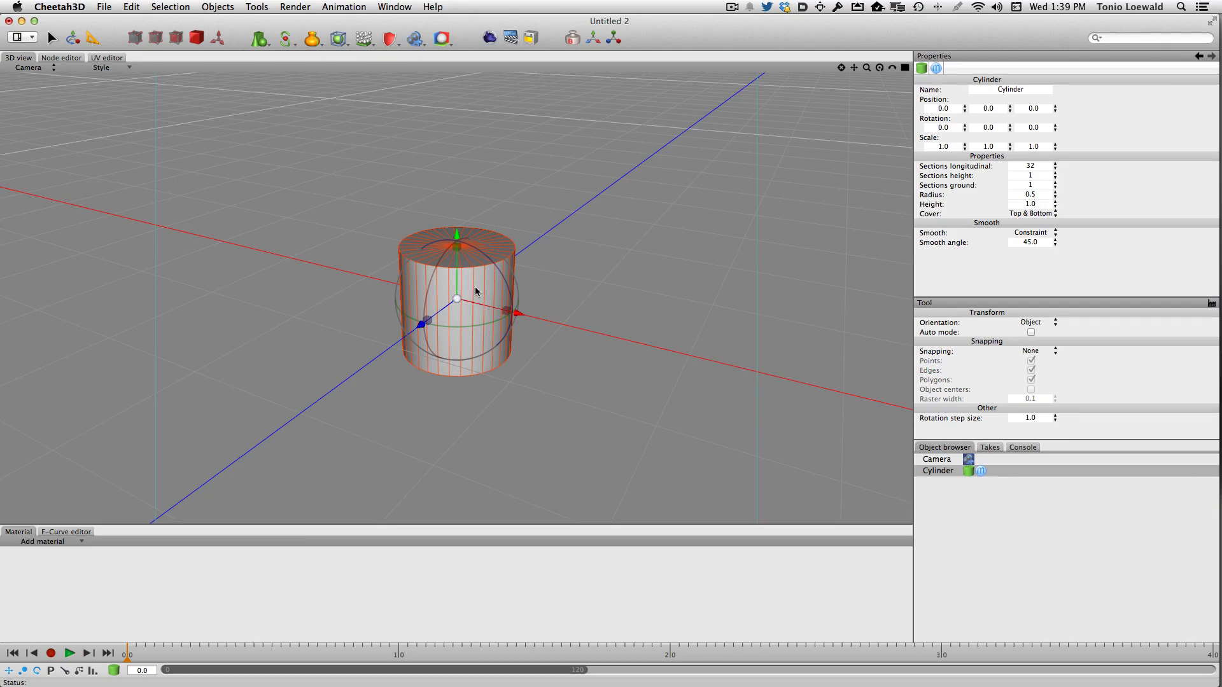
# Step: Examine the cylinder from different angles and distances by orbiting, panning and zooming the camera view
pyautogui.moveTo(475, 292)
pyautogui.keyDown('alt'); pyautogui.mouseDown()
pyautogui.moveTo(476, 281)
pyautogui.moveTo(480, 363)
pyautogui.moveTo(478, 273)
pyautogui.moveTo(474, 357)
pyautogui.moveTo(458, 318)
pyautogui.moveTo(499, 294)
pyautogui.moveTo(475, 250)
pyautogui.moveTo(479, 282)
pyautogui.mouseUp(); pyautogui.keyUp('alt')
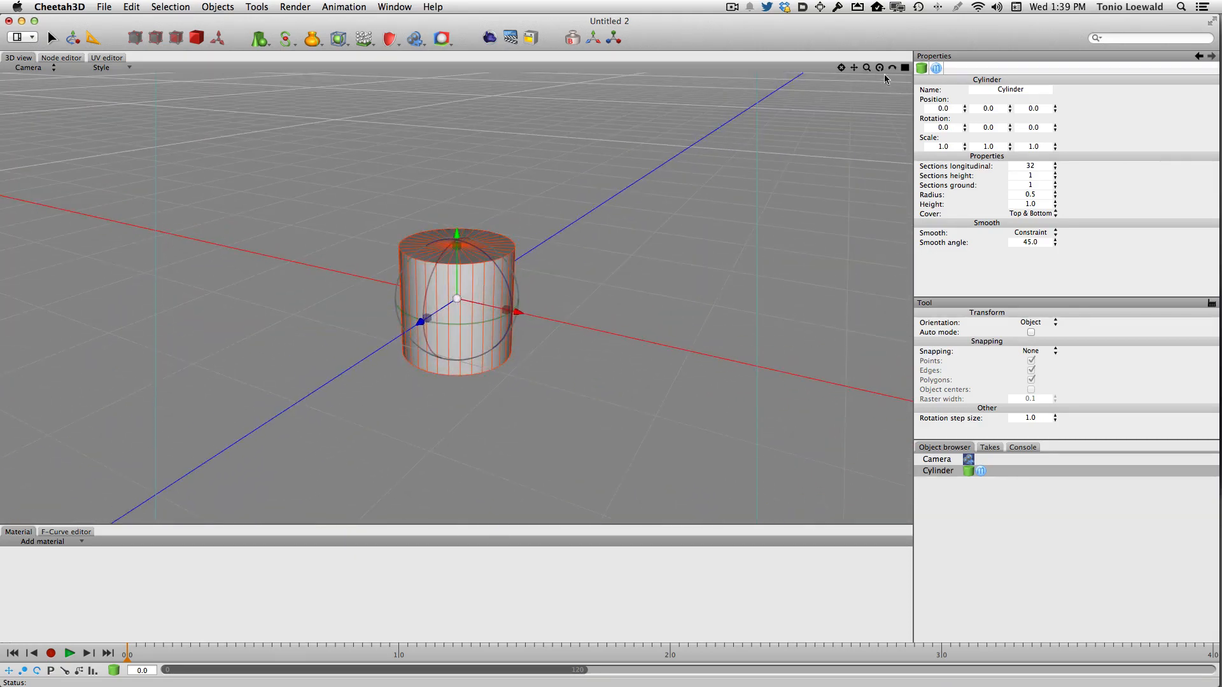
pyautogui.moveTo(879, 68); pyautogui.dragTo(905, 68)
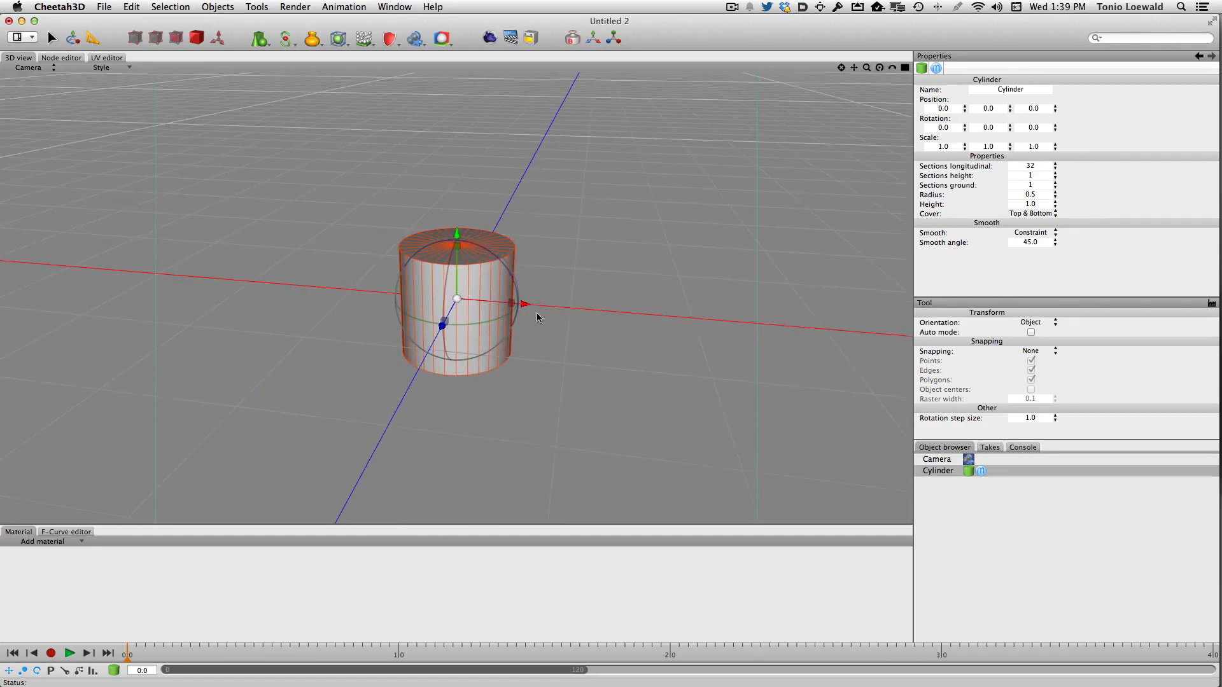
pyautogui.moveTo(538, 318); pyautogui.dragTo(539, 286)
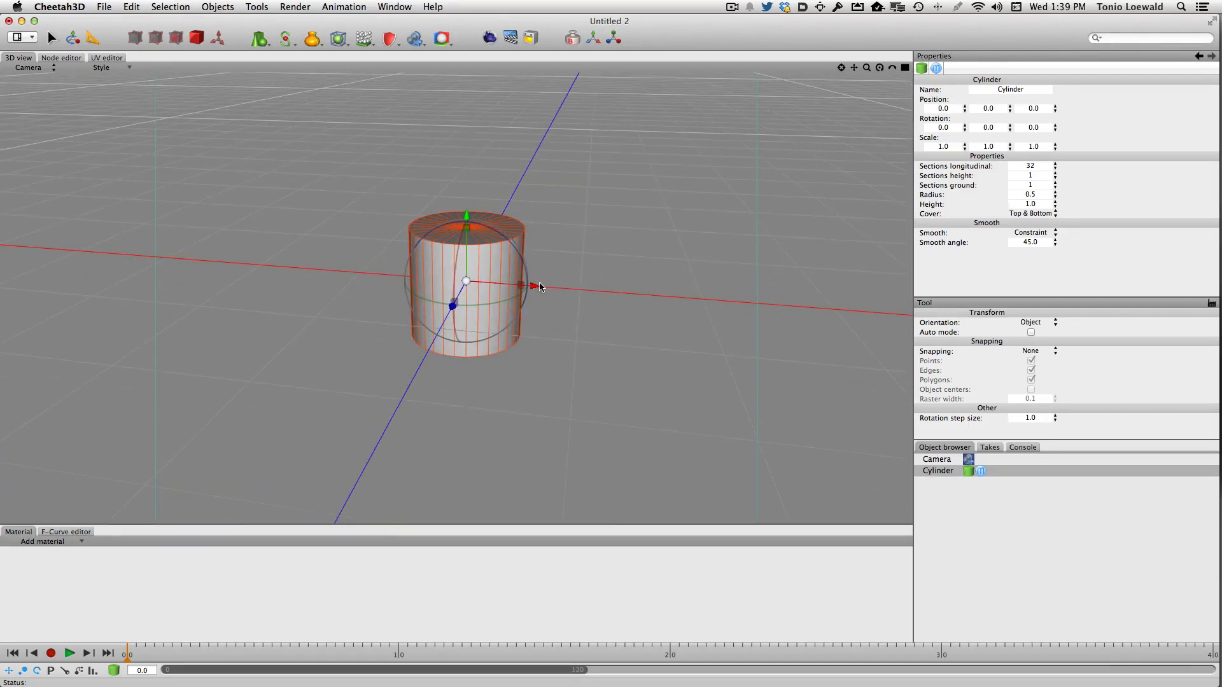
pyautogui.moveTo(854, 67); pyautogui.dragTo(904, 68)
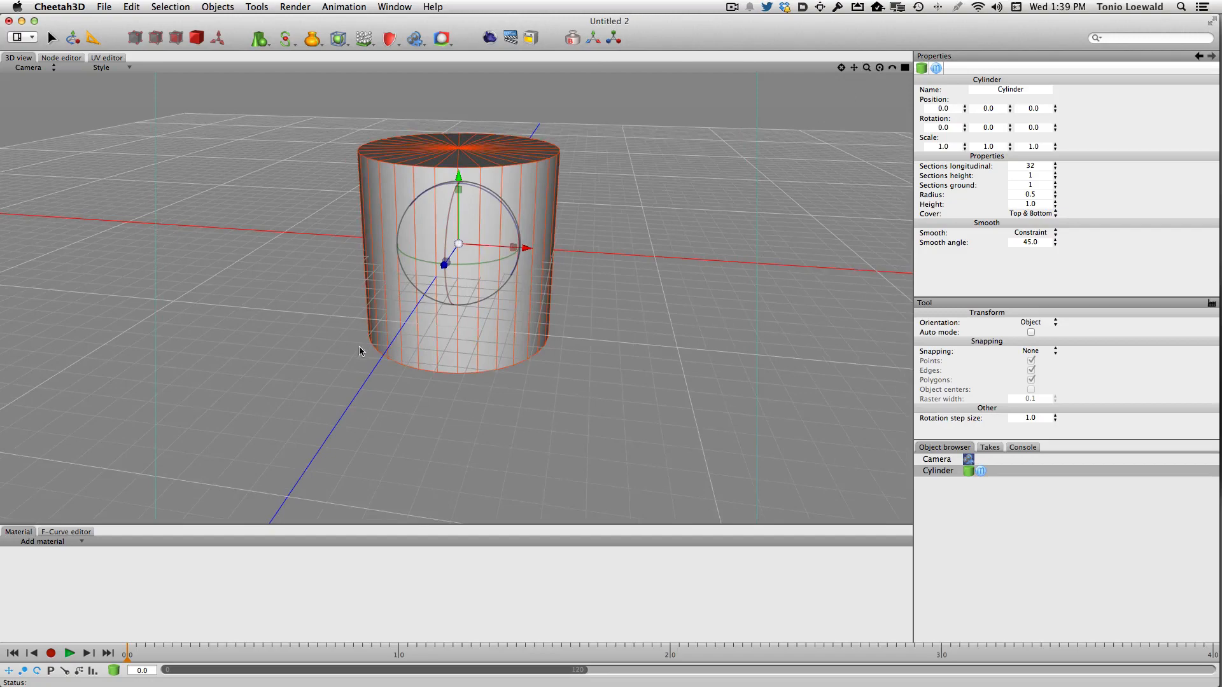
pyautogui.scroll(3, 481, 275)
pyautogui.scroll(-4, 480, 275)
pyautogui.scroll(4, 480, 275)
pyautogui.scroll(-5, 481, 275)
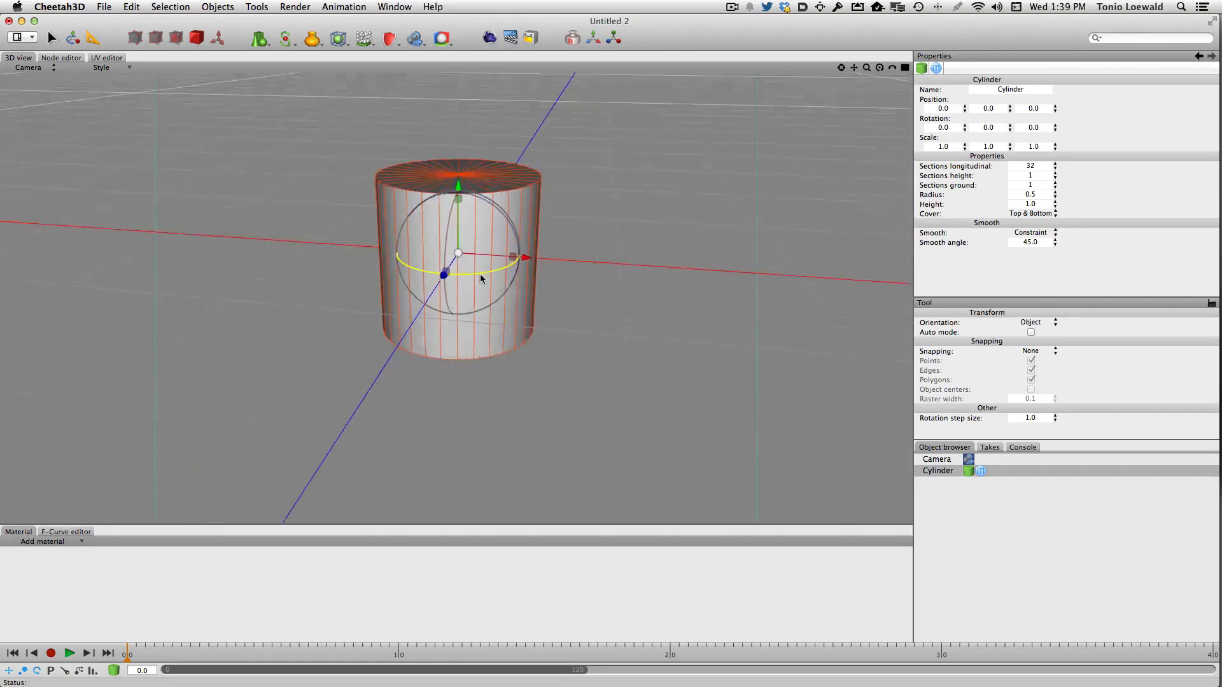
pyautogui.scroll(3, 480, 275)
pyautogui.scroll(-4, 480, 275)
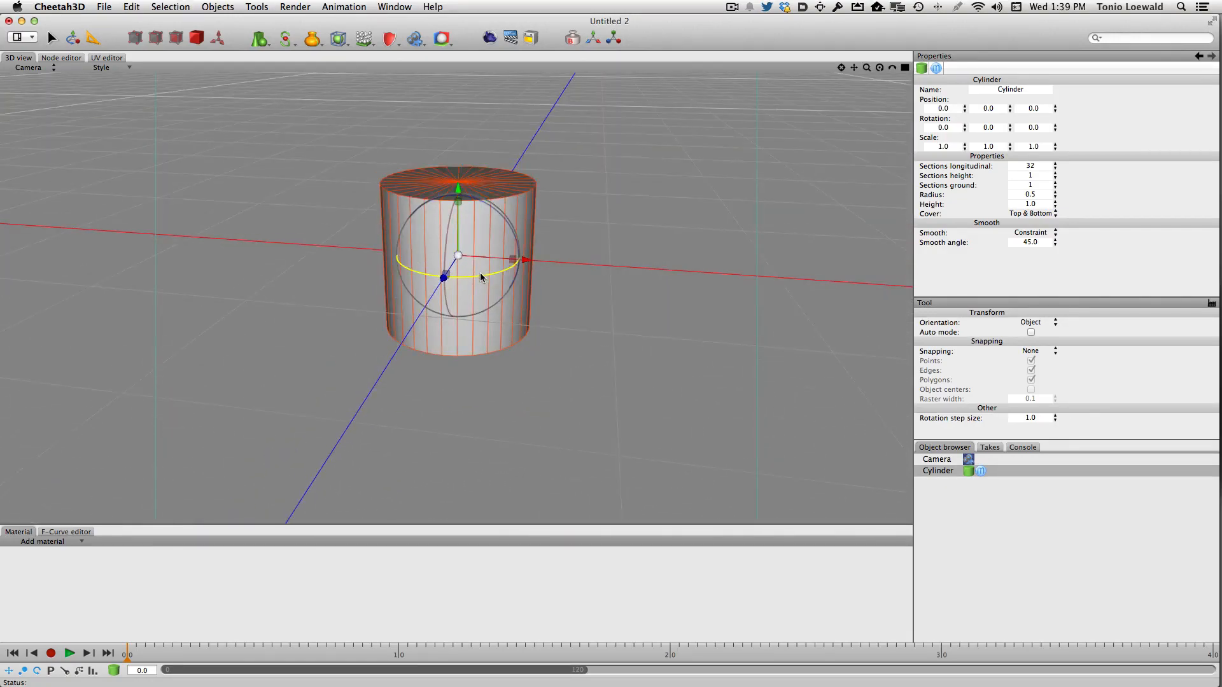
pyautogui.scroll(3, 480, 277)
pyautogui.scroll(-2, 481, 277)
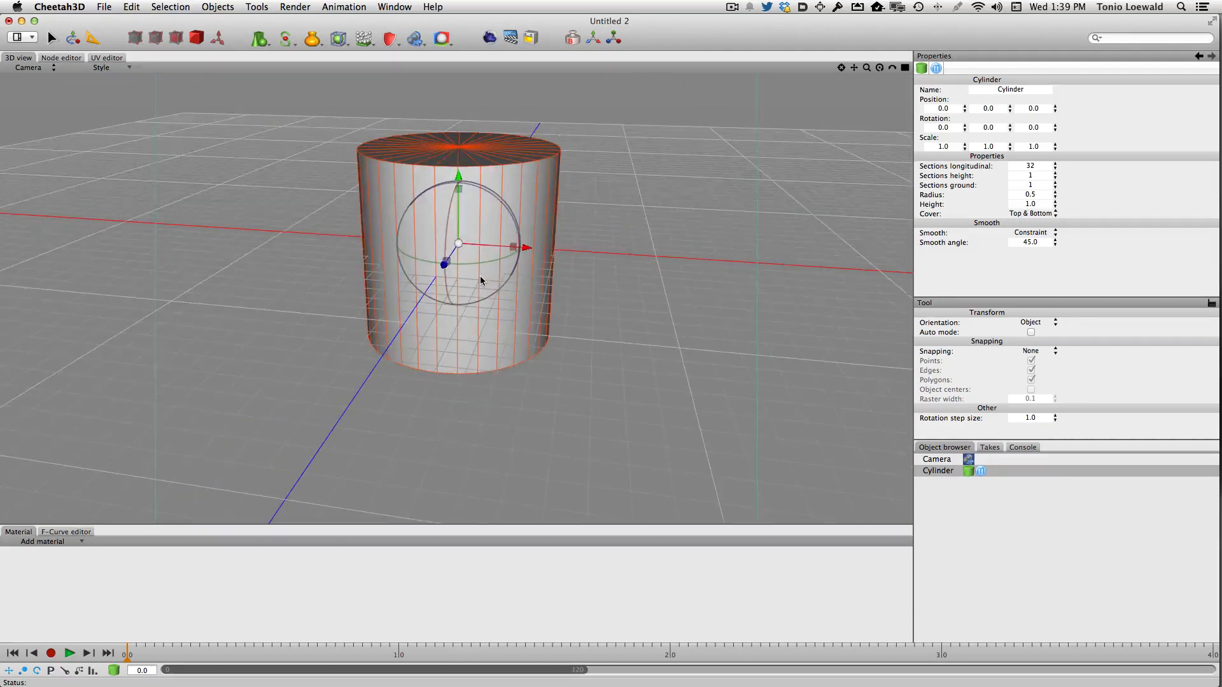
pyautogui.scroll(3, 481, 277)
pyautogui.scroll(-4, 481, 278)
pyautogui.scroll(1, 485, 274)
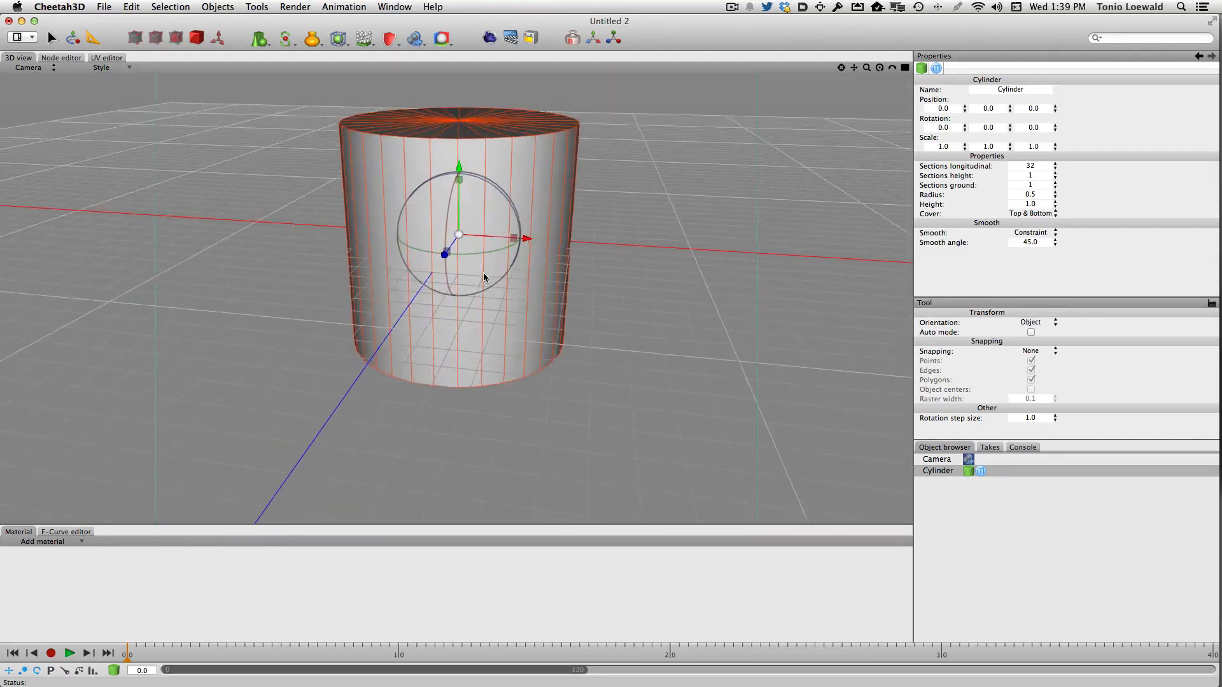
pyautogui.scroll(-2, 486, 273)
pyautogui.scroll(3, 487, 274)
pyautogui.scroll(-4, 487, 272)
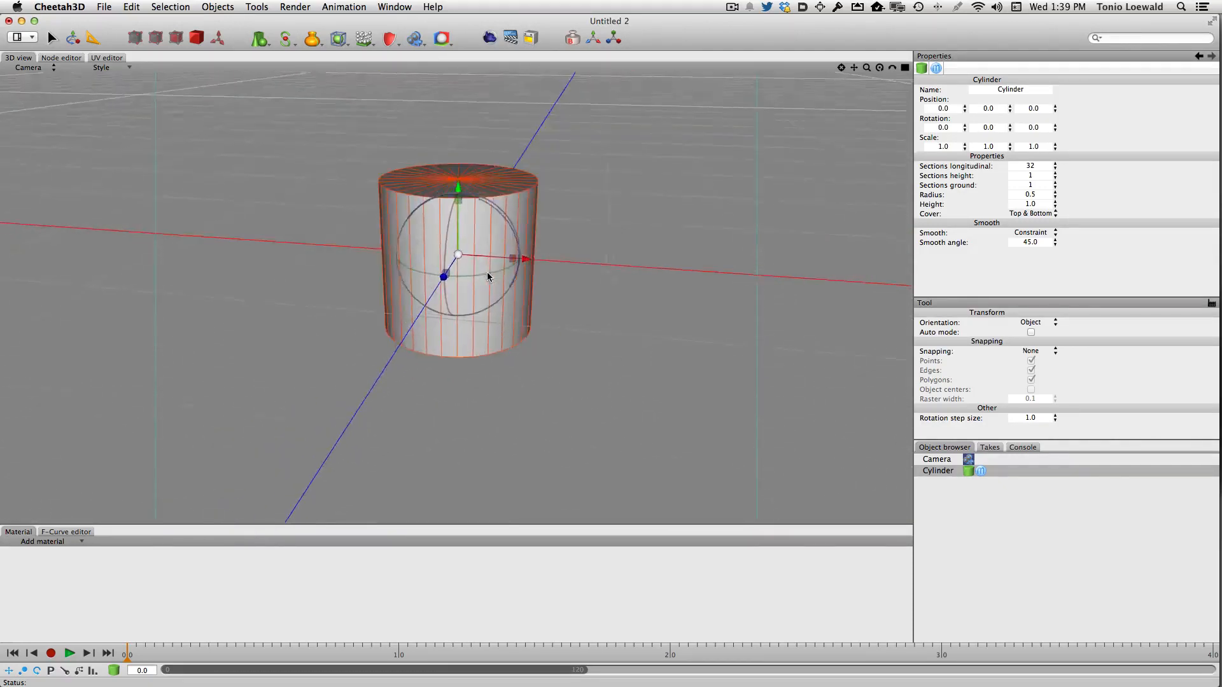
pyautogui.scroll(1, 487, 272)
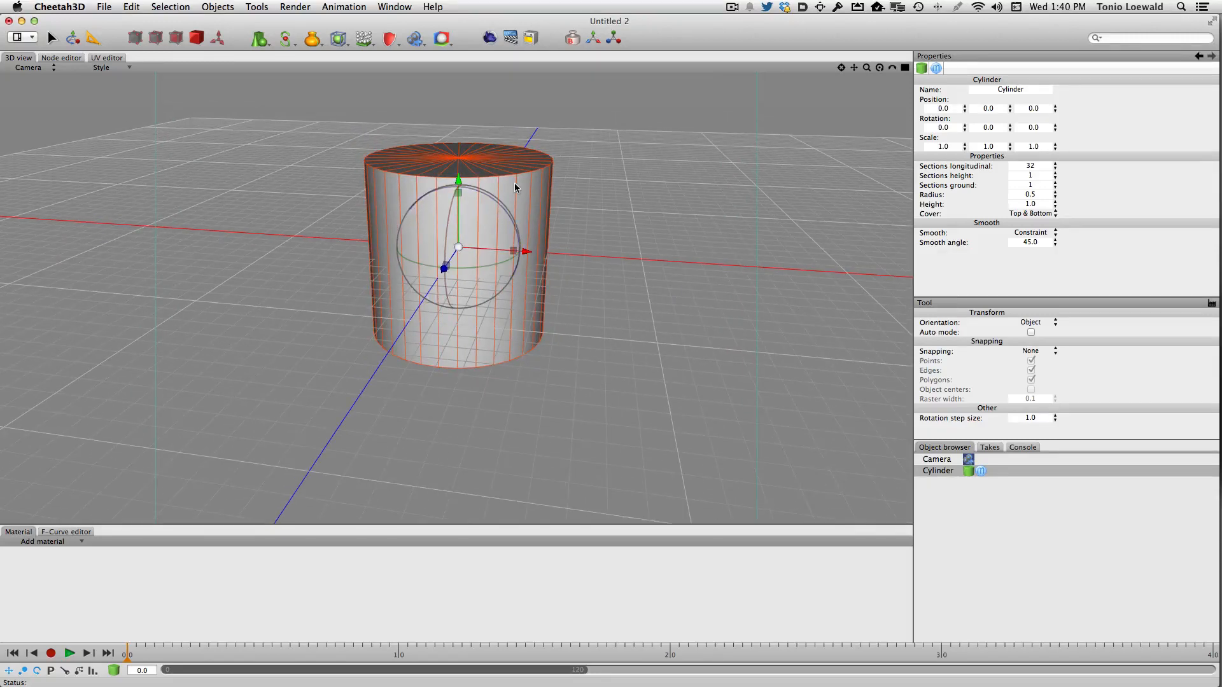
pyautogui.click(843, 67)
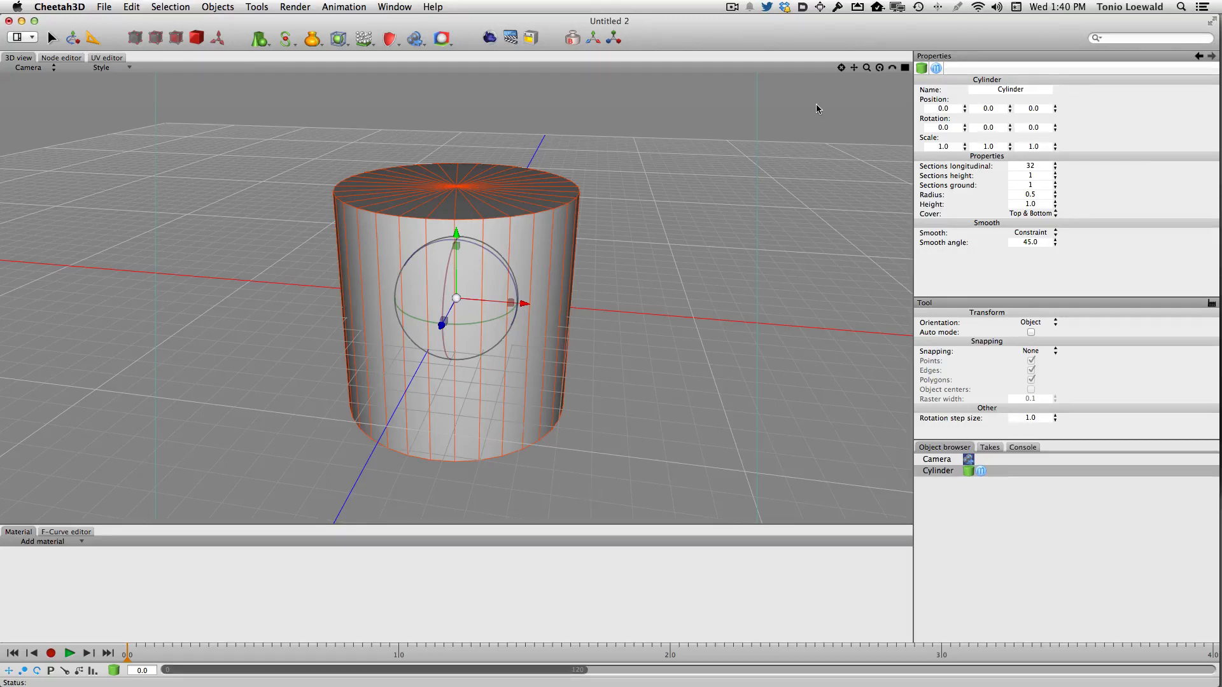
pyautogui.moveTo(889, 67); pyautogui.dragTo(889, 64)
pyautogui.doubleClick(878, 69)
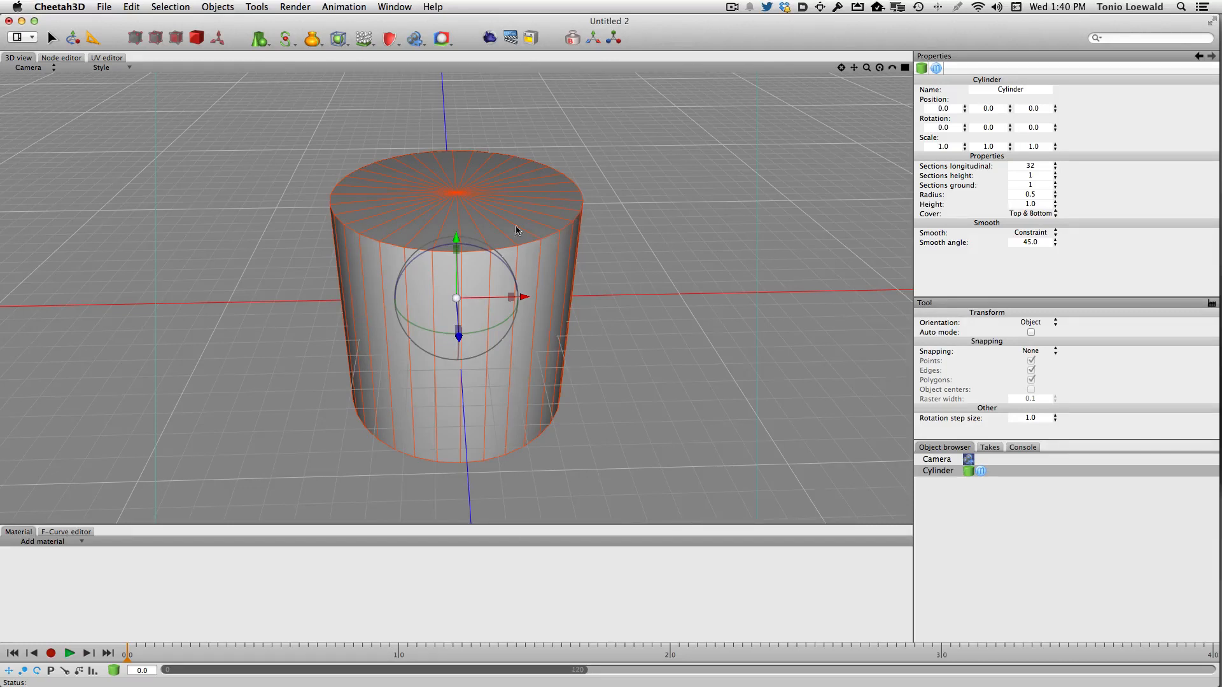
# Step: Set the cylinder's longitudinal sections to 6
pyautogui.click(1037, 167)
pyautogui.moveTo(1038, 169); pyautogui.dragTo(1005, 173)
pyautogui.write('6')
pyautogui.press('Tab')
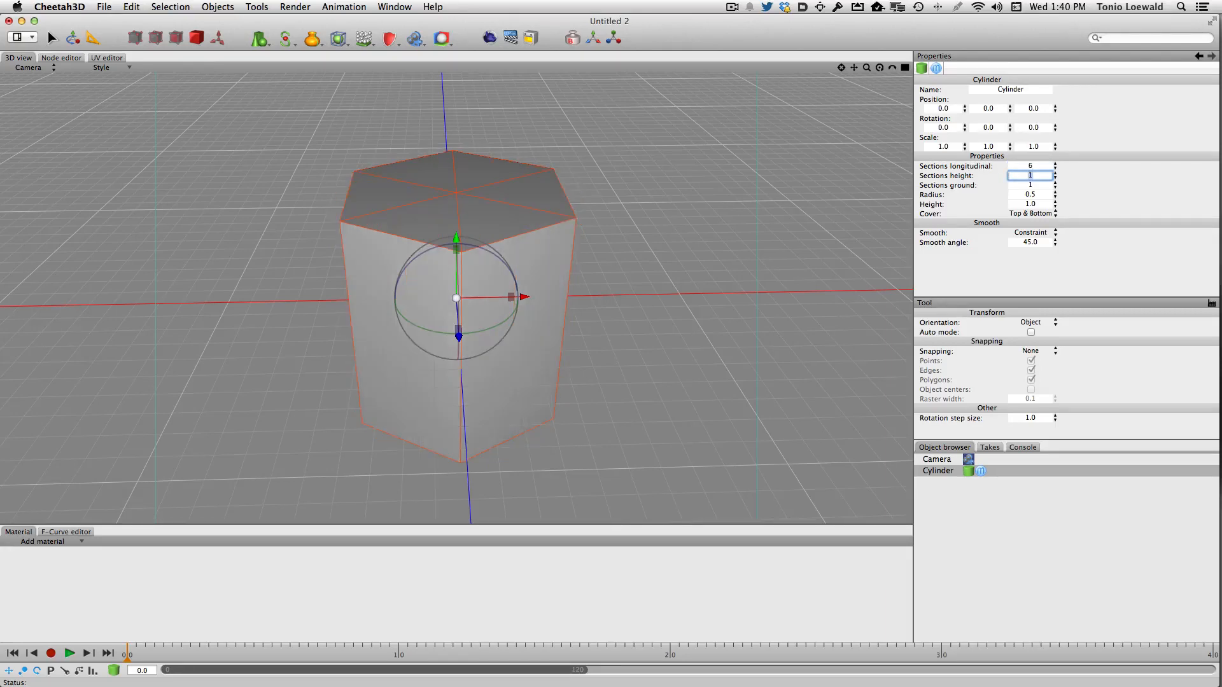
# Step: Set the cylinder's longitudinal sections to 24 and its height sections to 8
pyautogui.moveTo(1032, 164); pyautogui.dragTo(1008, 168)
pyautogui.write('24')
pyautogui.press('Tab')
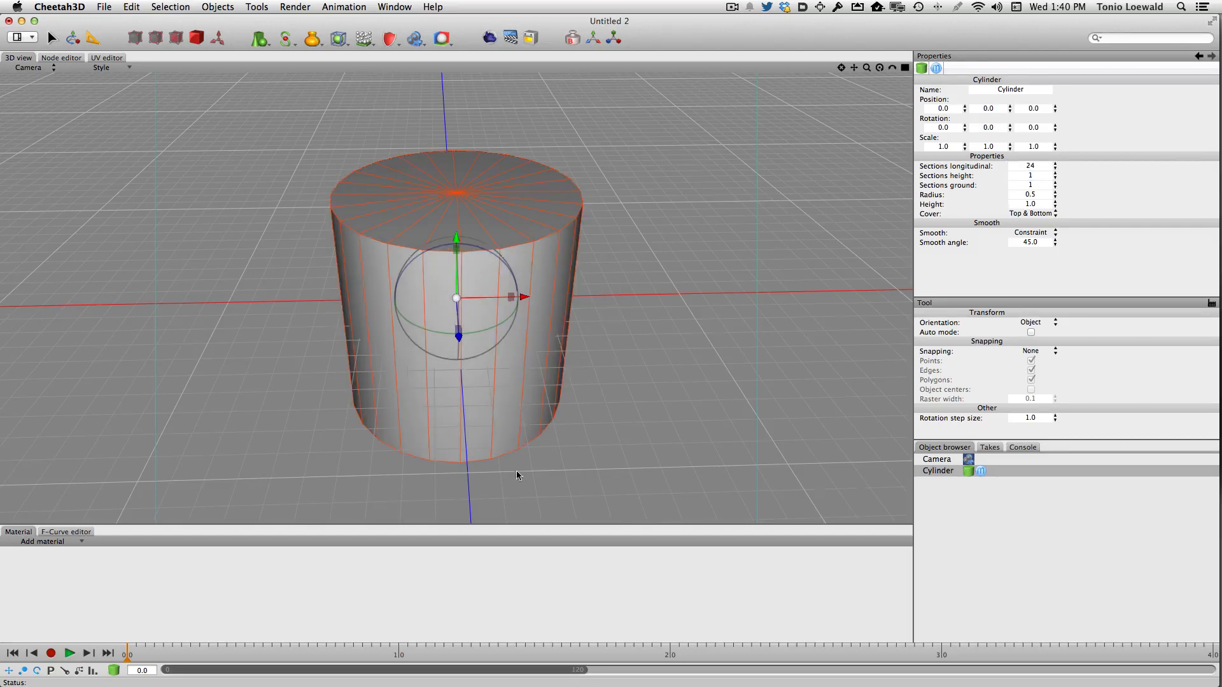
pyautogui.click(1037, 175)
pyautogui.moveTo(1037, 175); pyautogui.dragTo(1026, 176)
pyautogui.write('8')
pyautogui.press('Tab')
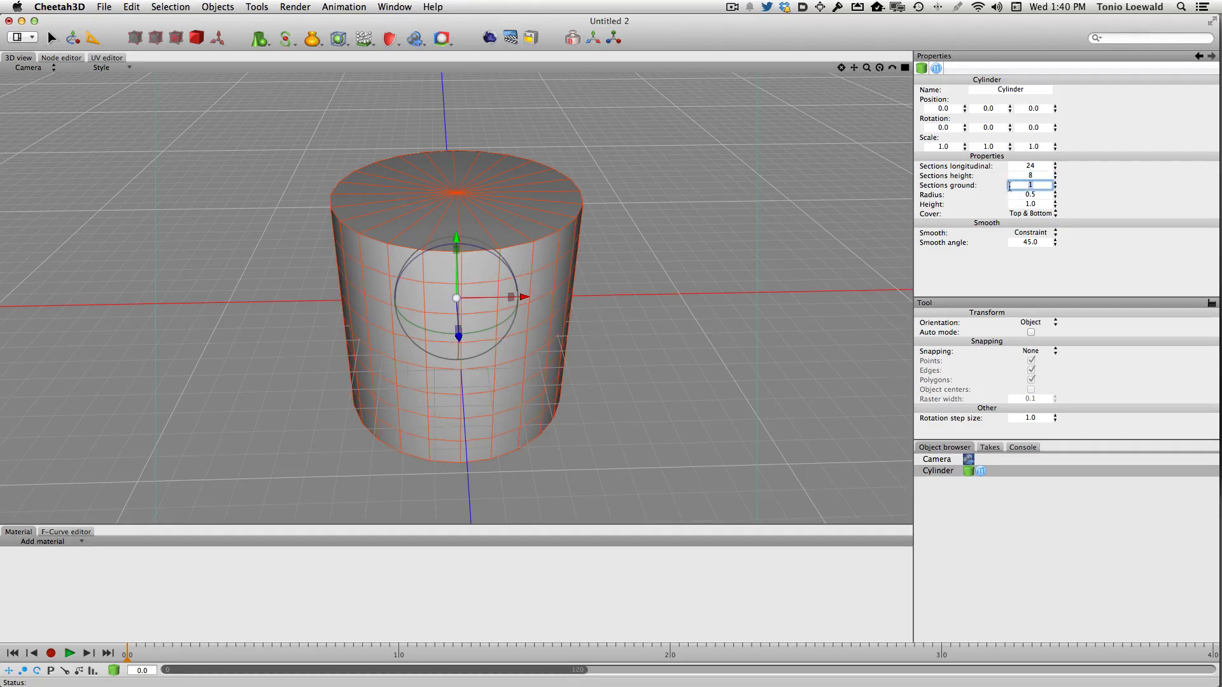
# Step: Add a Taper modifier to the cylinder
pyautogui.moveTo(595, 314); pyautogui.dragTo(621, 297, button='middle')
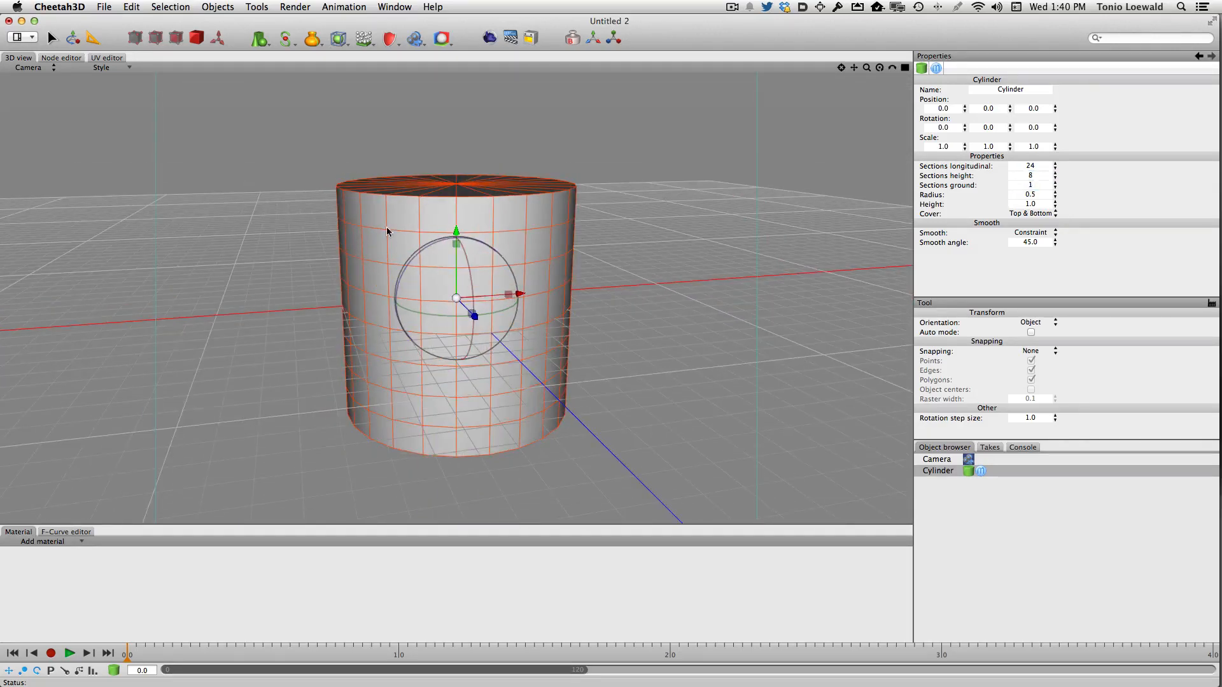
pyautogui.moveTo(646, 265); pyautogui.dragTo(510, 239, button='middle')
pyautogui.click(338, 38)
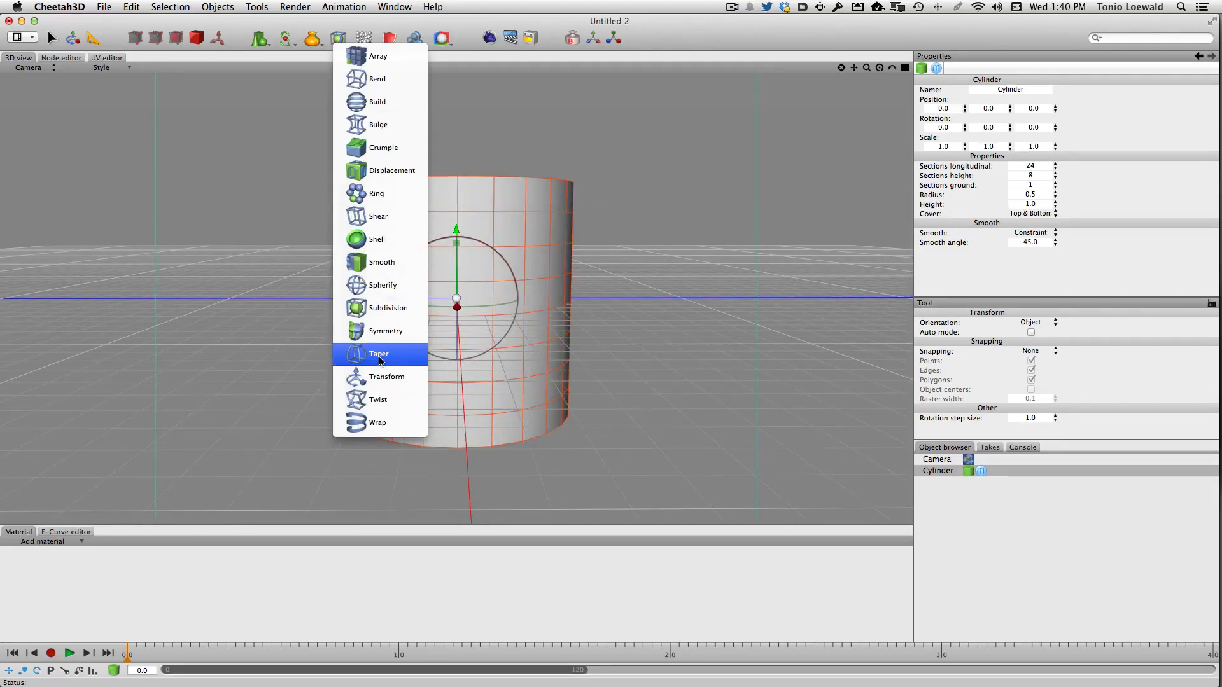
pyautogui.click(380, 360)
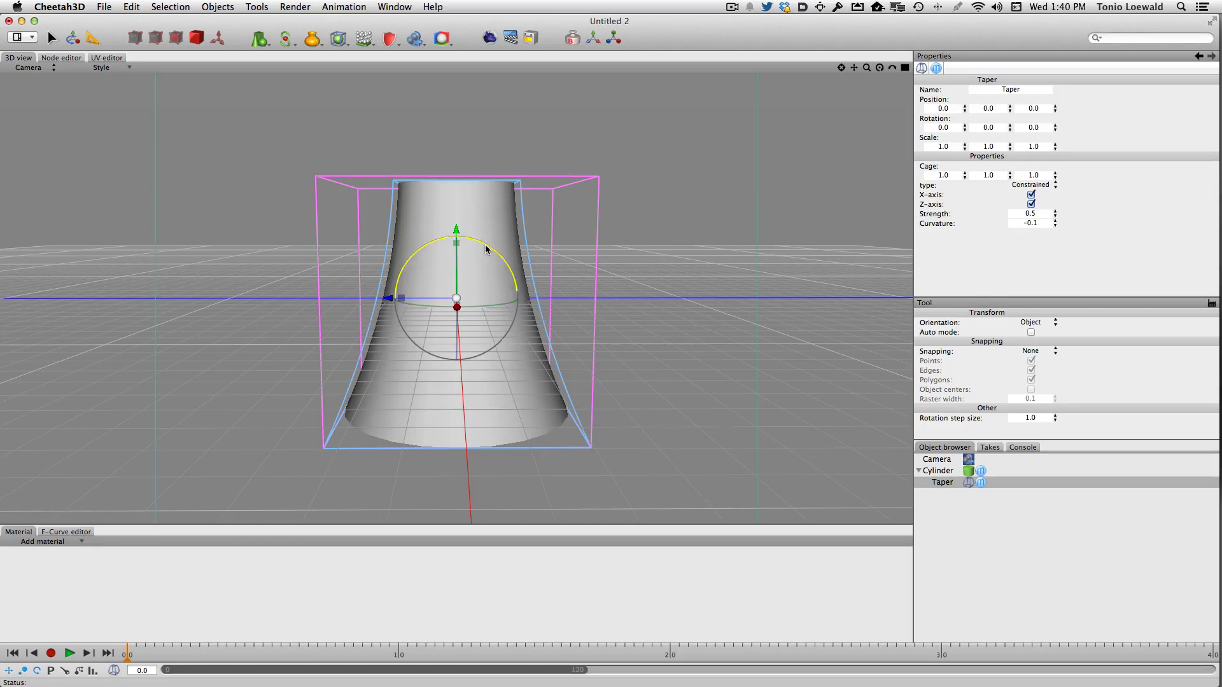
# Step: Flip the Taper modifier upside down by setting its second rotation value to 180, so the cylinder narrows toward its base
pyautogui.moveTo(482, 250); pyautogui.dragTo(288, 175)
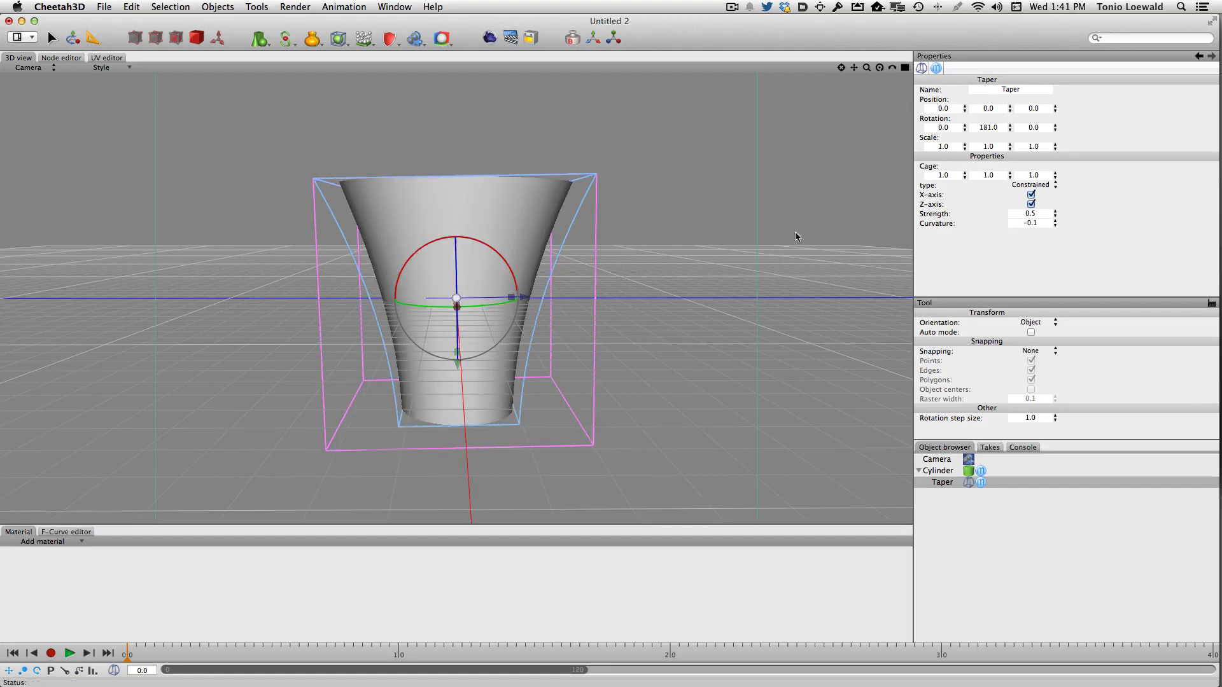
pyautogui.click(984, 128)
pyautogui.write('180')
pyautogui.press('Tab')
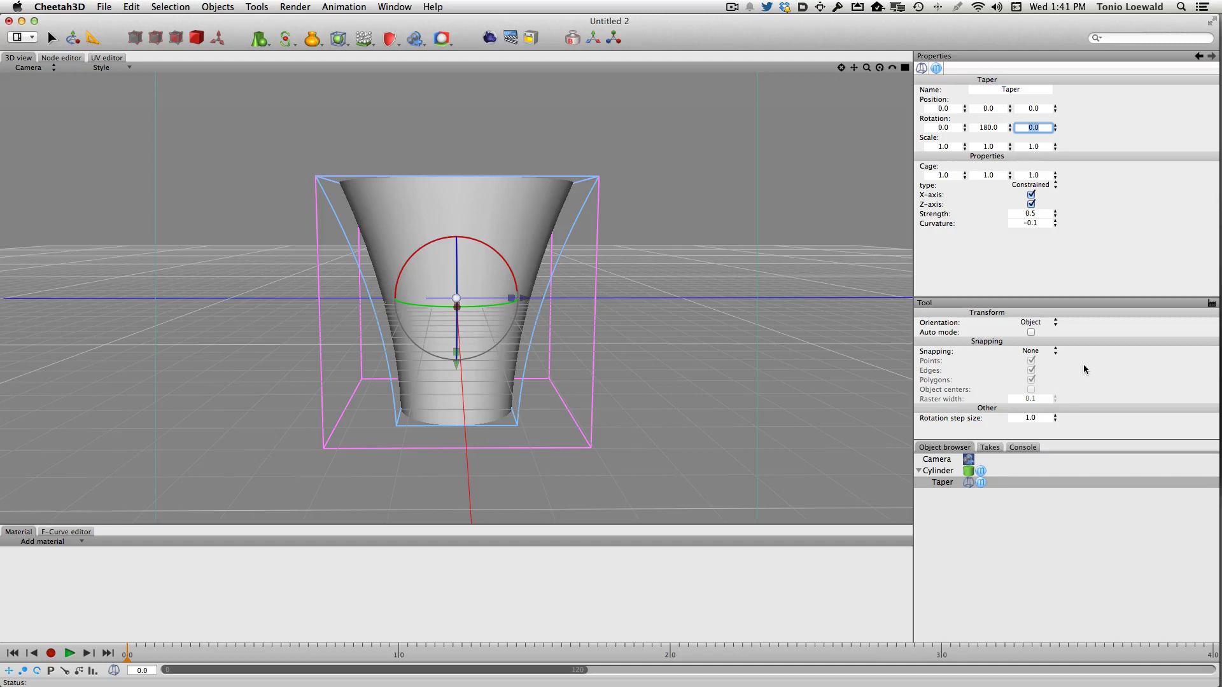
# Step: Set the Taper's strength to 0.68 and its curvature to -0.05
pyautogui.click(955, 482)
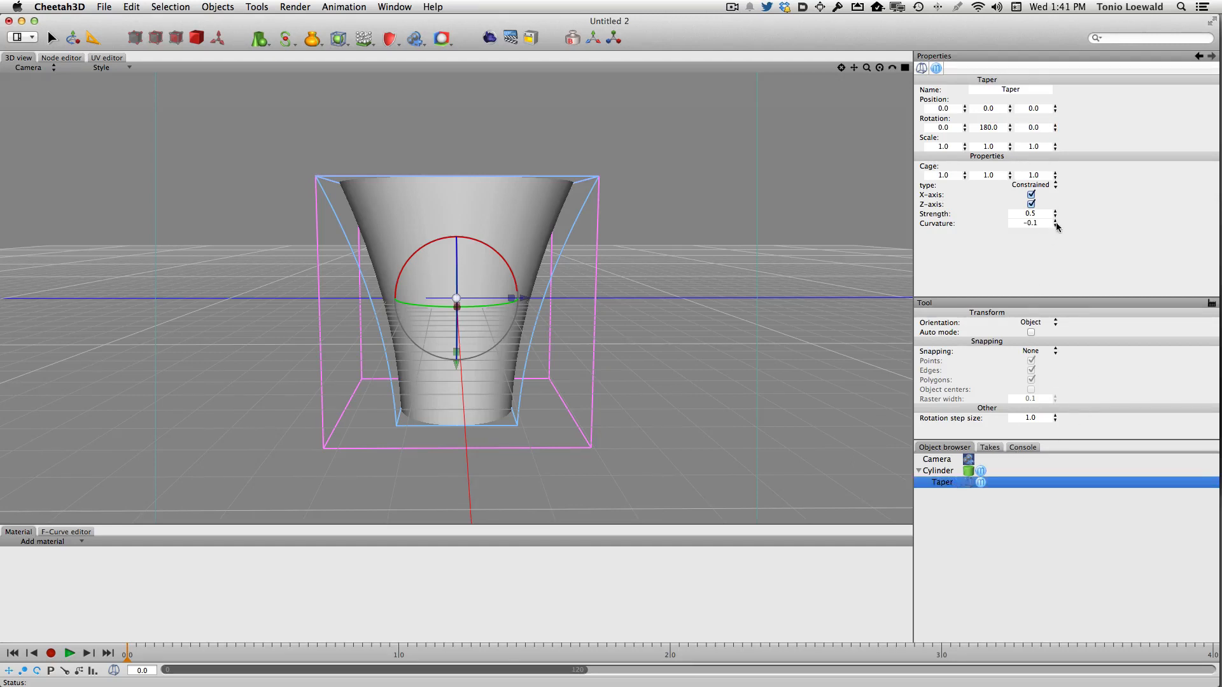
pyautogui.moveTo(1056, 222)
pyautogui.mouseDown()
pyautogui.moveTo(1057, 182)
pyautogui.moveTo(1057, 225)
pyautogui.mouseUp()
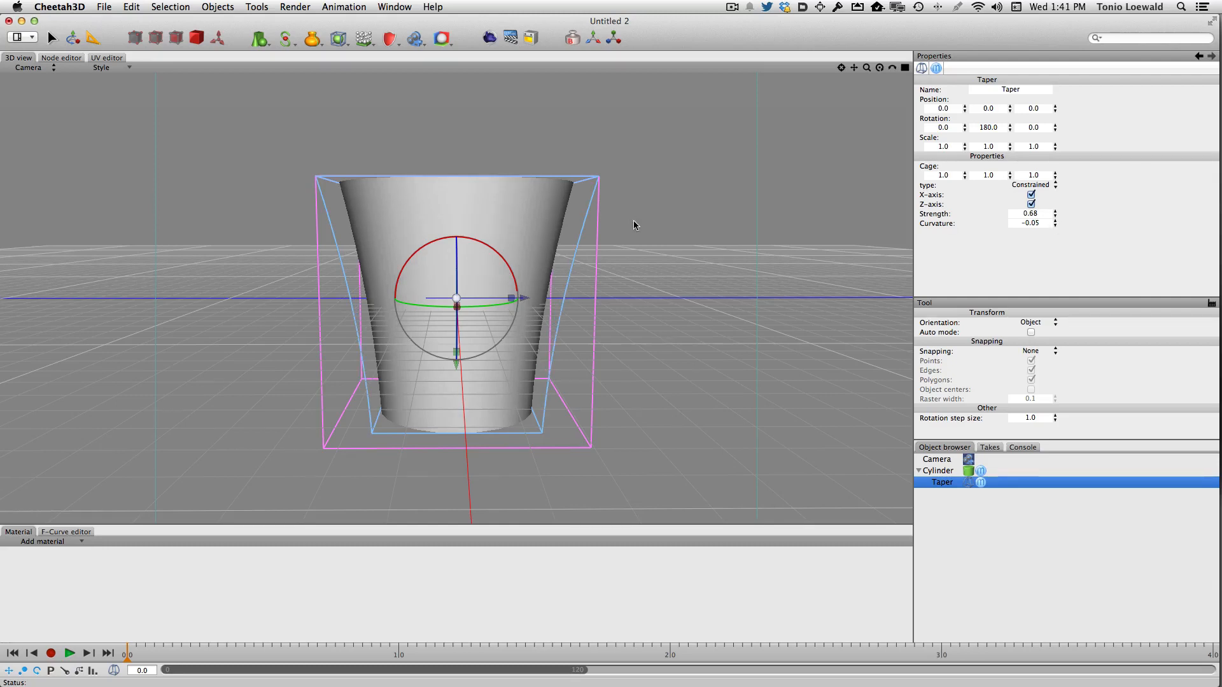
# Step: Convert the tapered cylinder into an editable polygon object with Make Editable
pyautogui.moveTo(632, 220); pyautogui.dragTo(644, 248, button='right')
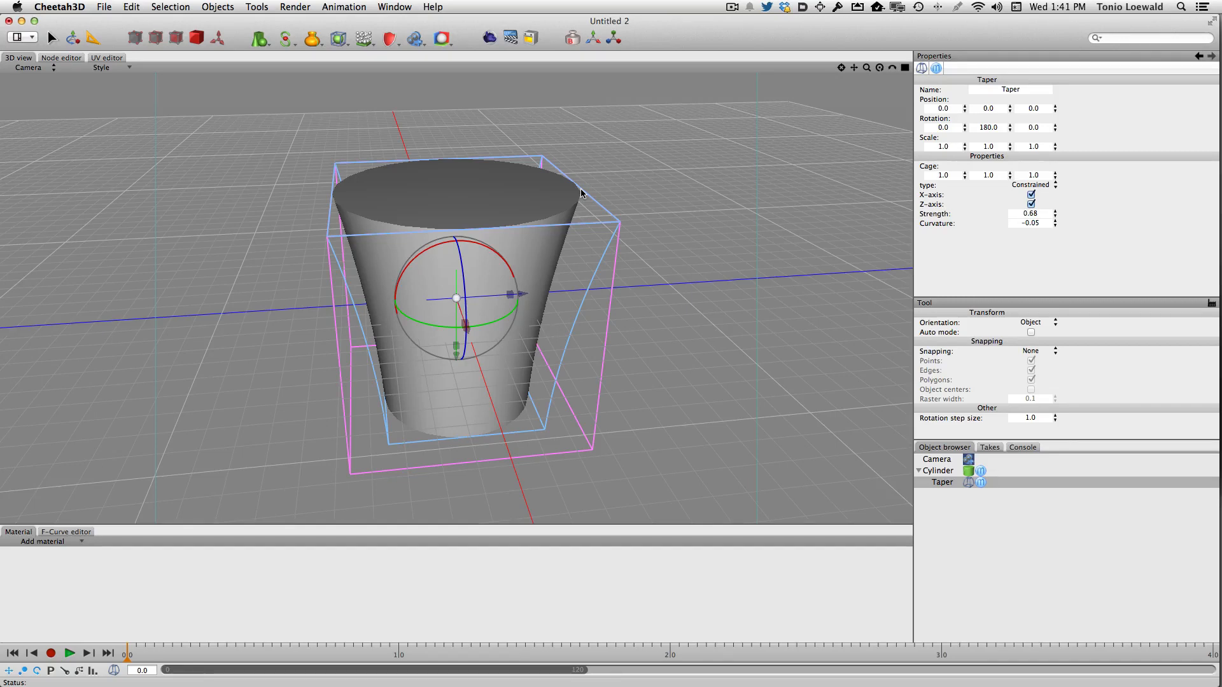
pyautogui.click(958, 472)
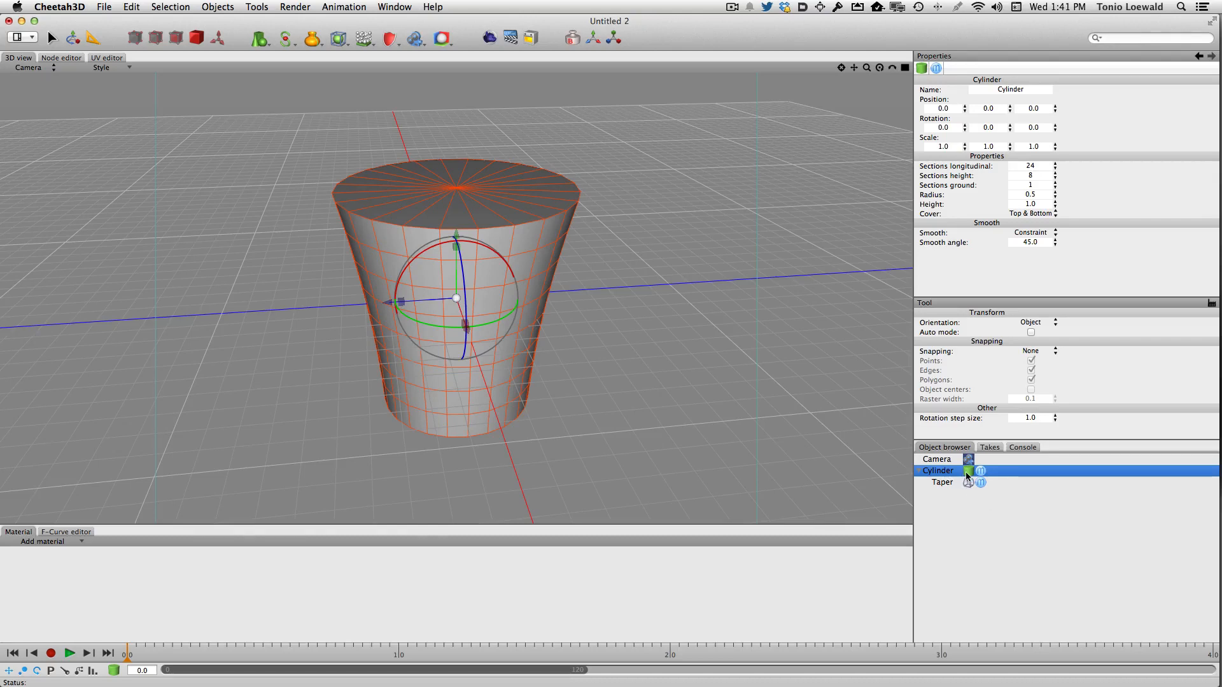
pyautogui.doubleClick(966, 472)
pyautogui.press('super+z')
pyautogui.click(218, 6)
pyautogui.click(228, 24)
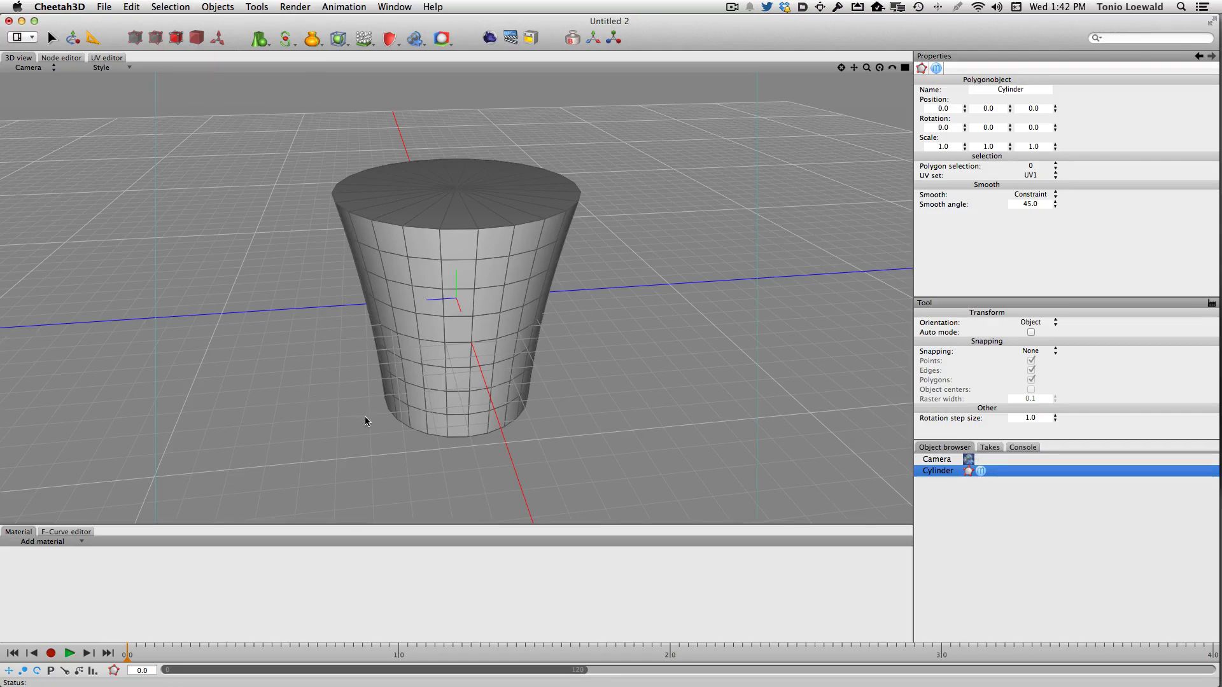
# Step: Area-select the polygons of the cylinder's top and bottom caps, including hidden ones, and delete both caps
pyautogui.moveTo(511, 426)
pyautogui.keyDown('alt'); pyautogui.mouseDown()
pyautogui.moveTo(505, 408)
pyautogui.moveTo(503, 446)
pyautogui.mouseUp(); pyautogui.keyUp('alt')
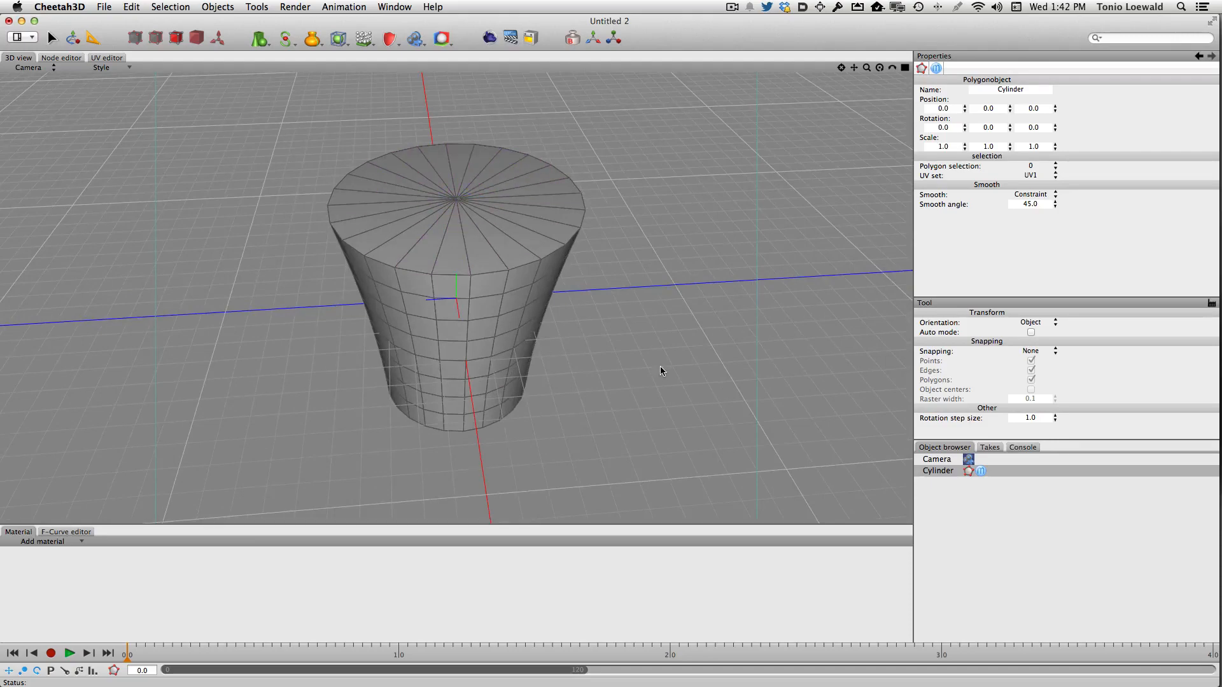
pyautogui.keyDown('alt'); pyautogui.moveTo(606, 408); pyautogui.dragTo(617, 309); pyautogui.keyUp('alt')
pyautogui.click(211, 6)
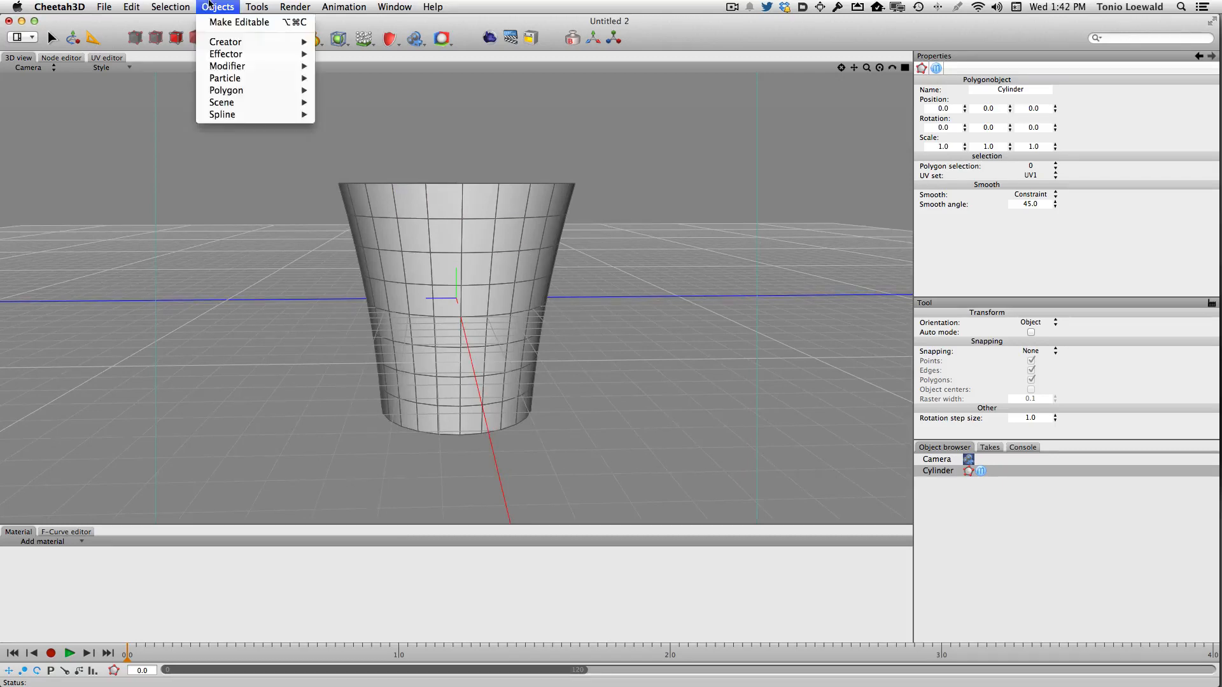
pyautogui.click(183, 139)
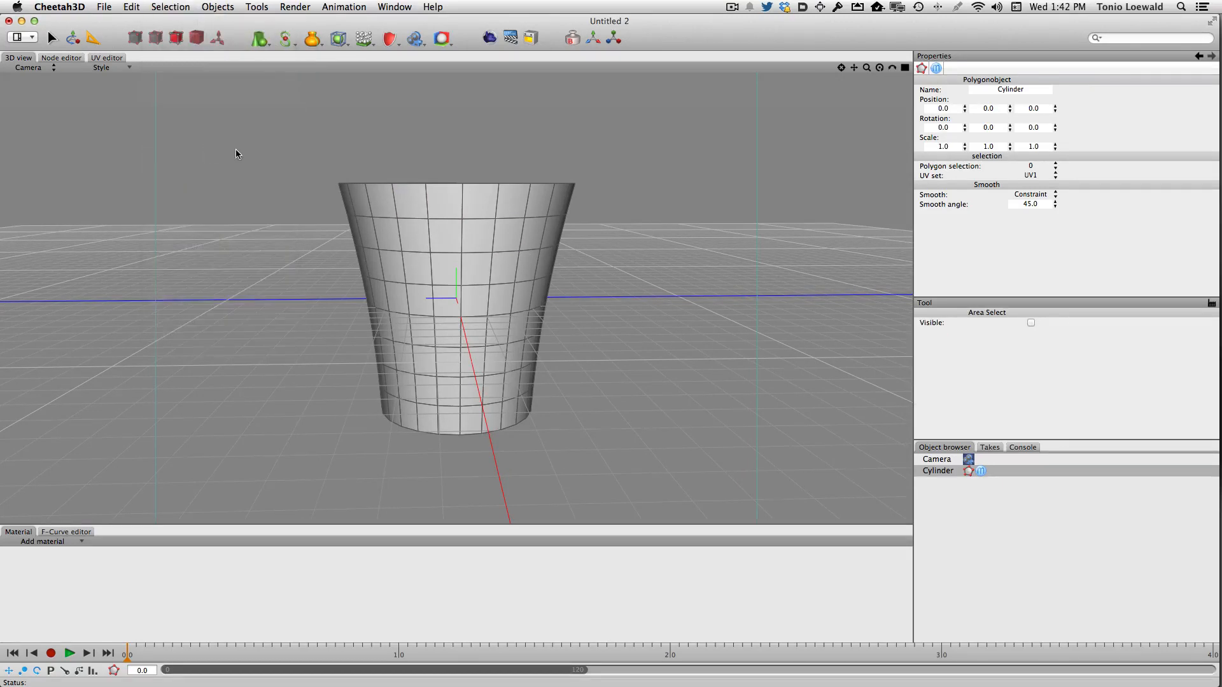
pyautogui.moveTo(317, 159); pyautogui.dragTo(557, 220)
pyautogui.press('BackSpace')
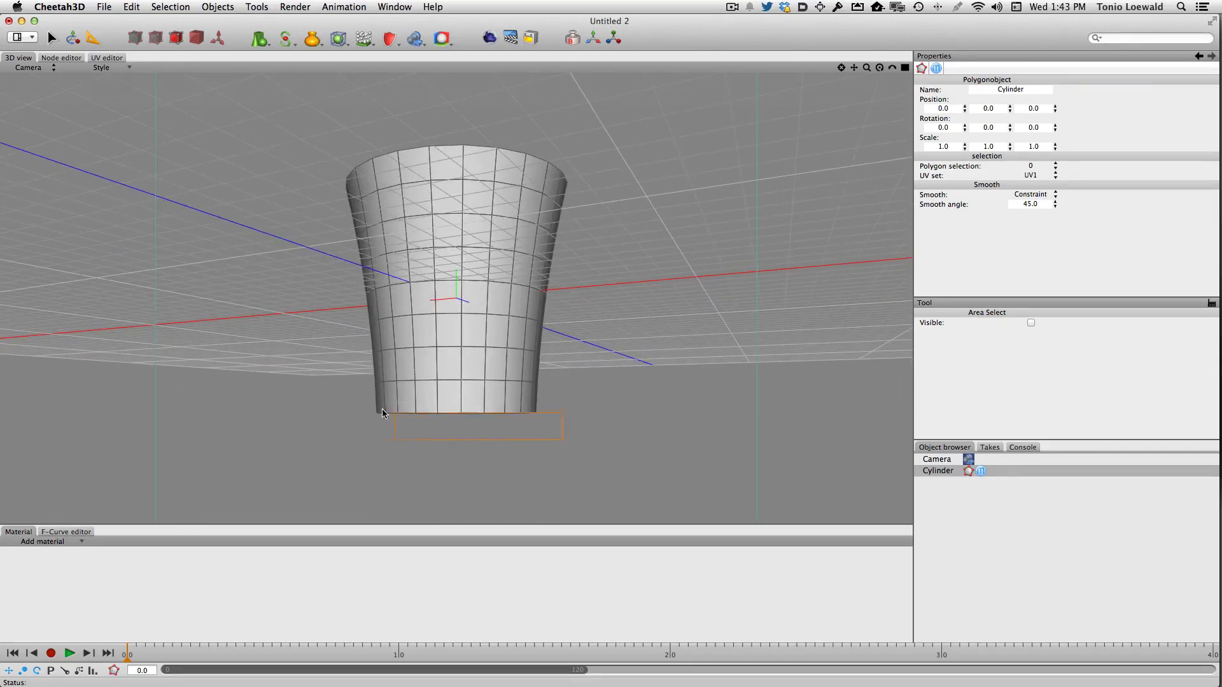
pyautogui.moveTo(382, 413); pyautogui.dragTo(351, 400)
# Step: Close the open bottom of the cup with a single polygon using Fill Hole
pyautogui.keyDown('alt'); pyautogui.moveTo(510, 450); pyautogui.dragTo(510, 409); pyautogui.keyUp('alt')
pyautogui.rightClick(603, 328)
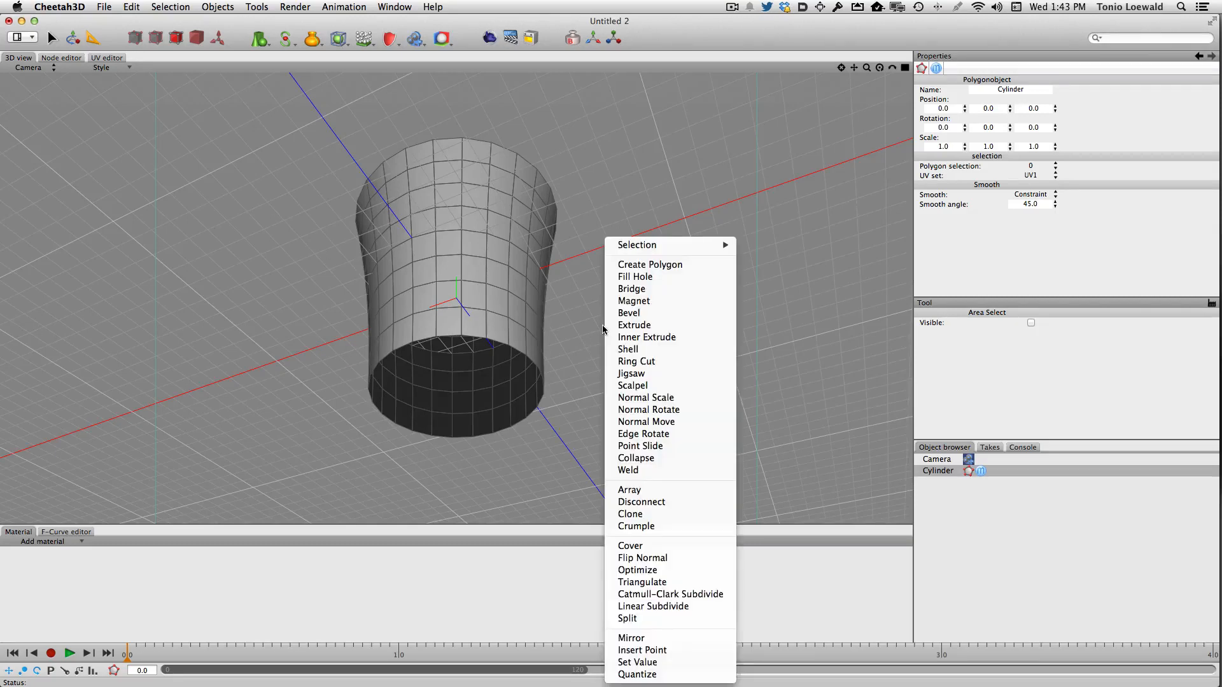
pyautogui.click(632, 276)
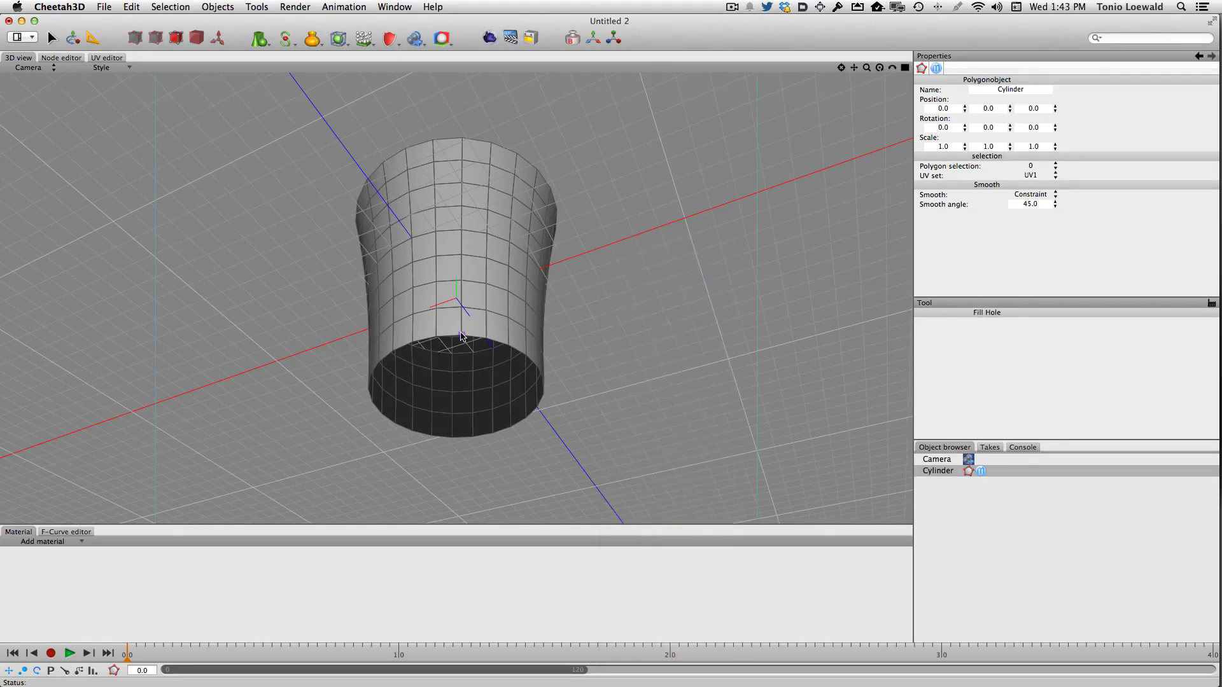
pyautogui.click(462, 336)
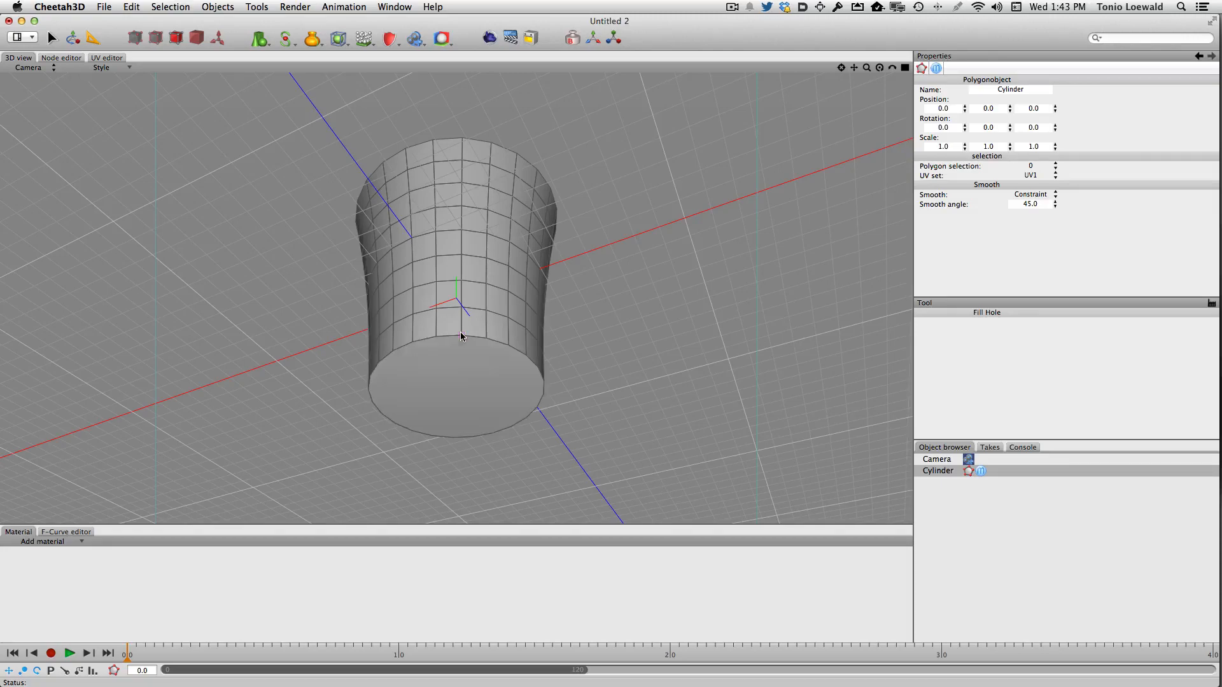
# Step: Change the 3D view's display style to hide the shading of the cup's back-facing polygons
pyautogui.moveTo(723, 295); pyautogui.dragTo(430, 184, button='right')
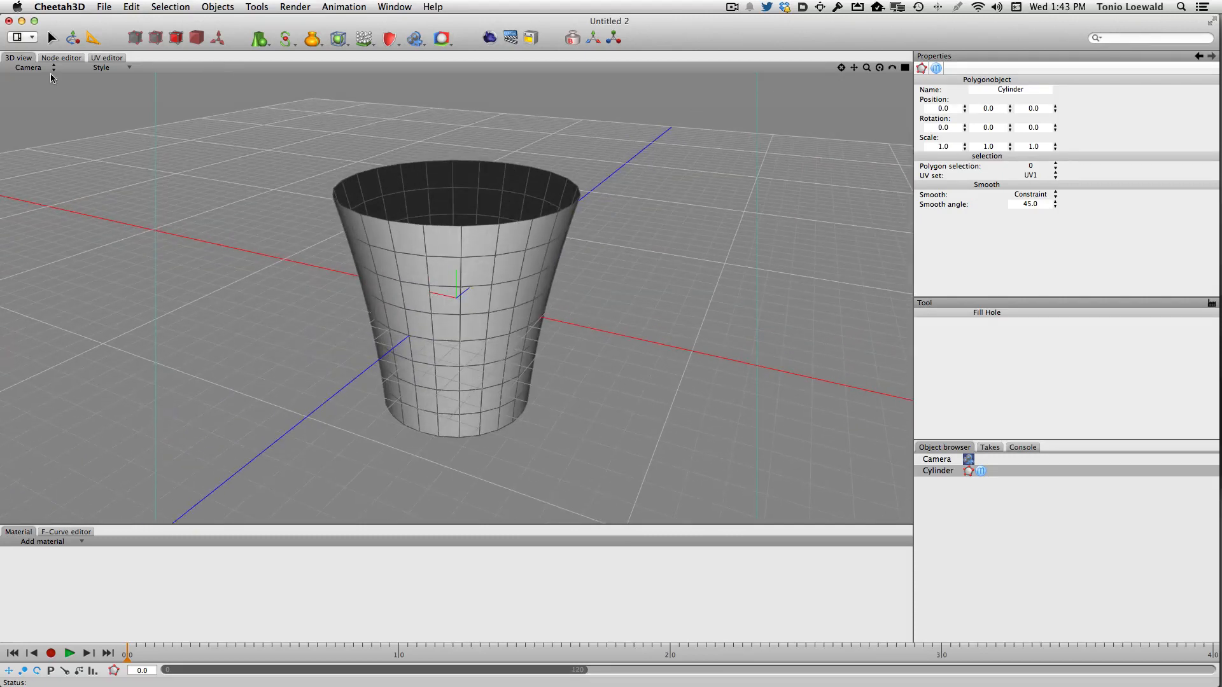
pyautogui.click(89, 72)
pyautogui.click(109, 81)
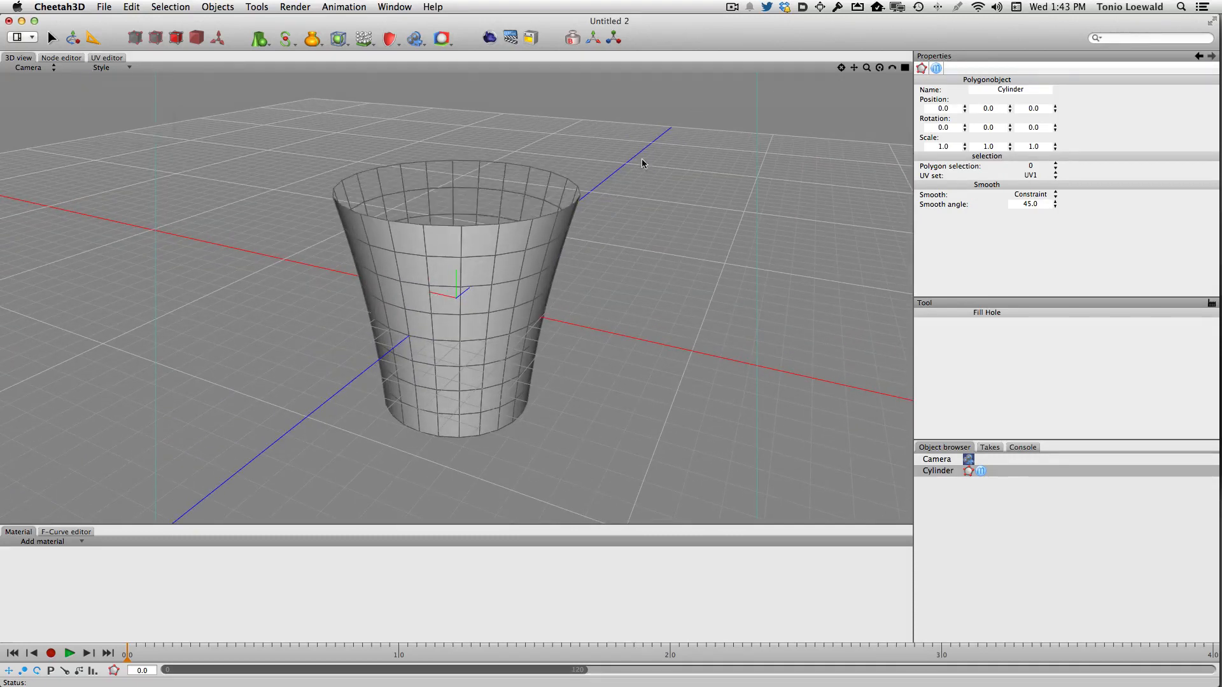
pyautogui.moveTo(644, 161); pyautogui.dragTo(639, 181, button='right')
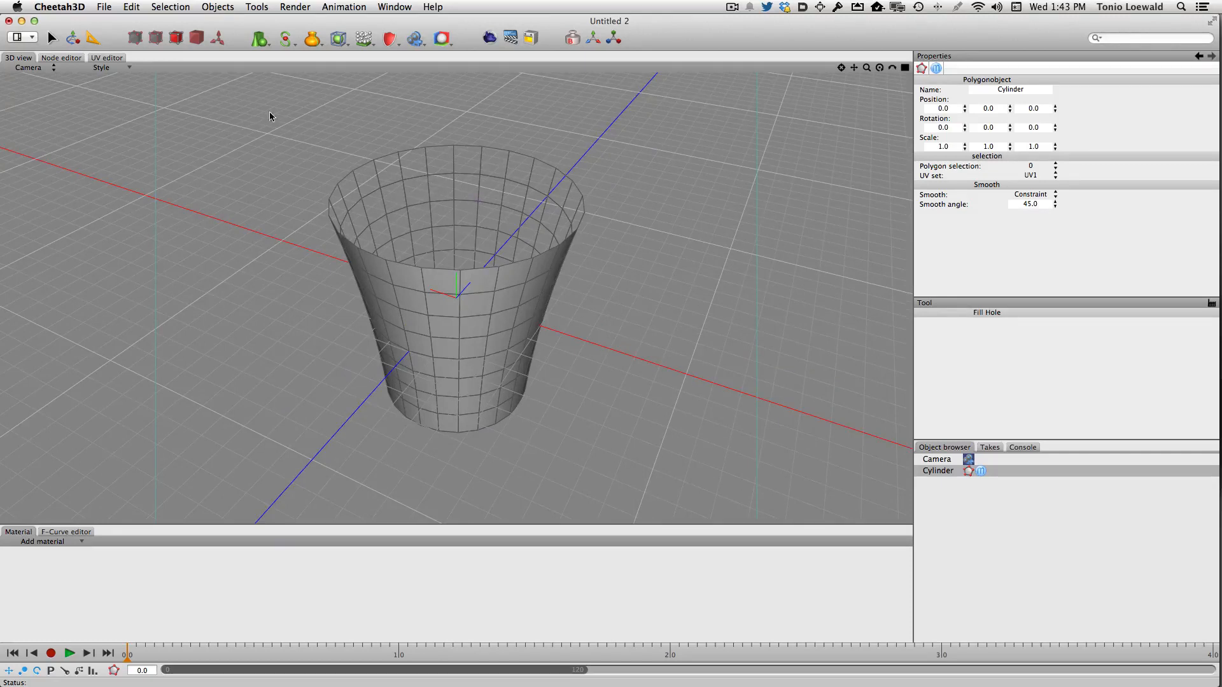
# Step: Turn off backface culling and give the cup walls thickness with a Shell modifier set to an offset of 0.04
pyautogui.click(117, 73)
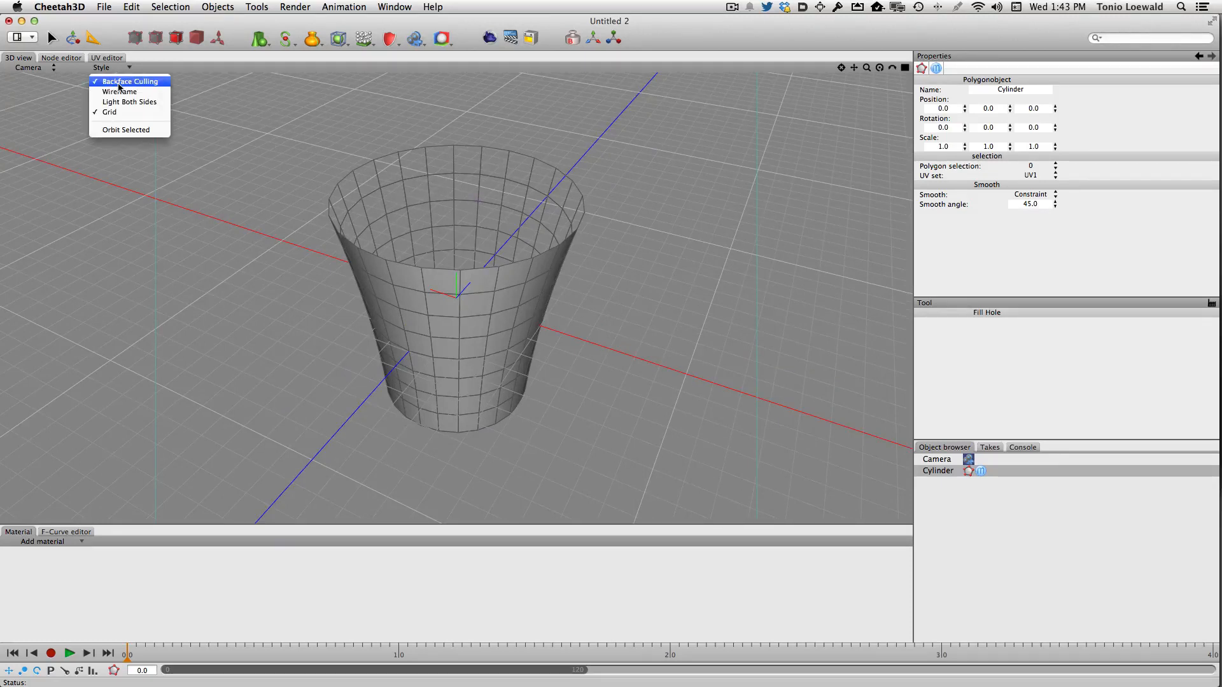
pyautogui.click(119, 82)
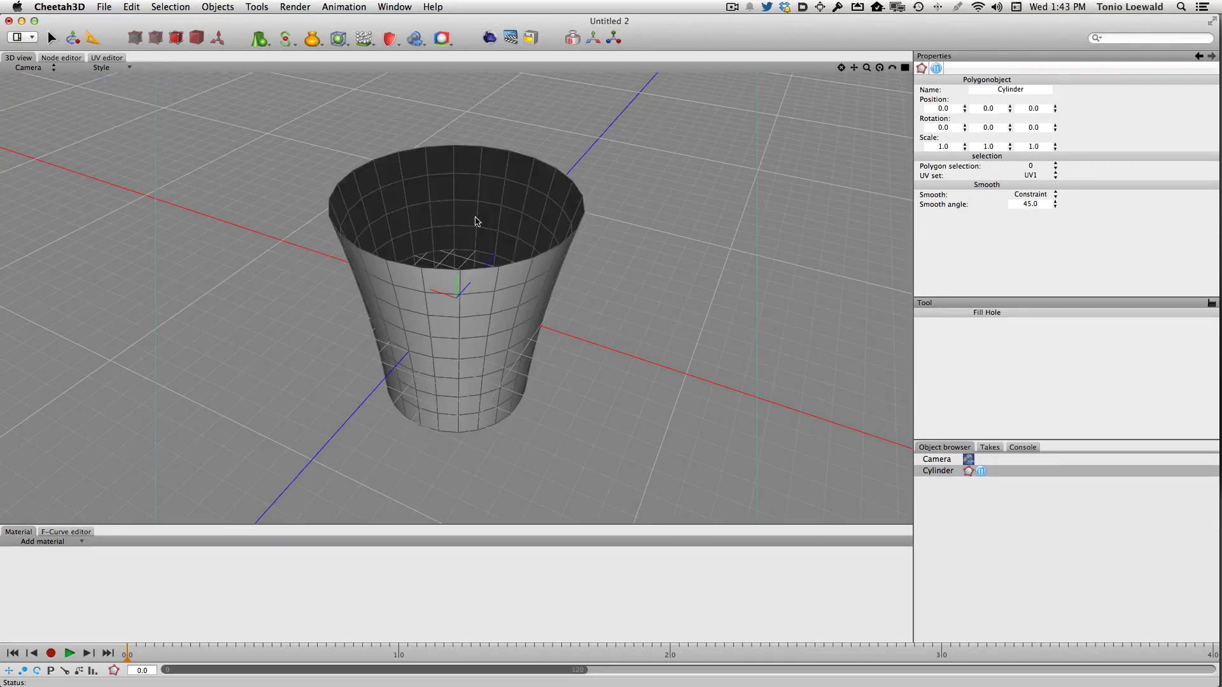
pyautogui.click(347, 42)
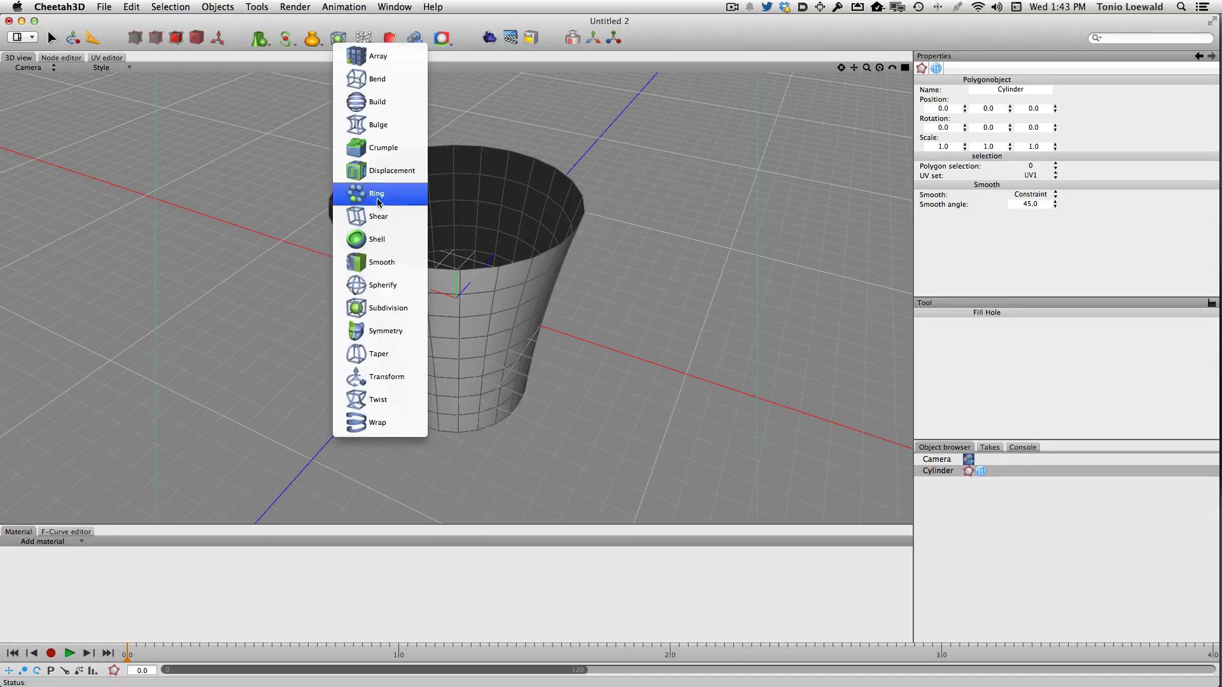
pyautogui.click(374, 242)
pyautogui.moveTo(625, 183); pyautogui.dragTo(620, 211, button='right')
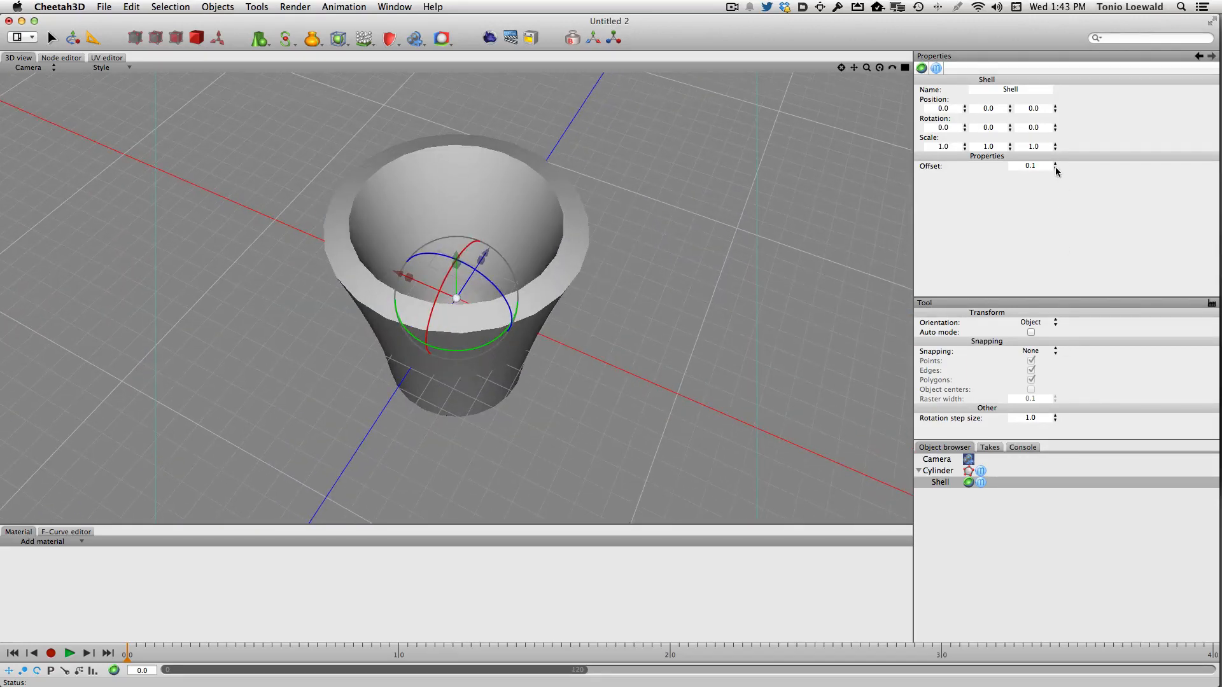
pyautogui.moveTo(1055, 167); pyautogui.dragTo(1057, 177)
pyautogui.moveTo(647, 322); pyautogui.dragTo(624, 246, button='right')
# Step: Bake the Shell modifier into the cylinder's editable polygon mesh
pyautogui.click(962, 478)
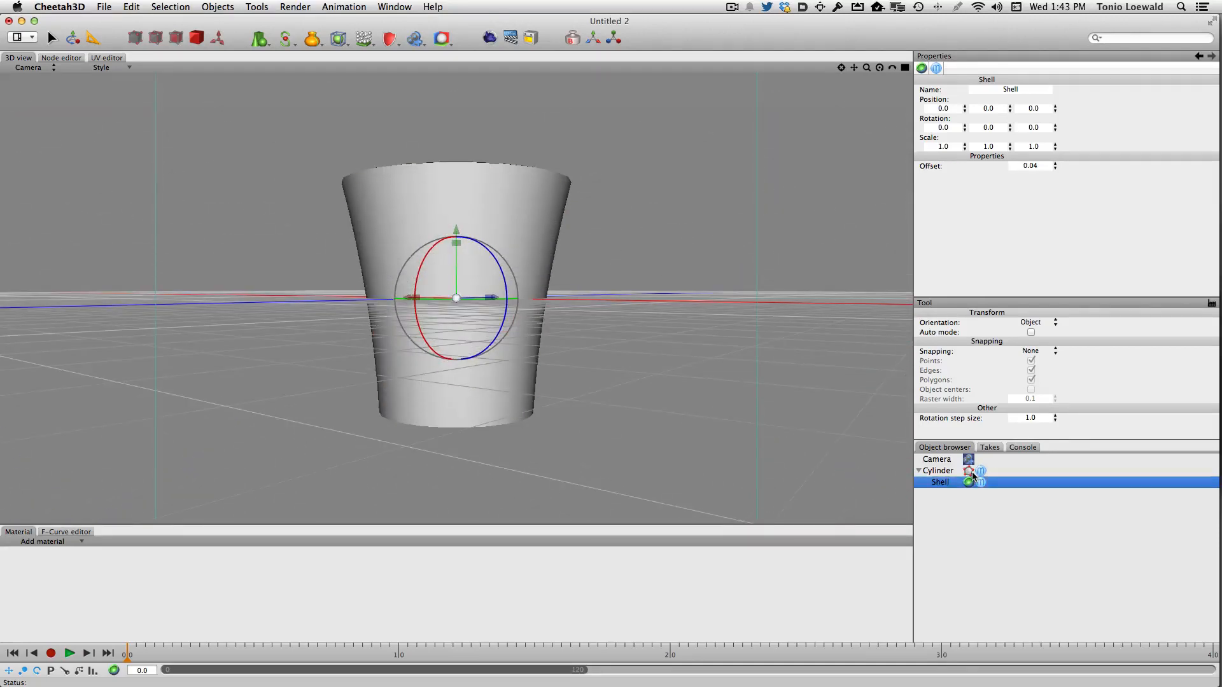
pyautogui.press('Delete')
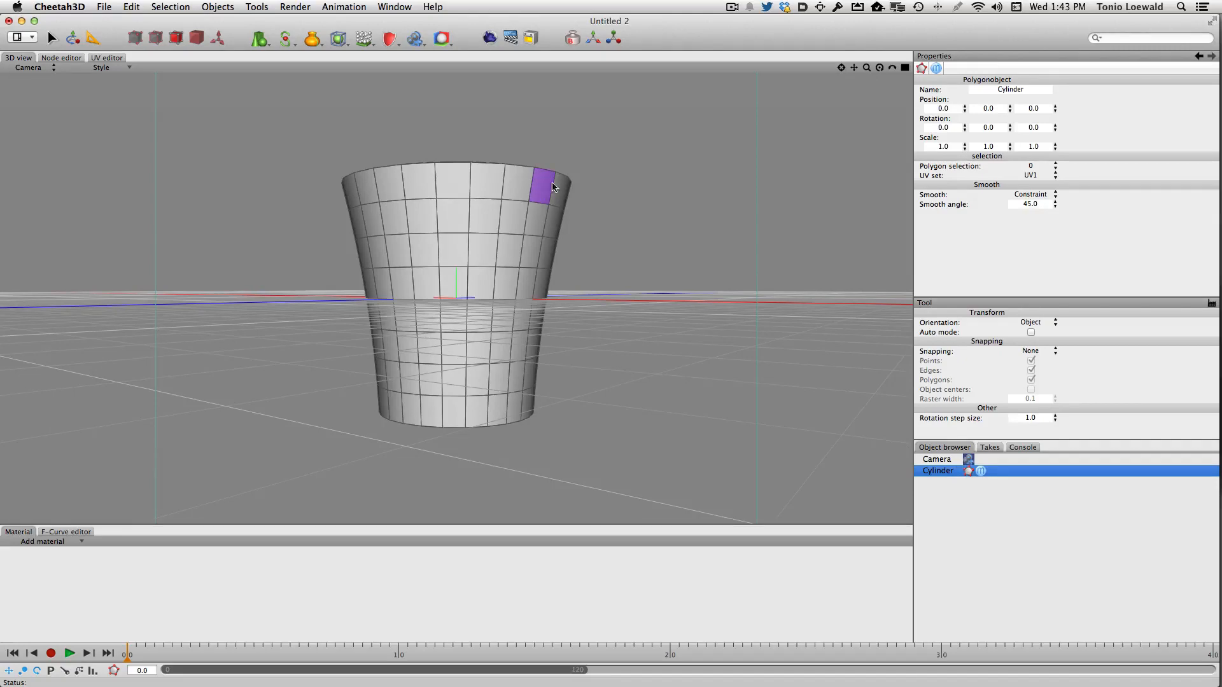
pyautogui.moveTo(552, 182); pyautogui.dragTo(631, 222, button='right')
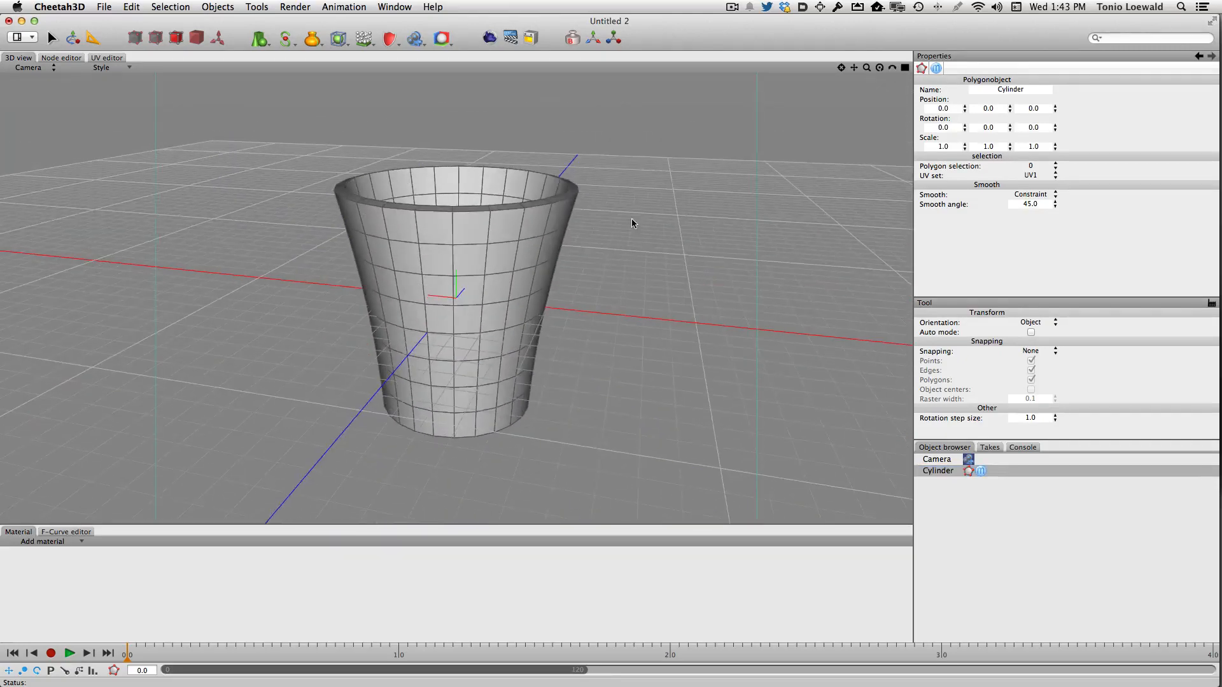
# Step: In the Front view, draw a three-point Bezier spline as a C-shaped cup handle curving out from the cup's left side
pyautogui.moveTo(560, 345); pyautogui.dragTo(586, 318, button='right')
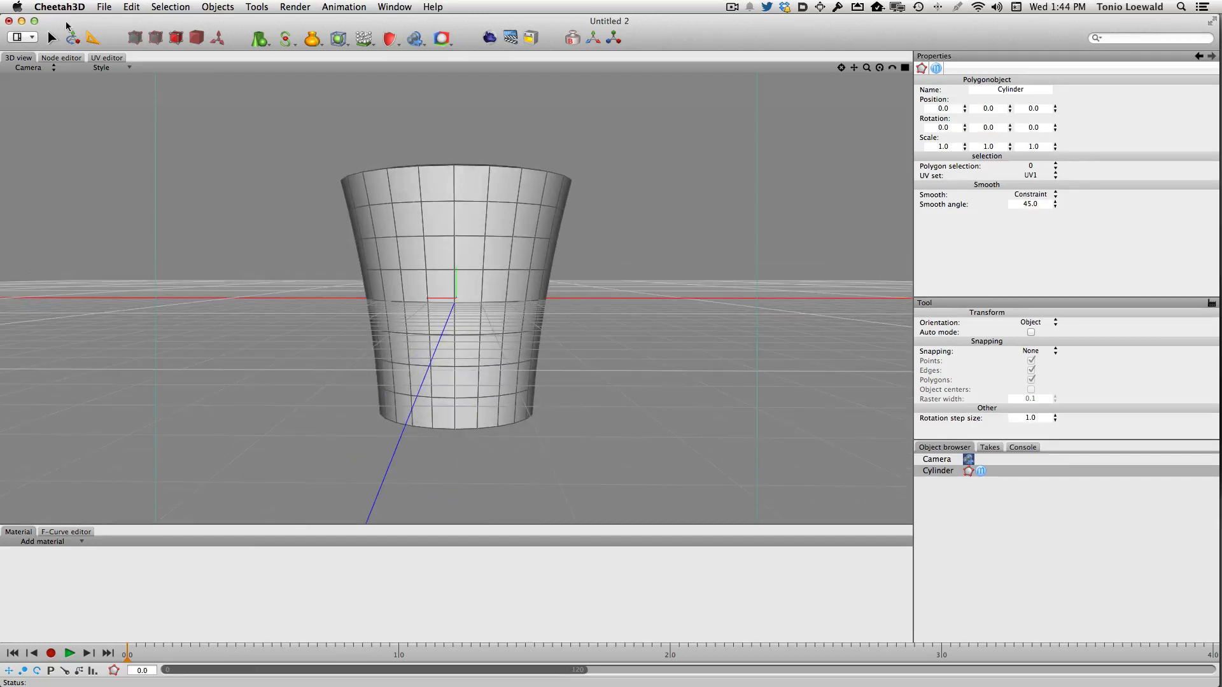
pyautogui.click(25, 67)
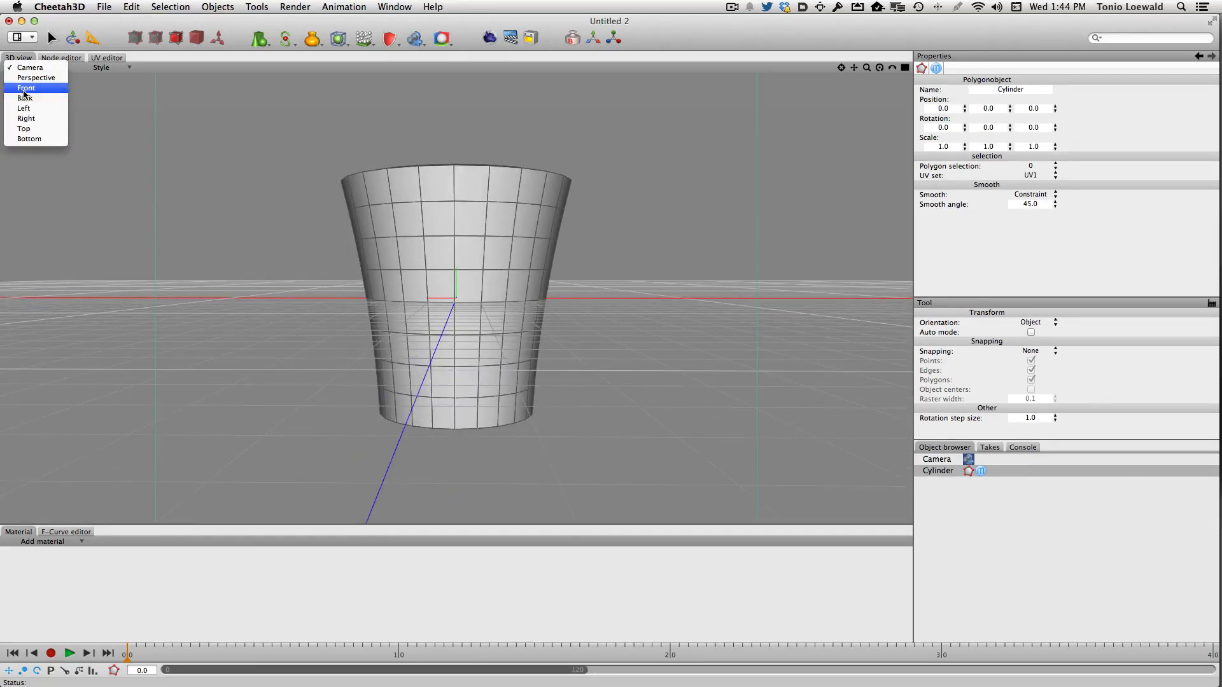
pyautogui.click(29, 89)
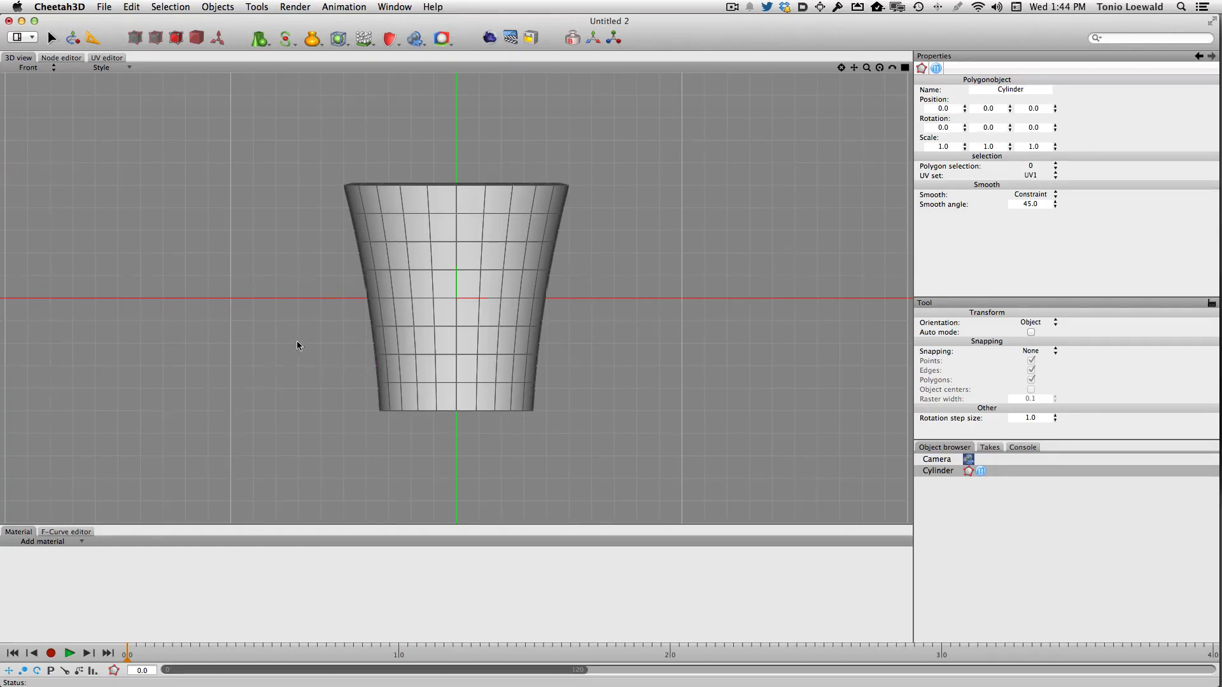
pyautogui.click(294, 7)
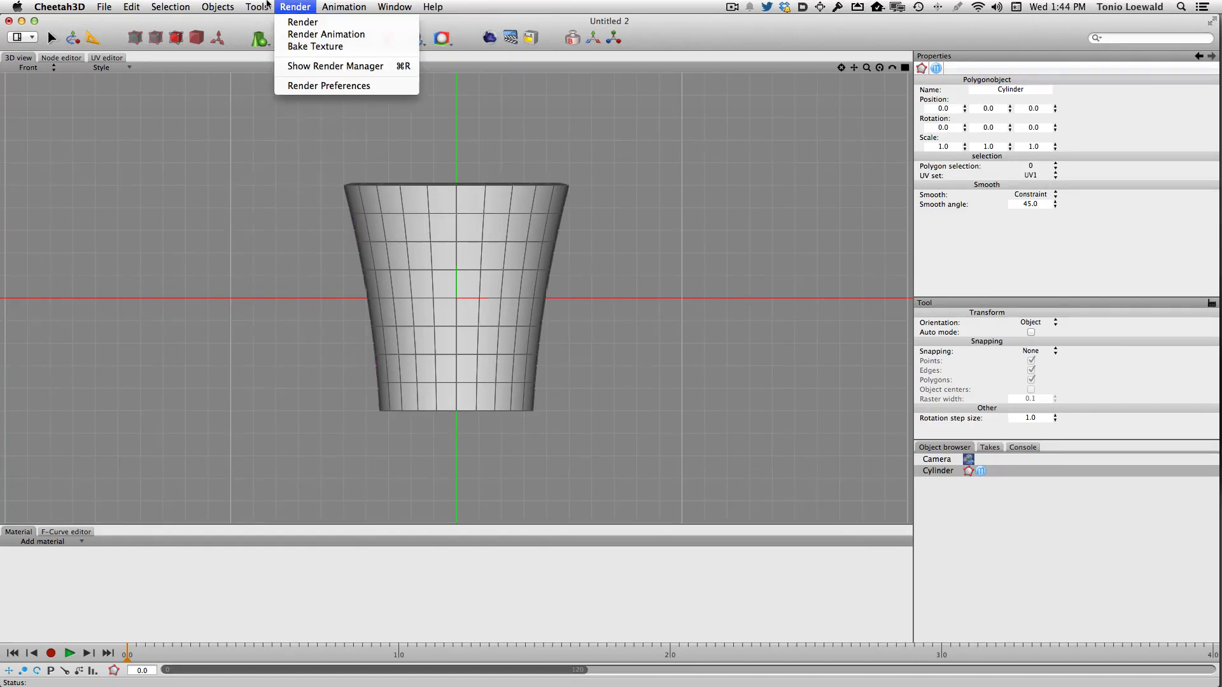
pyautogui.moveTo(259, 3)
pyautogui.moveTo(280, 58)
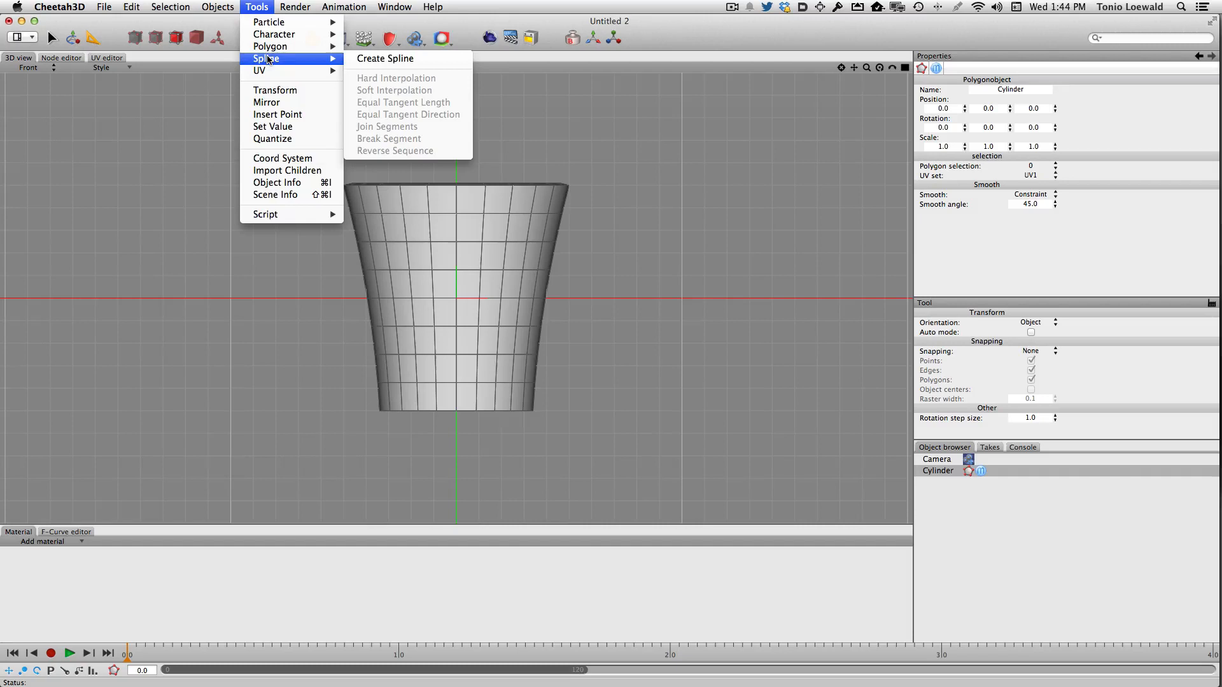
pyautogui.click(377, 59)
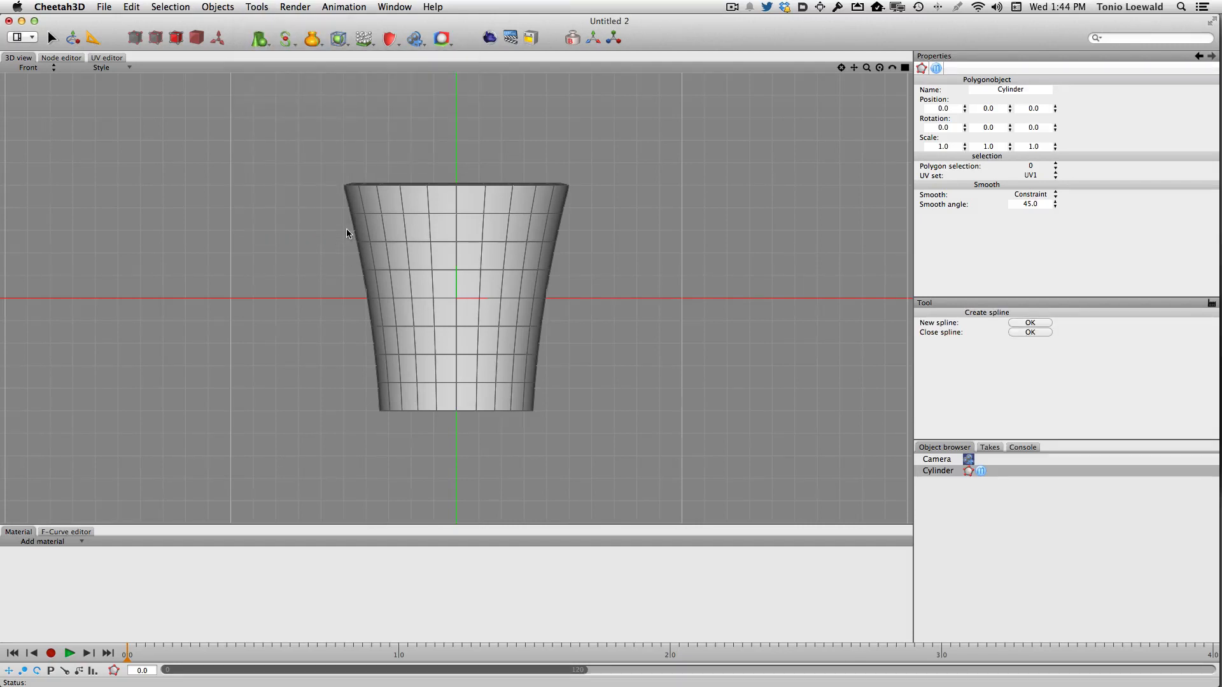
pyautogui.click(346, 230)
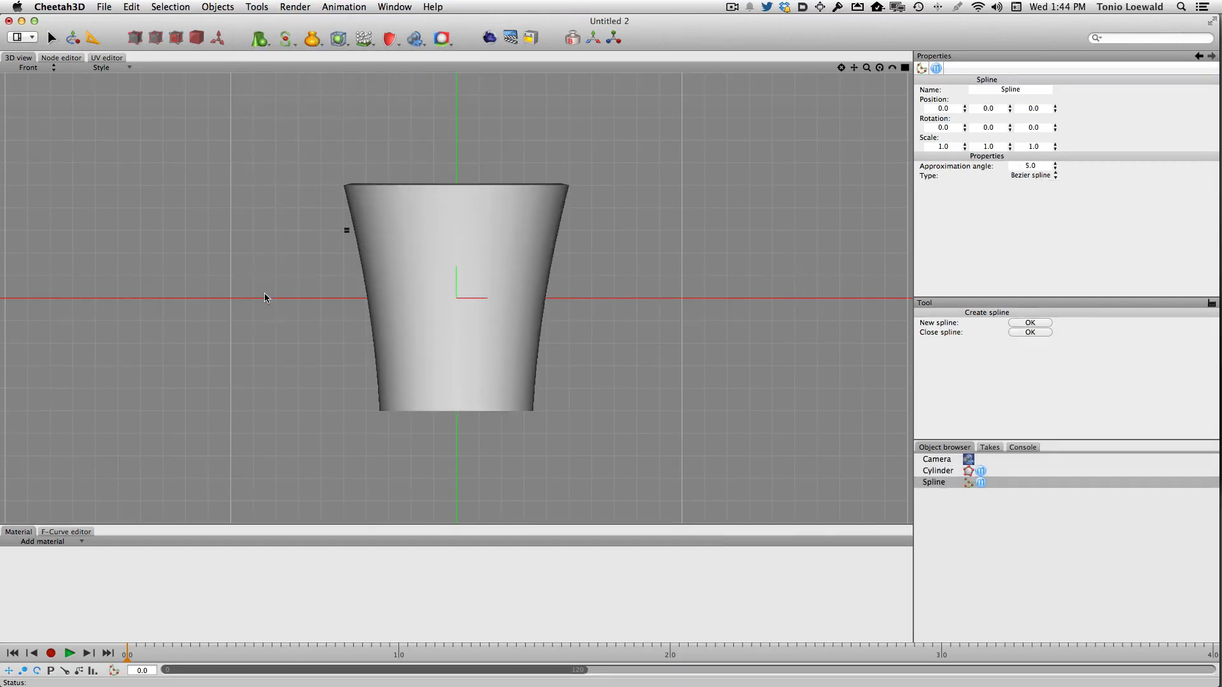
pyautogui.moveTo(260, 297); pyautogui.dragTo(264, 366)
pyautogui.moveTo(374, 382); pyautogui.dragTo(406, 380)
# Step: In point mode, raise the tangent handle of the spline's upper end point until it is level with that point
pyautogui.click(938, 470)
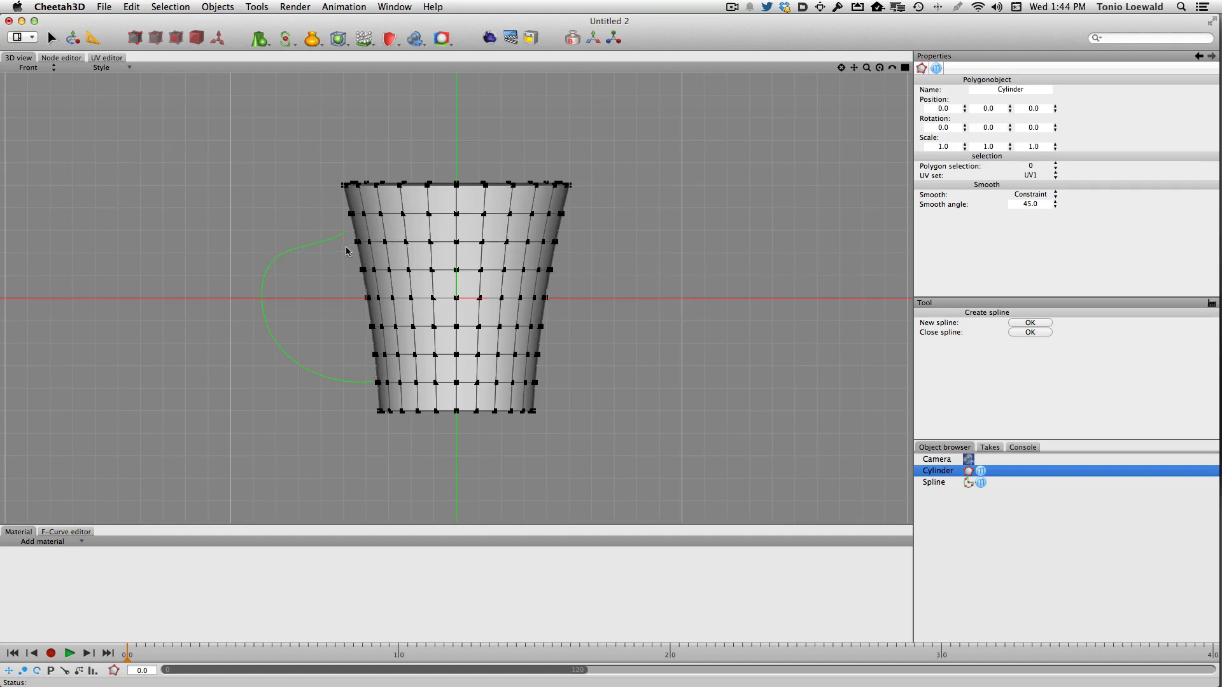
pyautogui.click(969, 484)
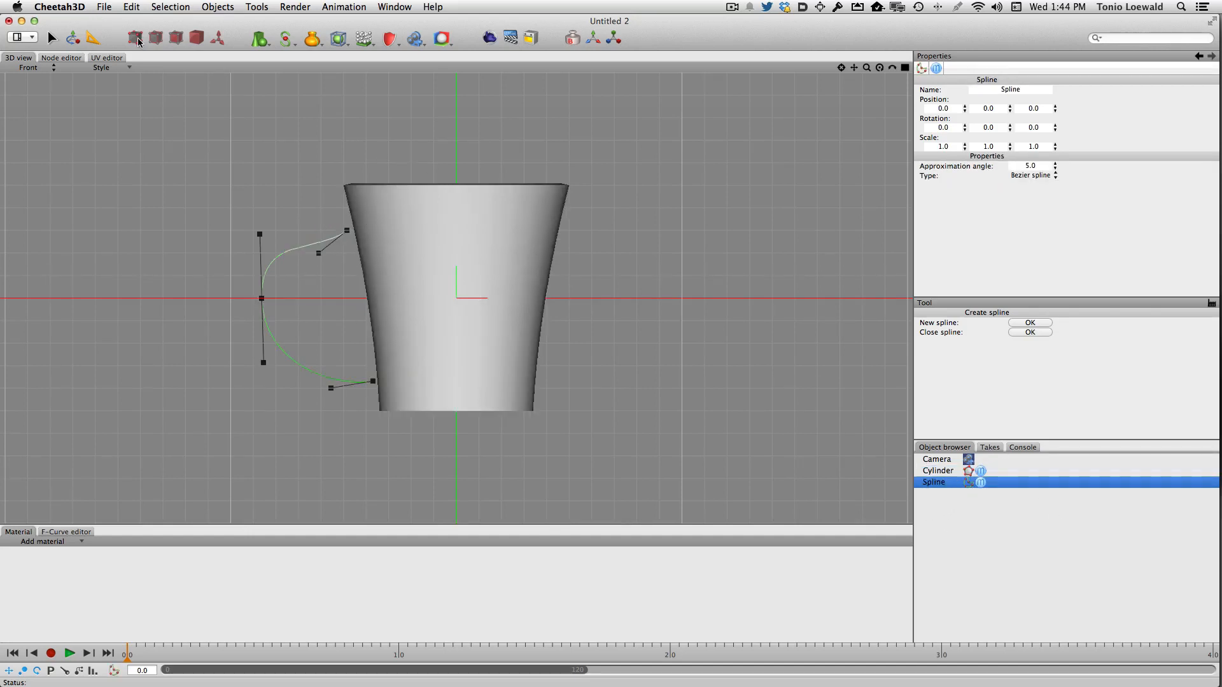
pyautogui.click(139, 41)
pyautogui.click(319, 253)
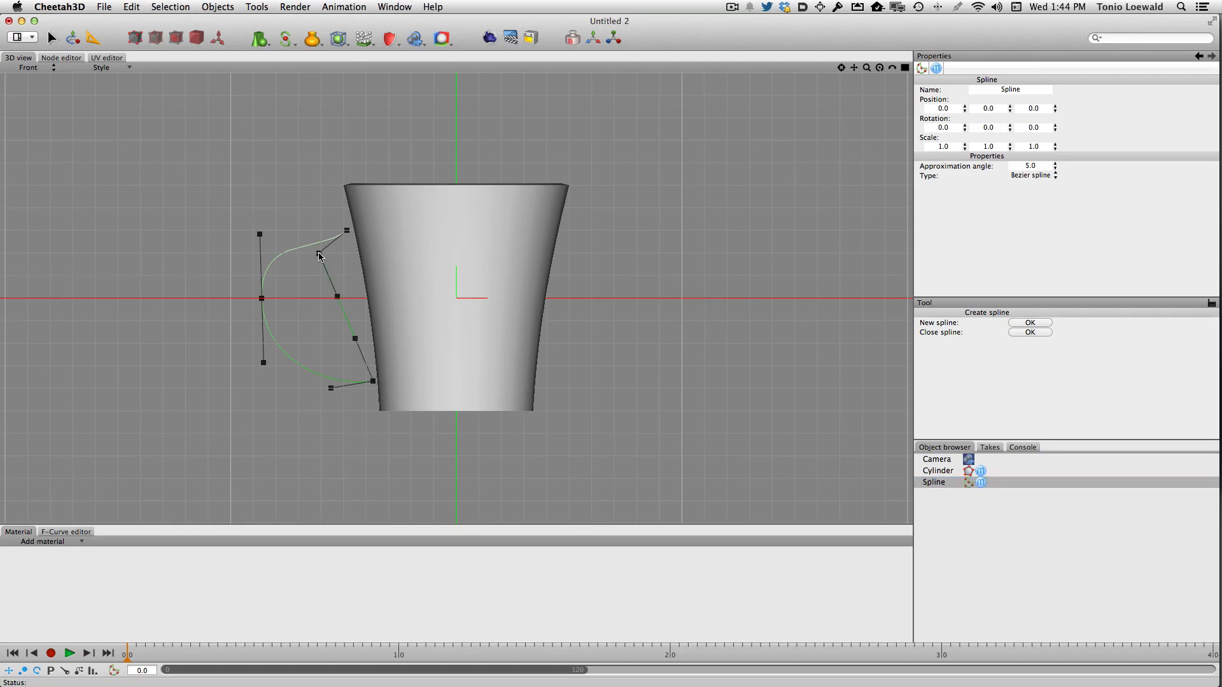
pyautogui.press('super+z')
pyautogui.click(52, 38)
pyautogui.click(319, 253)
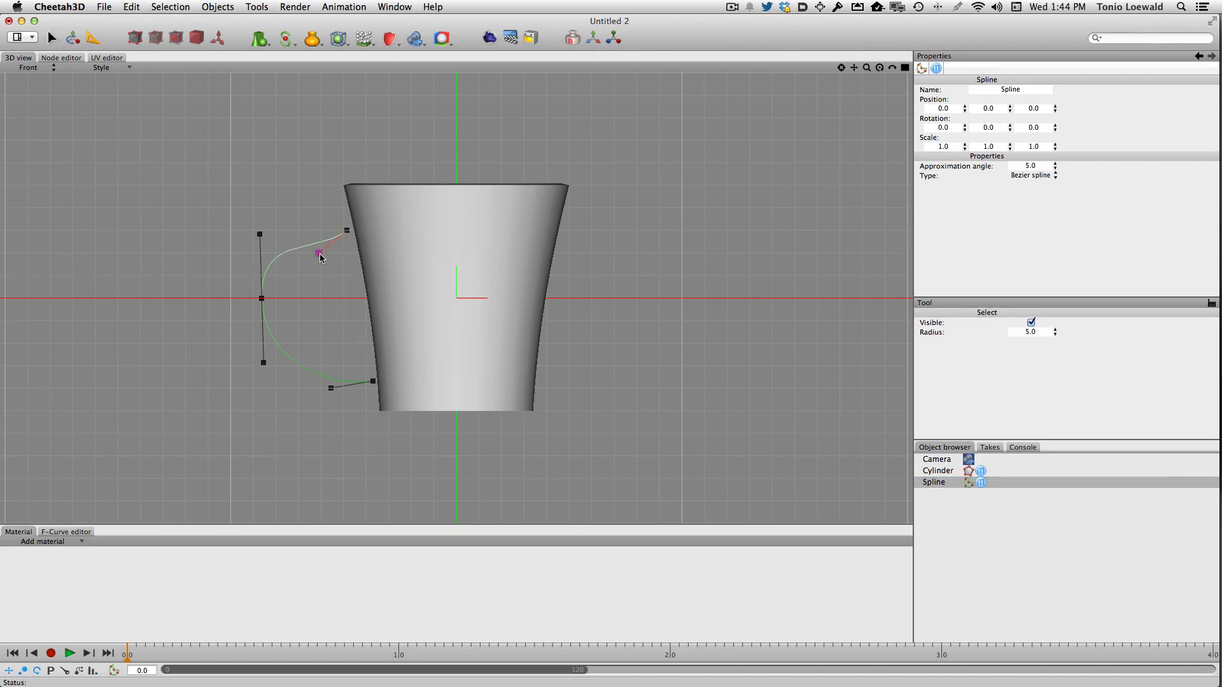
pyautogui.click(72, 38)
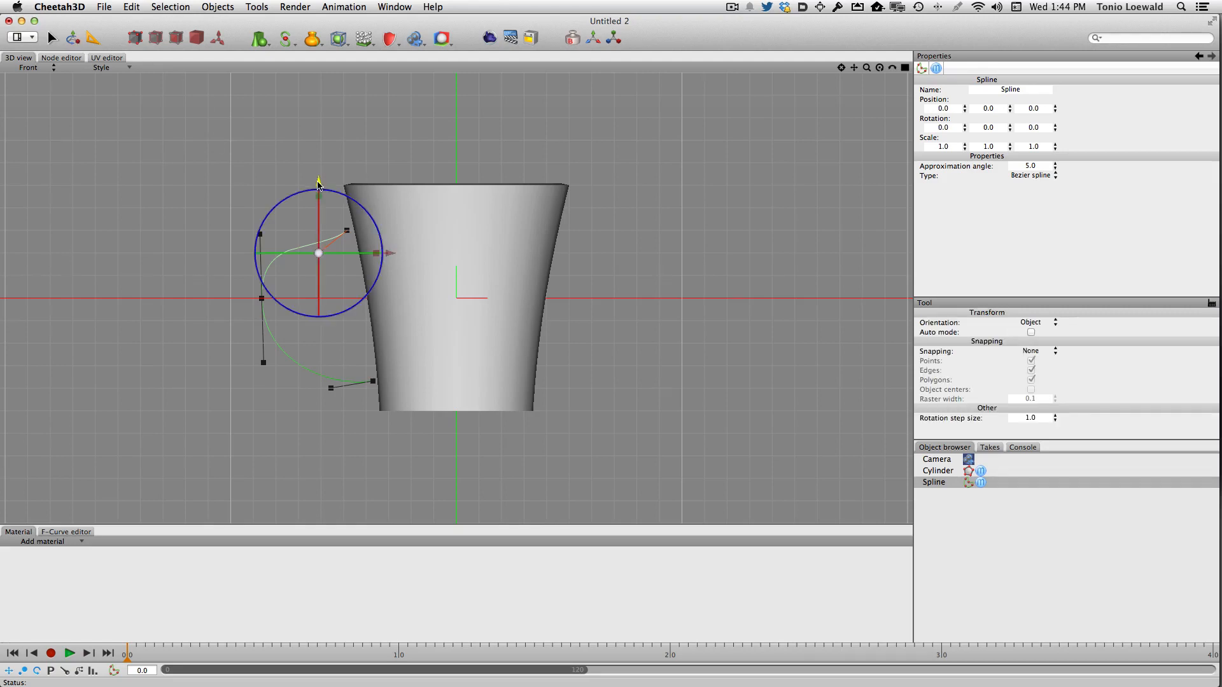
pyautogui.moveTo(318, 184); pyautogui.dragTo(318, 162)
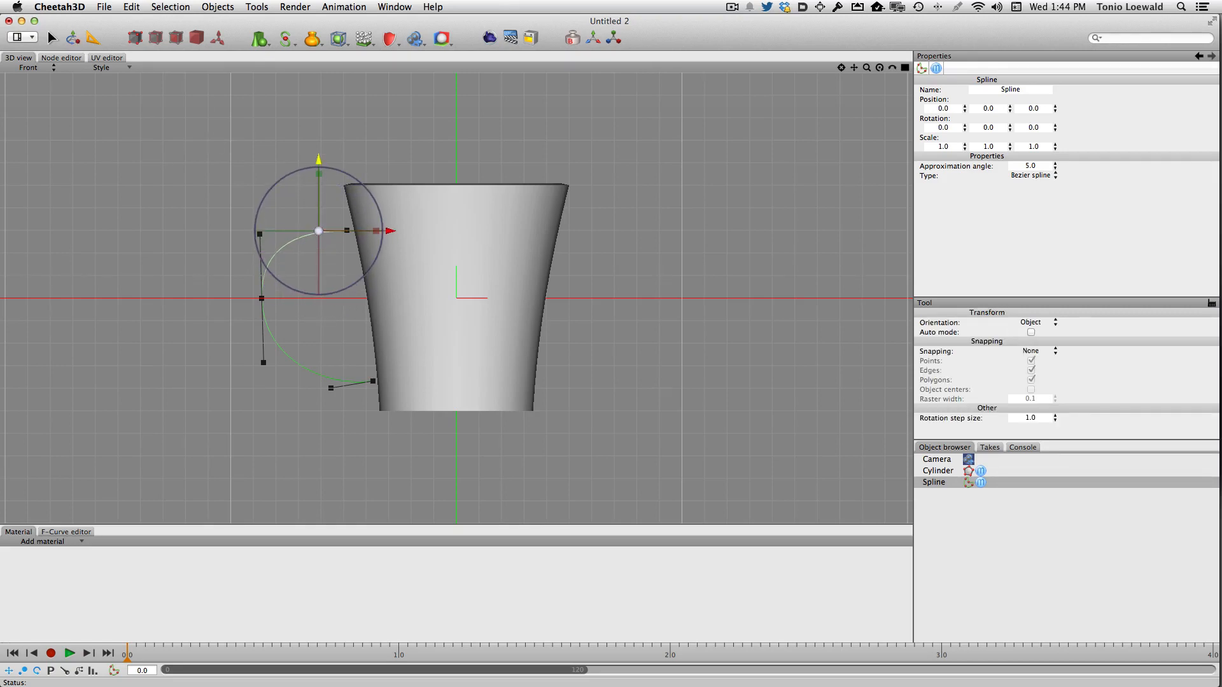
# Step: Raise the spline's lower end point slightly, and move its middle point and lower tangent handle closer to the cup
pyautogui.click(373, 382)
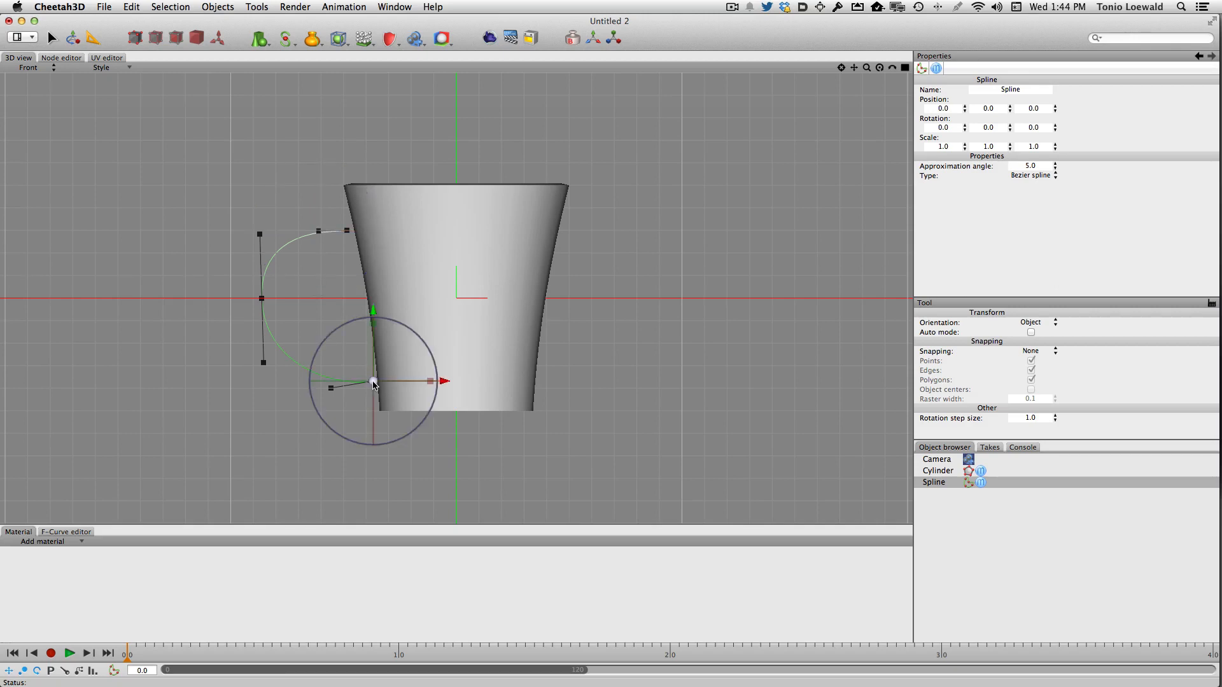
pyautogui.moveTo(373, 311); pyautogui.dragTo(373, 298)
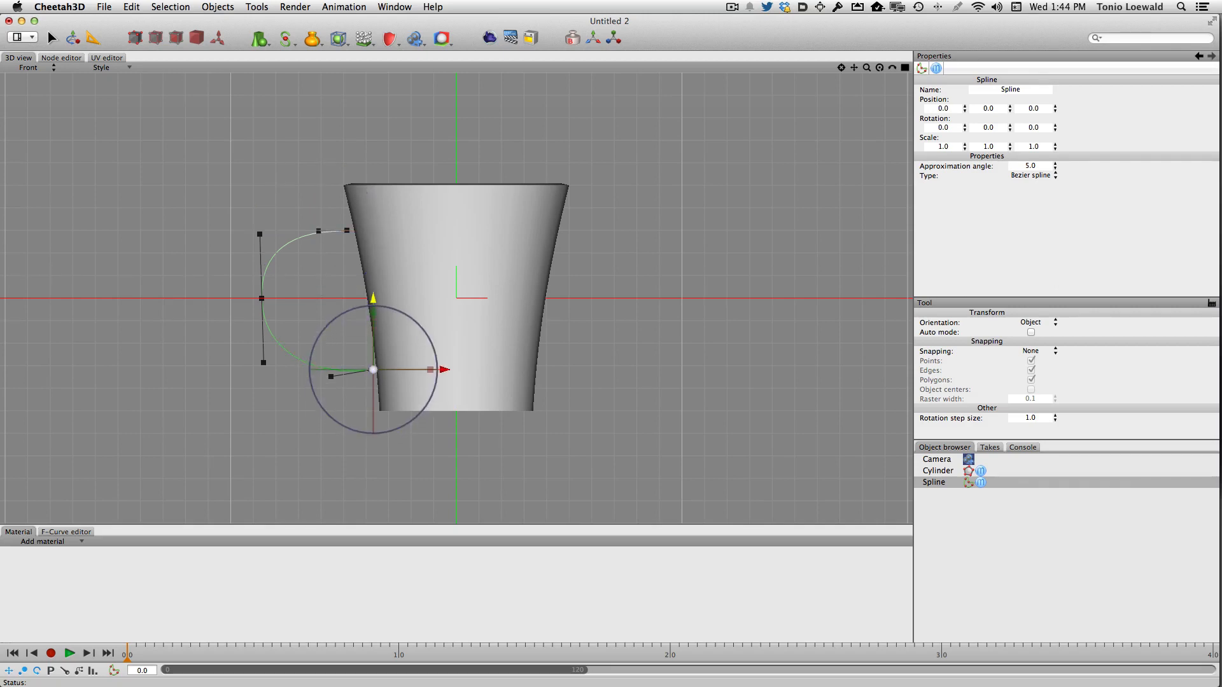
pyautogui.click(331, 377)
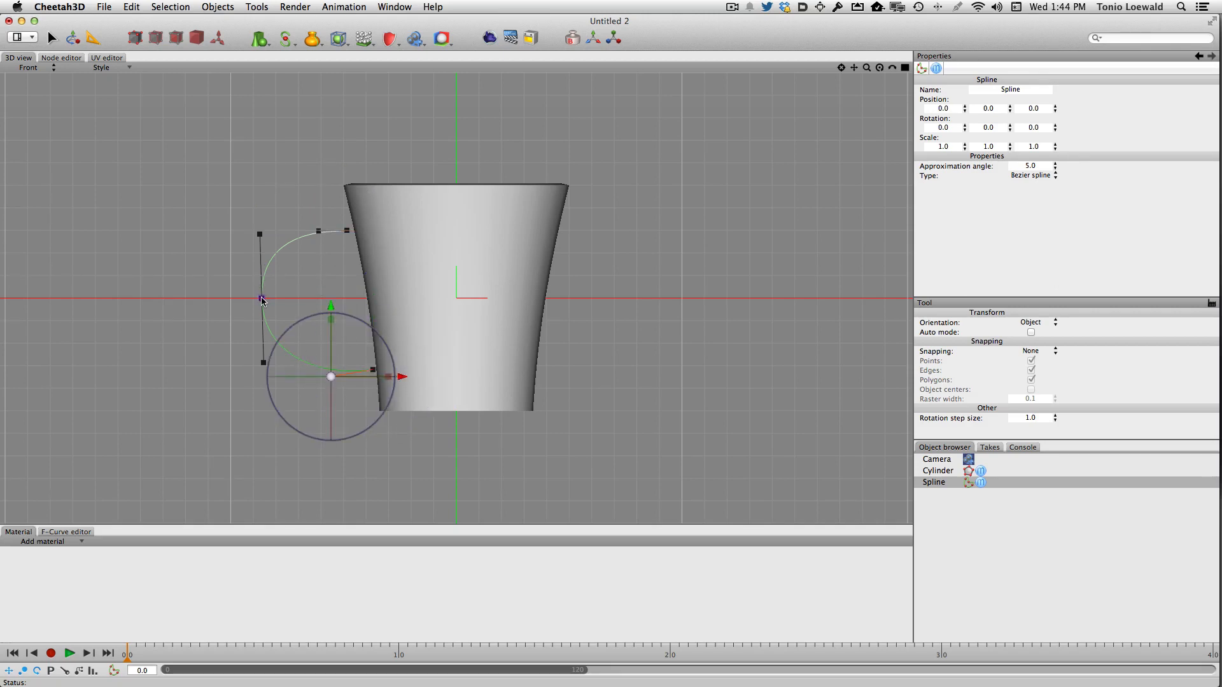
pyautogui.click(262, 298)
pyautogui.moveTo(329, 301); pyautogui.dragTo(351, 300)
pyautogui.click(335, 377)
pyautogui.moveTo(405, 377); pyautogui.dragTo(409, 376)
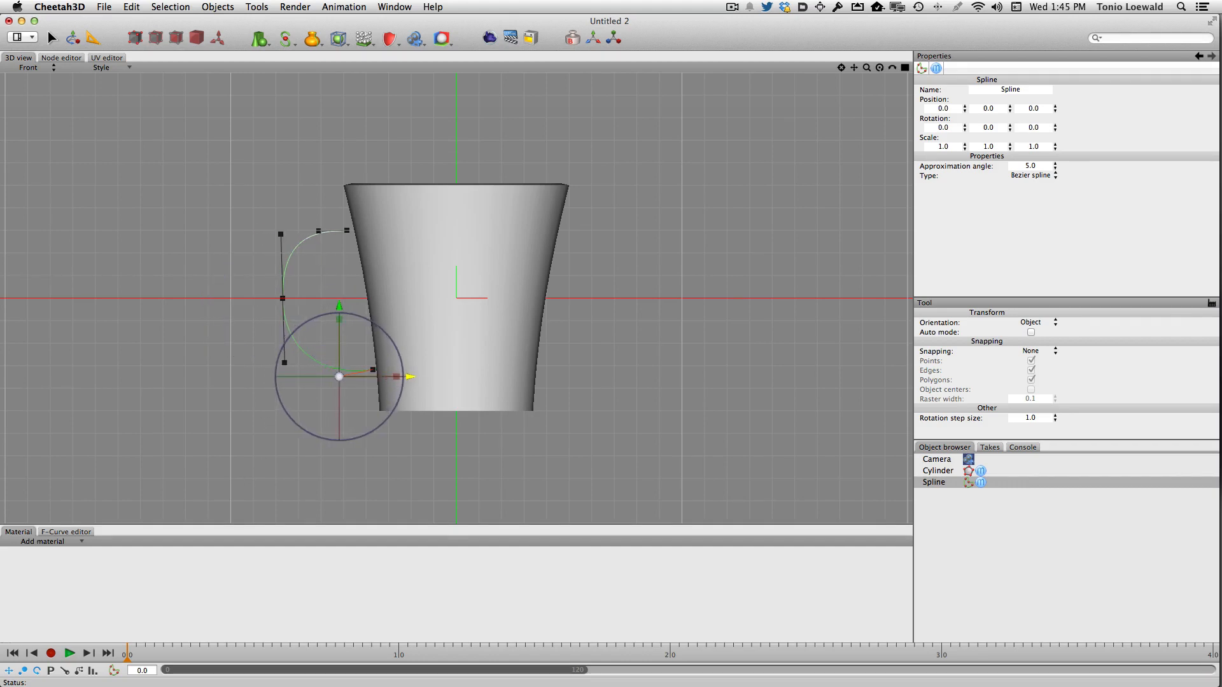
pyautogui.click(270, 202)
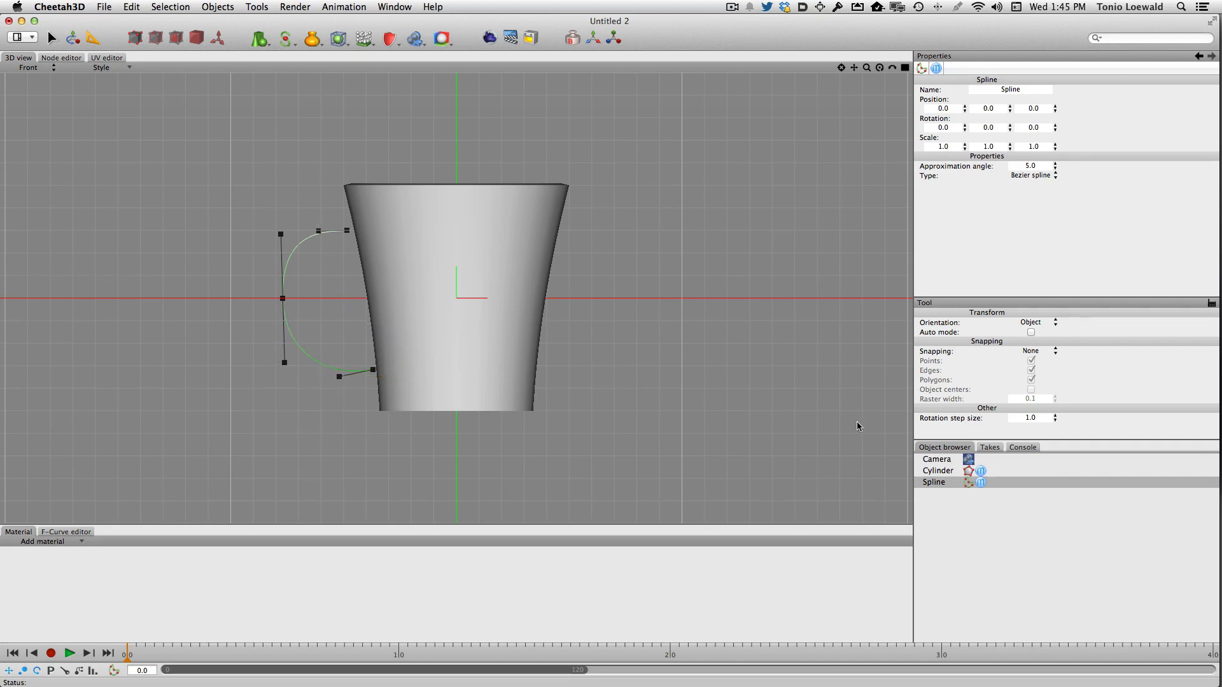
# Step: Add an n-Edge spline to the scene as the profile for the cup's handle
pyautogui.click(949, 472)
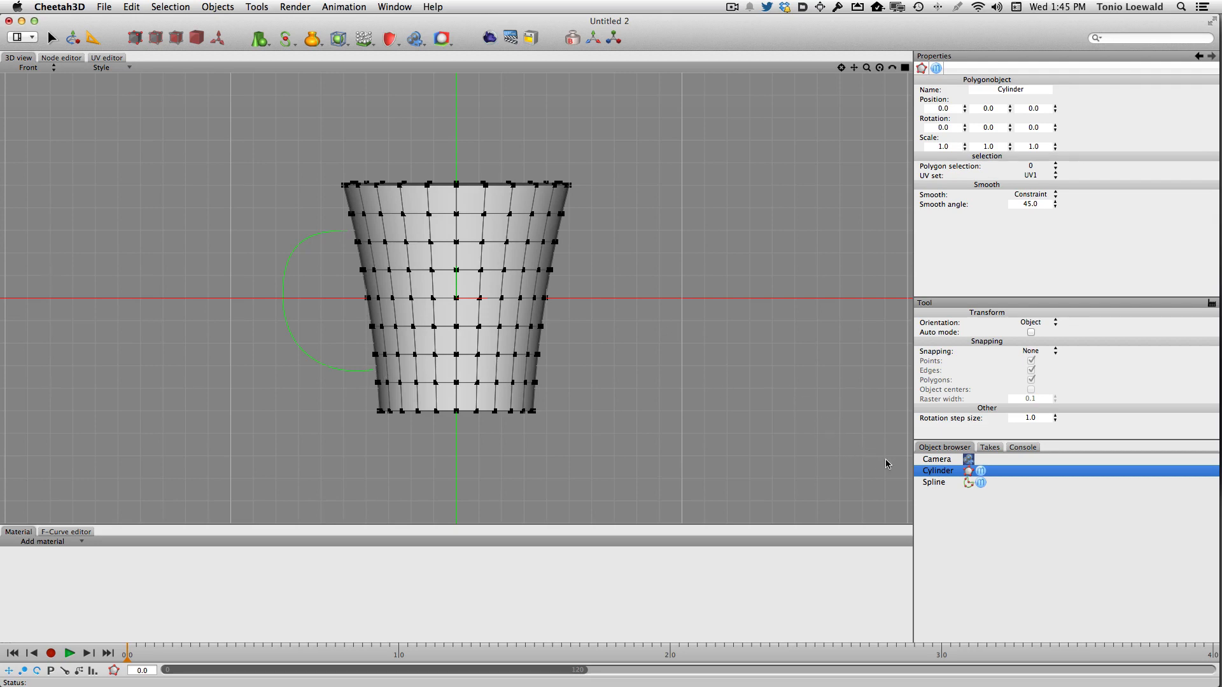
pyautogui.click(946, 483)
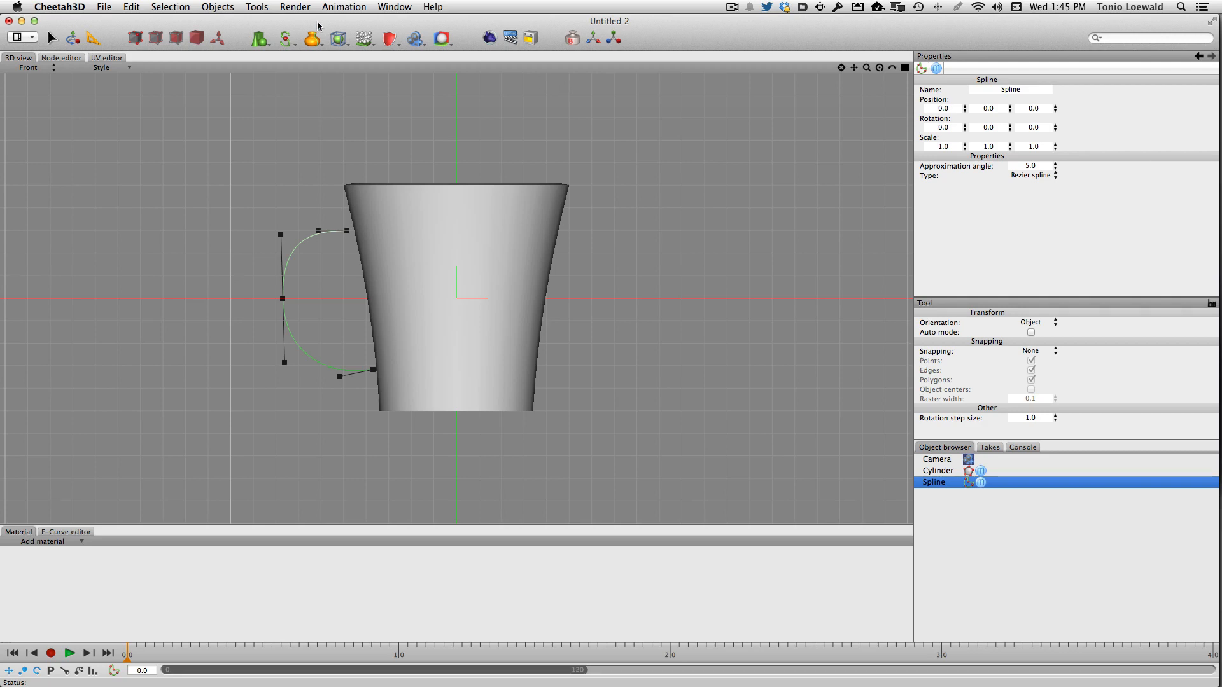
pyautogui.click(285, 39)
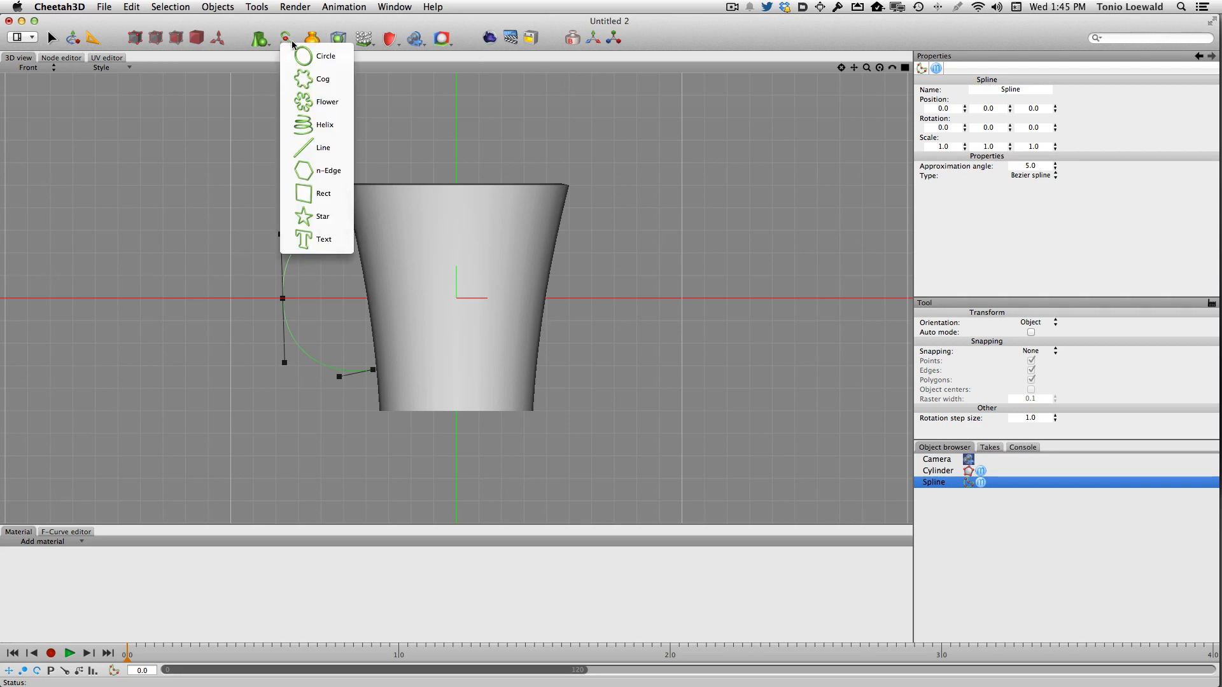
pyautogui.click(338, 173)
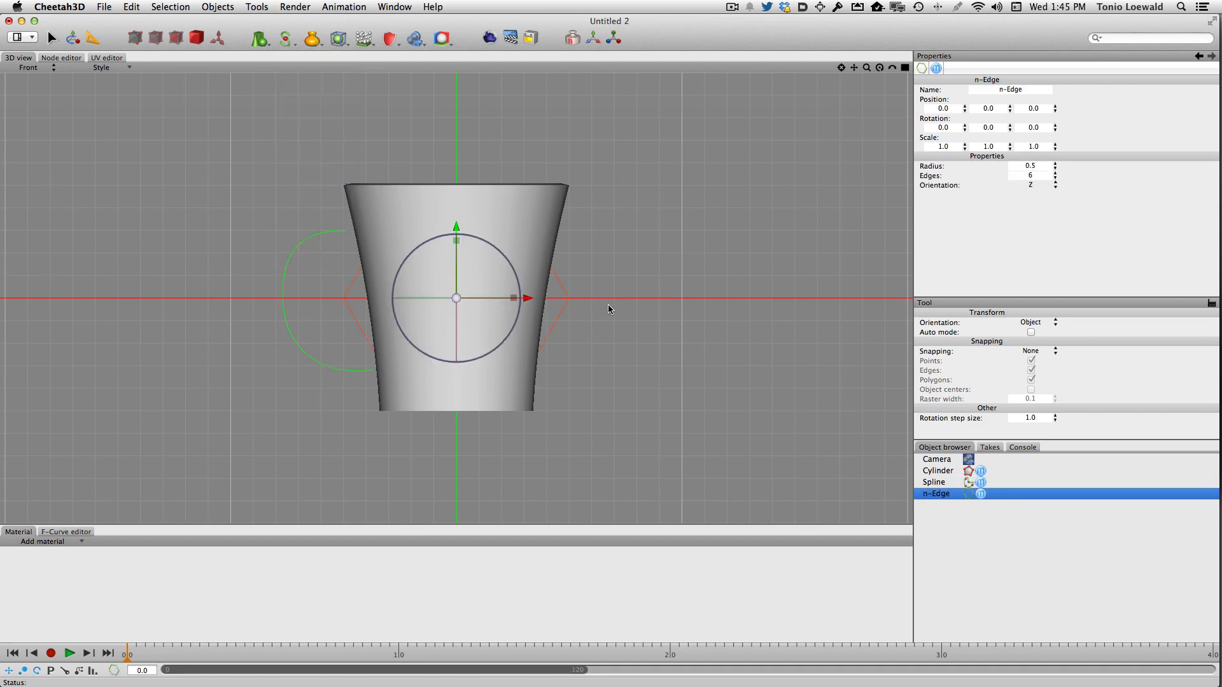
# Step: Try hiding the cup in both the editor and the renderer, and restore its visibility in both
pyautogui.click(509, 204)
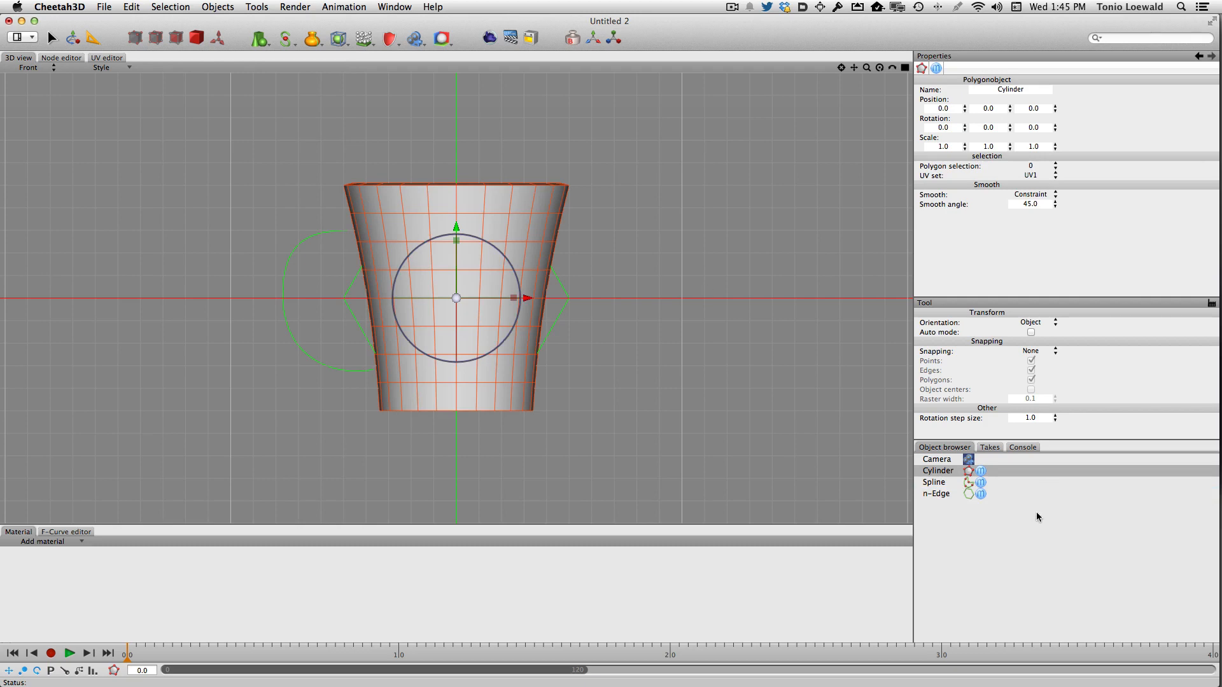
pyautogui.click(982, 472)
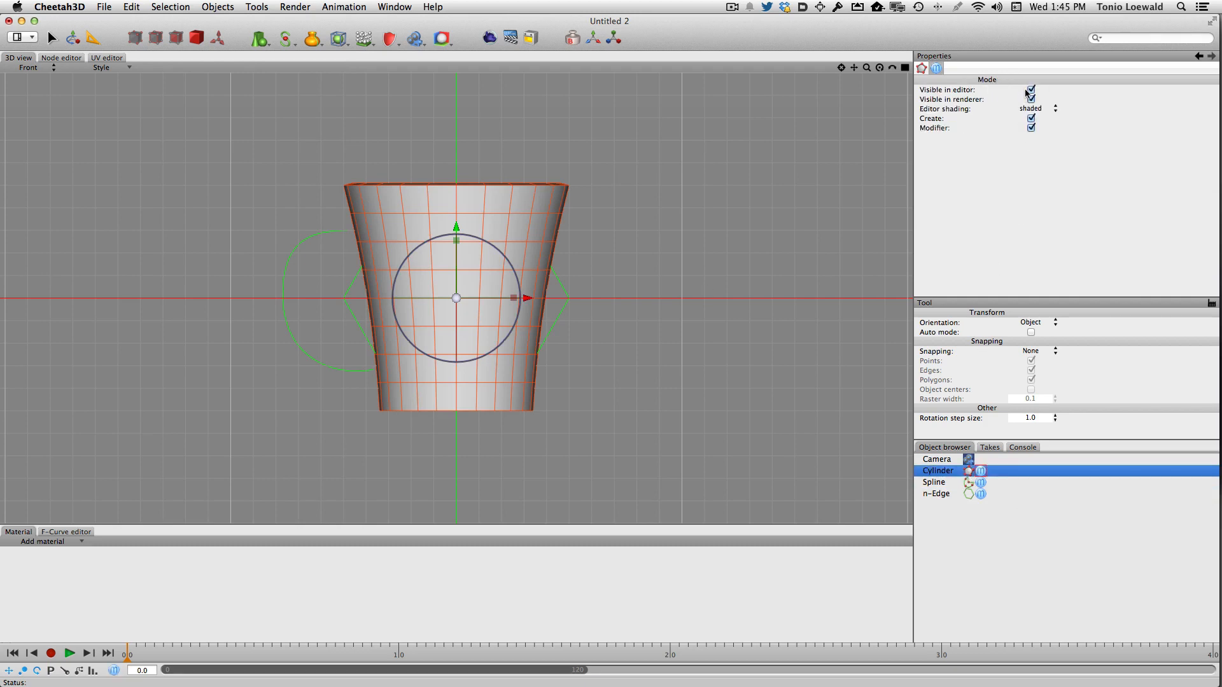
pyautogui.click(1031, 90)
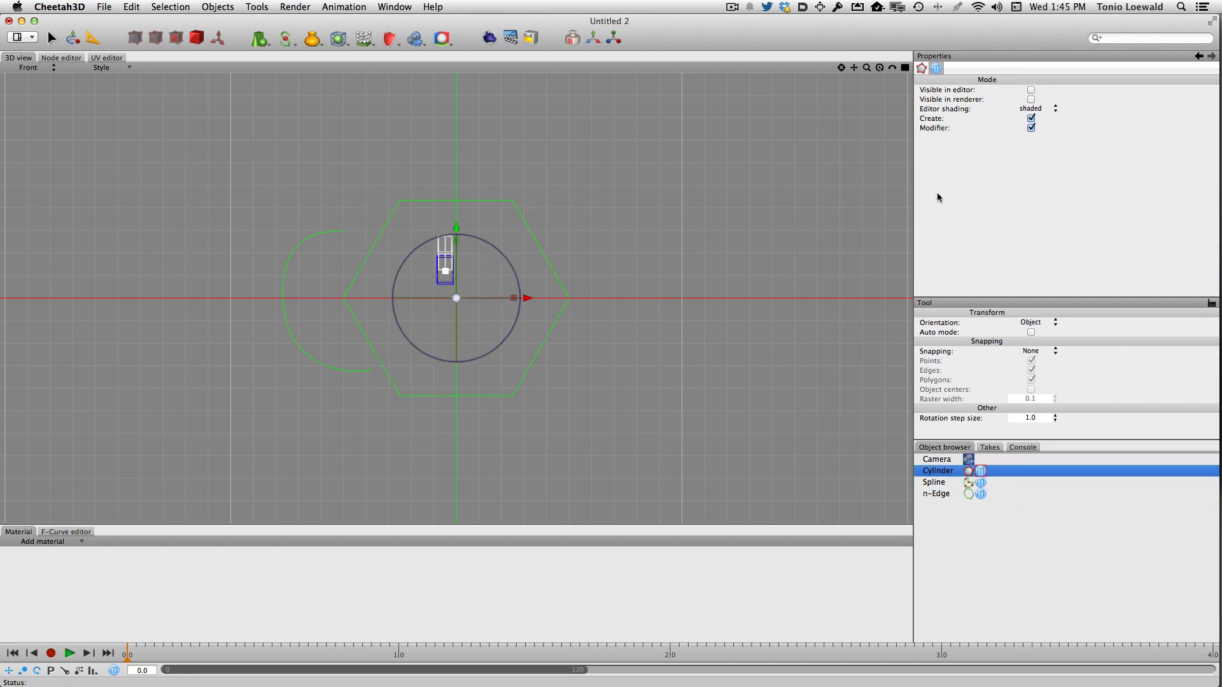
pyautogui.click(943, 496)
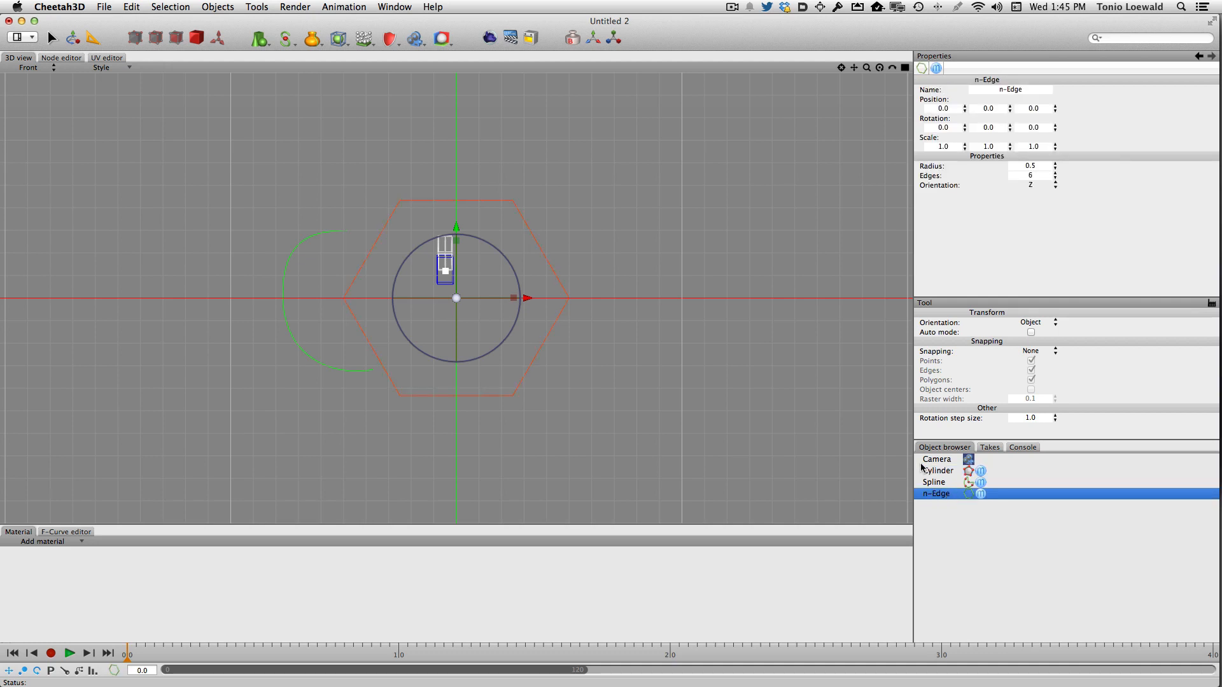
pyautogui.click(982, 471)
pyautogui.click(1030, 90)
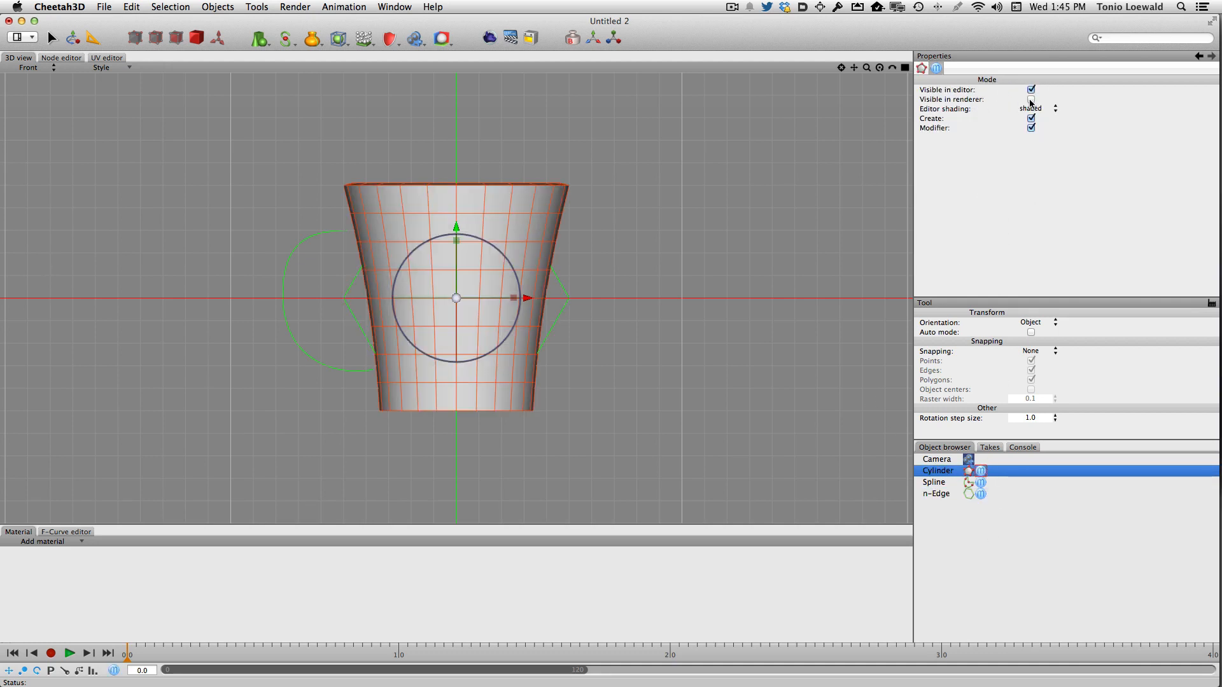
pyautogui.click(1031, 100)
# Step: Set the cup's editor shading to wire
pyautogui.click(1043, 109)
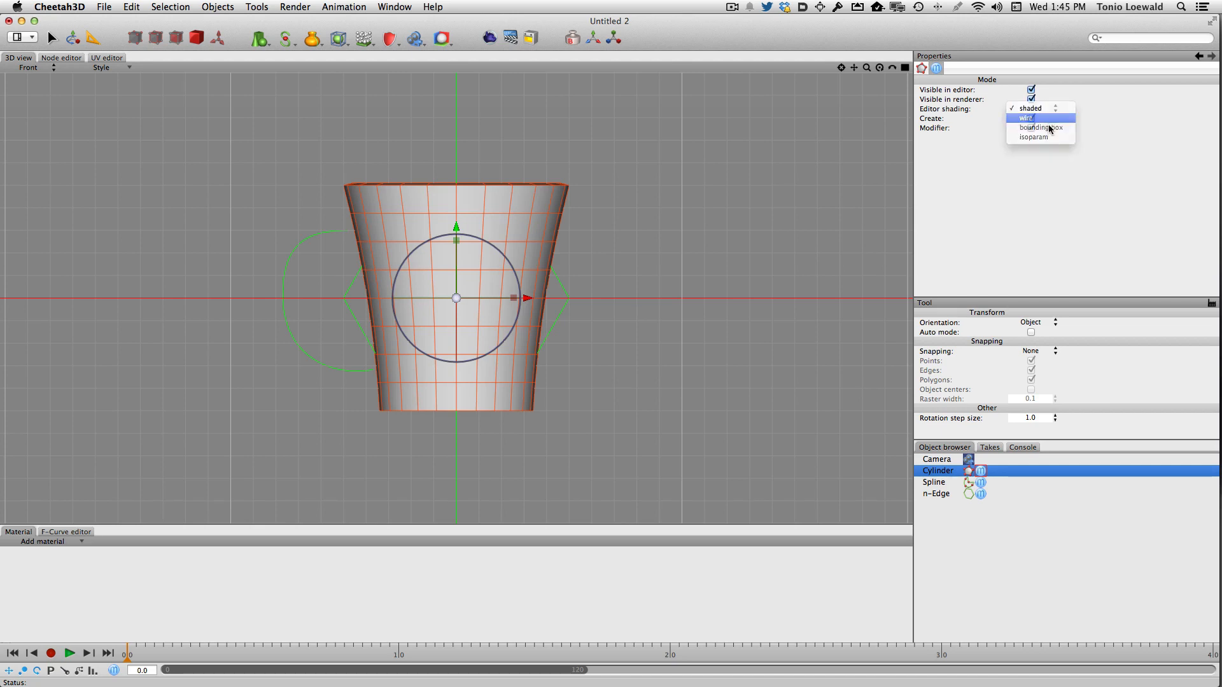
pyautogui.click(1027, 118)
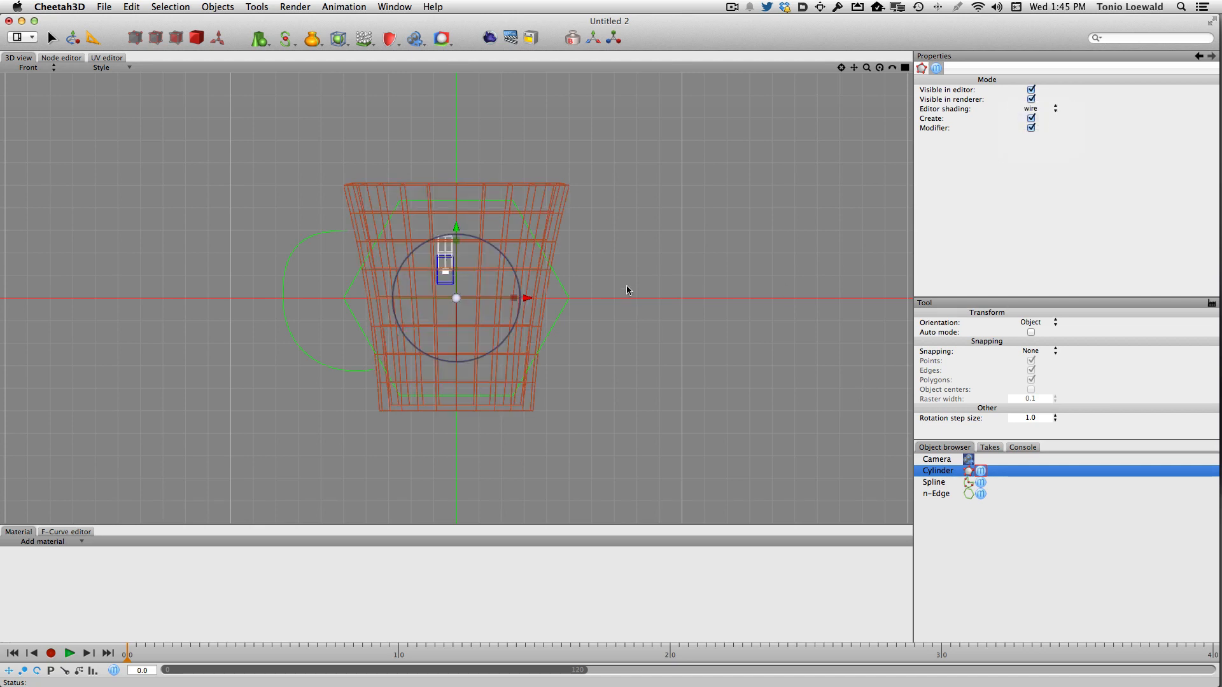
# Step: Add a Sweep to the scene and make the spline and the n-Edge profile its children
pyautogui.click(948, 494)
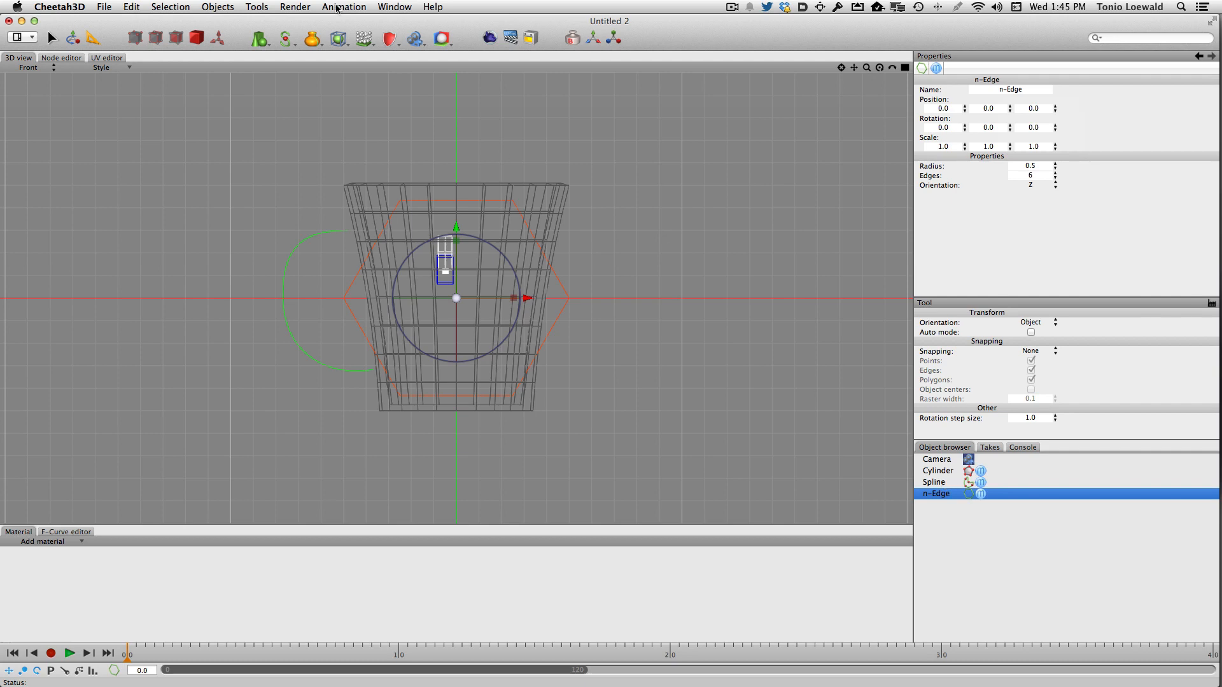
pyautogui.click(313, 40)
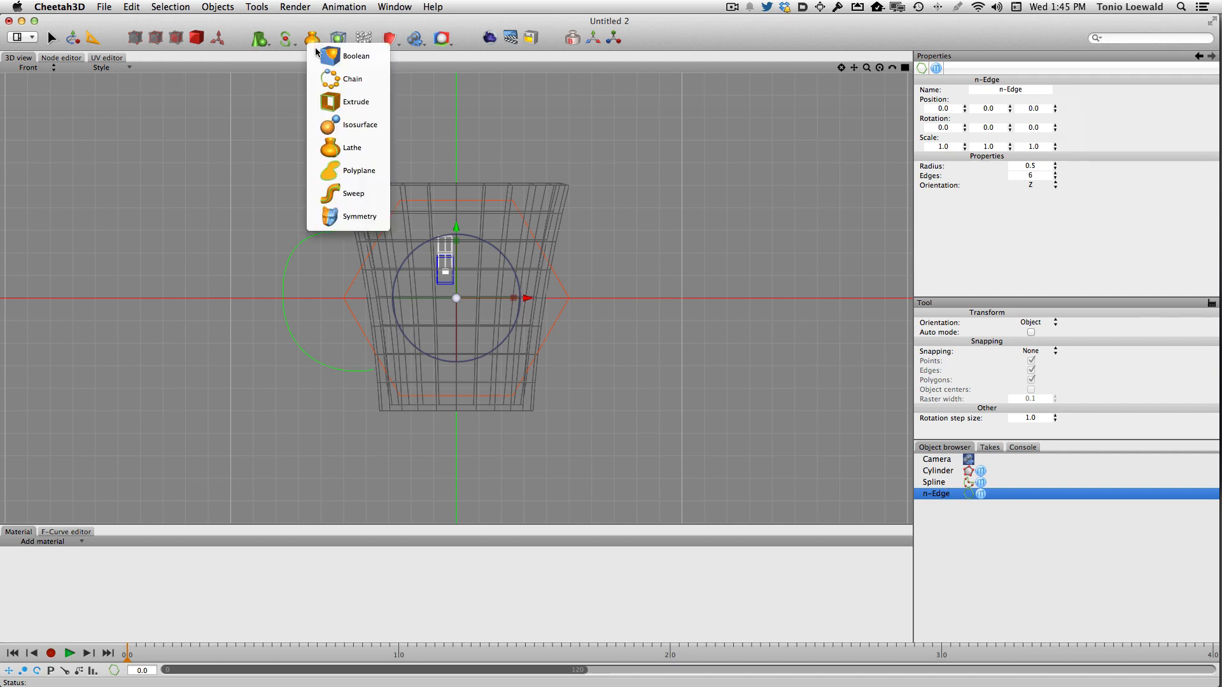
pyautogui.click(353, 215)
pyautogui.click(938, 495)
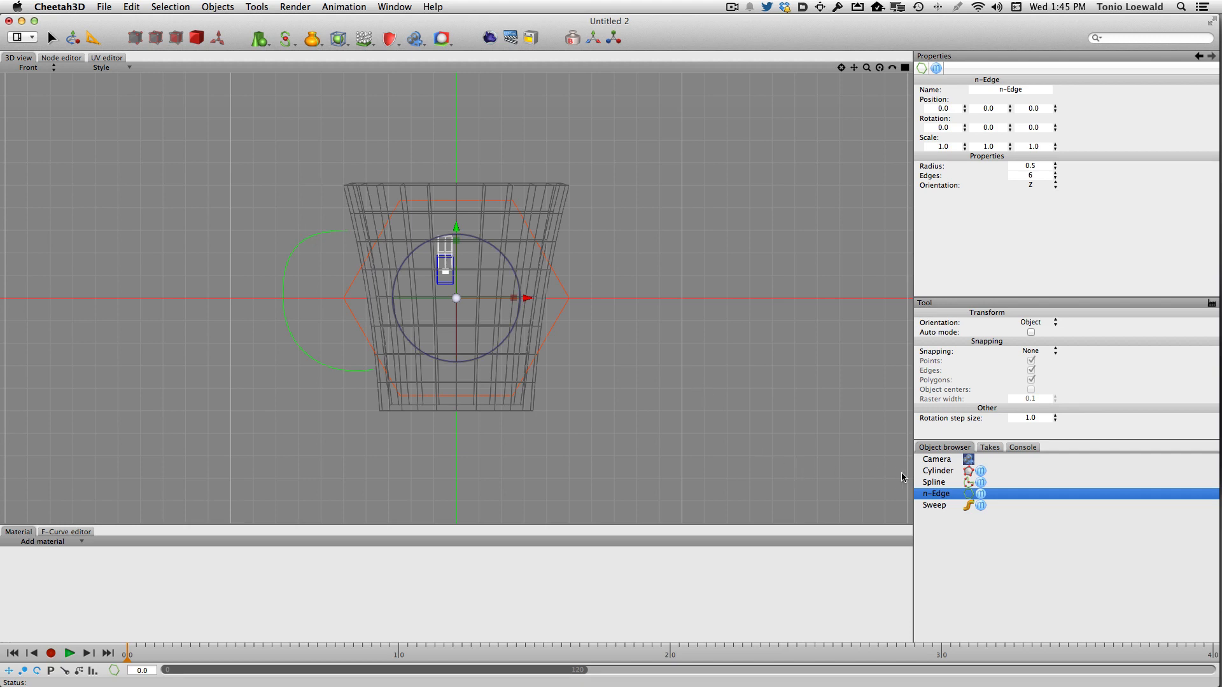
pyautogui.moveTo(943, 484); pyautogui.dragTo(948, 507)
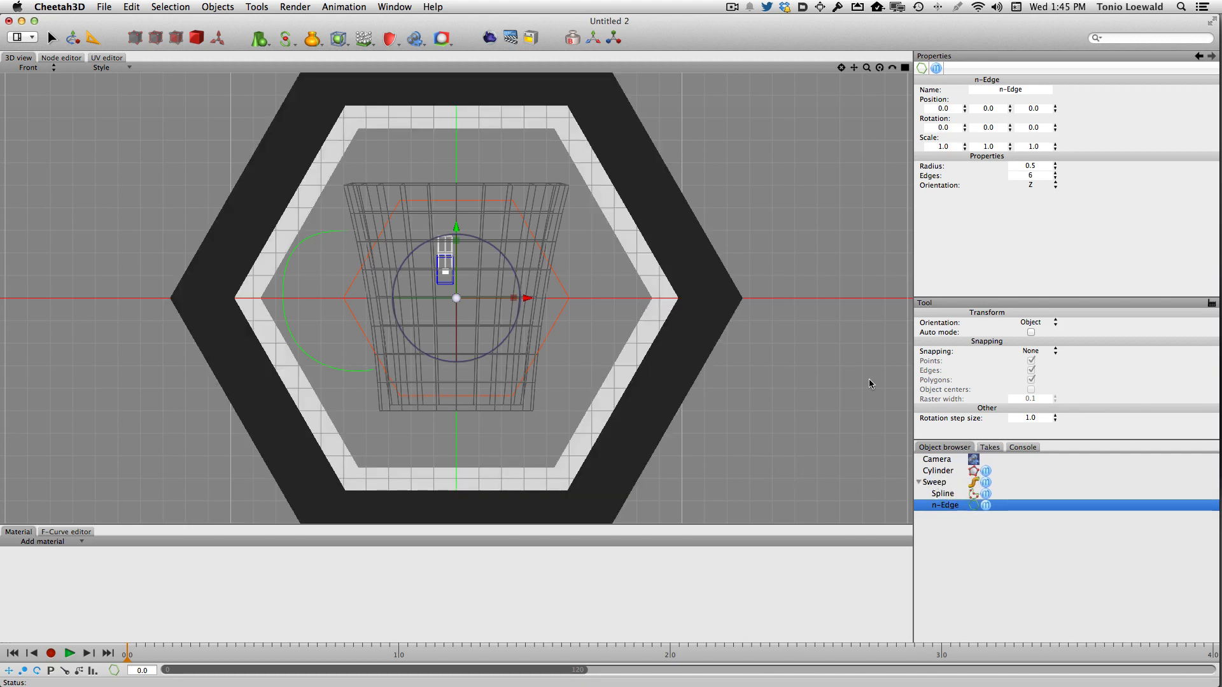
pyautogui.scroll(-5, 688, 382)
pyautogui.scroll(4, 633, 366)
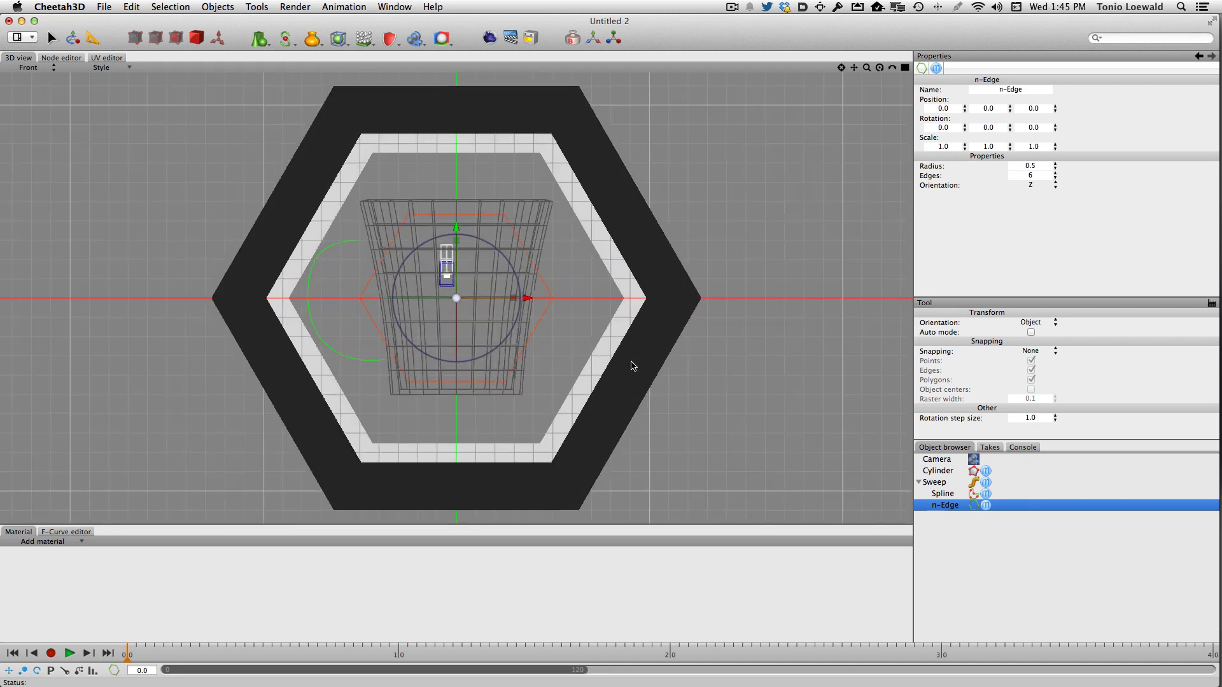
# Step: Place the n-Edge above the spline inside the Sweep and scale it down uniformly to about 0.0833
pyautogui.moveTo(951, 506); pyautogui.dragTo(953, 493)
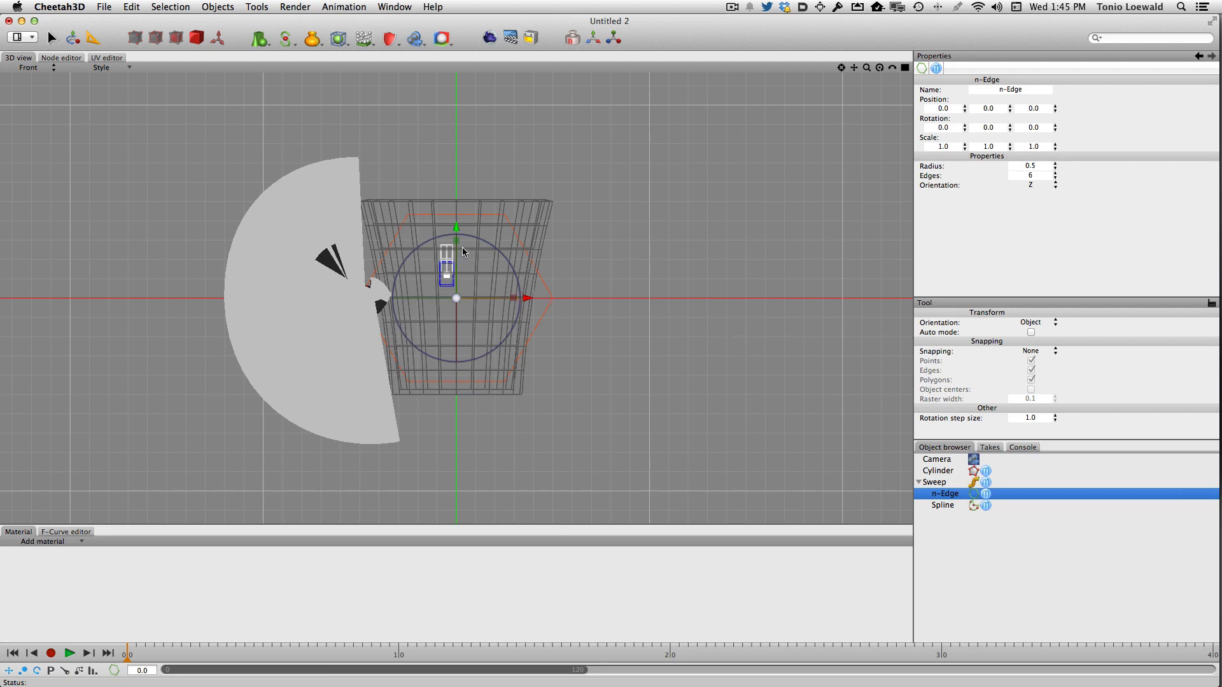
pyautogui.click(512, 299)
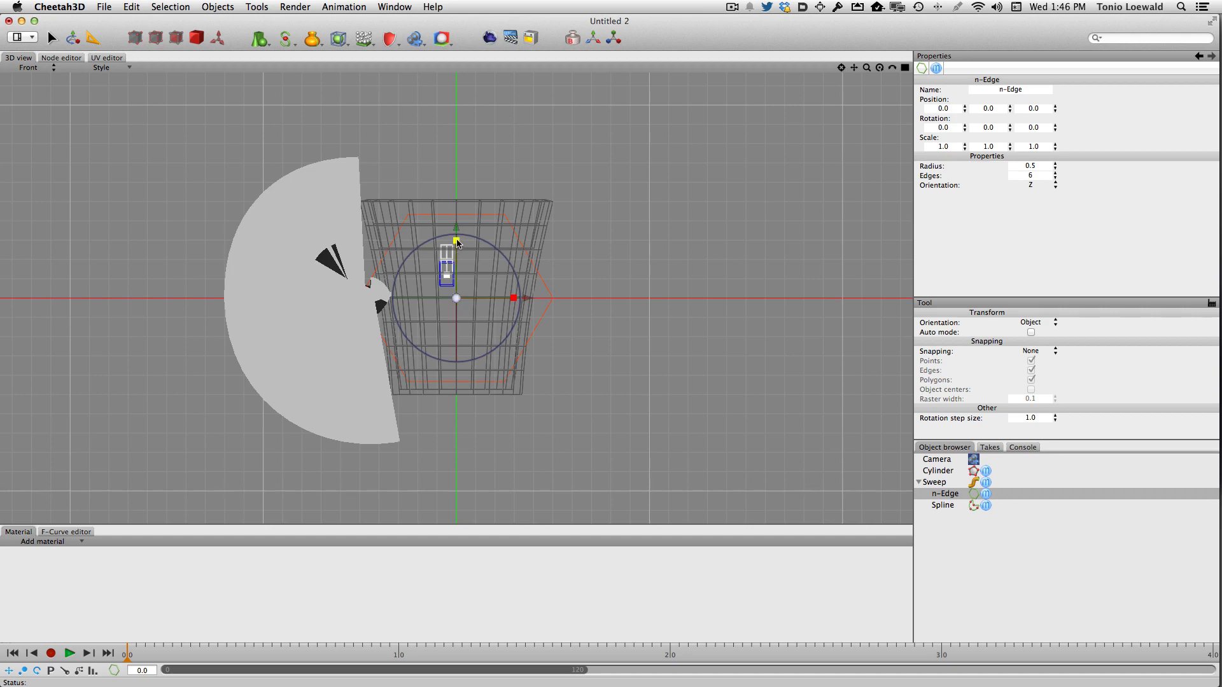
pyautogui.moveTo(457, 301); pyautogui.dragTo(393, 306)
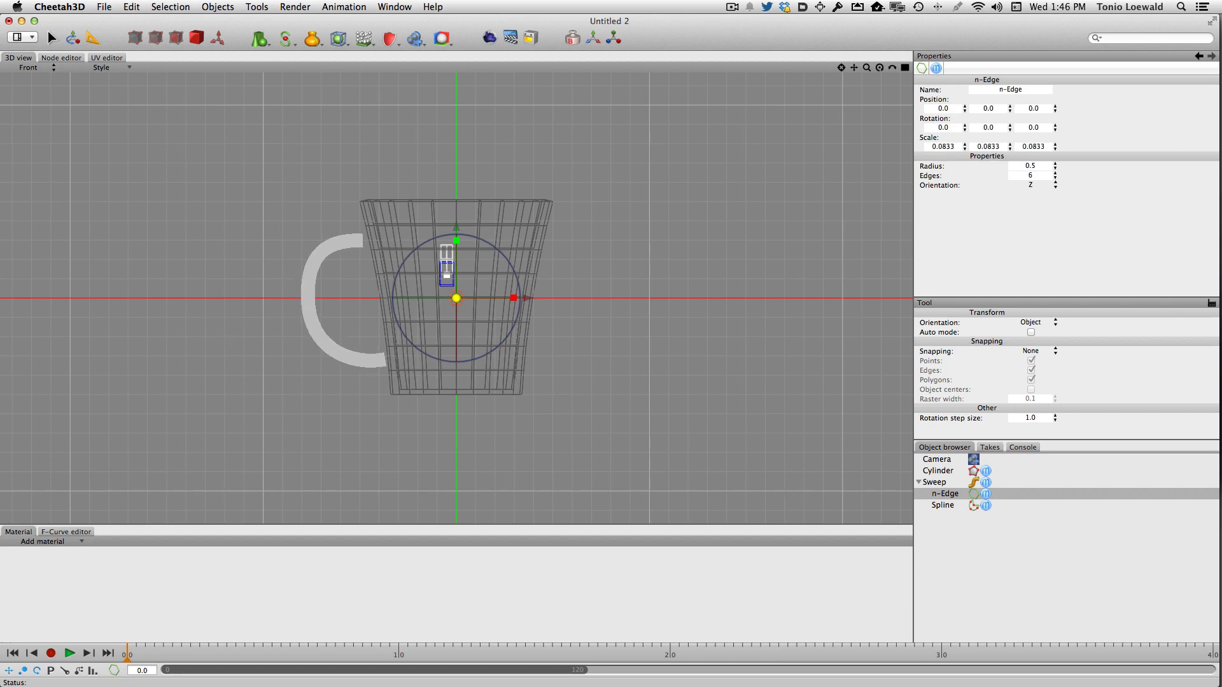
# Step: Switch the 3D view from Front to Camera and view the cup and its handle at an angle
pyautogui.click(973, 471)
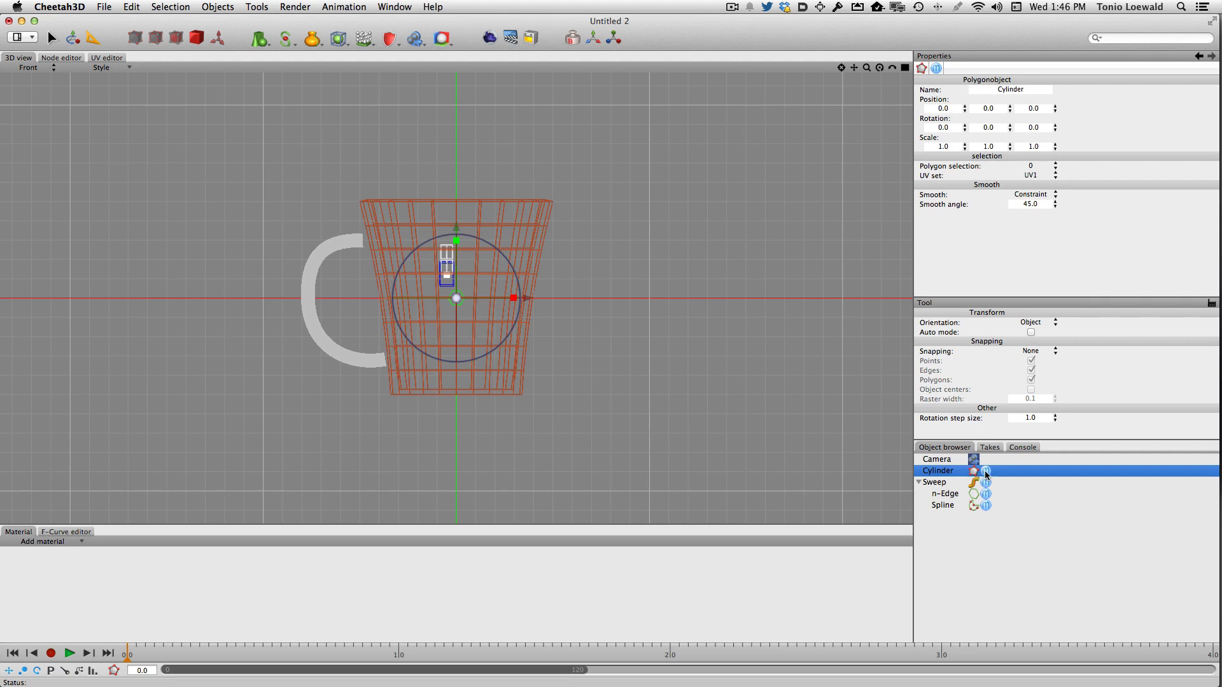
pyautogui.click(974, 470)
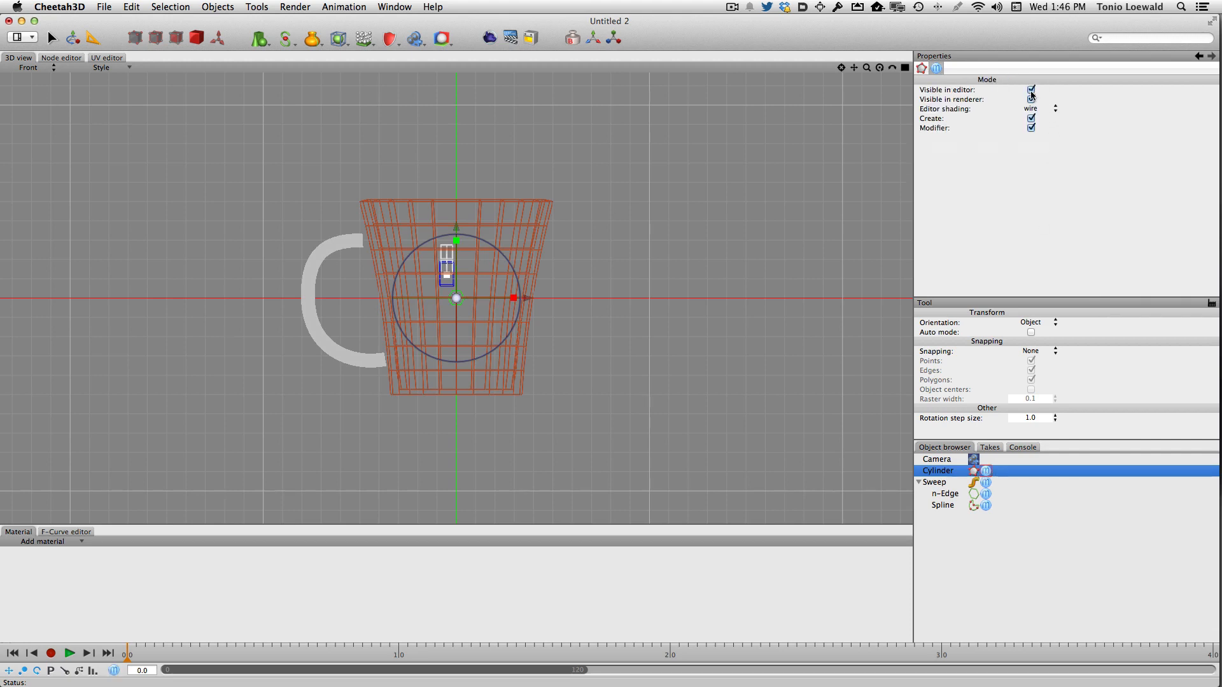
pyautogui.click(39, 69)
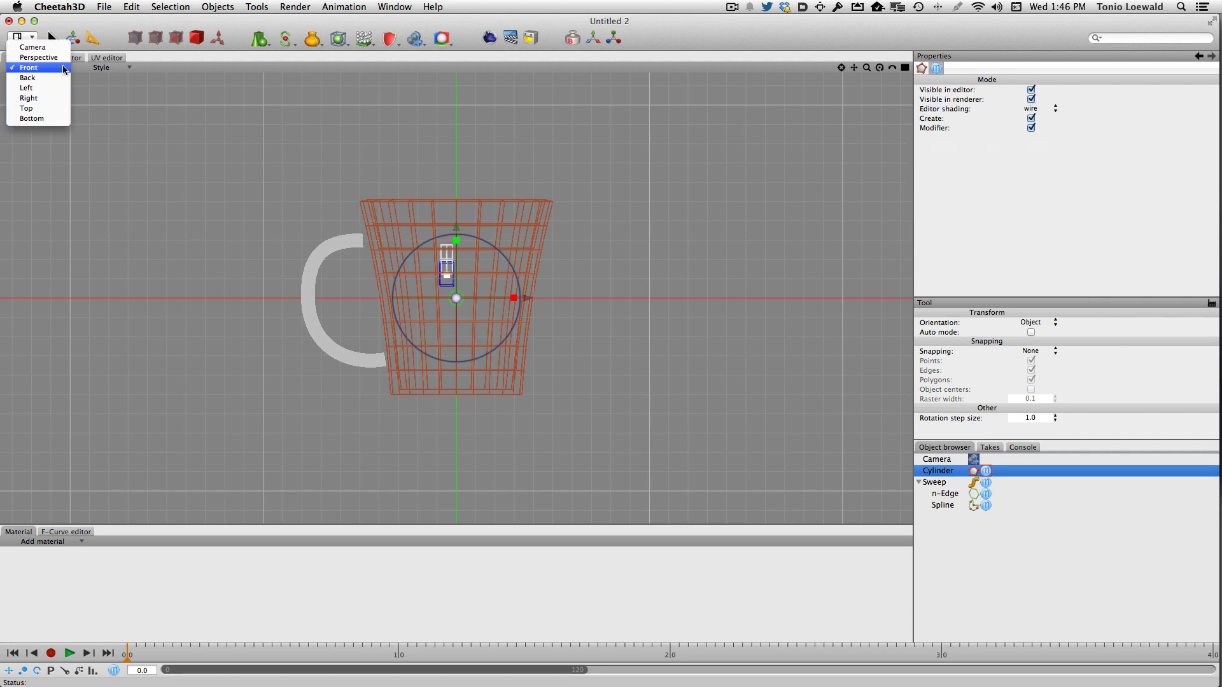
pyautogui.click(29, 47)
pyautogui.moveTo(389, 196); pyautogui.dragTo(217, 210, button='right')
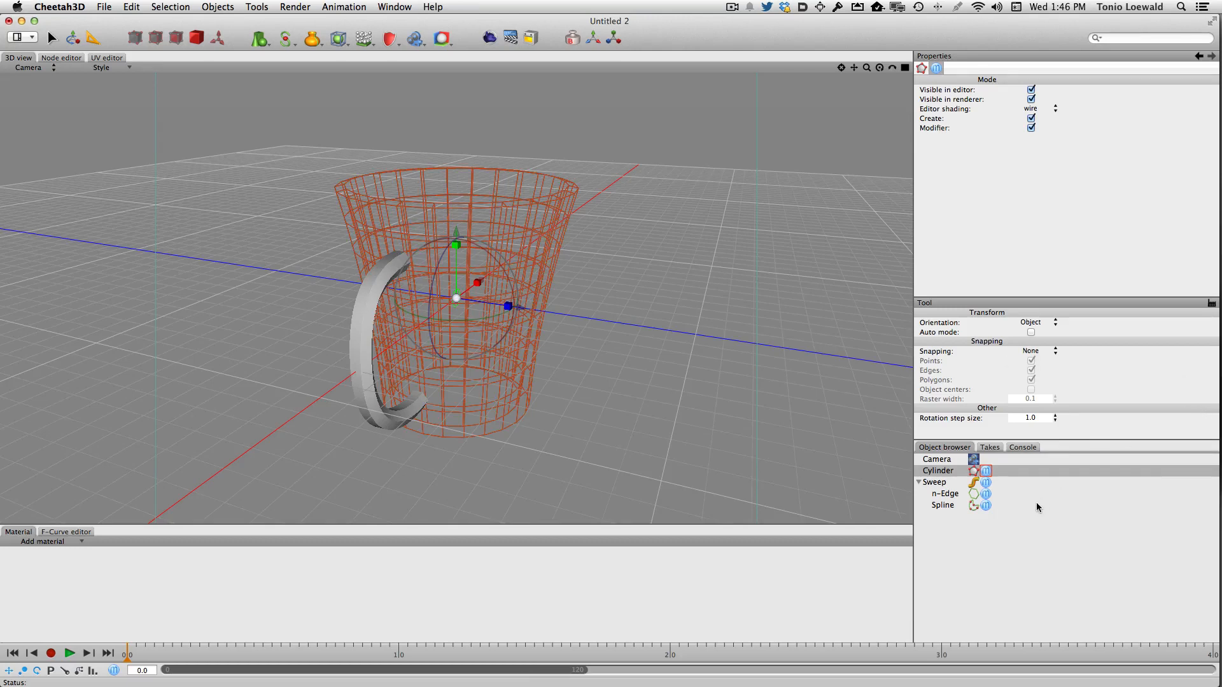
# Step: Try a Z rotation of 30 degrees for the n-Edge profile of the handle
pyautogui.click(954, 495)
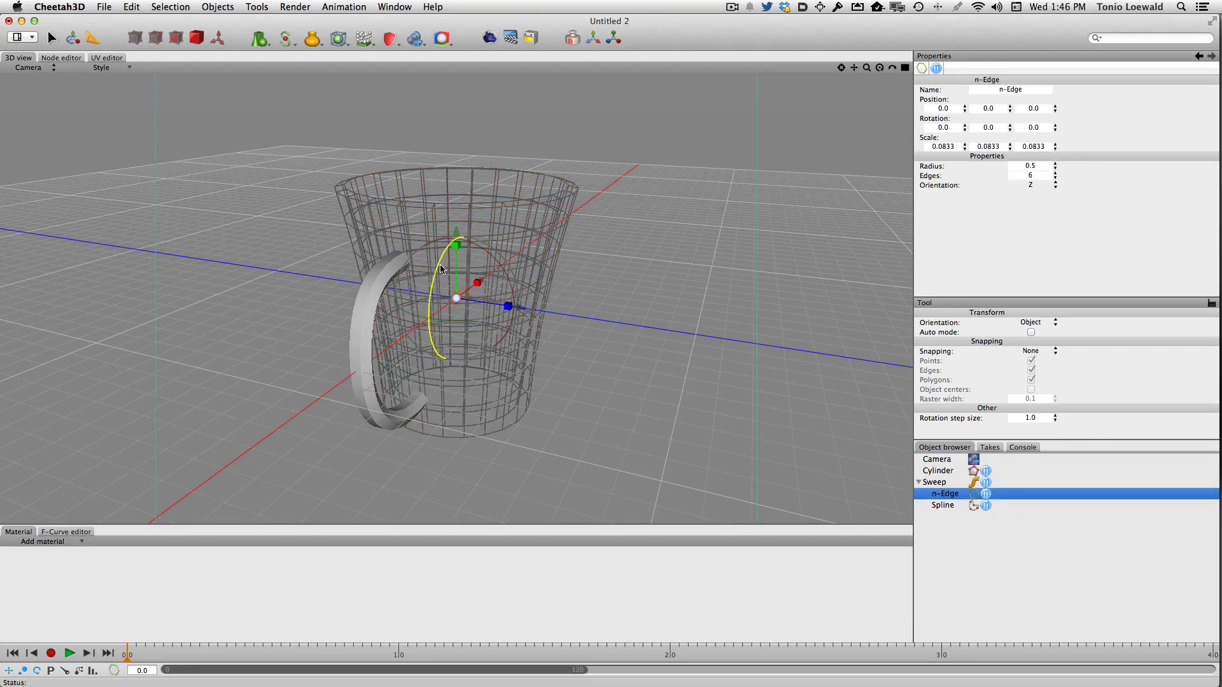
pyautogui.moveTo(442, 267); pyautogui.dragTo(424, 343)
pyautogui.click(1036, 129)
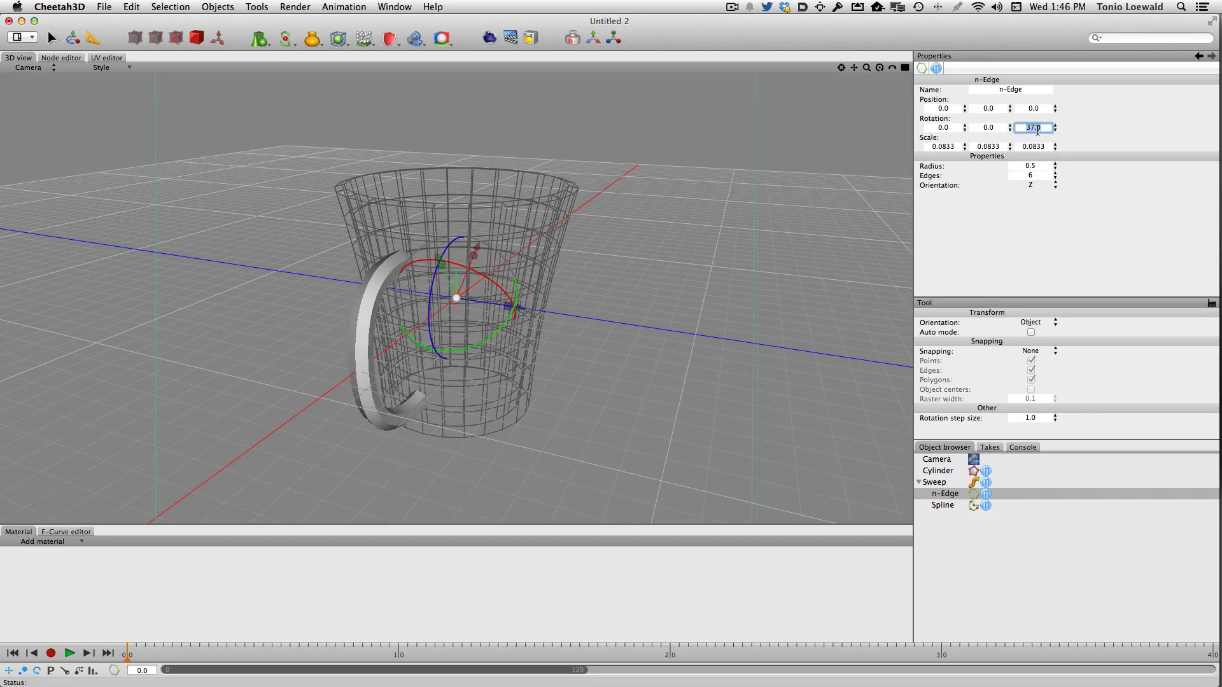
pyautogui.write('30')
pyautogui.press('Return')
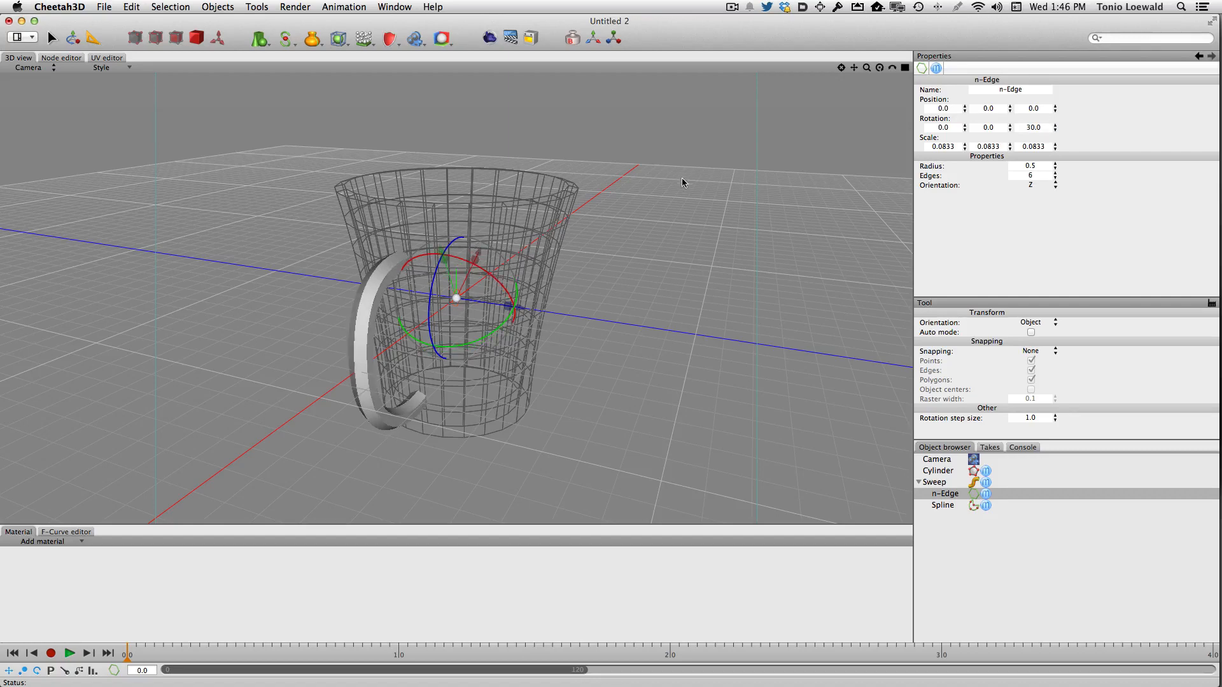
# Step: Set the n-Edge profile's Z rotation to 90 degrees
pyautogui.moveTo(556, 351)
pyautogui.mouseDown(button='middle')
pyautogui.moveTo(572, 330)
pyautogui.moveTo(547, 331)
pyautogui.mouseUp(button='middle')
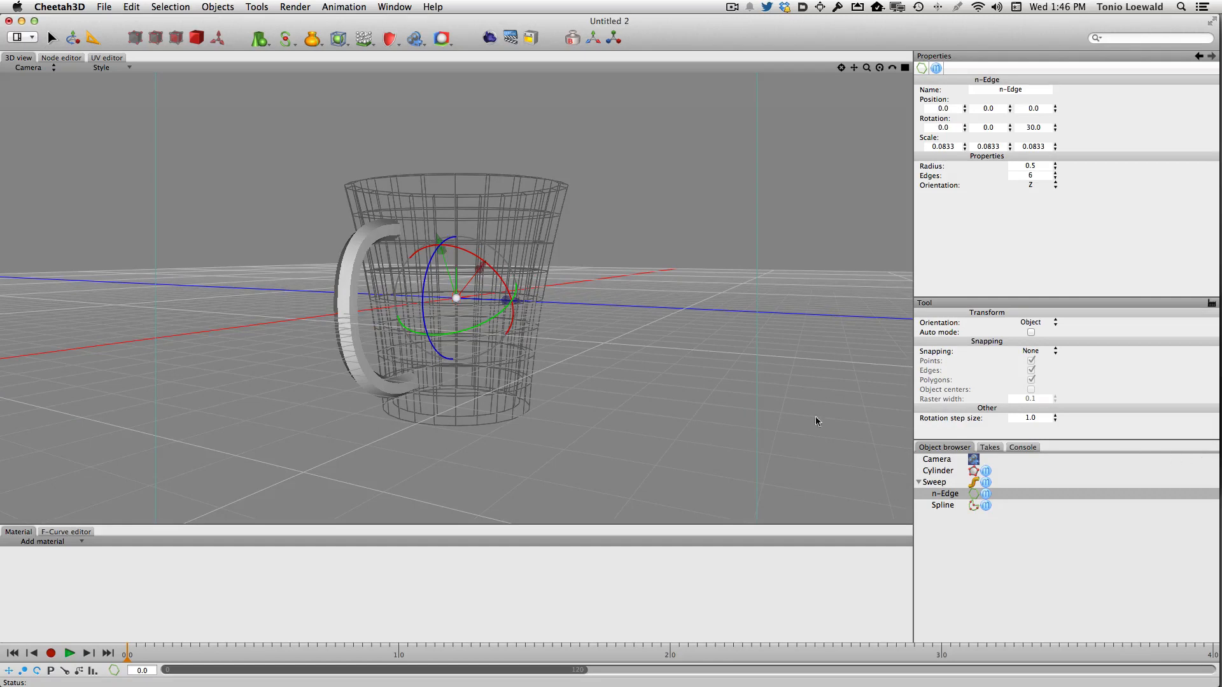
pyautogui.keyDown('alt'); pyautogui.moveTo(620, 330); pyautogui.dragTo(578, 333); pyautogui.keyUp('alt')
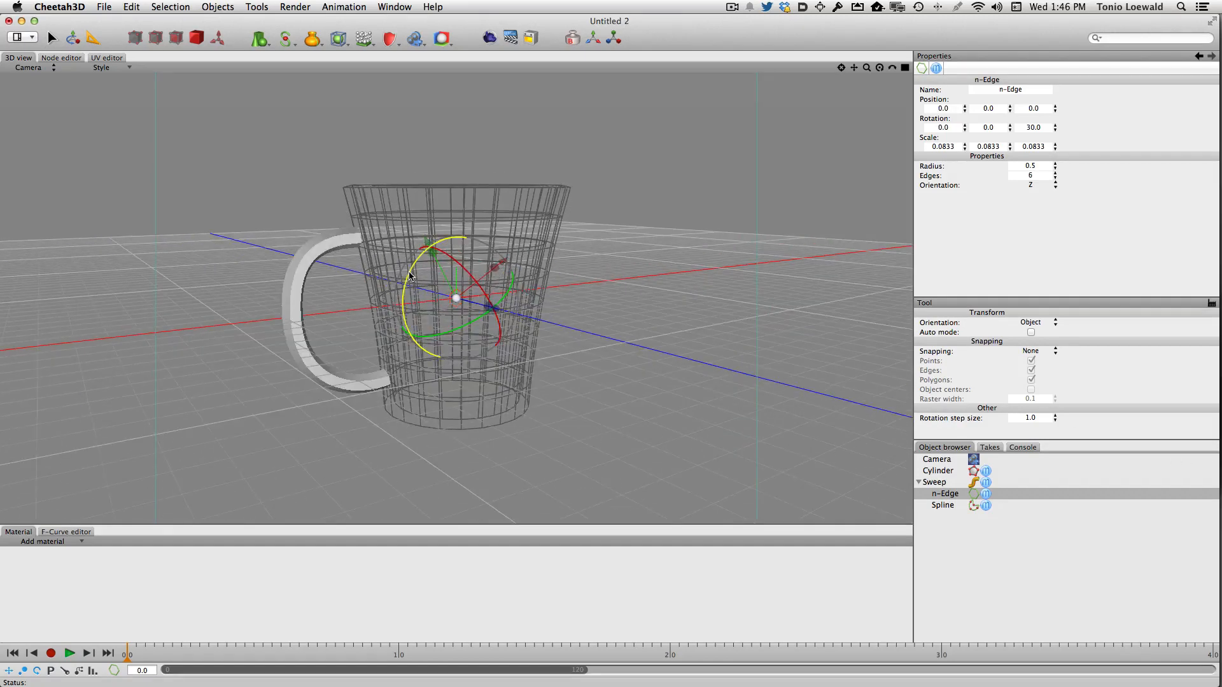
pyautogui.moveTo(408, 277); pyautogui.dragTo(379, 375)
pyautogui.doubleClick(1029, 129)
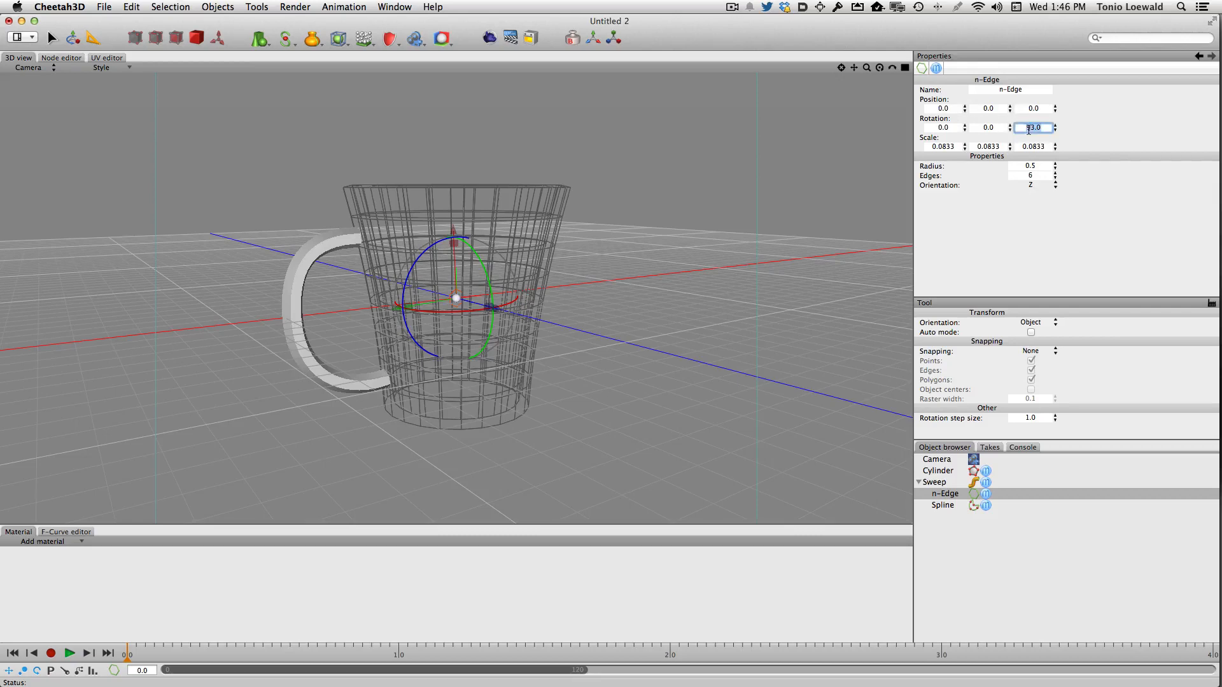
pyautogui.write('90')
pyautogui.press('Tab')
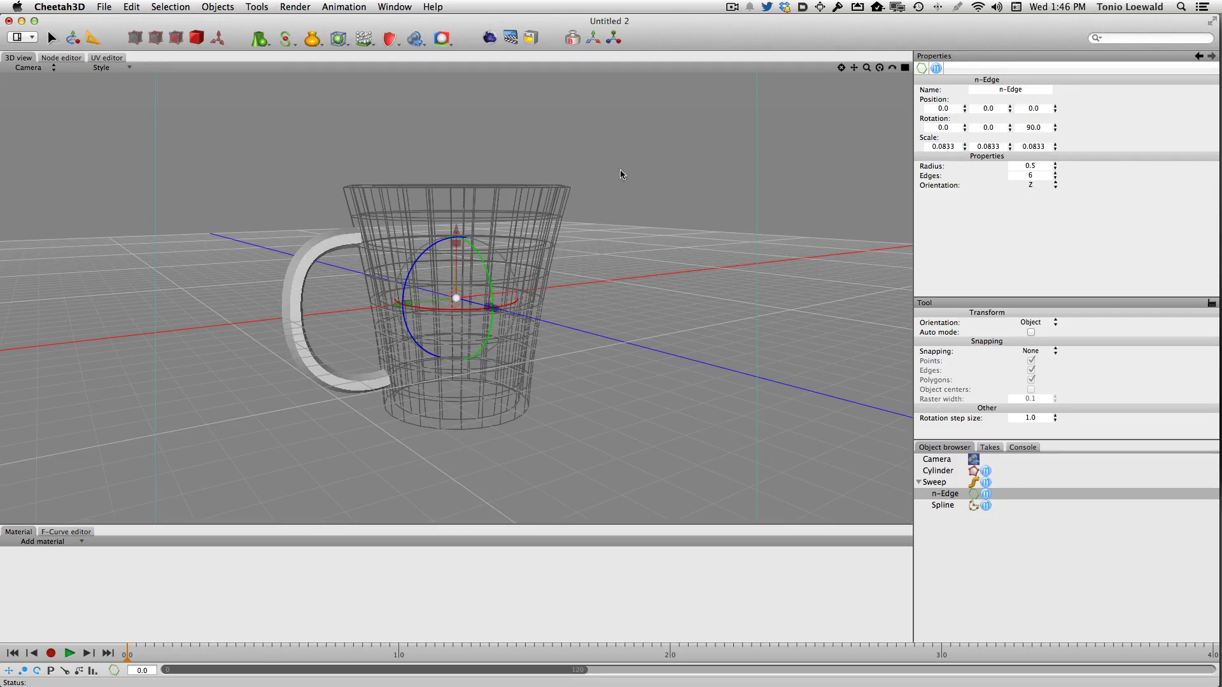
# Step: Flatten and widen the handle's cross-section by scaling the n-Edge to about 0.064 in X and 0.1215 in Y
pyautogui.keyDown('alt'); pyautogui.moveTo(666, 247); pyautogui.dragTo(596, 246); pyautogui.keyUp('alt')
pyautogui.moveTo(454, 244); pyautogui.dragTo(455, 265)
pyautogui.moveTo(610, 237)
pyautogui.keyDown('alt'); pyautogui.mouseDown()
pyautogui.moveTo(621, 266)
pyautogui.moveTo(621, 237)
pyautogui.mouseUp(); pyautogui.keyUp('alt')
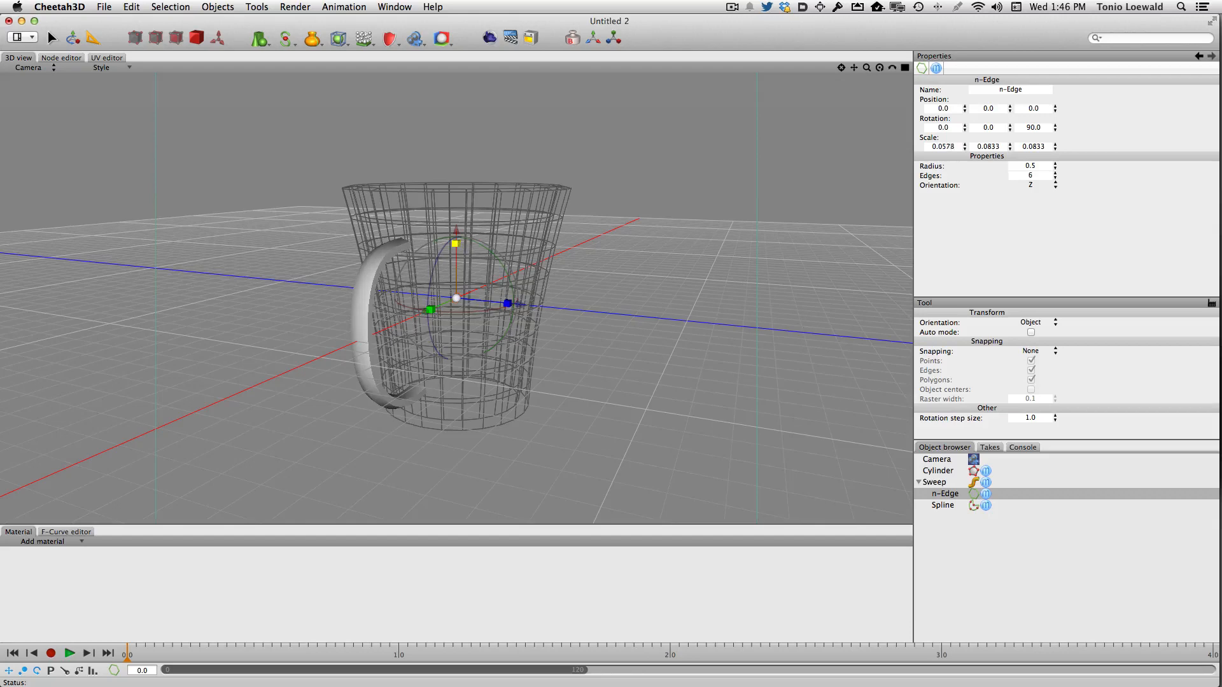
pyautogui.moveTo(455, 244); pyautogui.dragTo(456, 241)
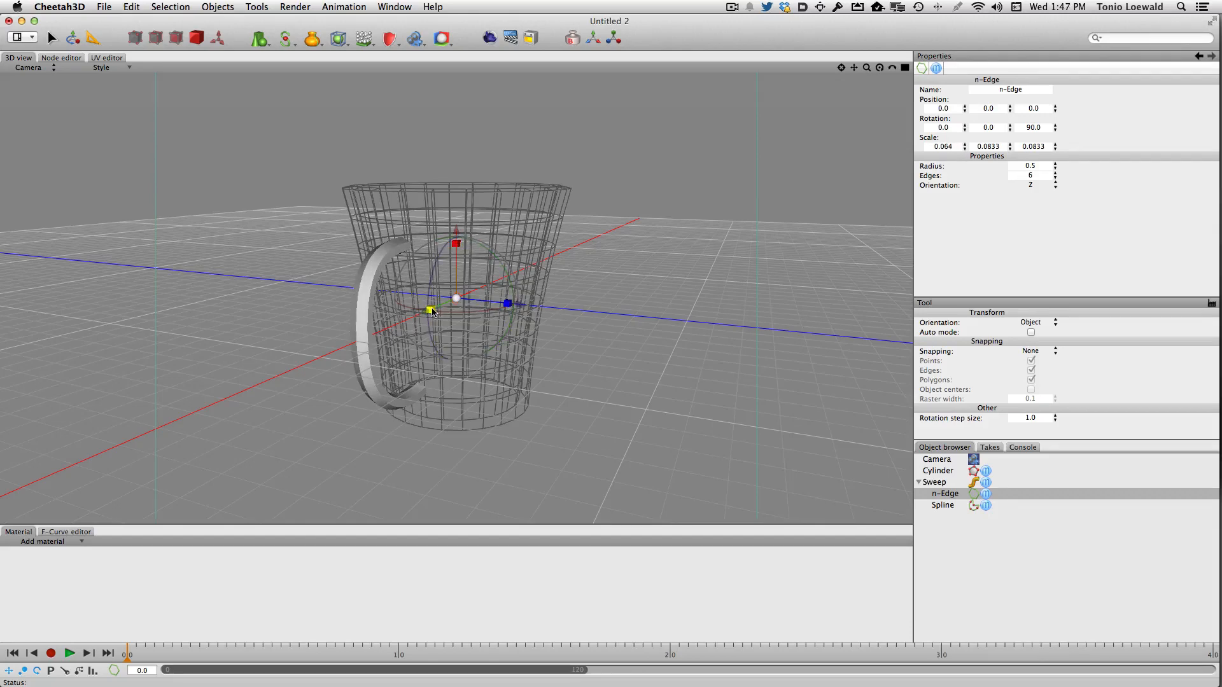
pyautogui.moveTo(431, 310); pyautogui.dragTo(422, 315)
pyautogui.keyDown('alt'); pyautogui.moveTo(576, 244); pyautogui.dragTo(599, 334); pyautogui.keyUp('alt')
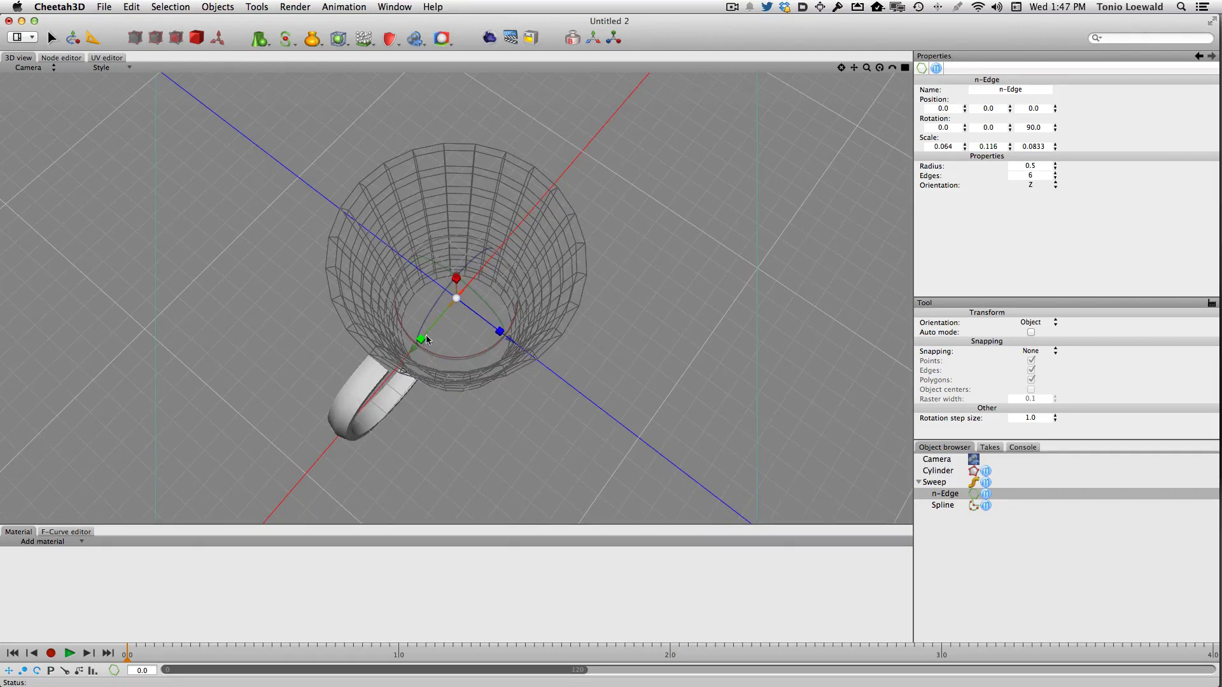
pyautogui.moveTo(421, 342); pyautogui.dragTo(408, 301)
pyautogui.keyDown('alt'); pyautogui.moveTo(723, 338); pyautogui.dragTo(712, 287); pyautogui.keyUp('alt')
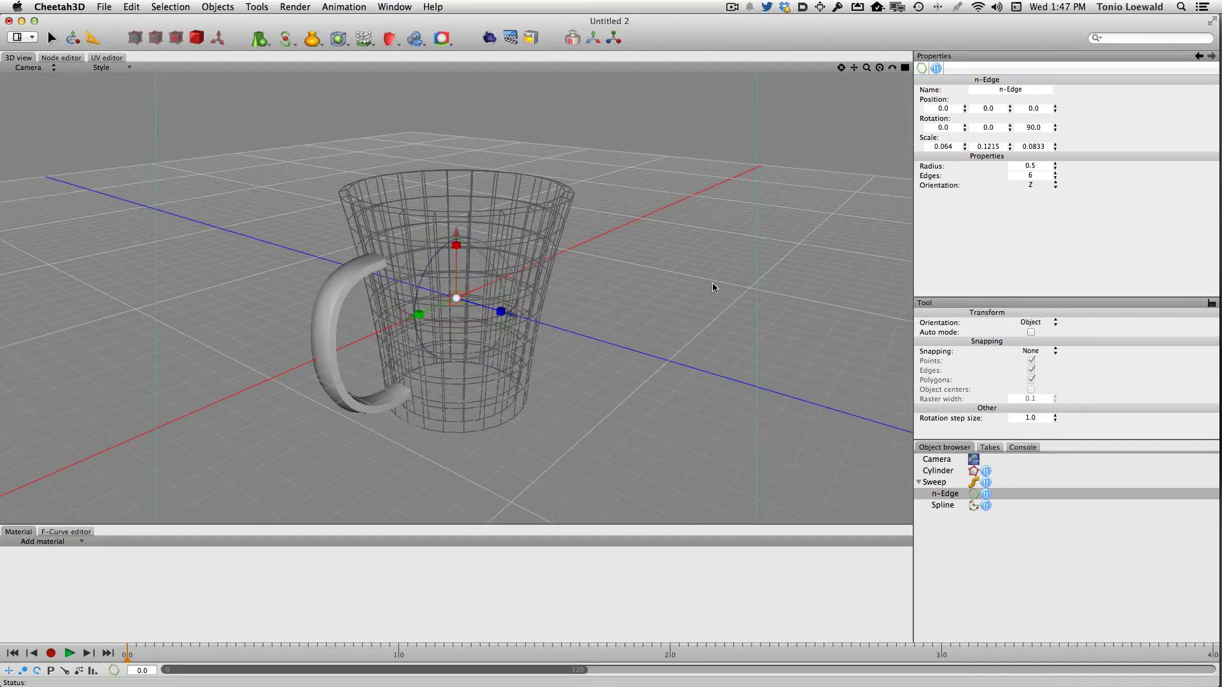
# Step: Set the handle spline's approximation angle to 20 to reduce the number of segments in the sweep
pyautogui.click(956, 484)
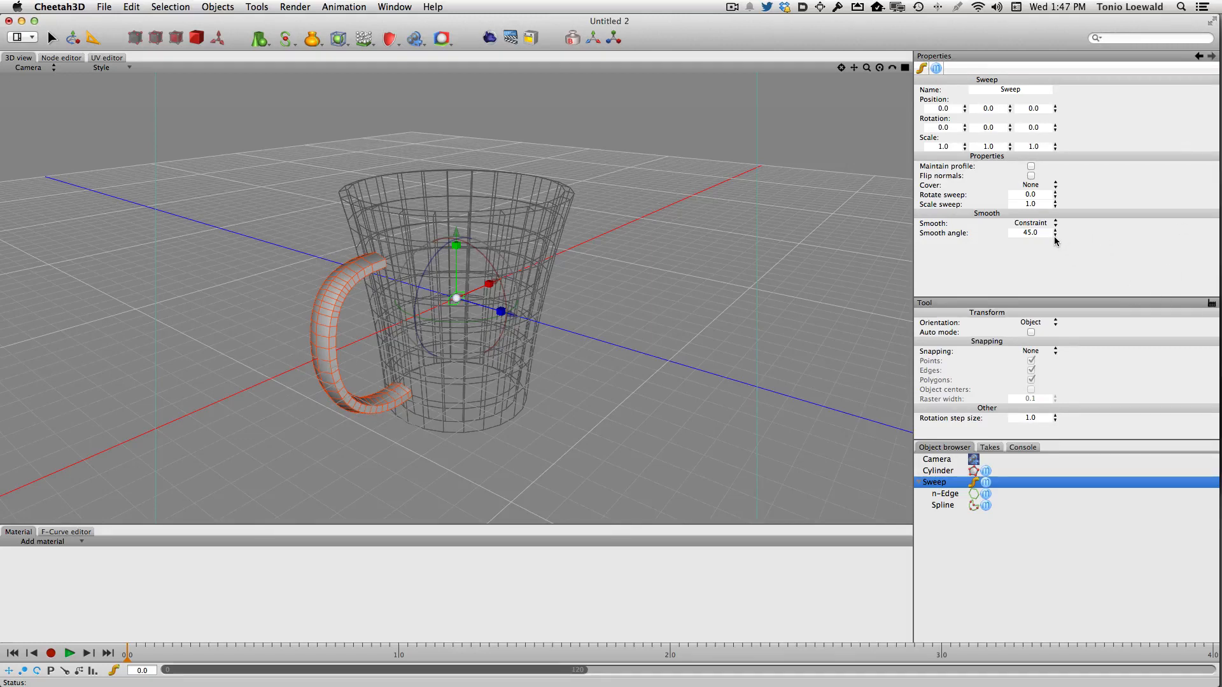
pyautogui.click(948, 507)
pyautogui.click(948, 495)
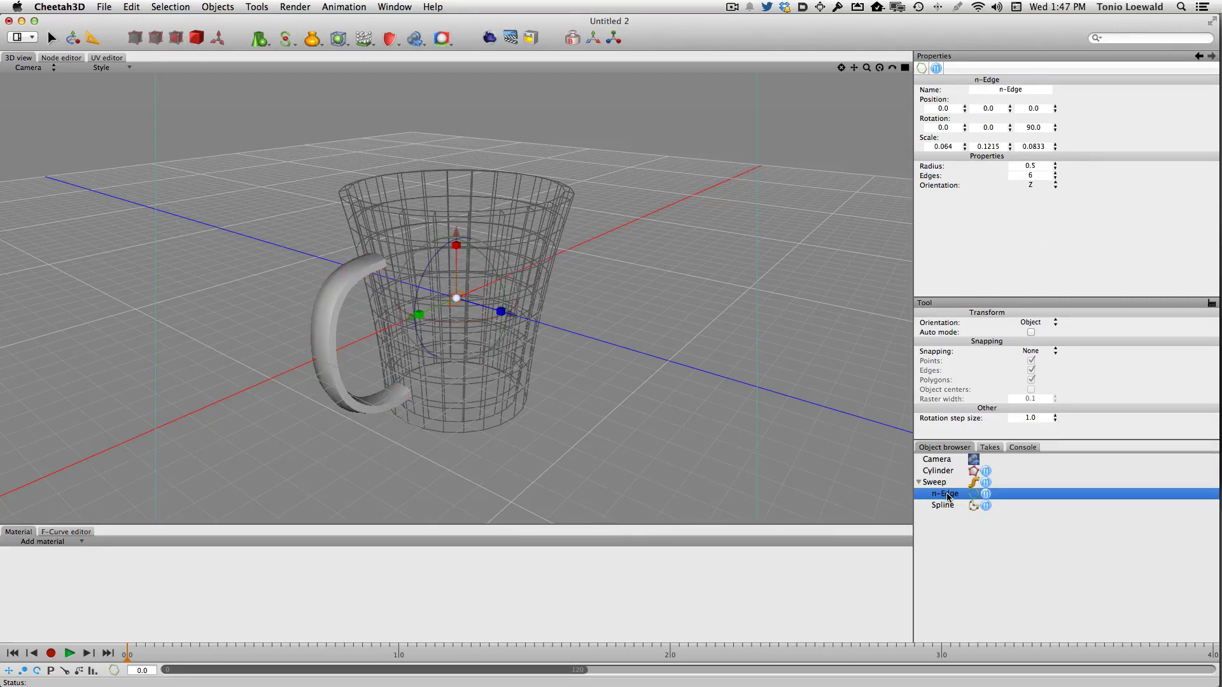
pyautogui.click(947, 506)
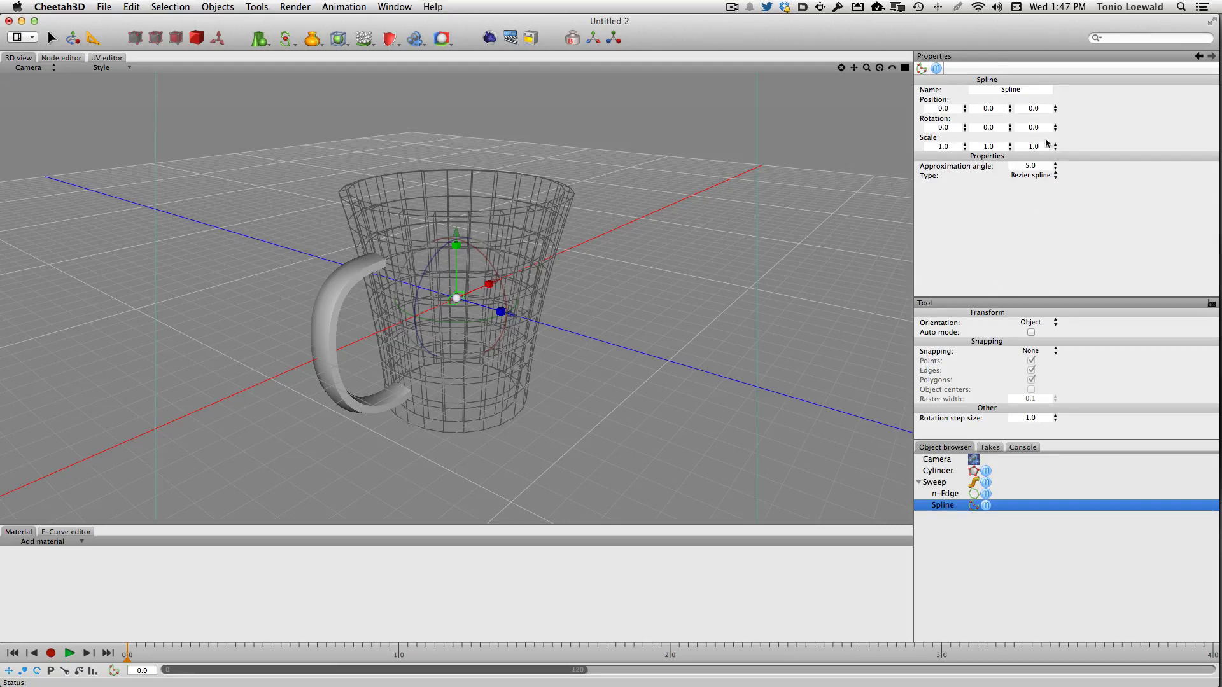
pyautogui.moveTo(1055, 167); pyautogui.dragTo(1055, 149)
pyautogui.click(1042, 167)
pyautogui.write('2')
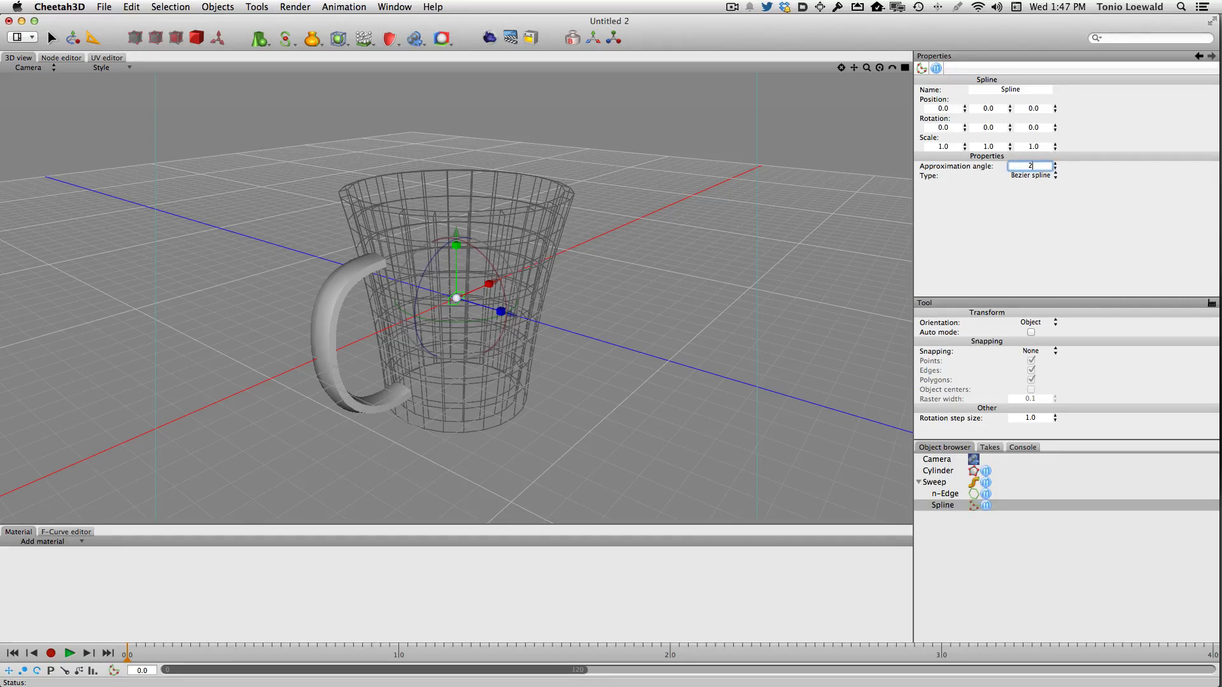
pyautogui.write('0')
pyautogui.press('Return')
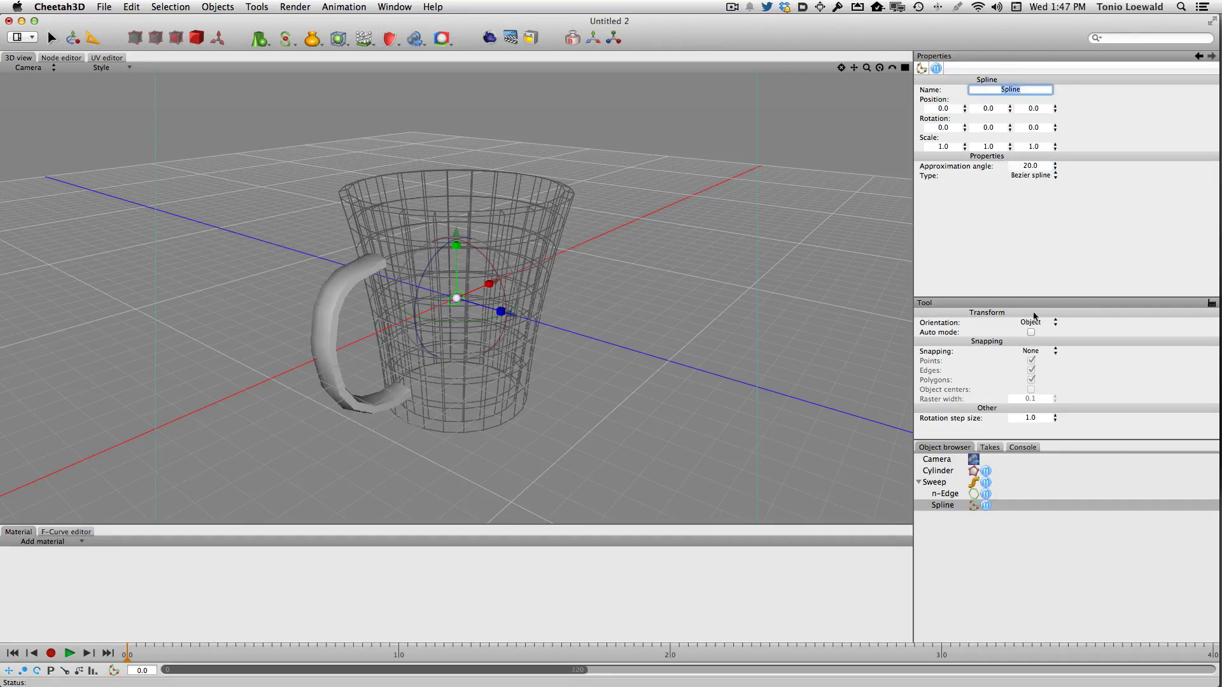
# Step: Convert the Sweep handle into an editable polygon object
pyautogui.click(960, 485)
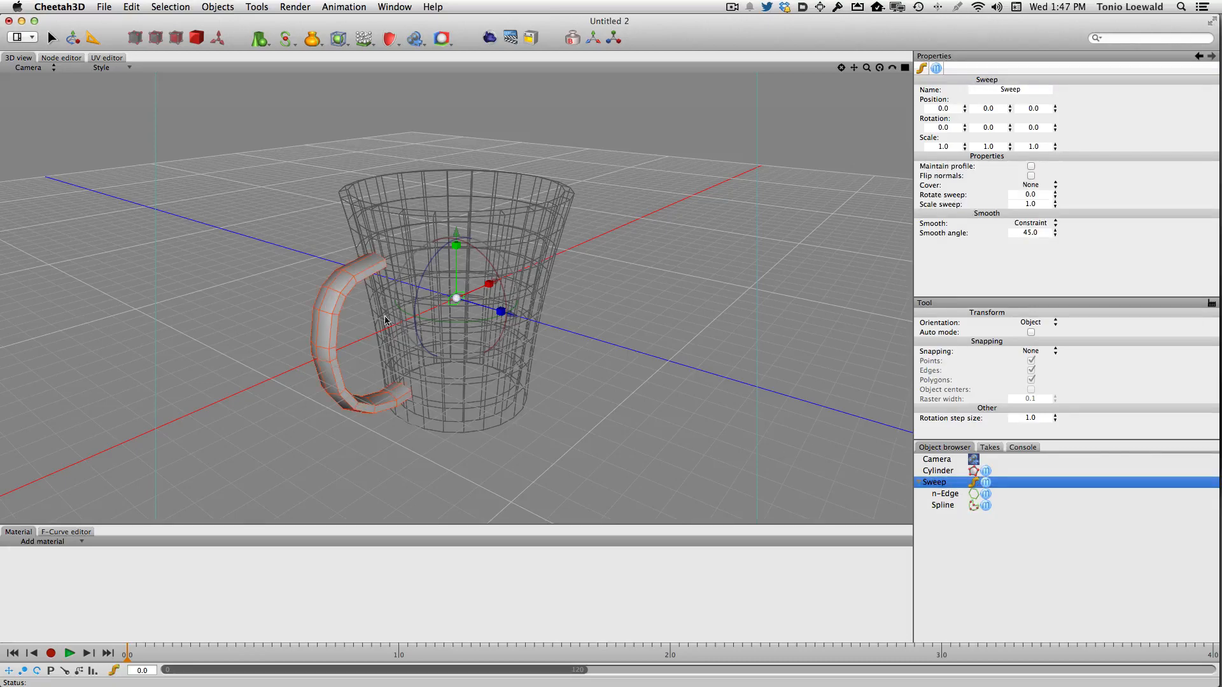
pyautogui.moveTo(620, 348)
pyautogui.keyDown('alt'); pyautogui.mouseDown()
pyautogui.moveTo(565, 318)
pyautogui.moveTo(603, 333)
pyautogui.moveTo(539, 327)
pyautogui.moveTo(608, 339)
pyautogui.moveTo(609, 356)
pyautogui.mouseUp(); pyautogui.keyUp('alt')
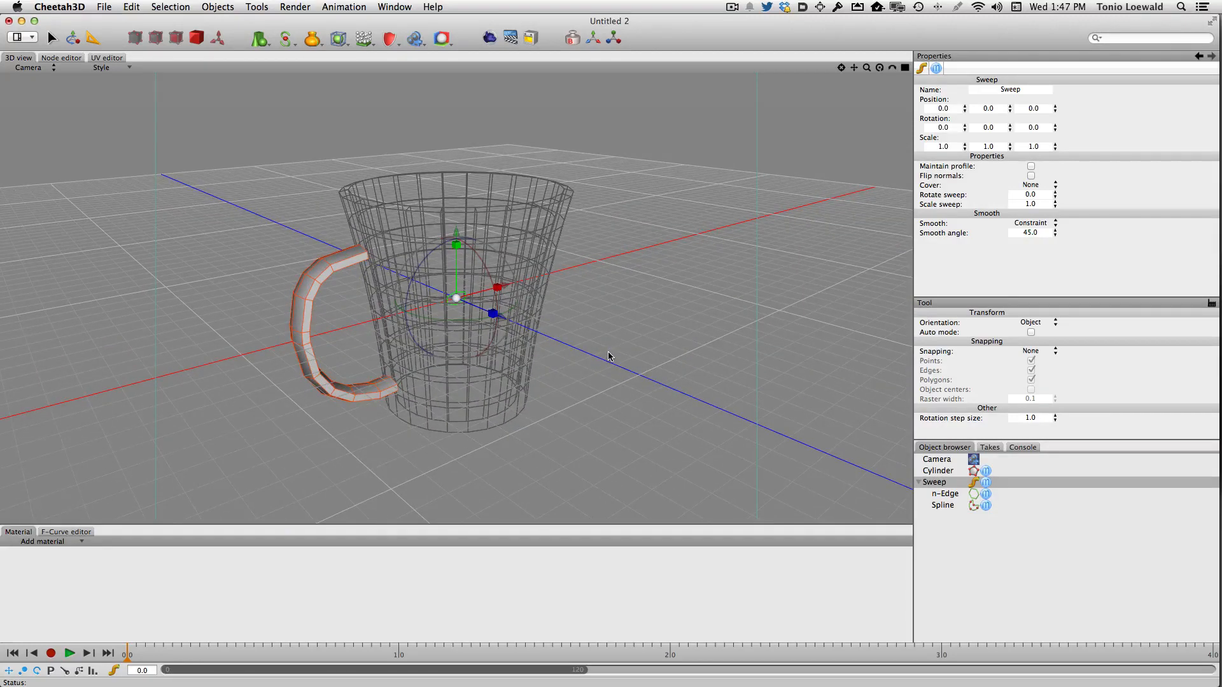
pyautogui.doubleClick(973, 483)
# Step: Make the Sweep handle a child of the Cylinder and merge its geometry into the Cylinder with Import Children
pyautogui.click(950, 470)
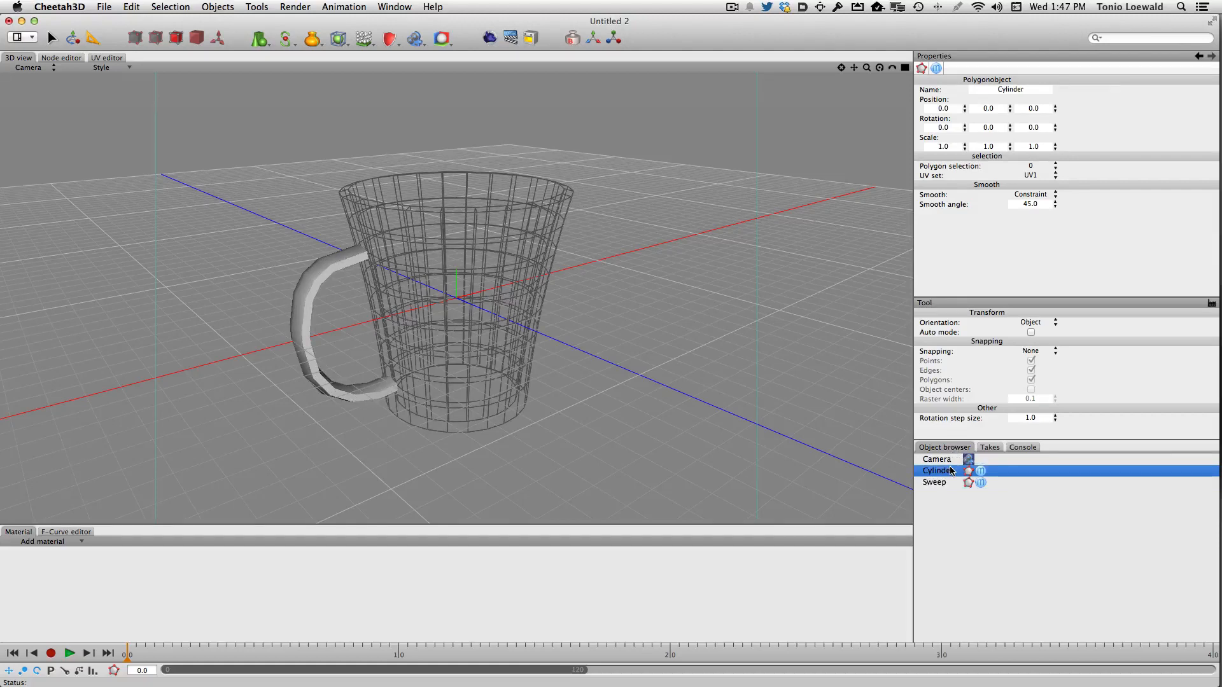
pyautogui.moveTo(948, 483); pyautogui.dragTo(944, 474)
pyautogui.click(943, 472)
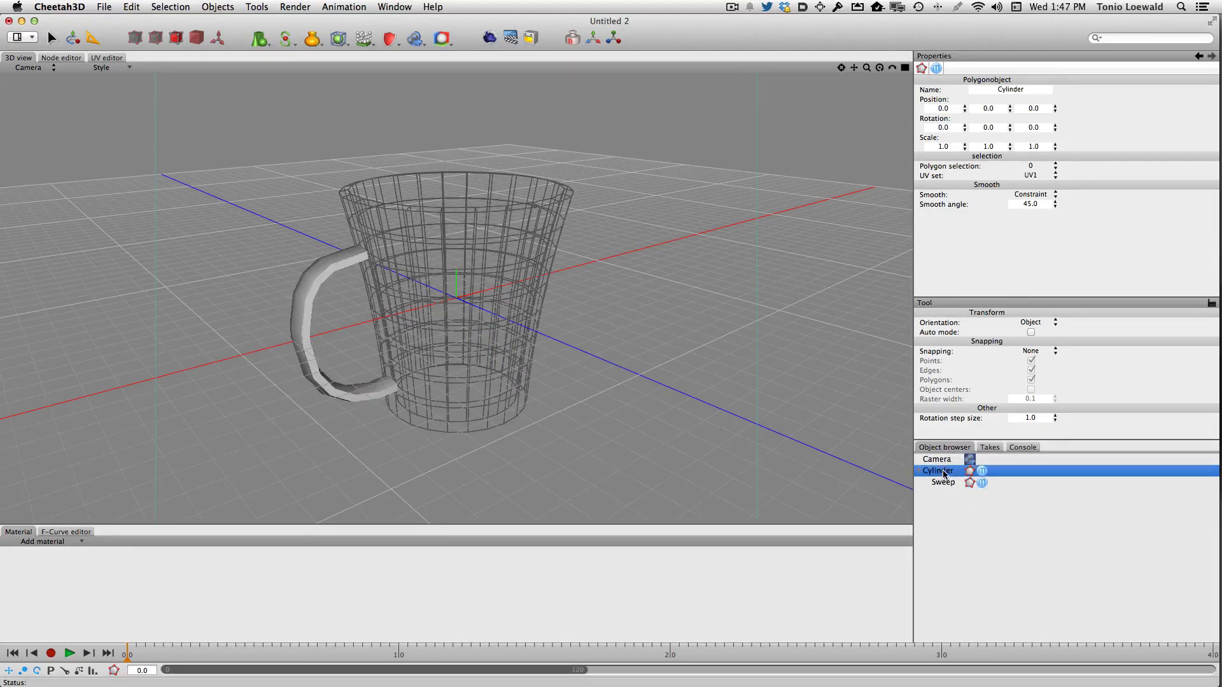
pyautogui.click(254, 7)
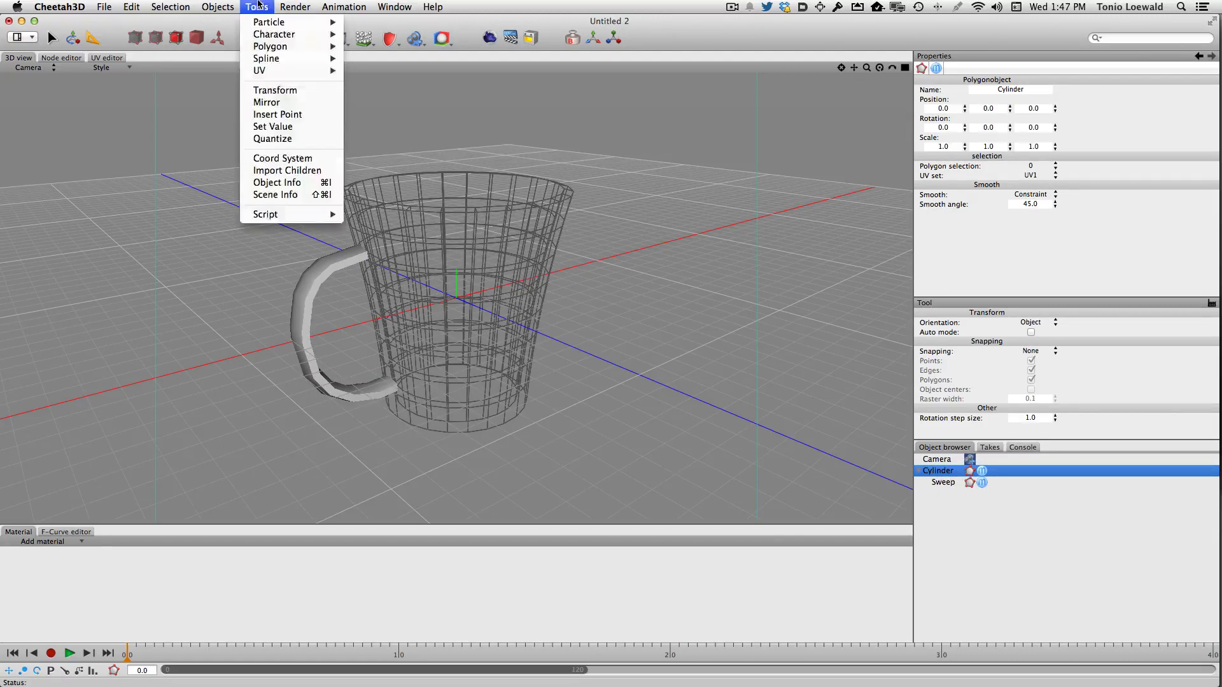
pyautogui.click(300, 176)
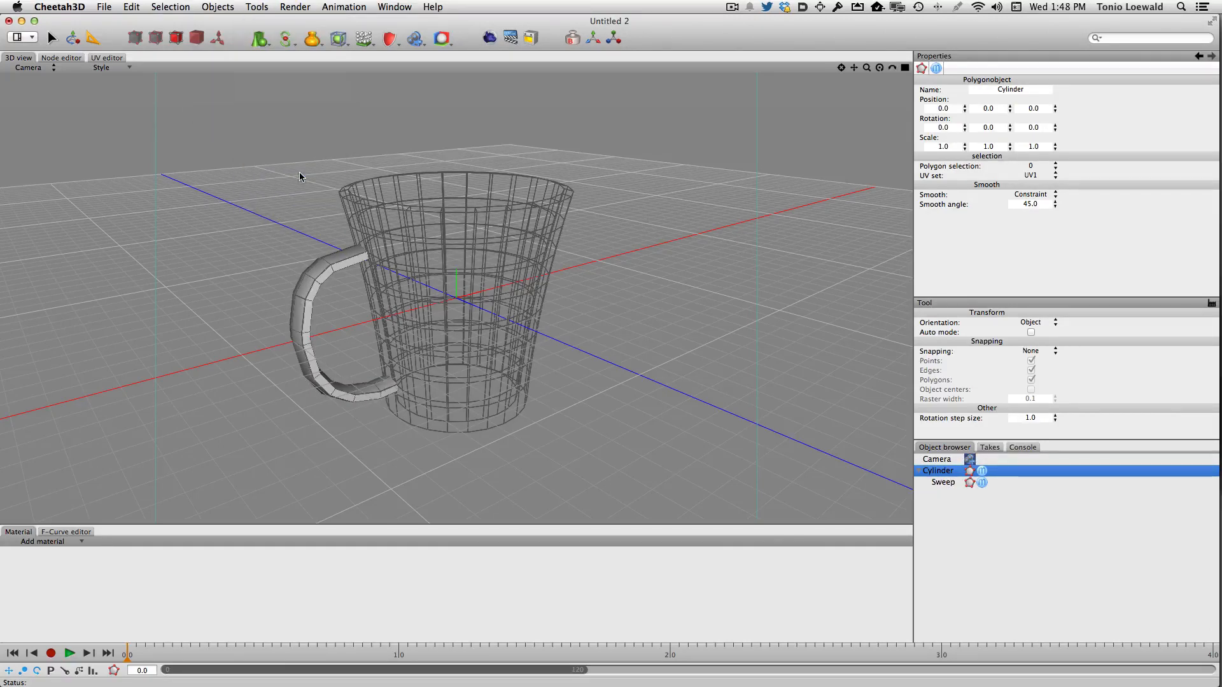
# Step: Move the leftover Sweep object about 0.481 along Z to reveal the merged handle, and delete the Sweep object
pyautogui.click(944, 483)
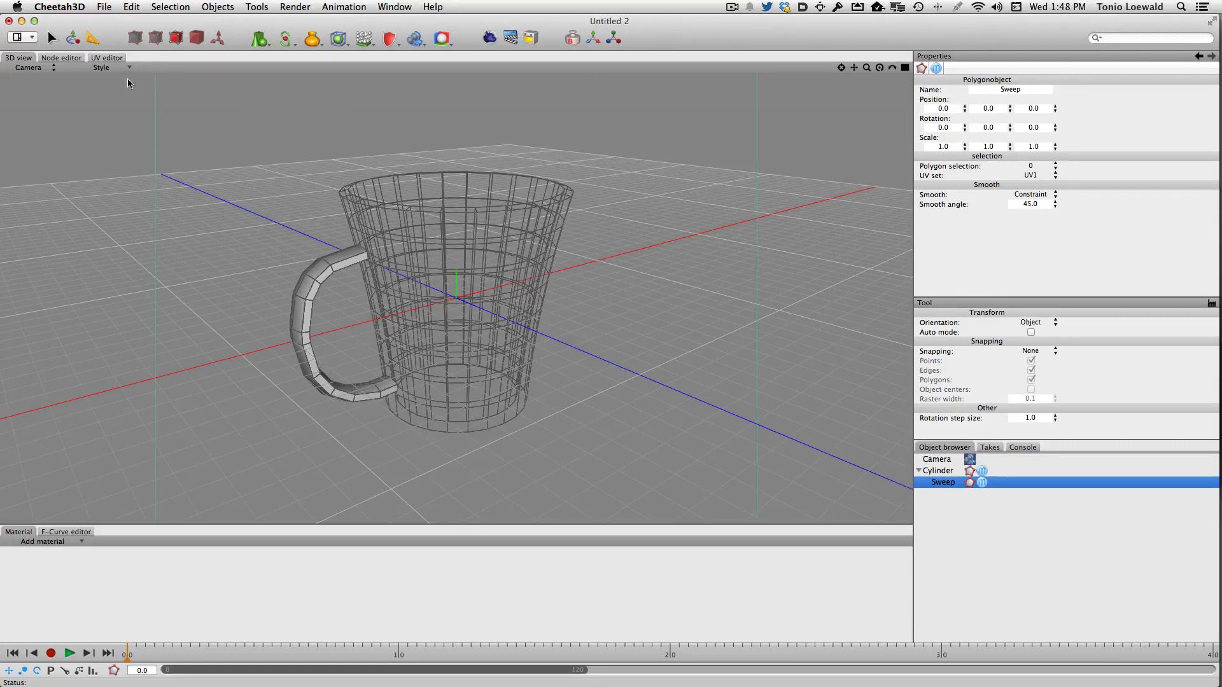
pyautogui.click(197, 38)
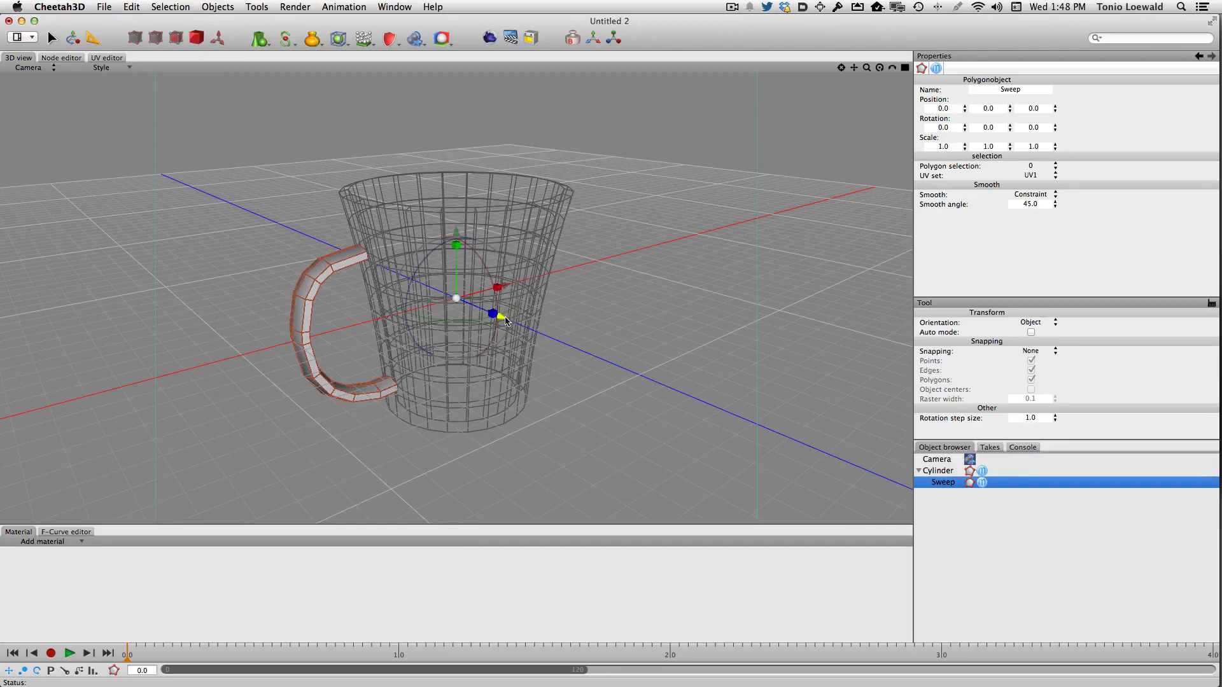
pyautogui.moveTo(495, 314); pyautogui.dragTo(581, 350)
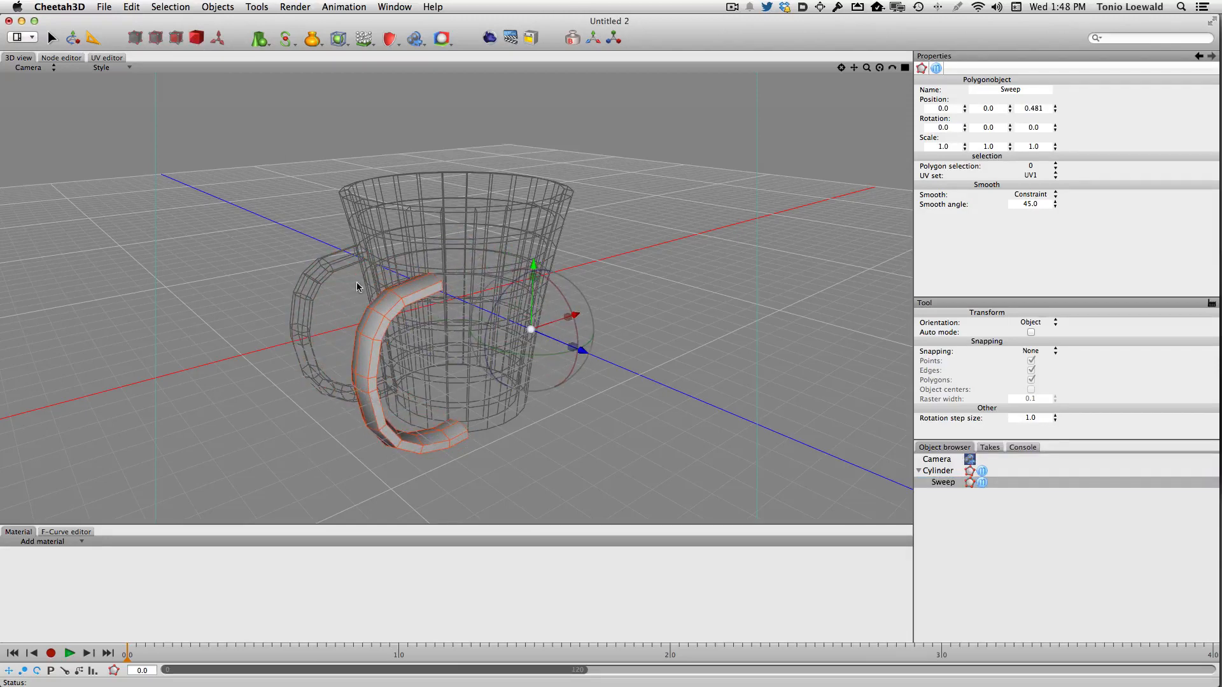
pyautogui.click(952, 483)
pyautogui.press('BackSpace')
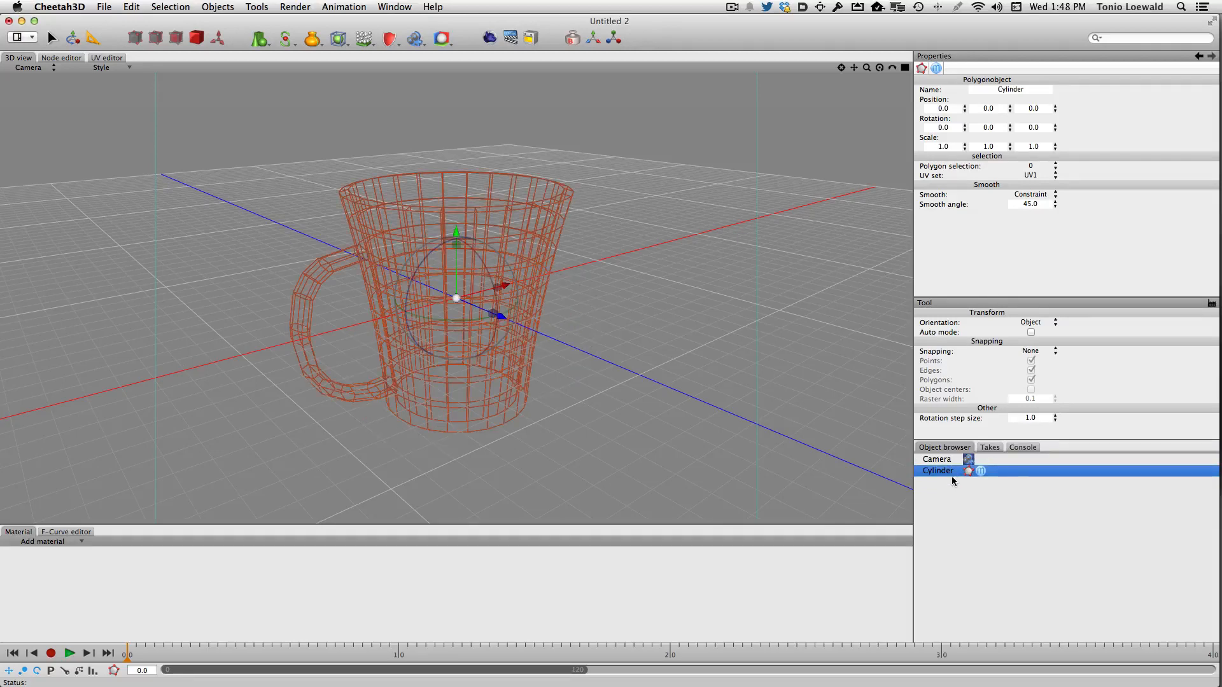
# Step: Set the Cylinder's editor shading to shaded
pyautogui.click(980, 471)
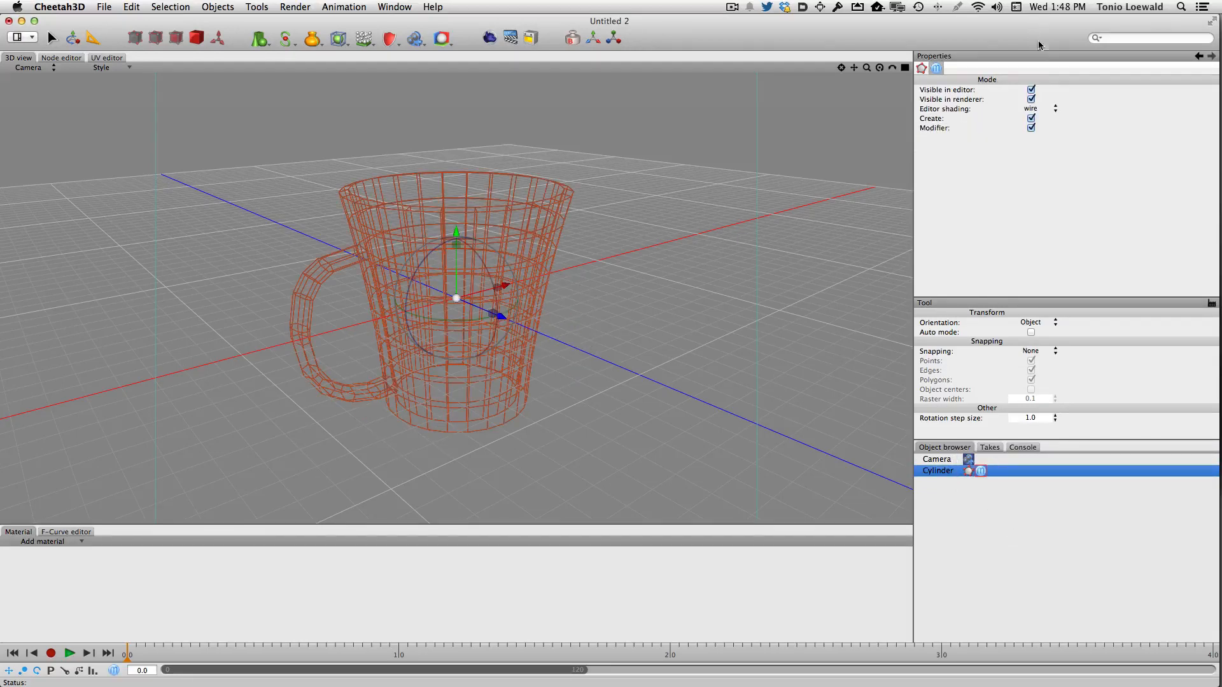
pyautogui.click(1037, 108)
pyautogui.click(1038, 102)
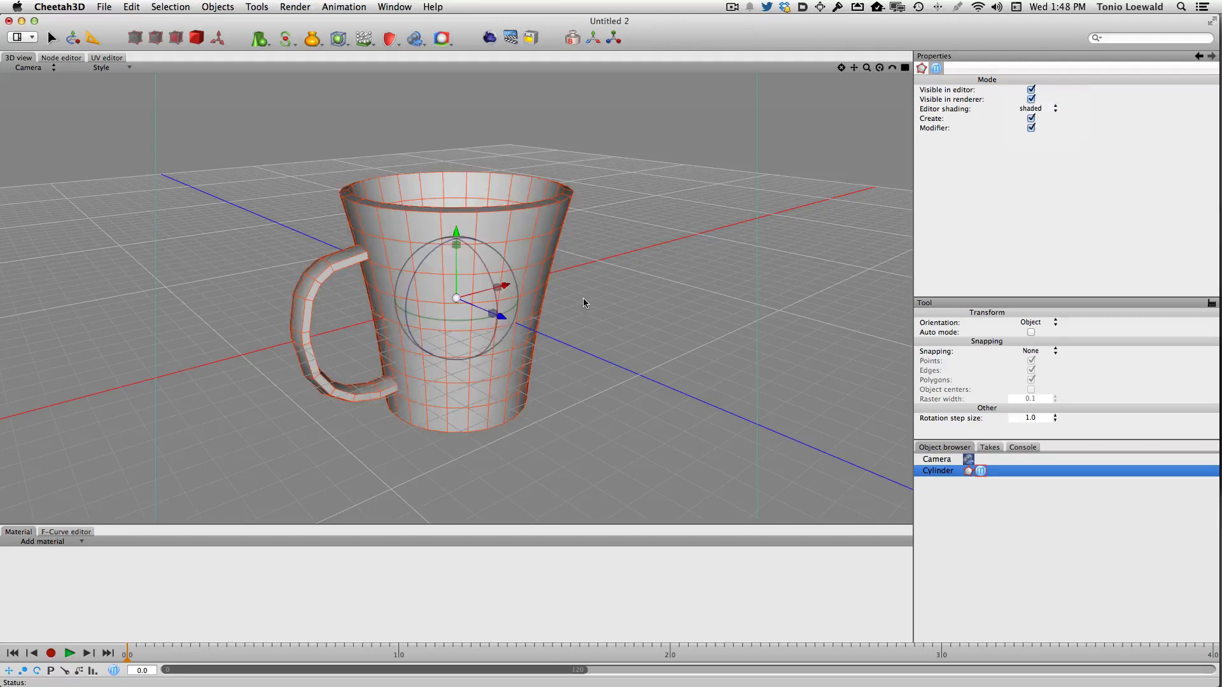
# Step: Select the cup-wall polygons around the upper and lower ends of the handle
pyautogui.moveTo(583, 298)
pyautogui.mouseDown(button='right')
pyautogui.moveTo(555, 303)
pyautogui.moveTo(576, 293)
pyautogui.mouseUp(button='right')
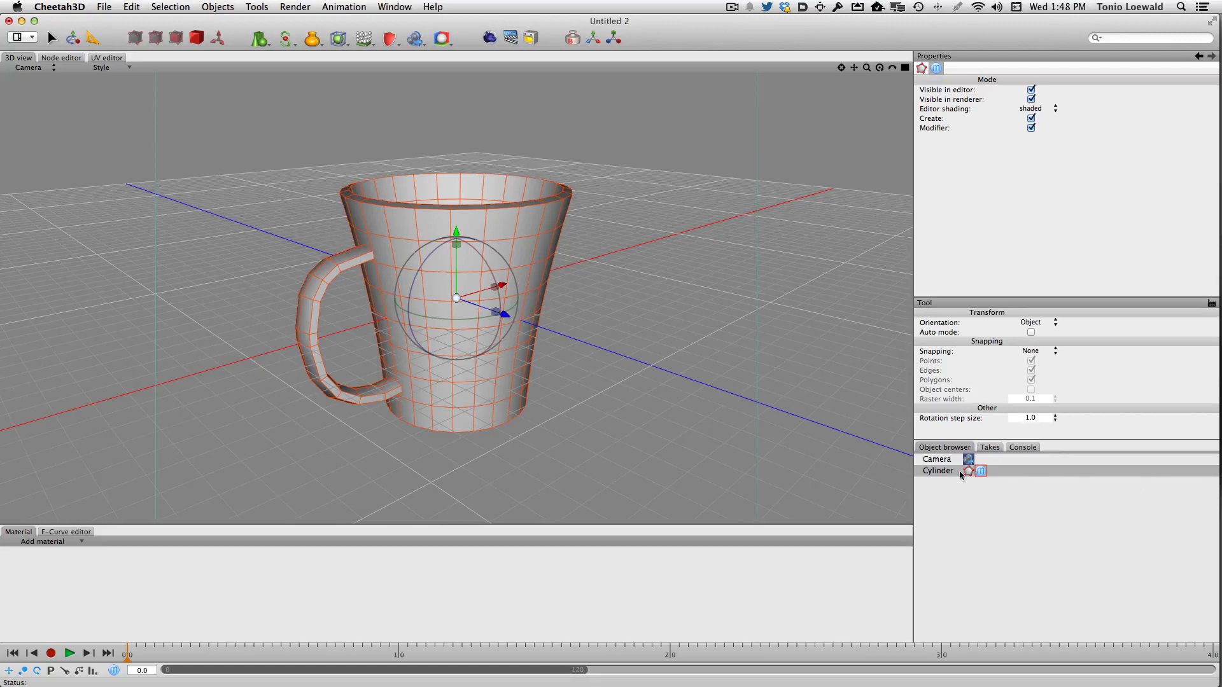
pyautogui.moveTo(820, 433); pyautogui.dragTo(667, 335, button='right')
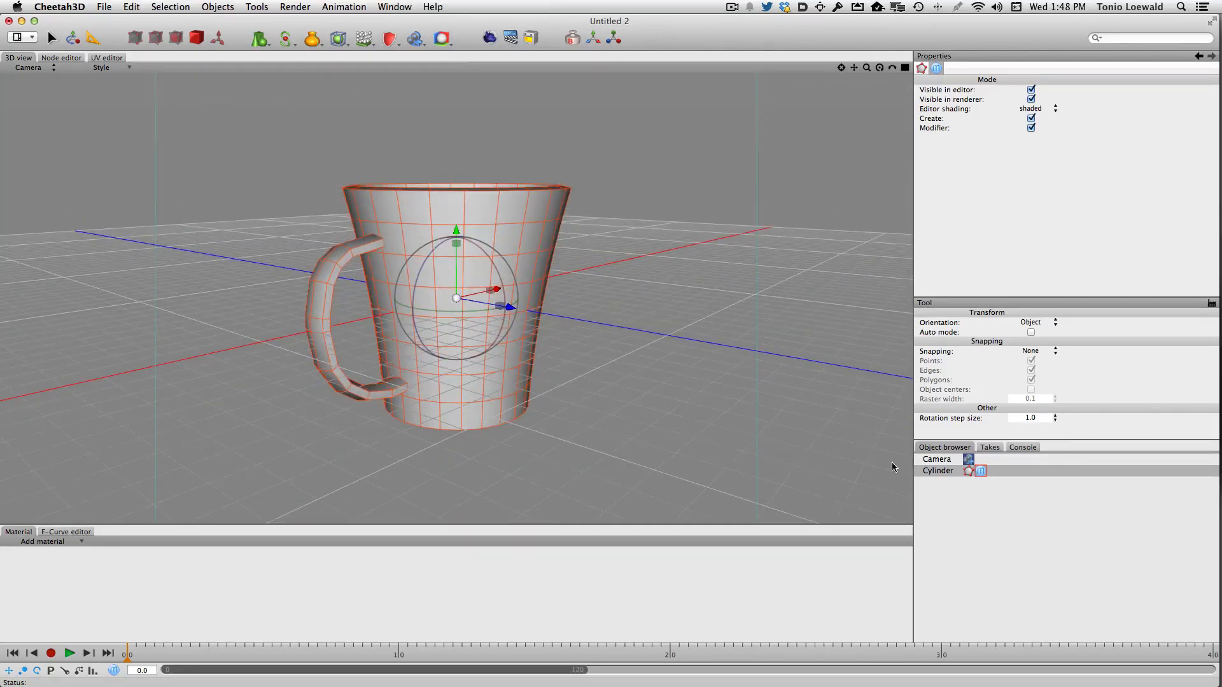
pyautogui.click(196, 38)
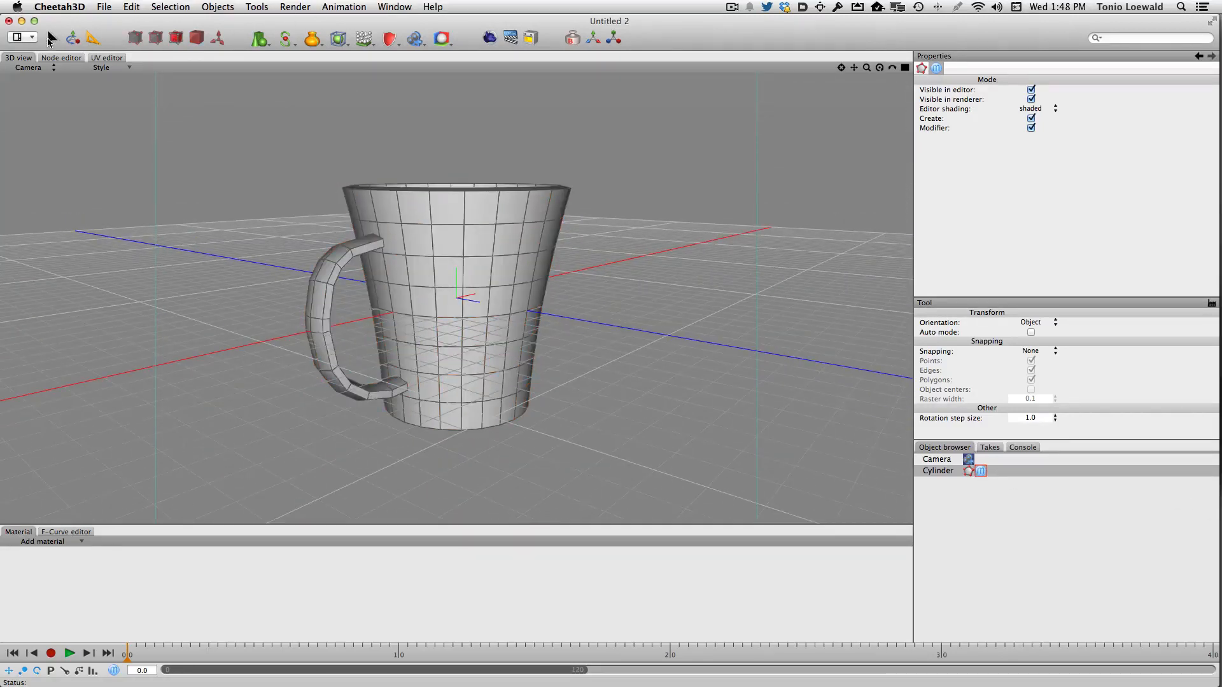
pyautogui.click(52, 38)
pyautogui.moveTo(392, 240); pyautogui.dragTo(371, 237)
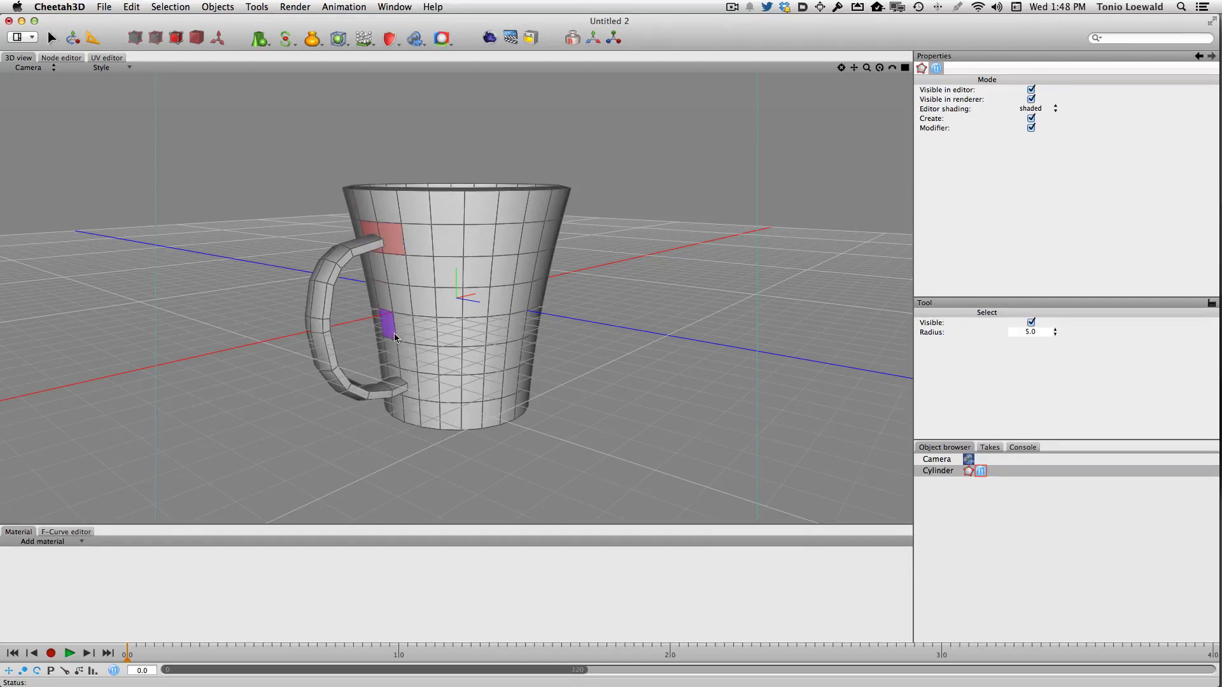
pyautogui.keyDown('shift'); pyautogui.moveTo(404, 381); pyautogui.dragTo(391, 379); pyautogui.keyUp('shift')
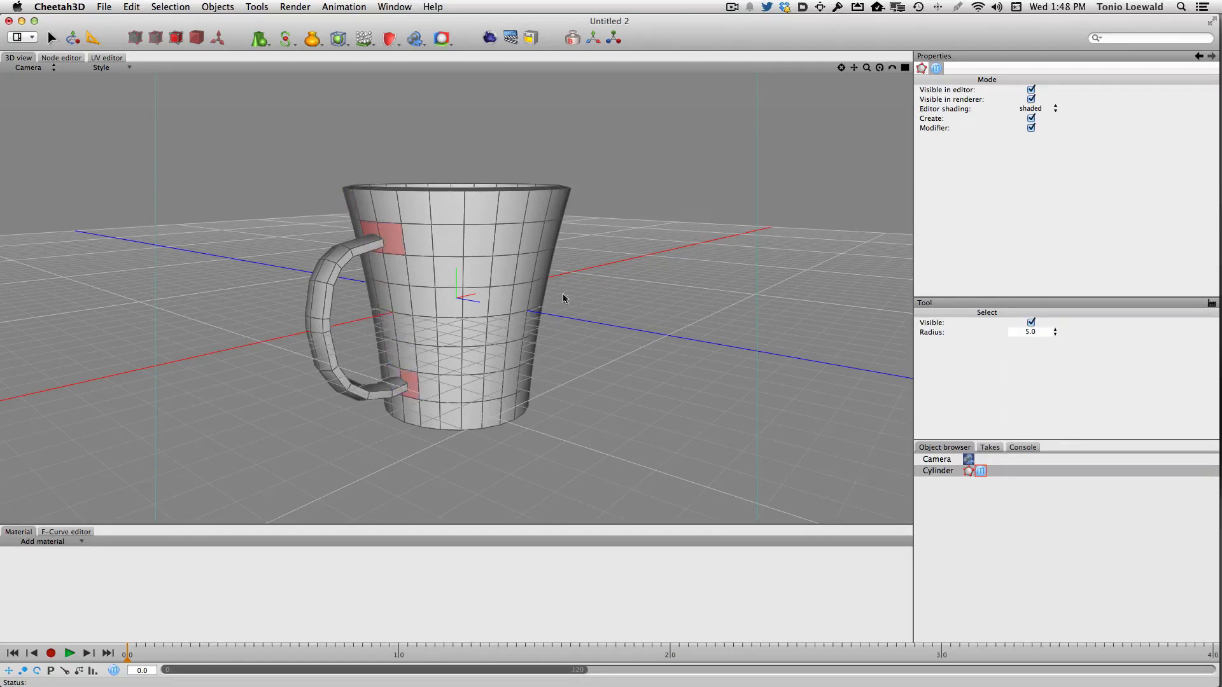
pyautogui.press('BackSpace')
# Step: Lengthen the cup-wall edge at the handle's upper end, using the Normal transform orientation
pyautogui.click(153, 35)
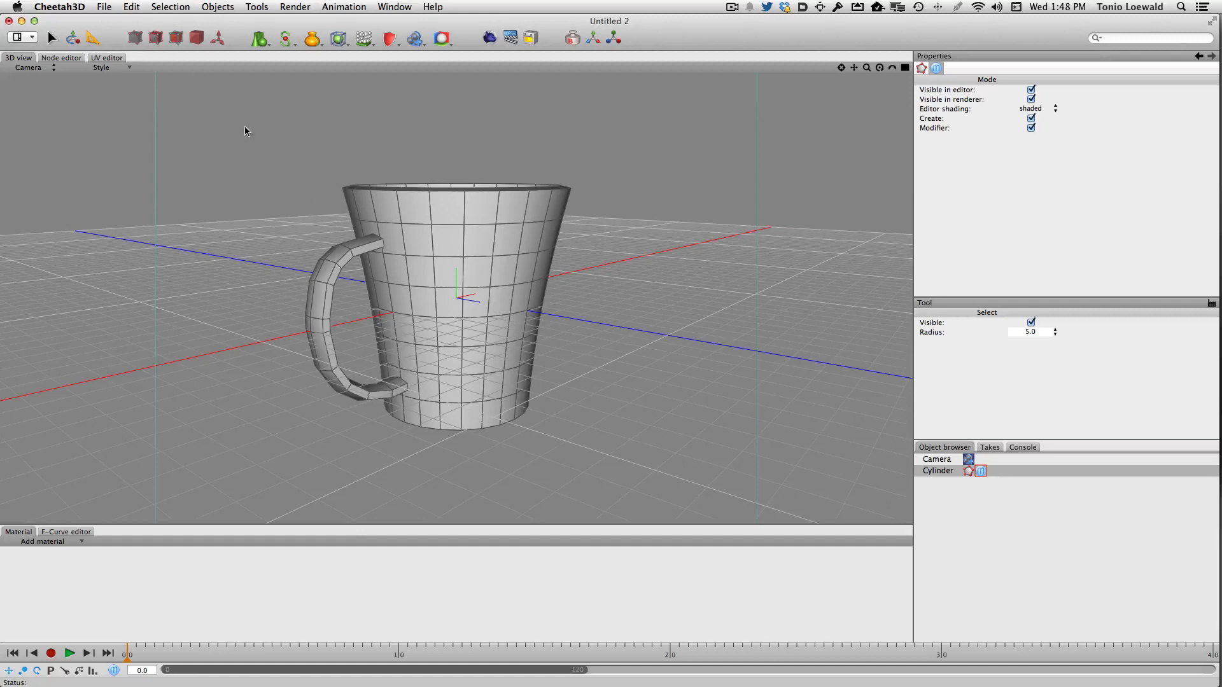
pyautogui.click(382, 229)
pyautogui.click(72, 37)
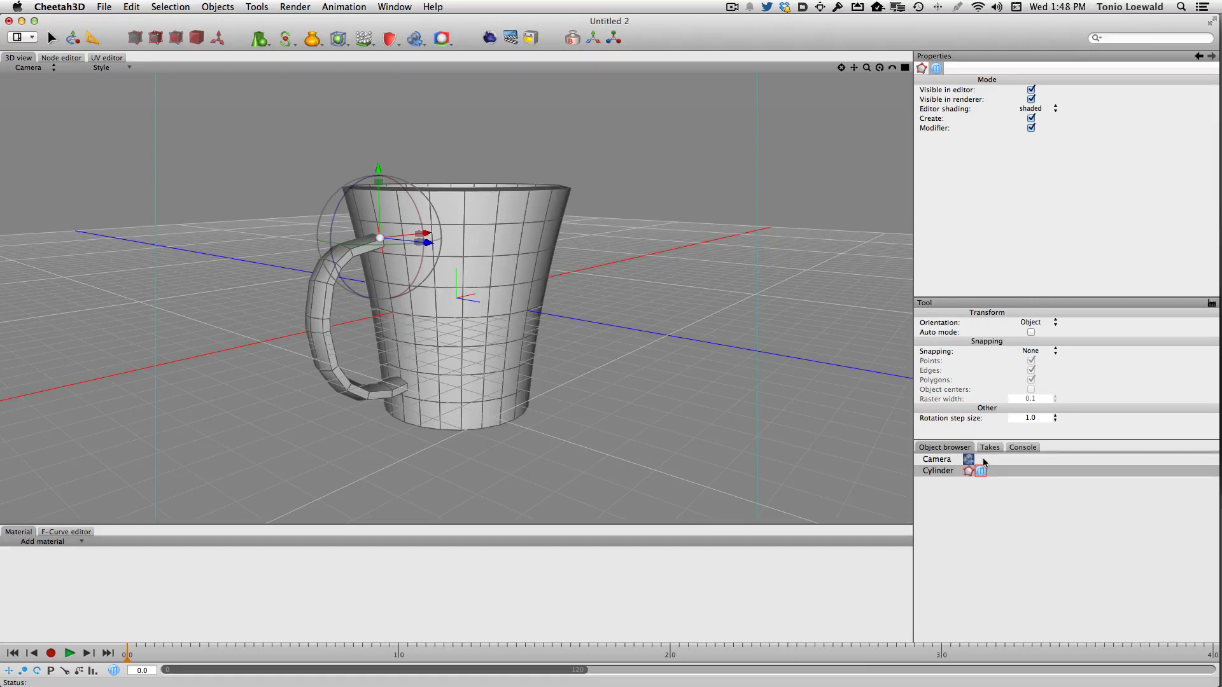
pyautogui.click(1039, 323)
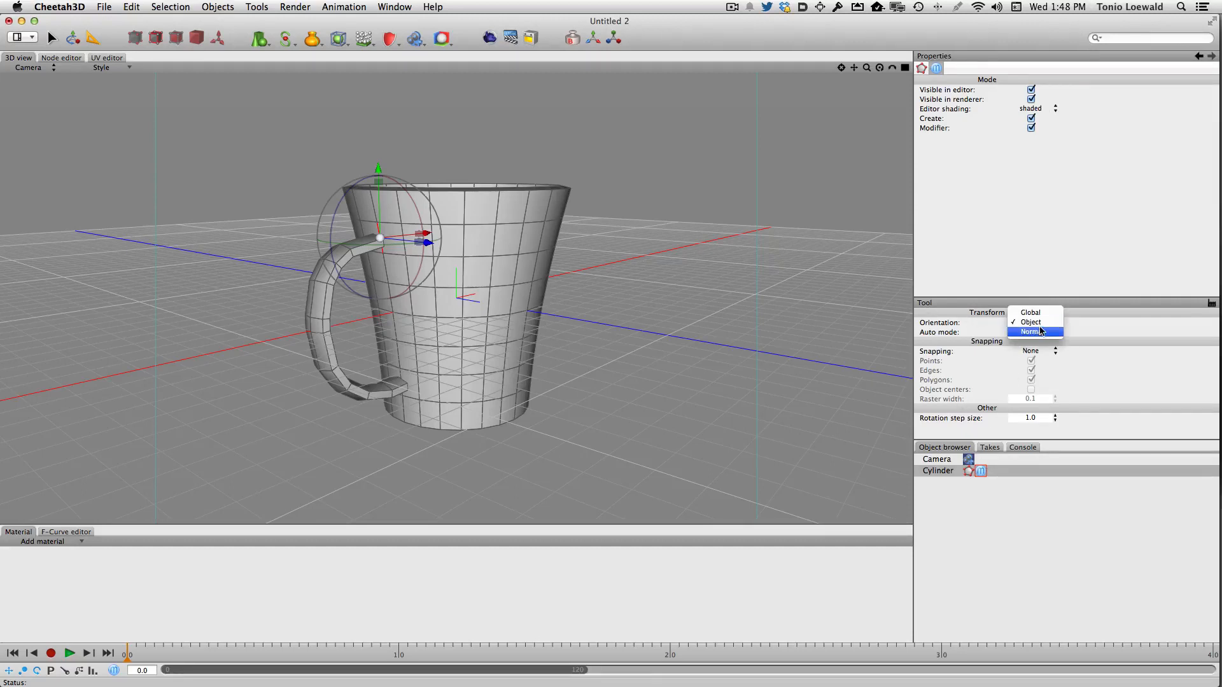
pyautogui.click(1036, 332)
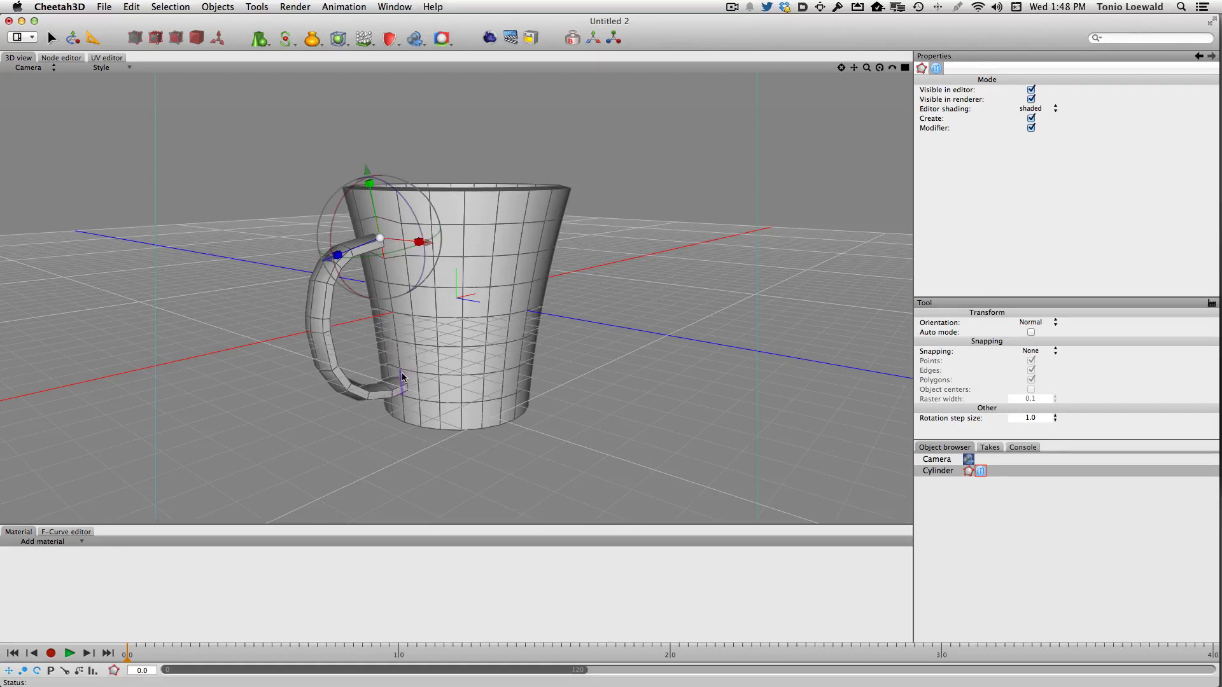
# Step: Lengthen the cup-wall edge at the handle's lower end and compare the other transform orientations, leaving it on Normal
pyautogui.click(402, 377)
pyautogui.click(1042, 324)
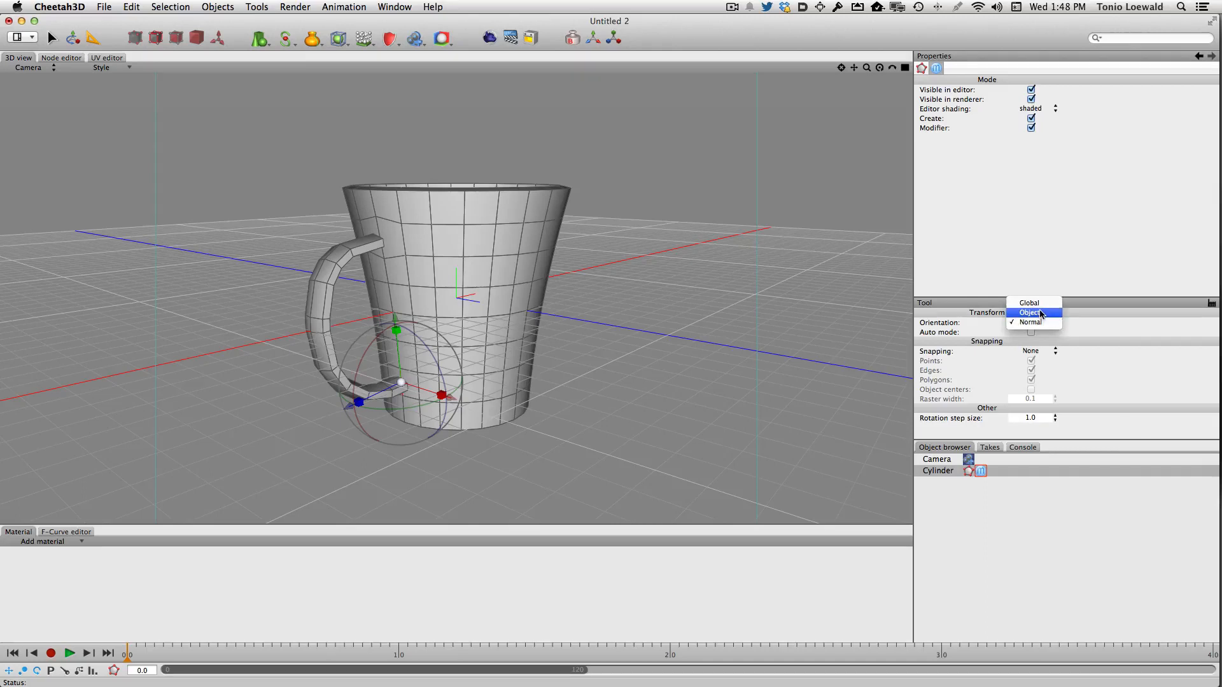
pyautogui.click(1029, 303)
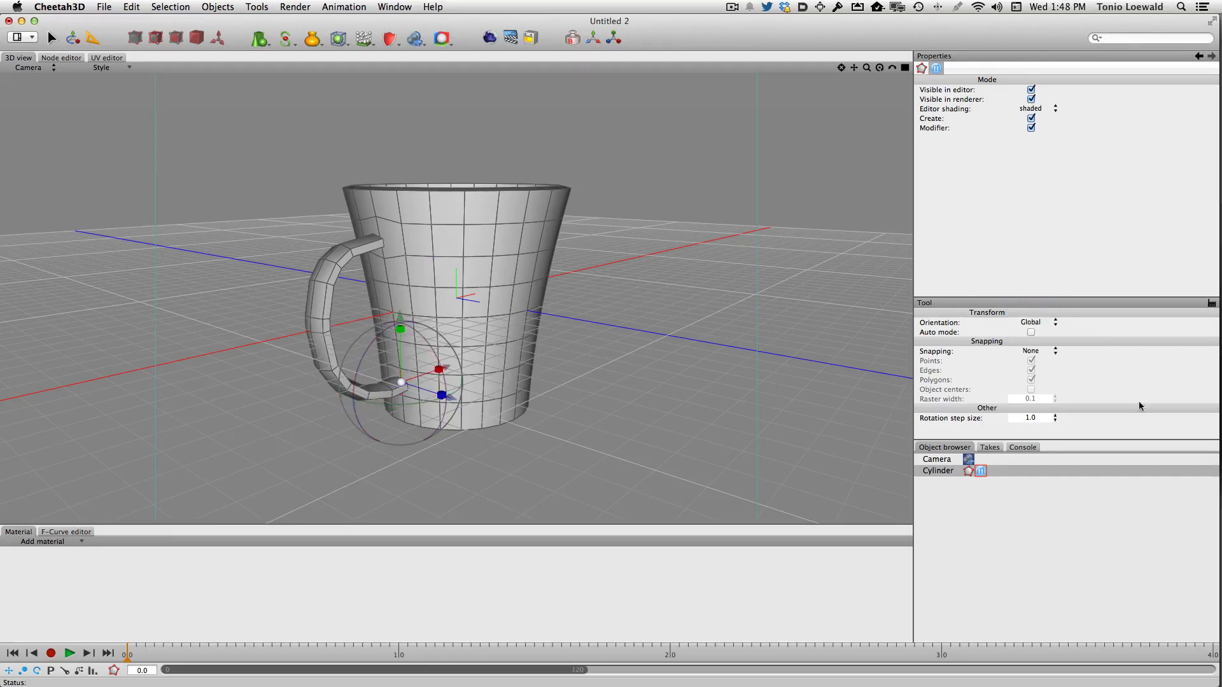
pyautogui.click(1032, 323)
pyautogui.click(1032, 332)
pyautogui.click(1047, 324)
pyautogui.click(1032, 332)
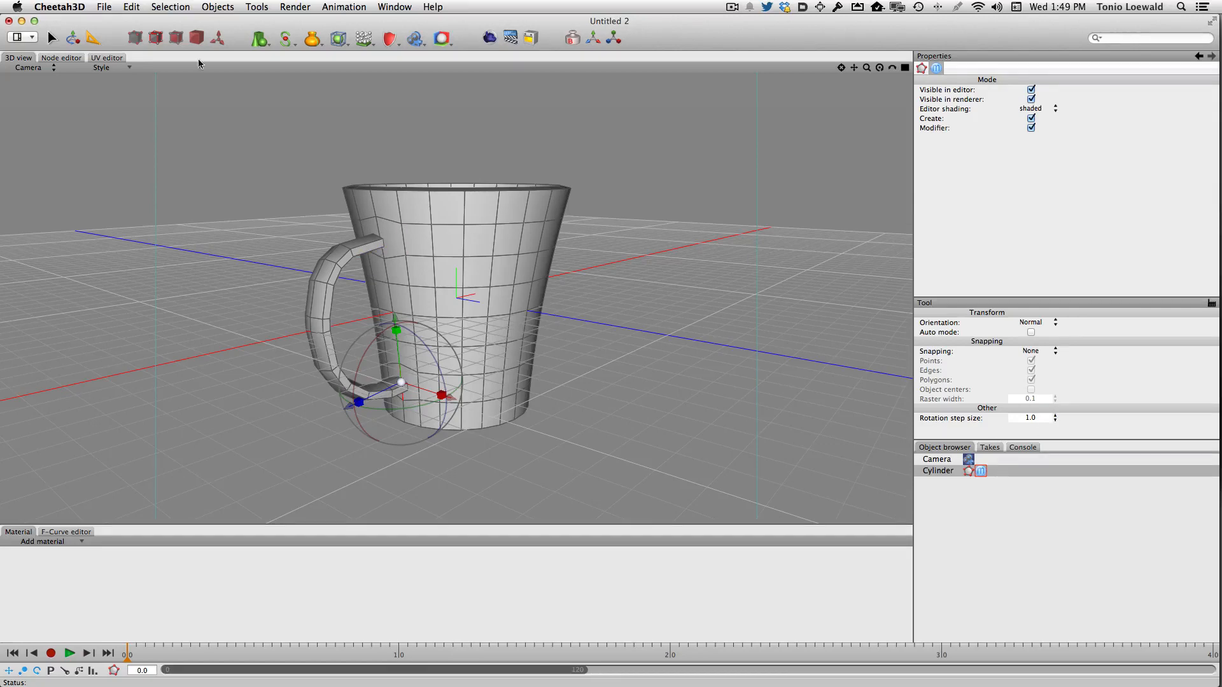
# Step: Delete the two pairs of cup-wall polygons behind the handle's upper and lower ends to open holes
pyautogui.click(175, 38)
pyautogui.click(389, 235)
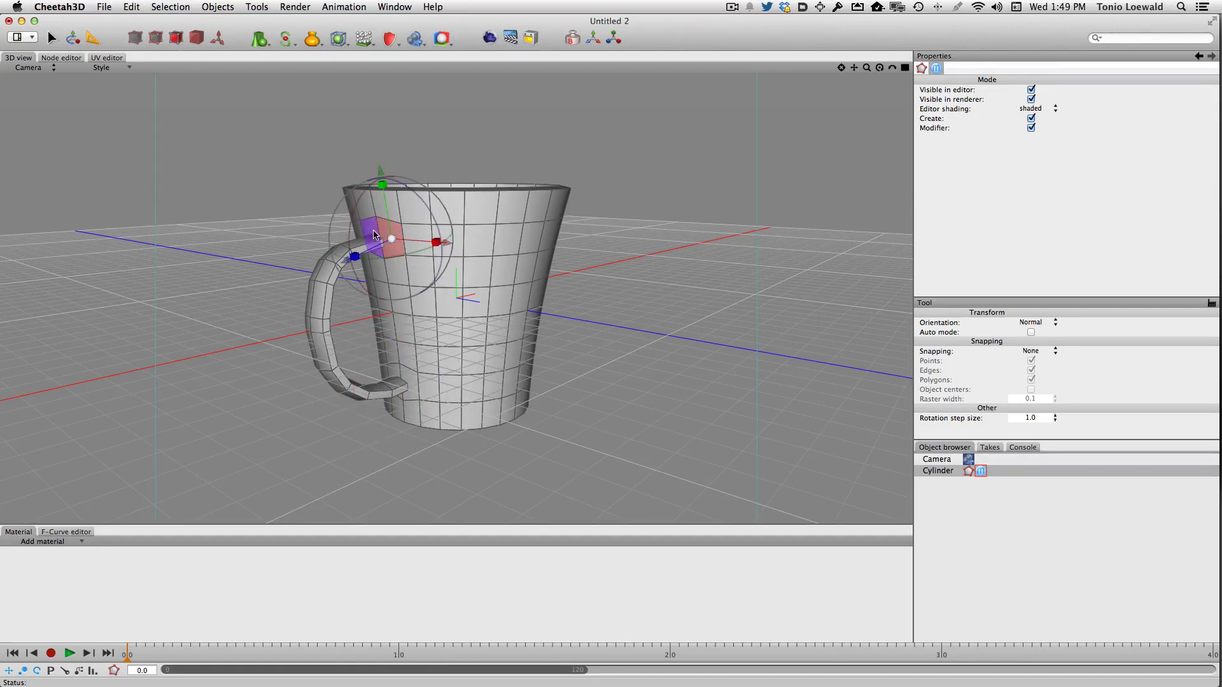
pyautogui.keyDown('shift'); pyautogui.click(410, 386); pyautogui.keyUp('shift')
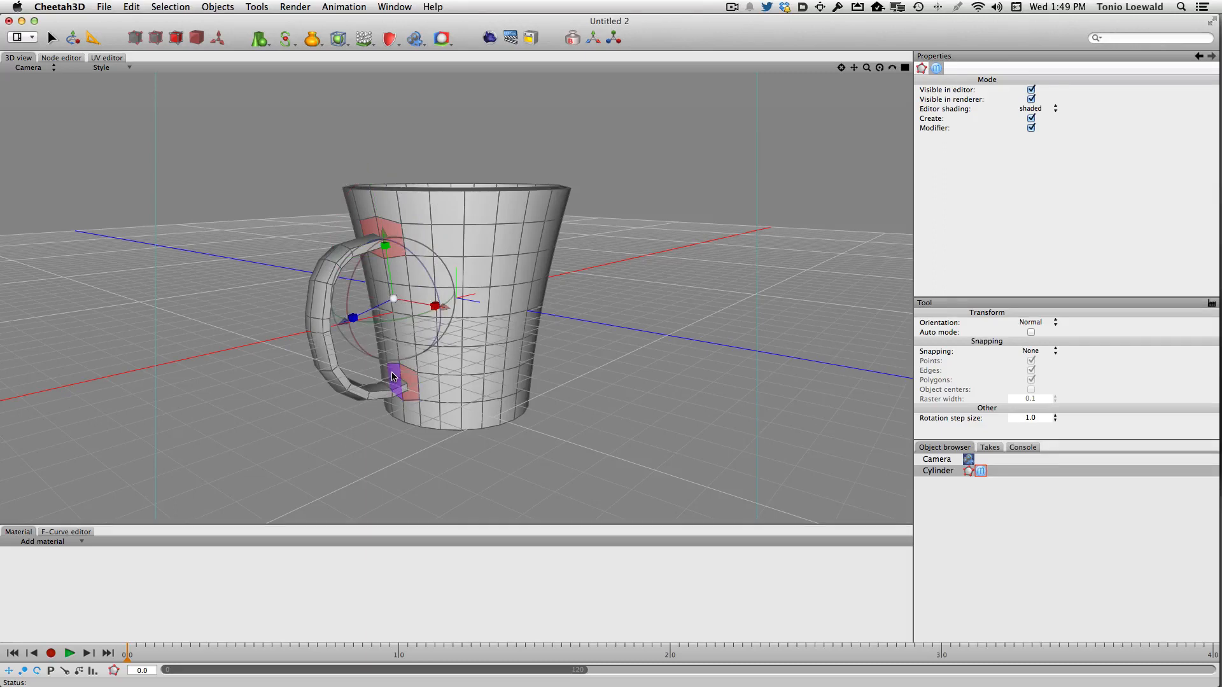
pyautogui.press('BackSpace')
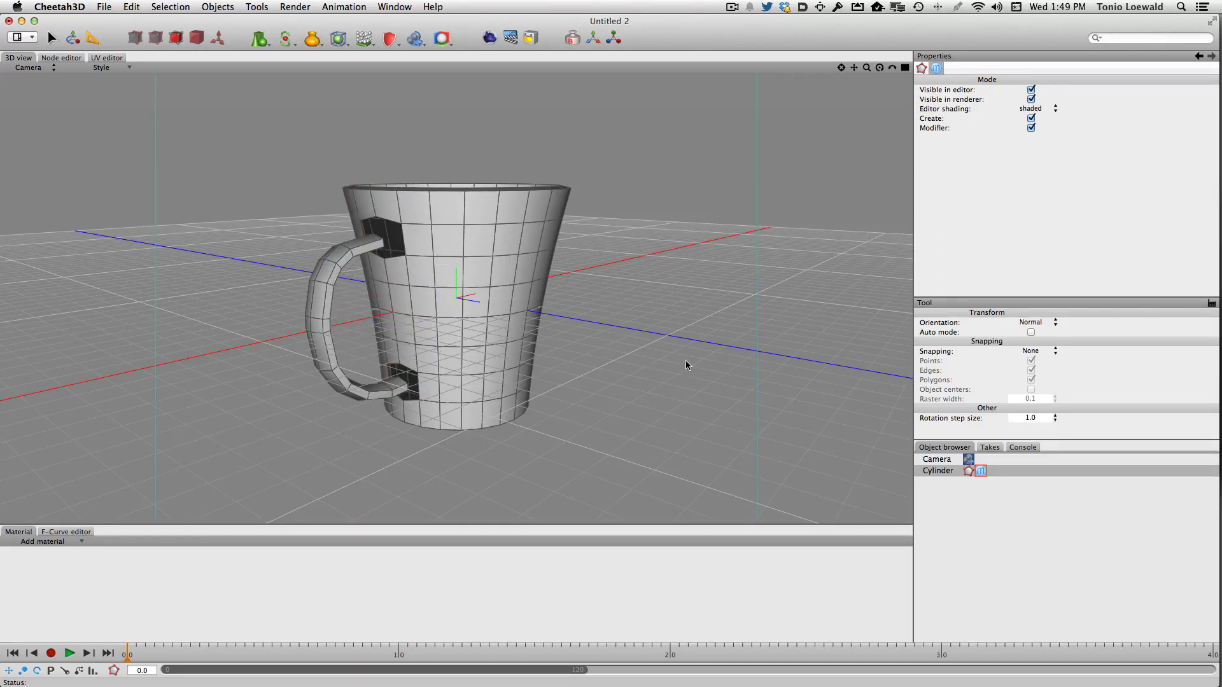
# Step: Bridge the upper and lower holes in the cup wall to the matching open ends of the handle
pyautogui.rightClick(683, 239)
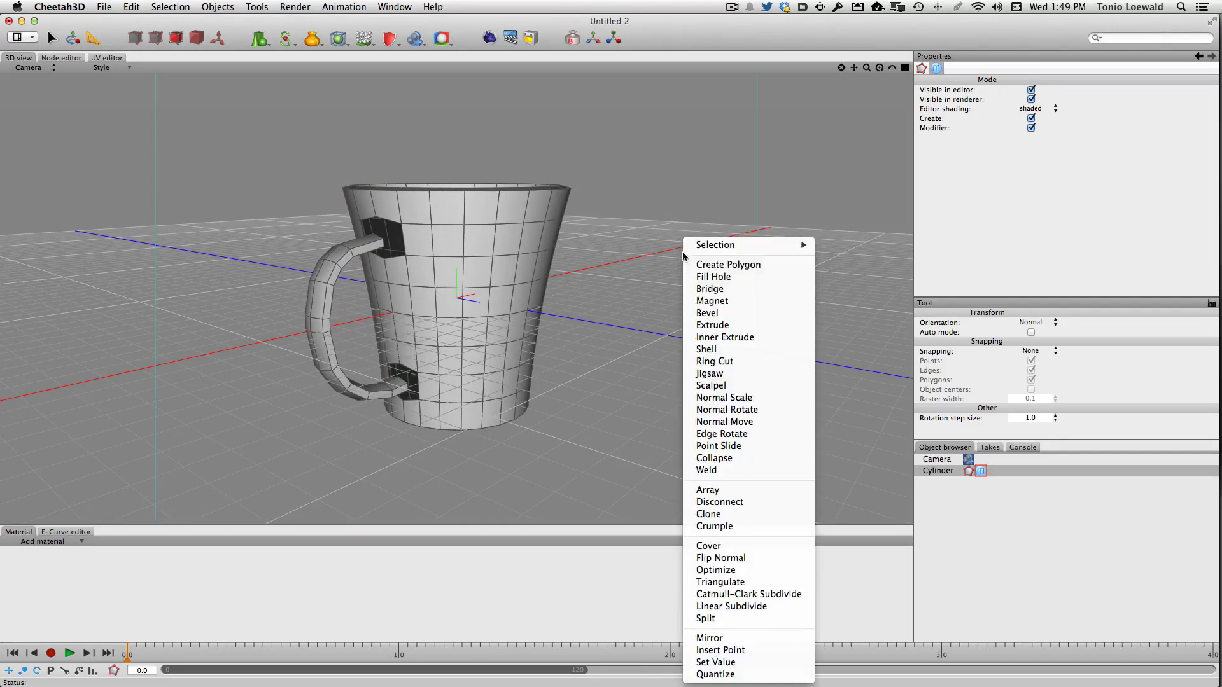
pyautogui.click(719, 290)
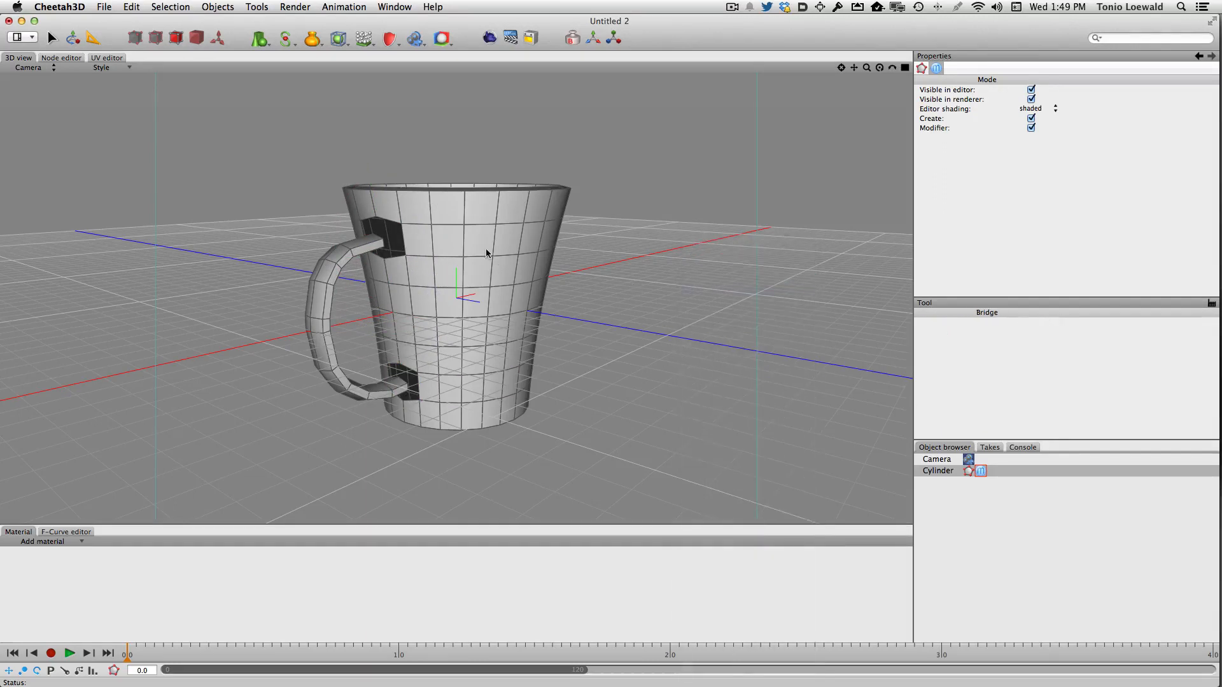
pyautogui.click(401, 225)
pyautogui.click(384, 242)
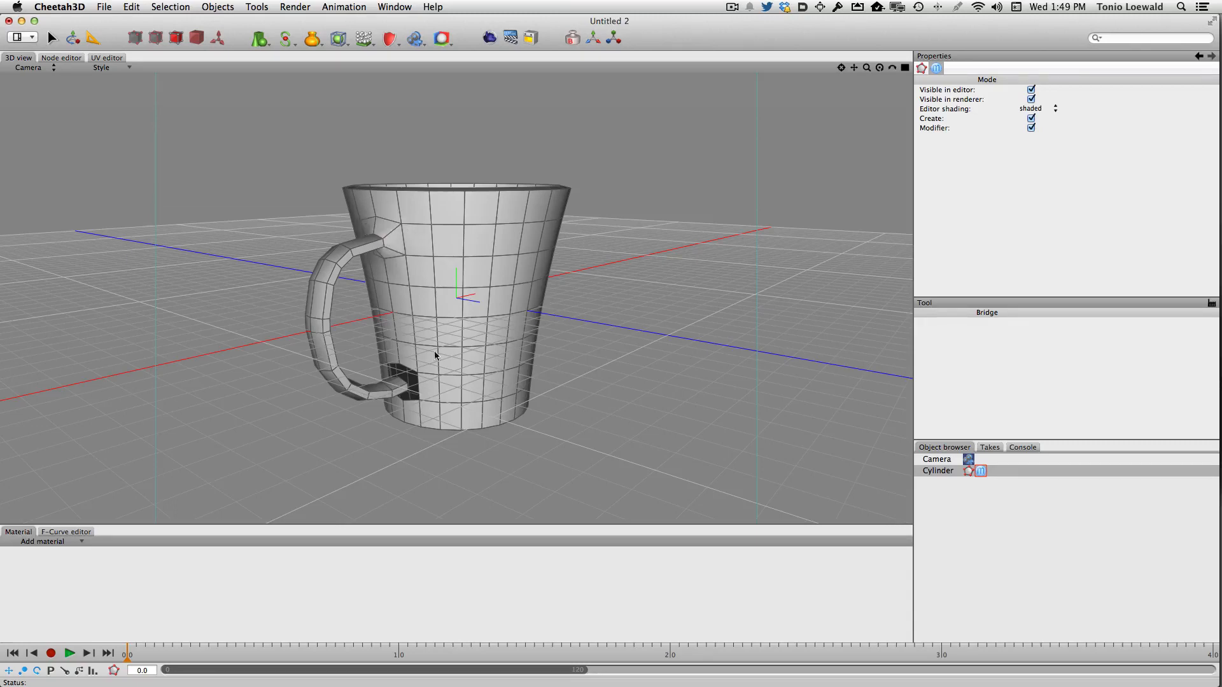
pyautogui.click(416, 374)
pyautogui.click(411, 392)
pyautogui.click(196, 37)
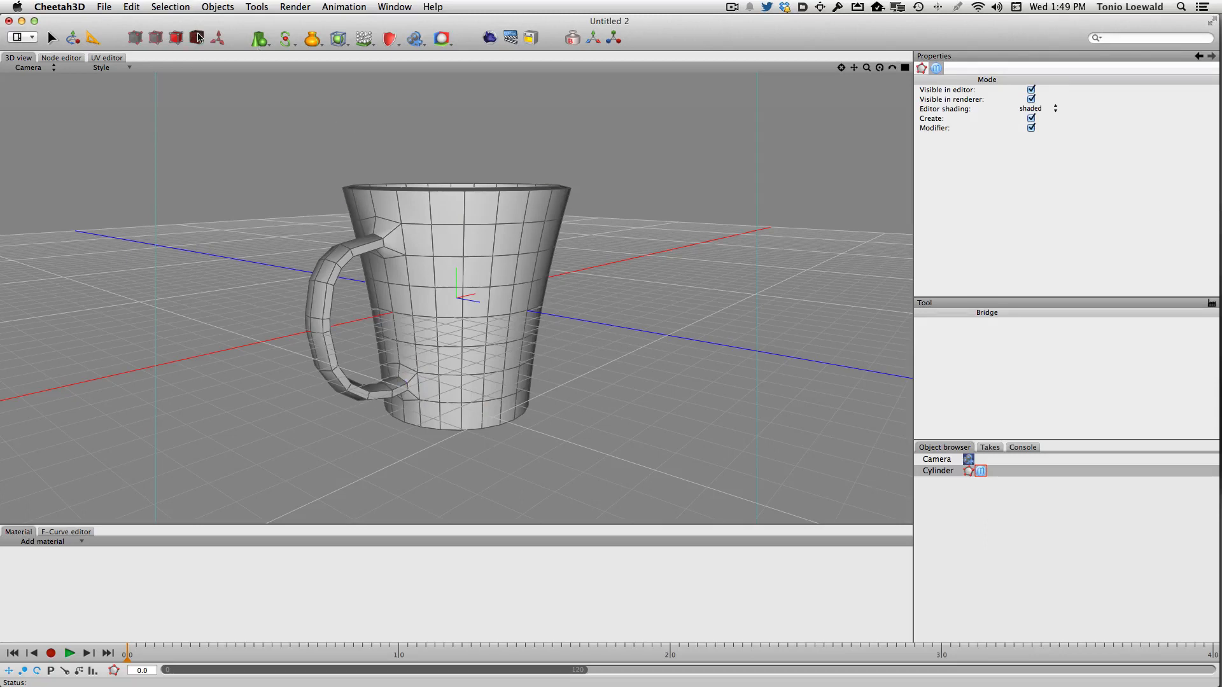
# Step: Add a Subdivision modifier to the Cylinder to smooth the cup and handle
pyautogui.moveTo(615, 375); pyautogui.dragTo(562, 369, button='right')
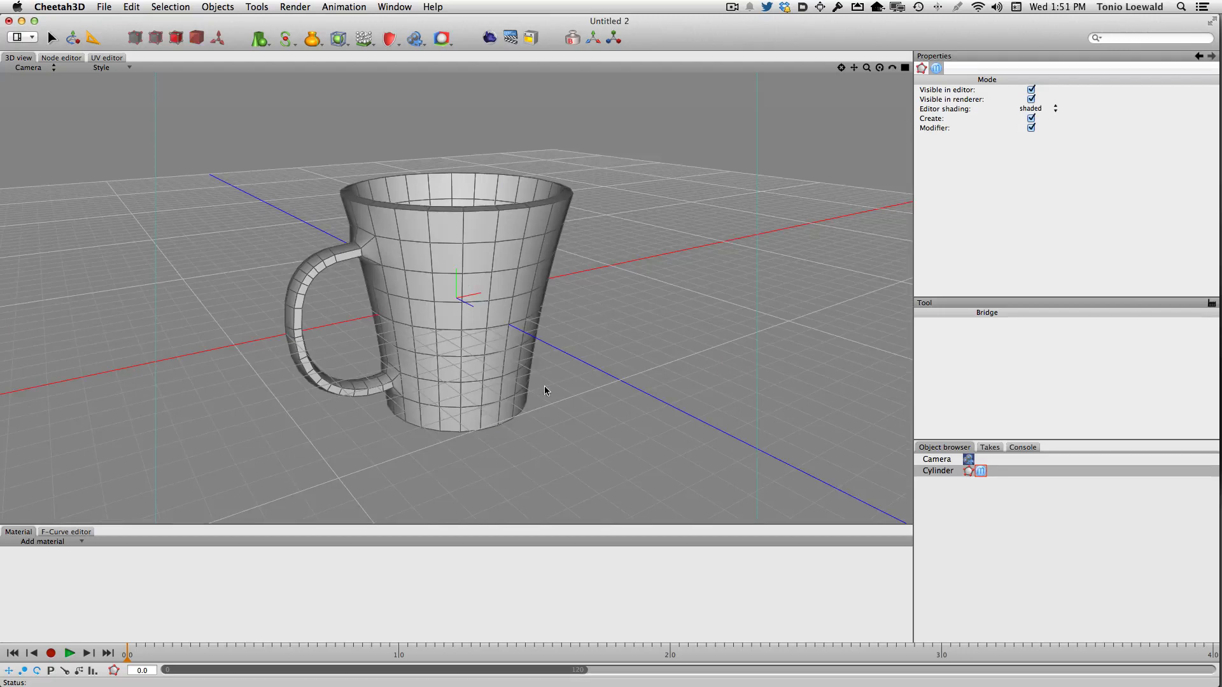
pyautogui.moveTo(543, 383); pyautogui.dragTo(518, 370, button='right')
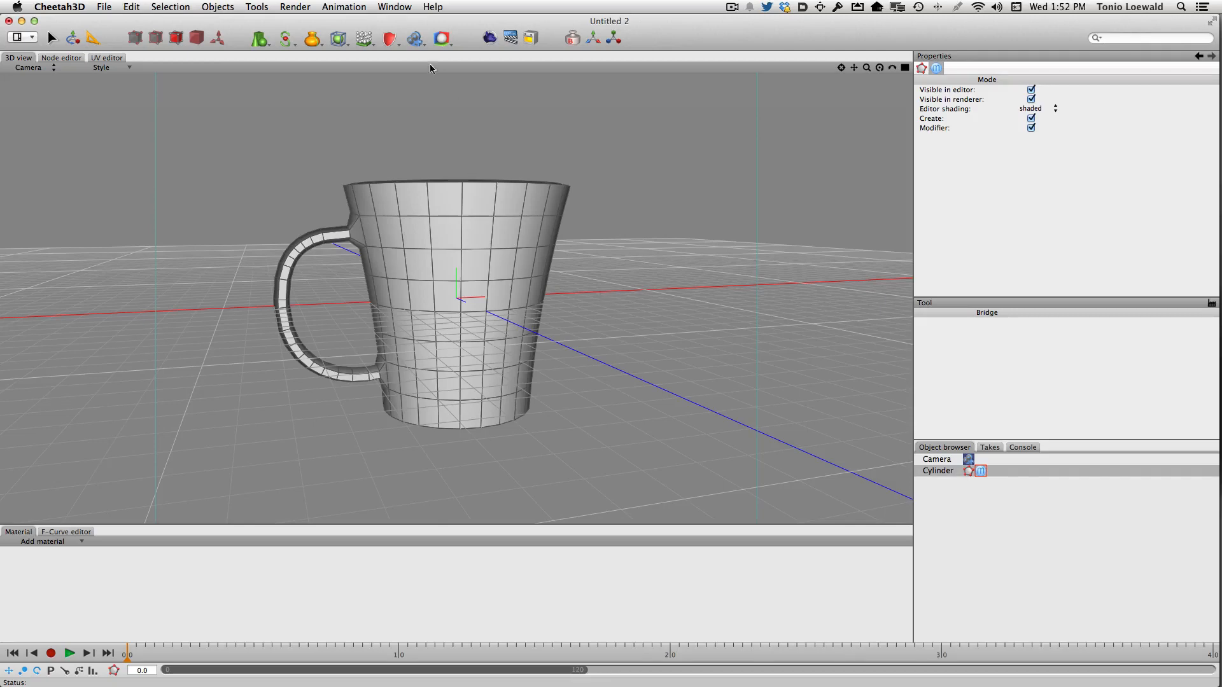
pyautogui.click(338, 39)
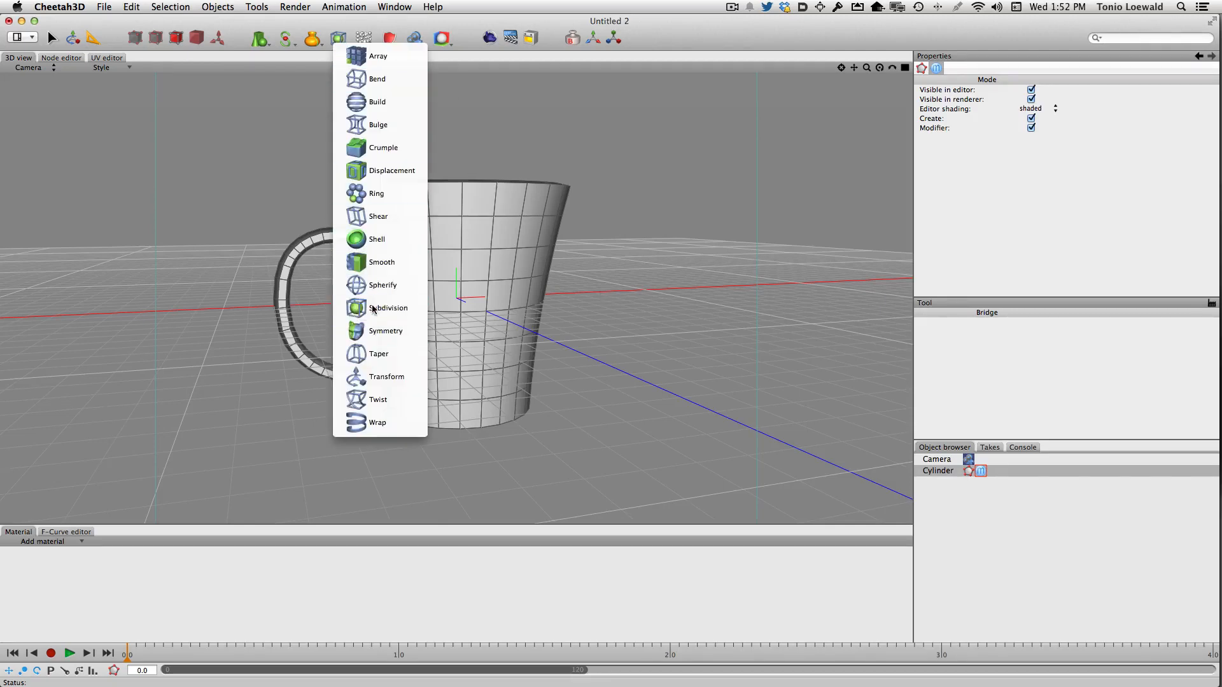
pyautogui.click(378, 327)
pyautogui.moveTo(597, 280)
pyautogui.mouseDown(button='right')
pyautogui.moveTo(578, 345)
pyautogui.moveTo(553, 256)
pyautogui.moveTo(636, 311)
pyautogui.moveTo(593, 343)
pyautogui.moveTo(563, 247)
pyautogui.moveTo(577, 292)
pyautogui.mouseUp(button='right')
# Step: Select the outer and inner edge loops of the cup's rim with Loop Select
pyautogui.click(945, 471)
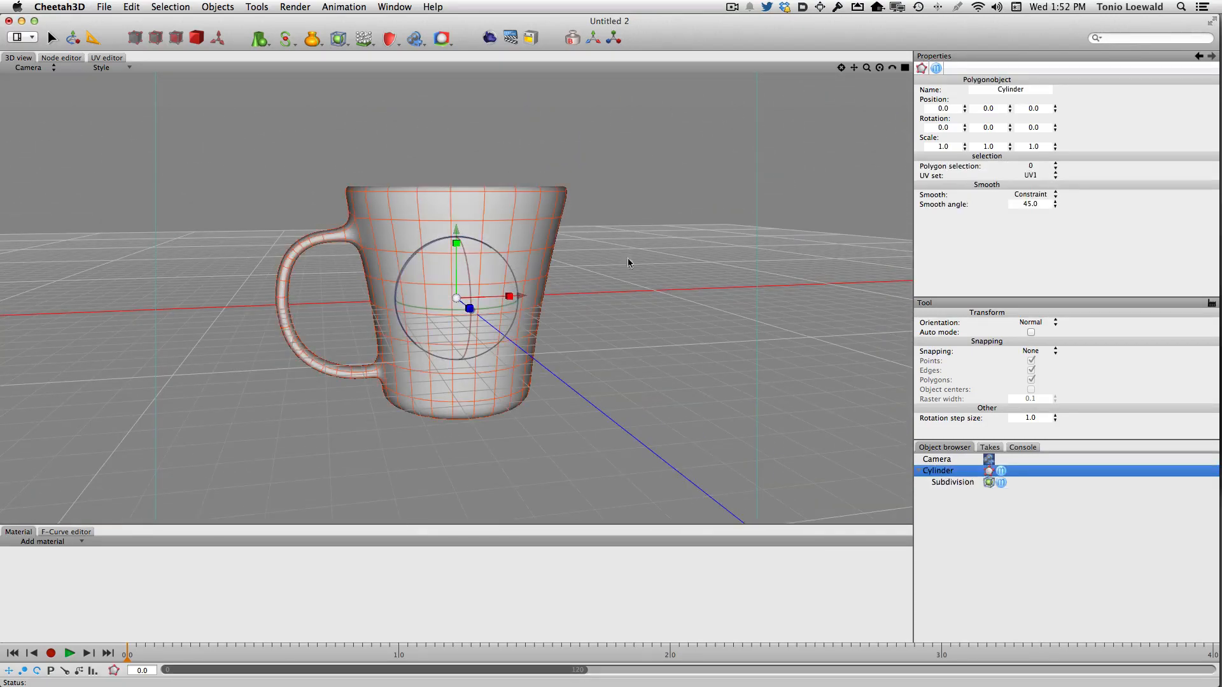
pyautogui.moveTo(627, 257); pyautogui.dragTo(551, 230, button='right')
pyautogui.click(154, 38)
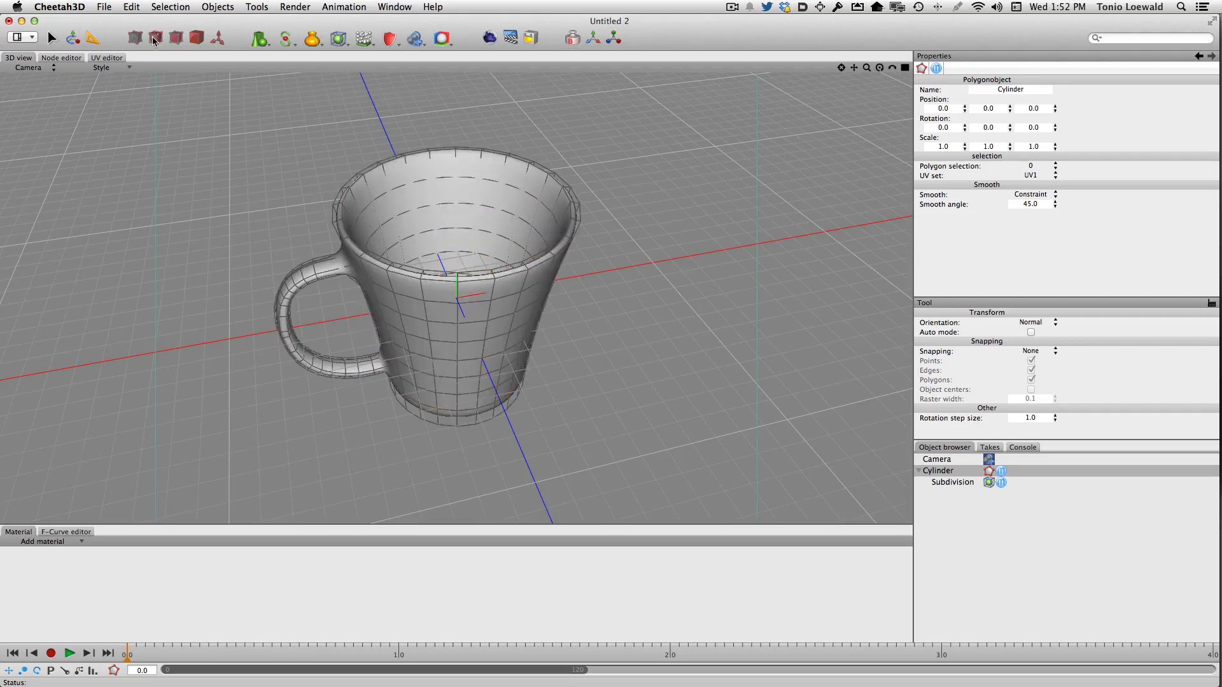
pyautogui.rightClick(643, 237)
pyautogui.moveTo(669, 244)
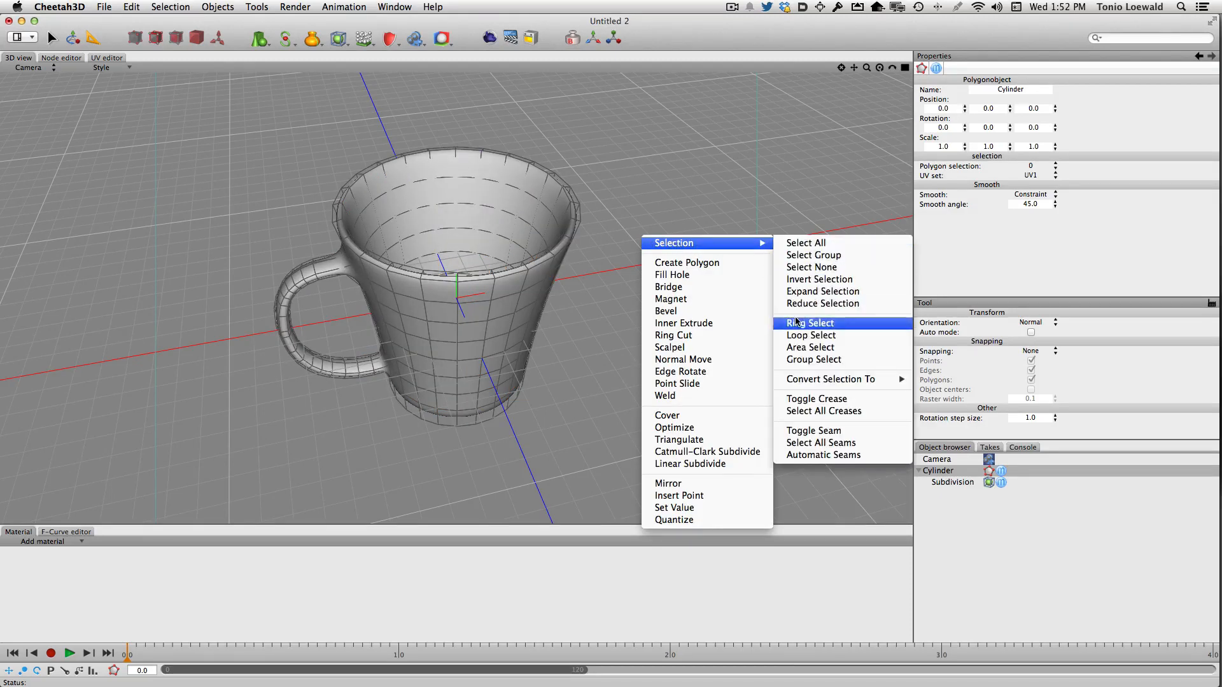
pyautogui.click(810, 335)
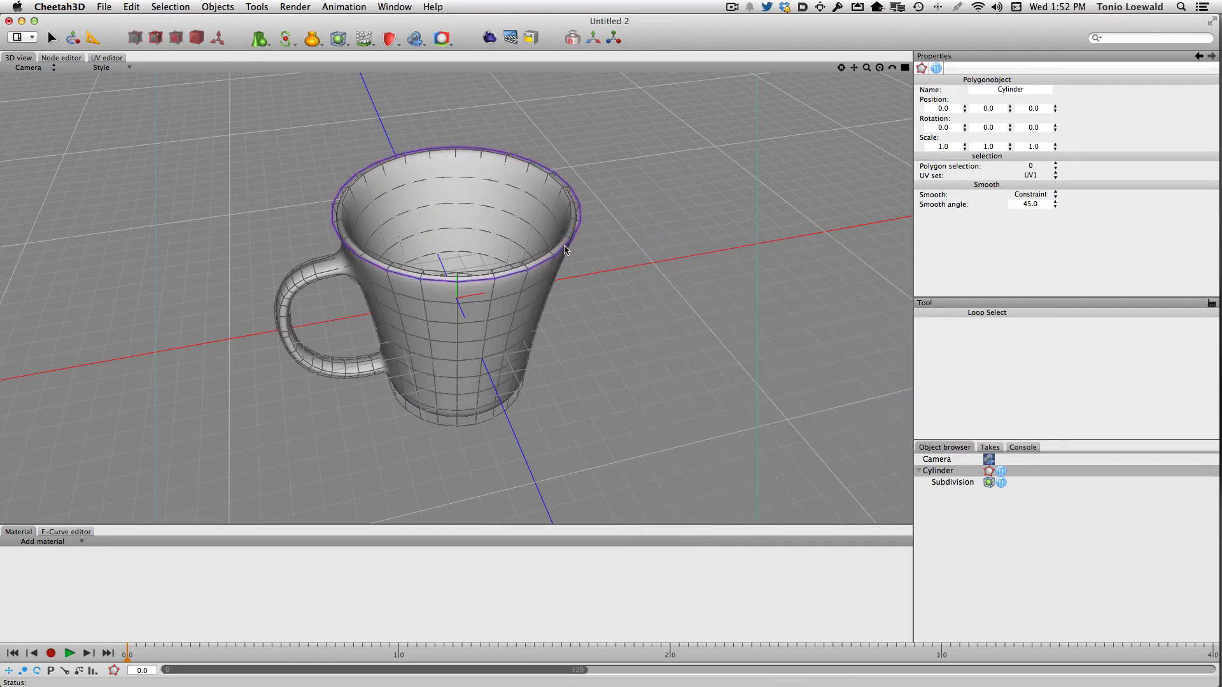
pyautogui.click(552, 247)
pyautogui.keyDown('shift'); pyautogui.click(551, 246); pyautogui.keyUp('shift')
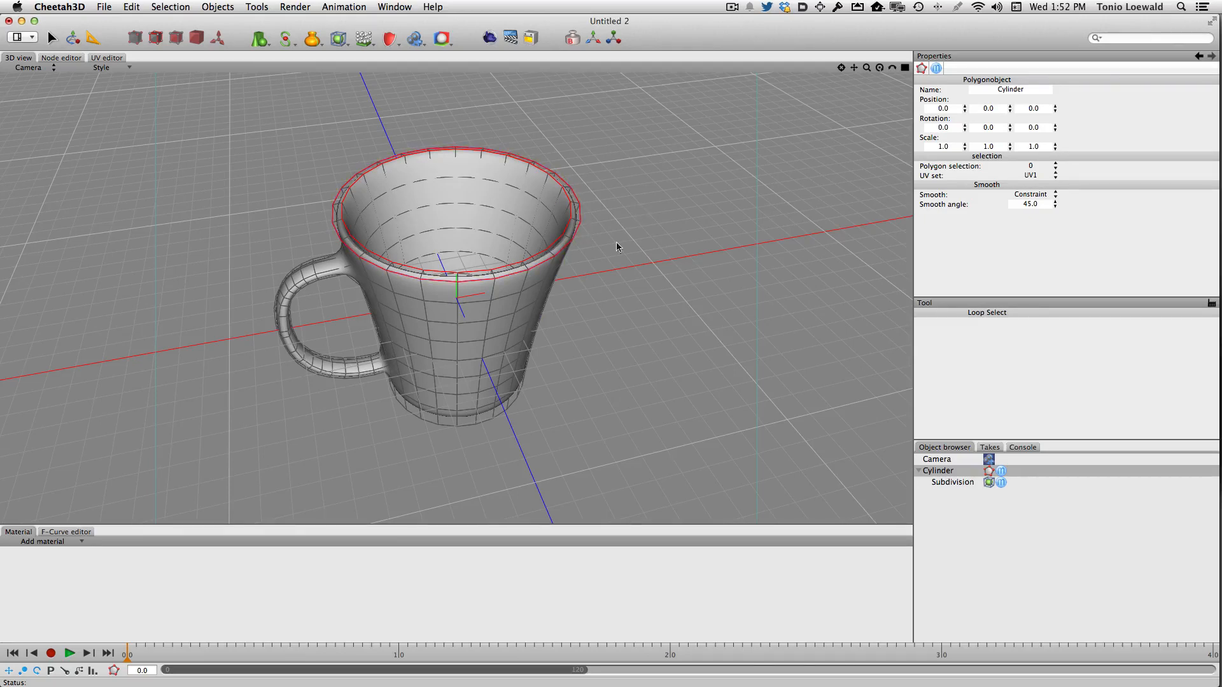
# Step: Try Ring Select on the rim edges for comparison, then restore the two rim loops with Loop Select
pyautogui.rightClick(685, 245)
pyautogui.moveTo(795, 252)
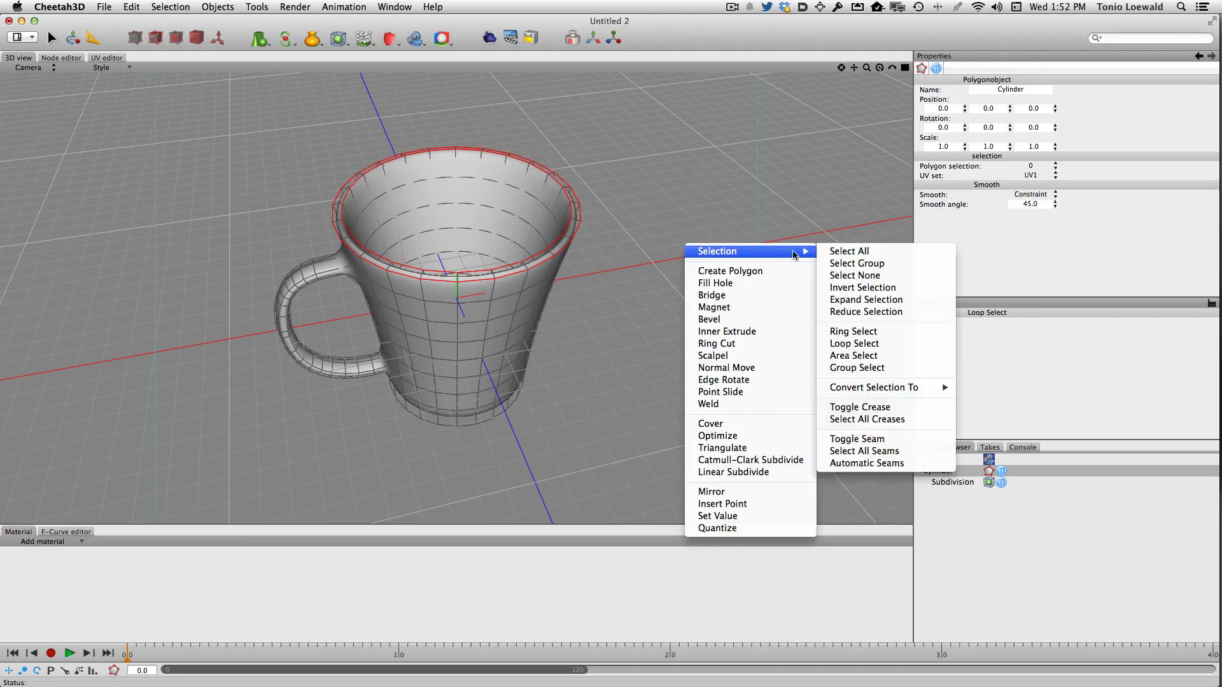
pyautogui.click(848, 332)
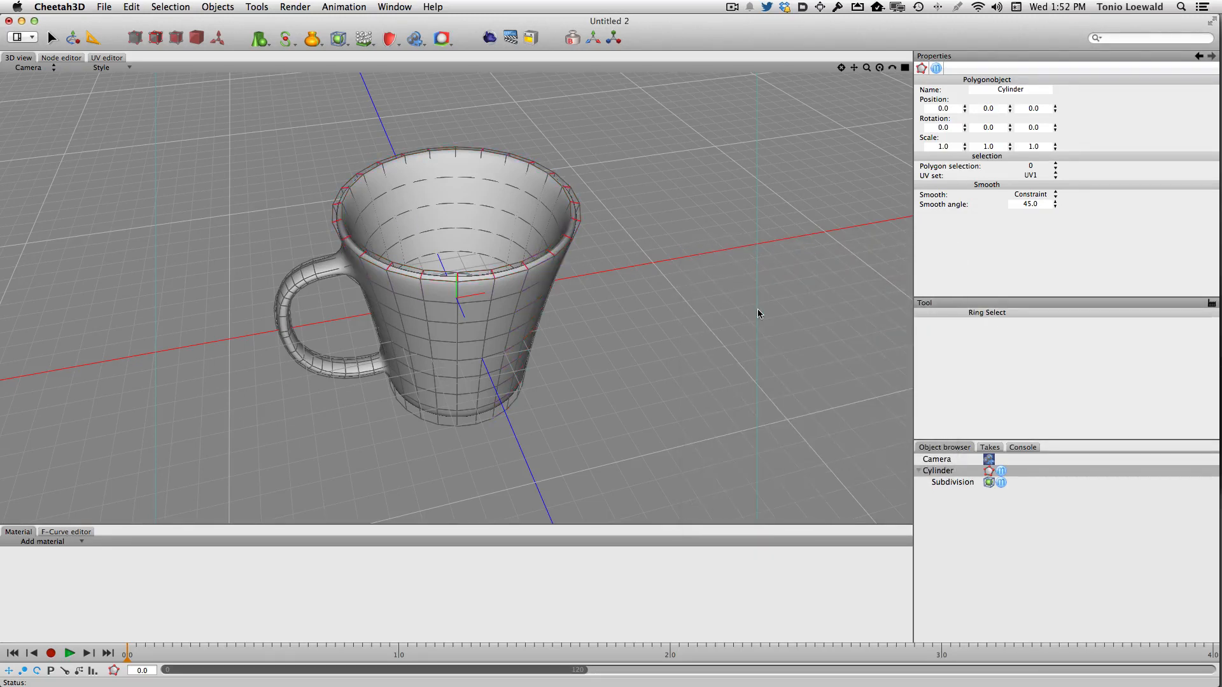
pyautogui.rightClick(642, 327)
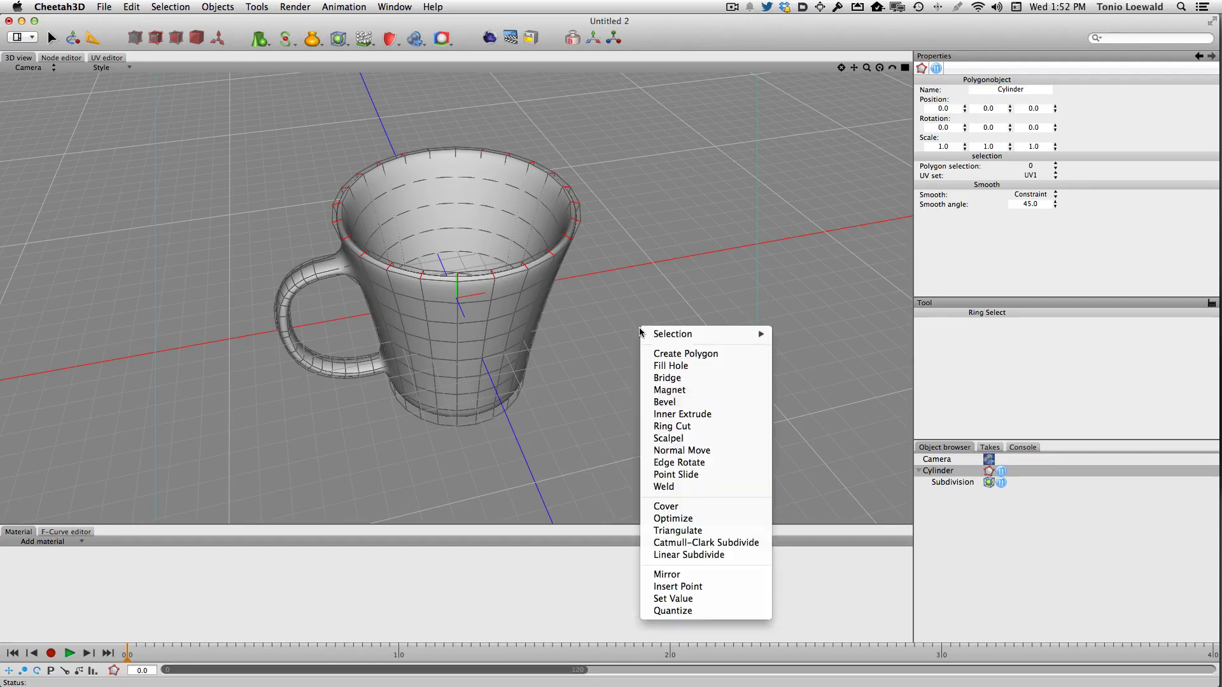
pyautogui.moveTo(690, 335)
pyautogui.click(804, 426)
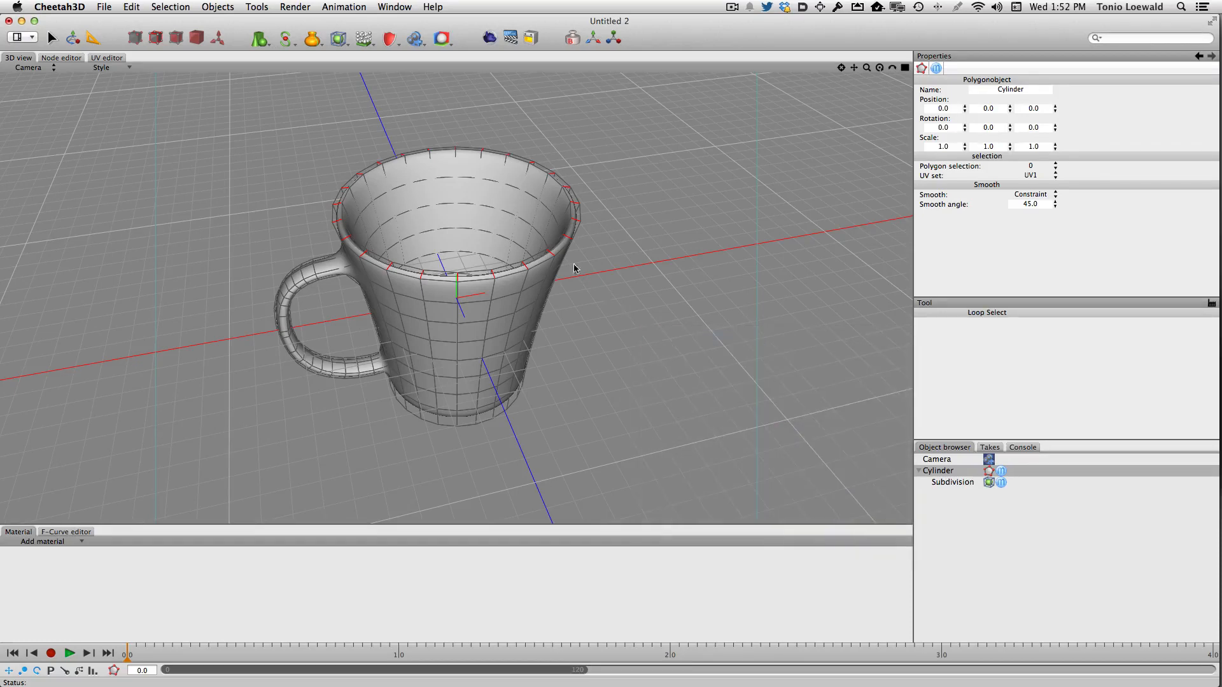
pyautogui.click(536, 268)
# Step: Bevel both rim edge loops slightly with type Linear and level 1
pyautogui.rightClick(618, 257)
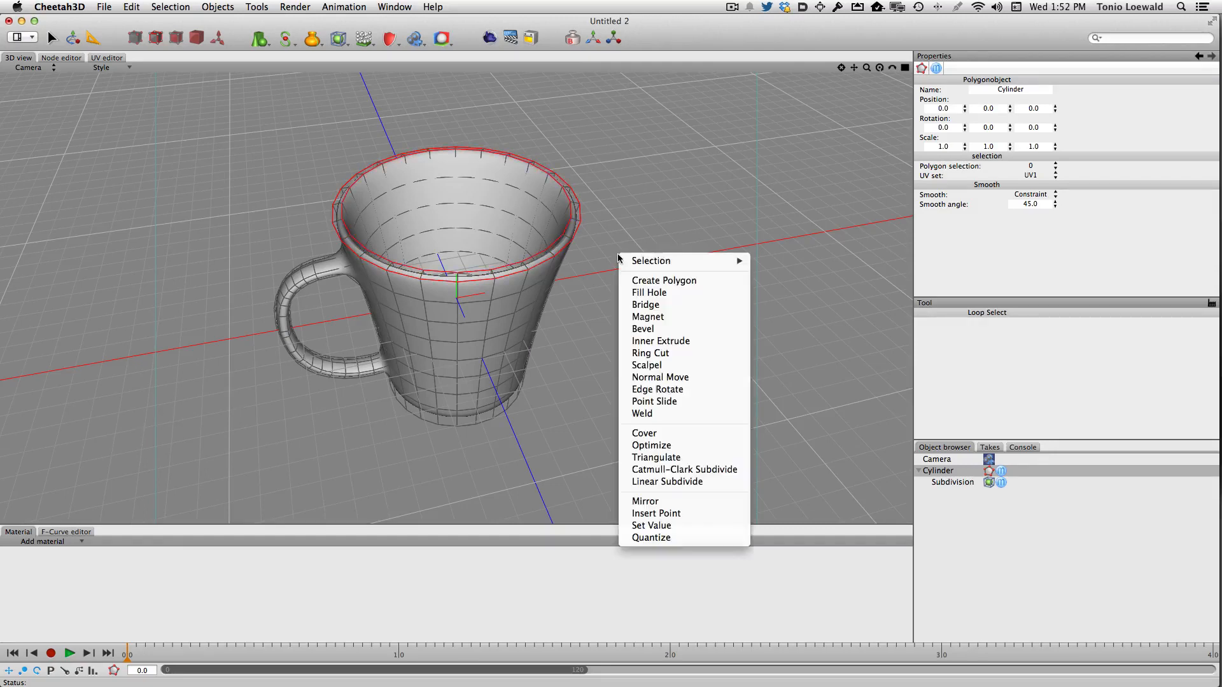
pyautogui.click(643, 330)
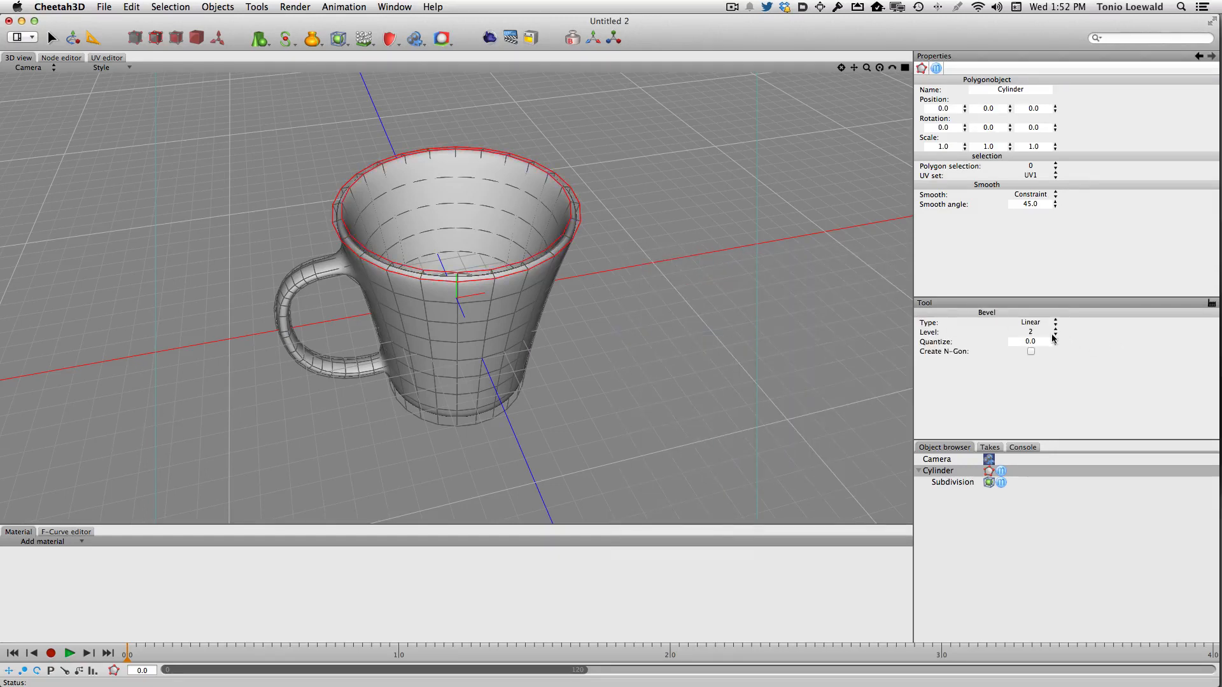
pyautogui.click(1047, 332)
pyautogui.click(1042, 323)
pyautogui.moveTo(685, 286)
pyautogui.mouseDown()
pyautogui.moveTo(705, 290)
pyautogui.moveTo(662, 276)
pyautogui.moveTo(680, 281)
pyautogui.mouseUp()
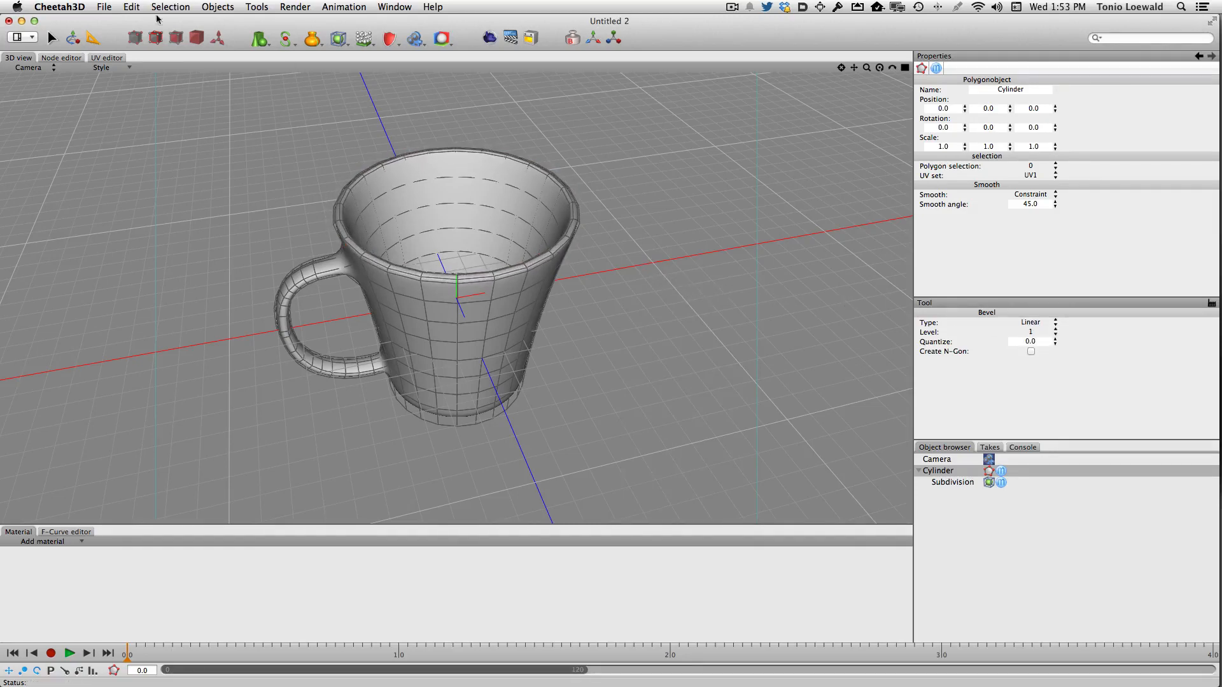
# Step: Select the polygon on the underside of the cup and convert that selection to edges
pyautogui.click(197, 38)
pyautogui.keyDown('alt'); pyautogui.moveTo(616, 296); pyautogui.dragTo(564, 282); pyautogui.keyUp('alt')
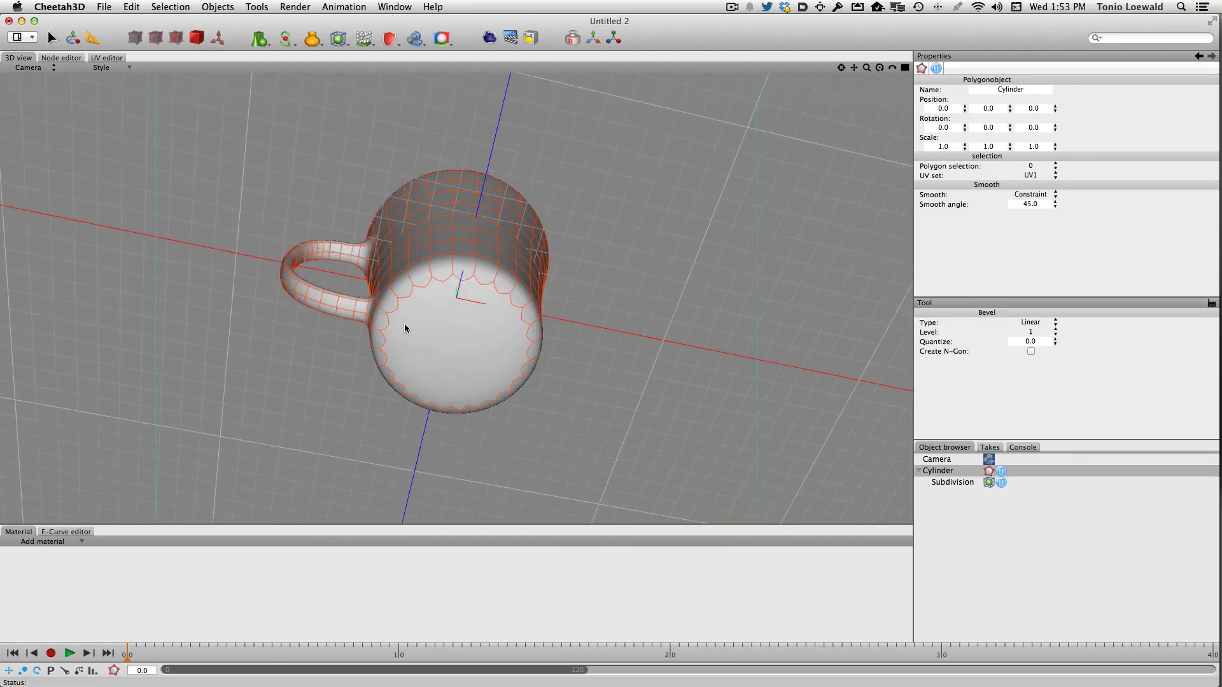
pyautogui.click(964, 472)
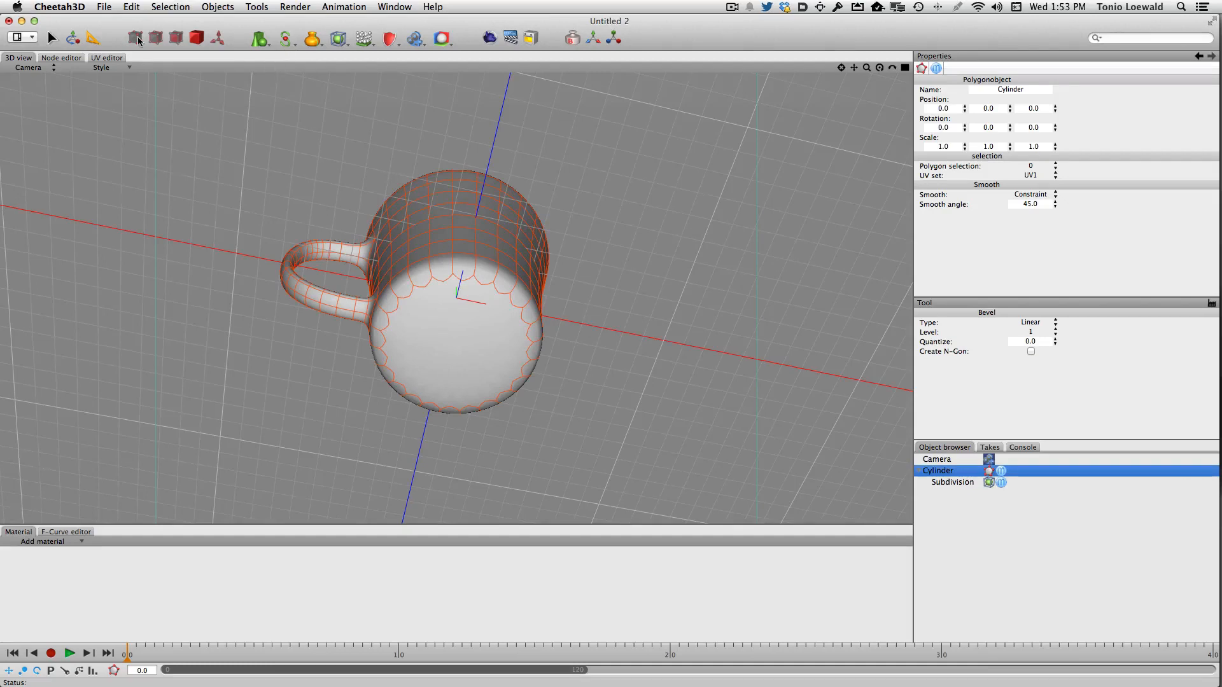
pyautogui.click(172, 37)
pyautogui.click(467, 335)
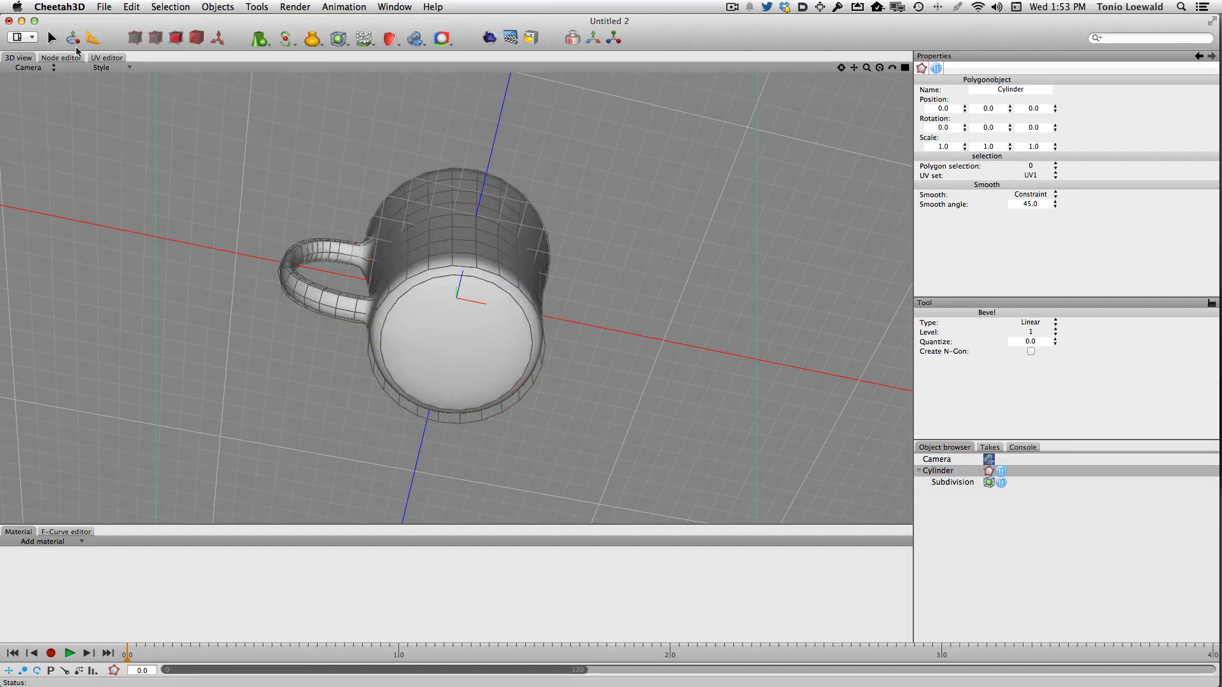
pyautogui.click(72, 37)
pyautogui.click(517, 316)
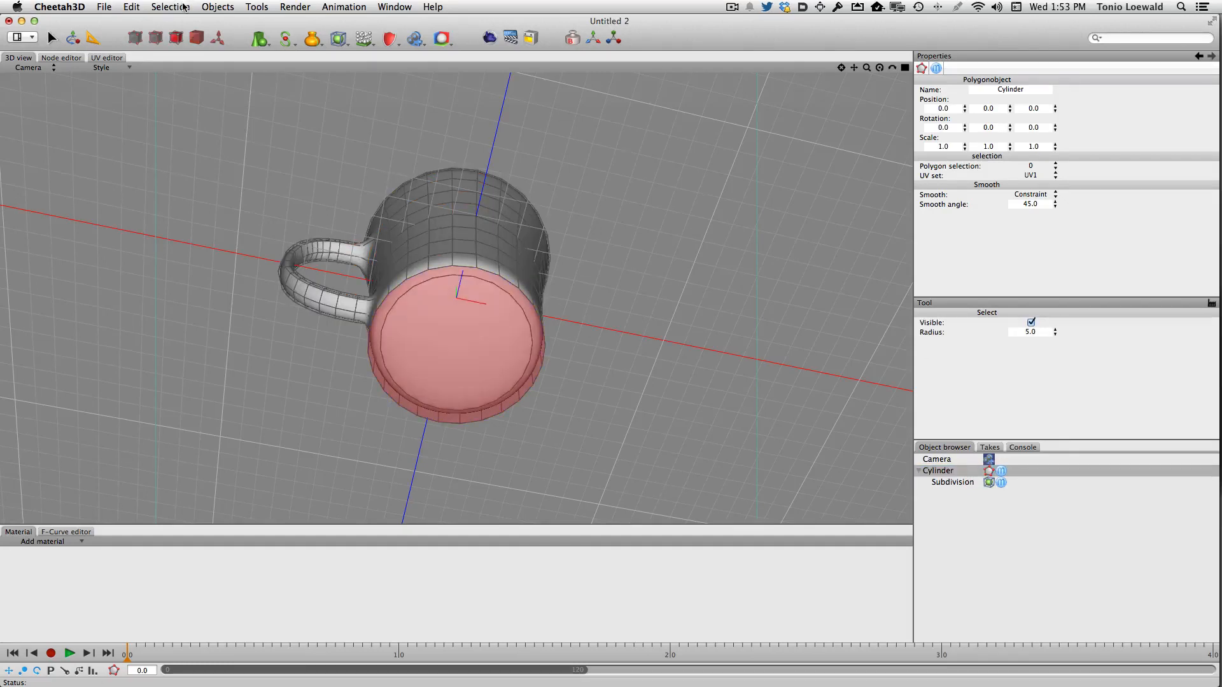
pyautogui.click(169, 7)
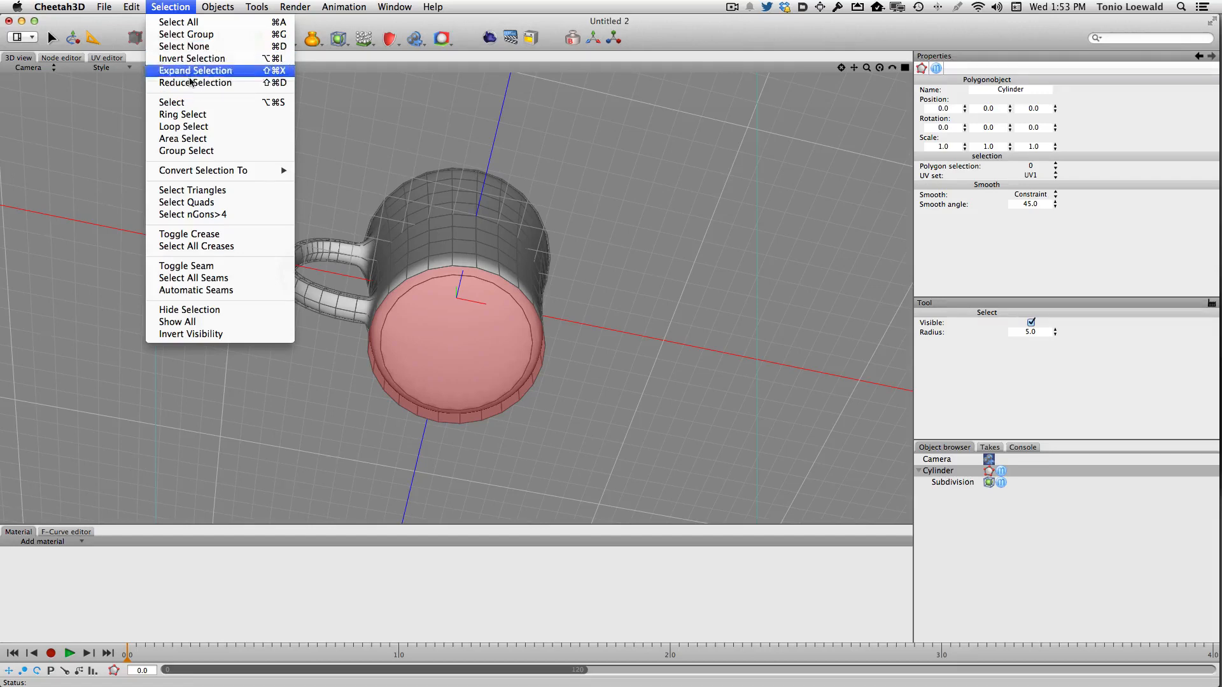
pyautogui.moveTo(283, 178)
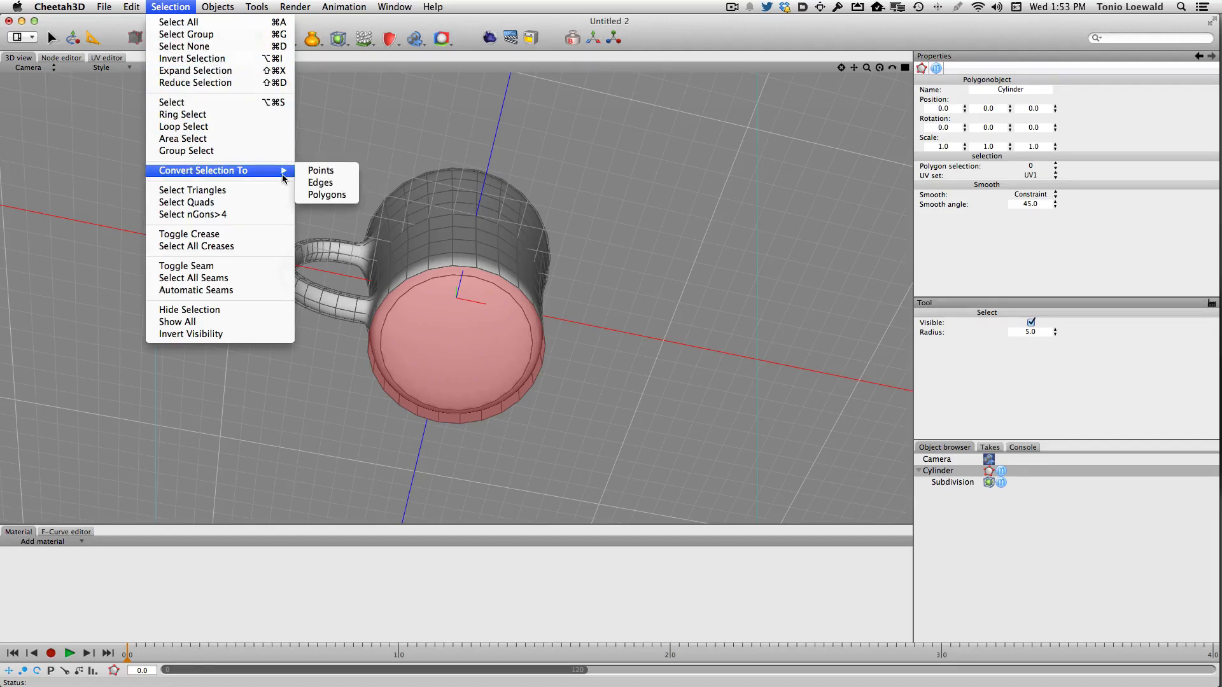
pyautogui.click(320, 183)
# Step: Area-select the edges around the cup's base and bevel them by about 0.013
pyautogui.moveTo(647, 157); pyautogui.dragTo(628, 261, button='right')
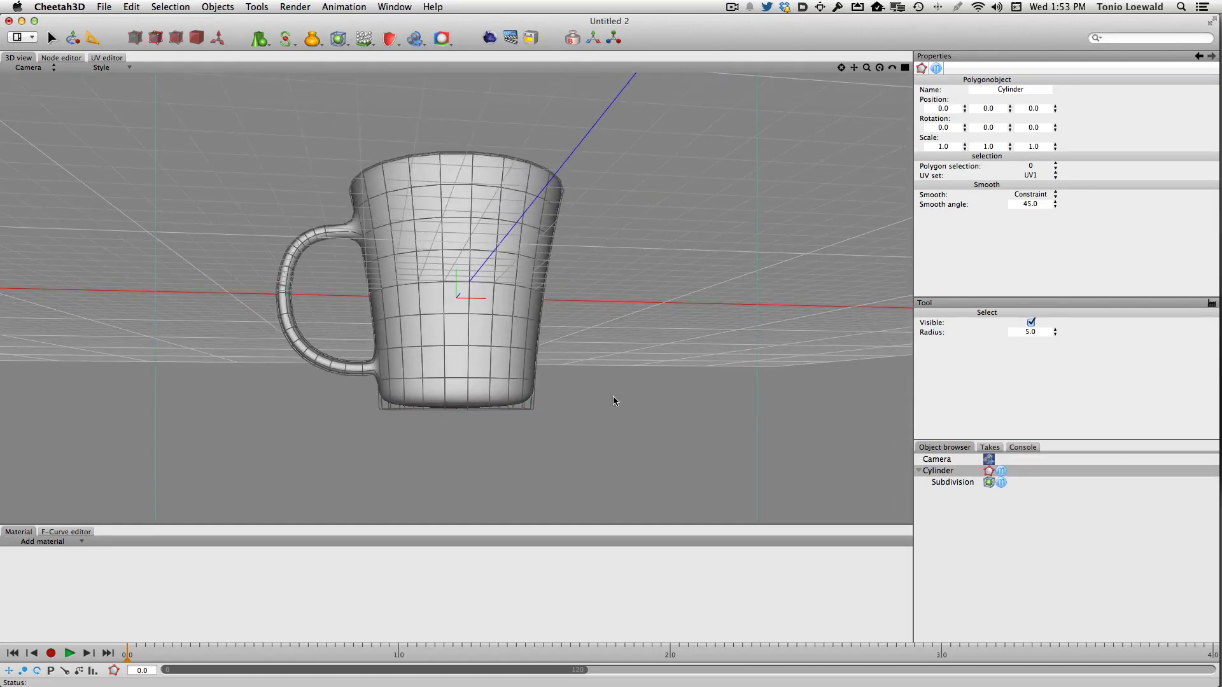
pyautogui.press('a')
pyautogui.moveTo(376, 387); pyautogui.dragTo(246, 396)
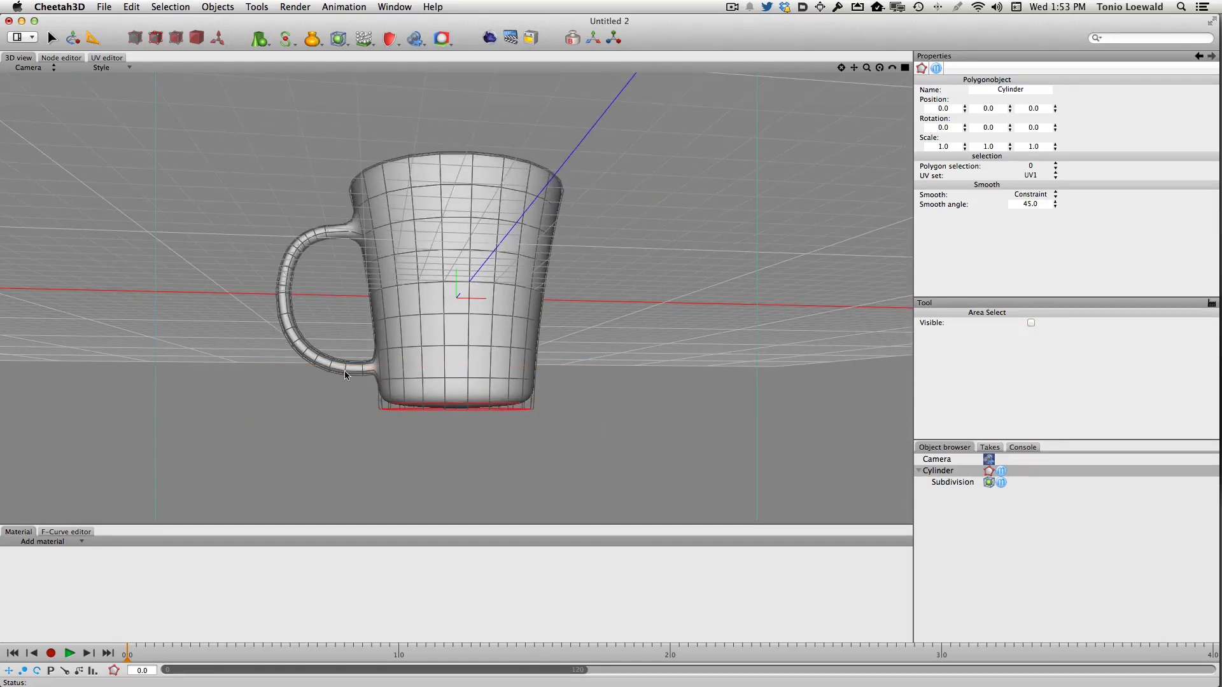
pyautogui.moveTo(649, 382)
pyautogui.mouseDown(button='right')
pyautogui.moveTo(662, 368)
pyautogui.moveTo(663, 307)
pyautogui.moveTo(679, 387)
pyautogui.moveTo(685, 369)
pyautogui.moveTo(687, 379)
pyautogui.moveTo(665, 365)
pyautogui.mouseUp(button='right')
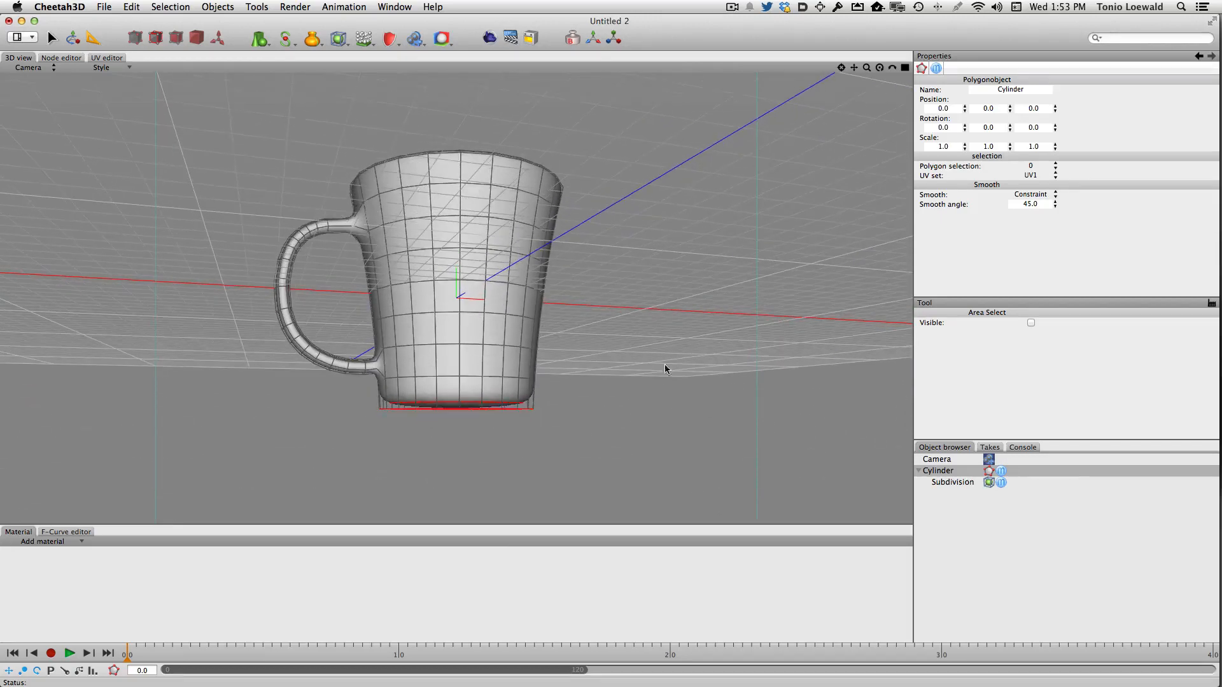
pyautogui.rightClick(674, 212)
pyautogui.click(700, 287)
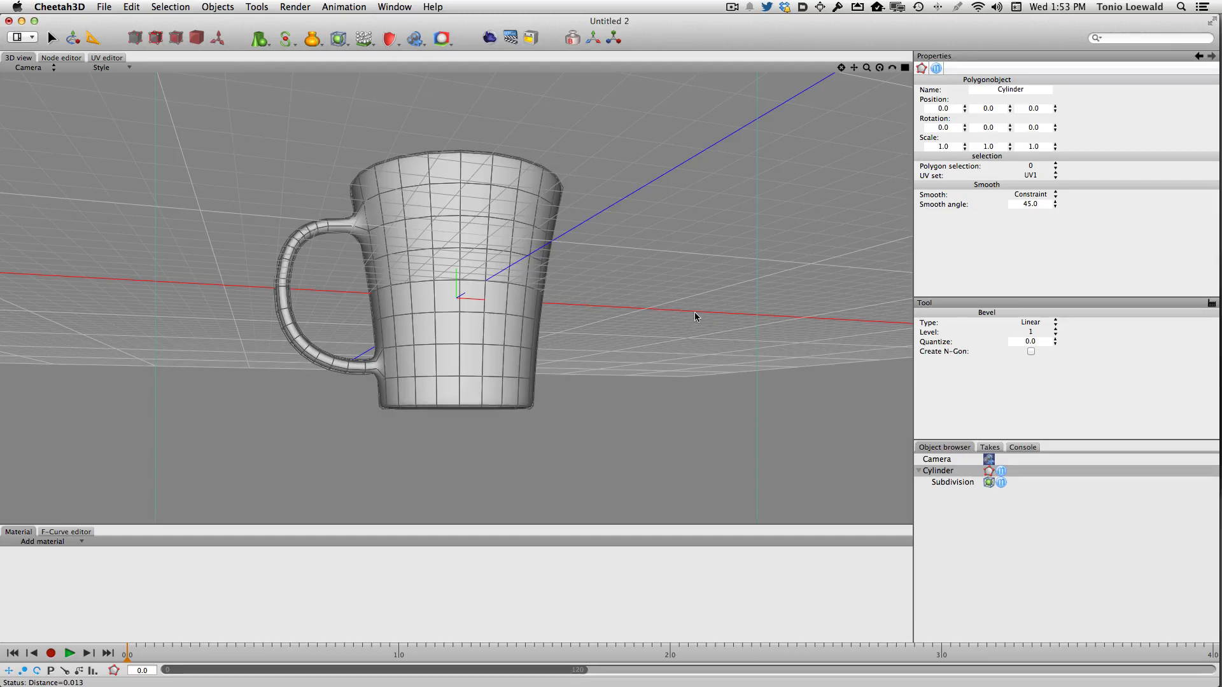
pyautogui.moveTo(673, 317); pyautogui.dragTo(616, 275, button='right')
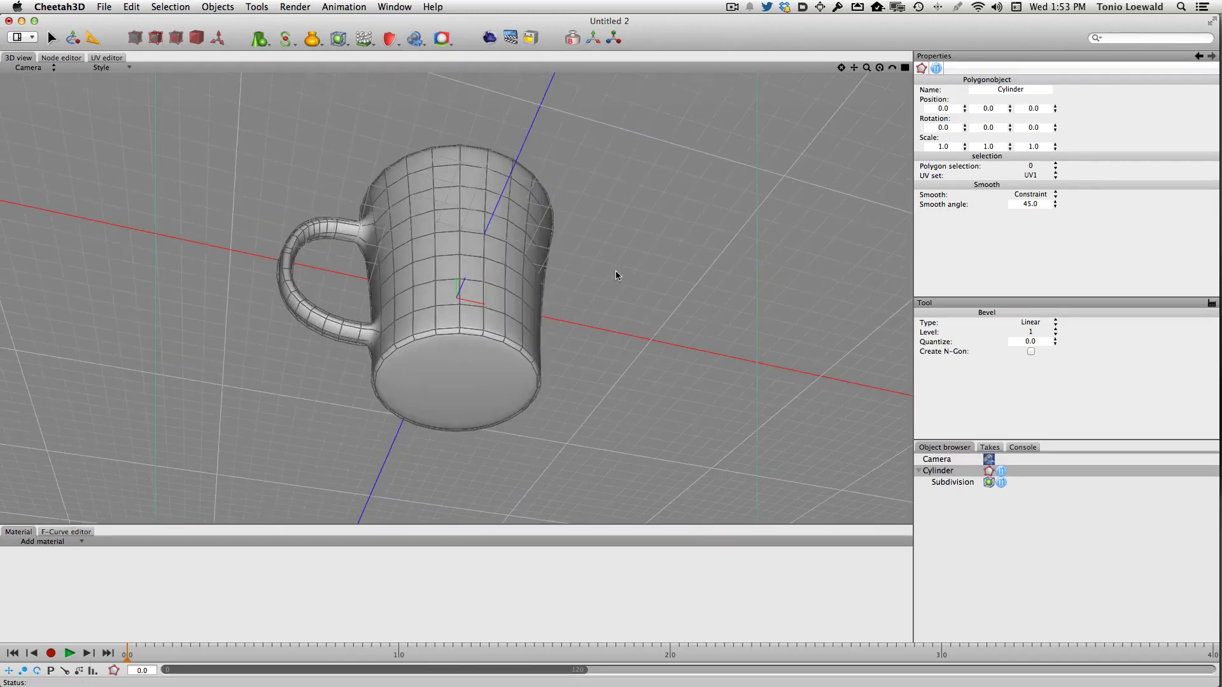
# Step: Bevel the cup's base polygon slightly inward and reselect it with the Transform tool
pyautogui.click(176, 38)
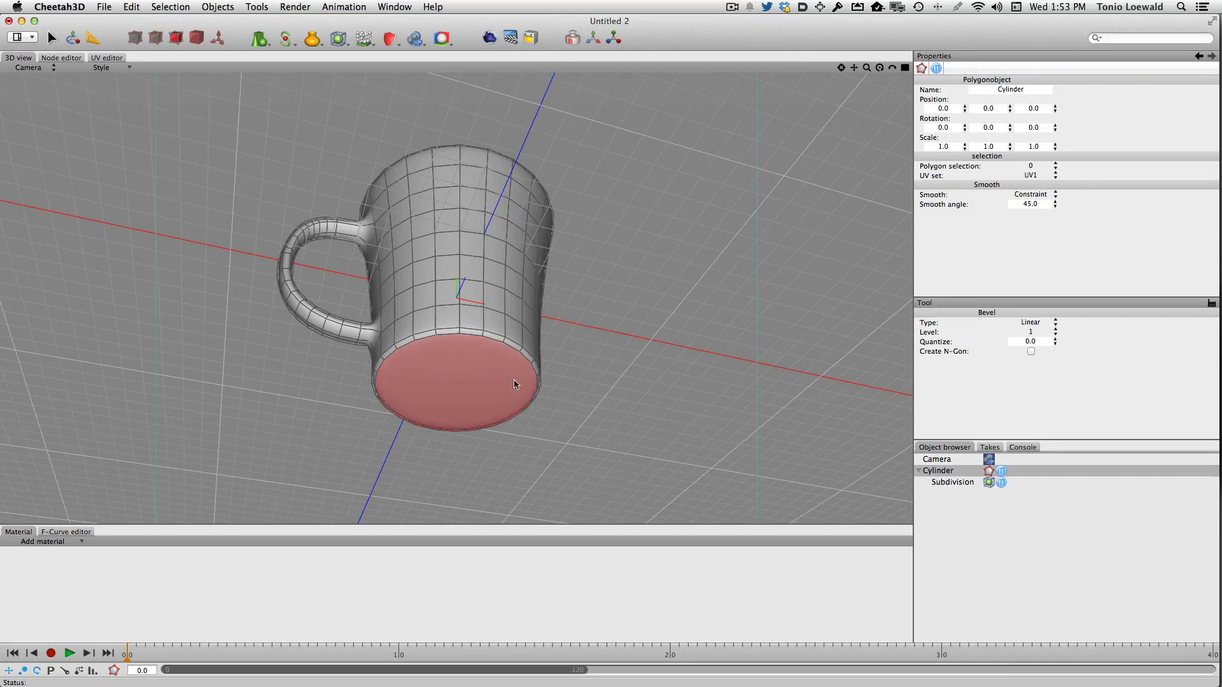
pyautogui.moveTo(515, 384); pyautogui.dragTo(455, 360)
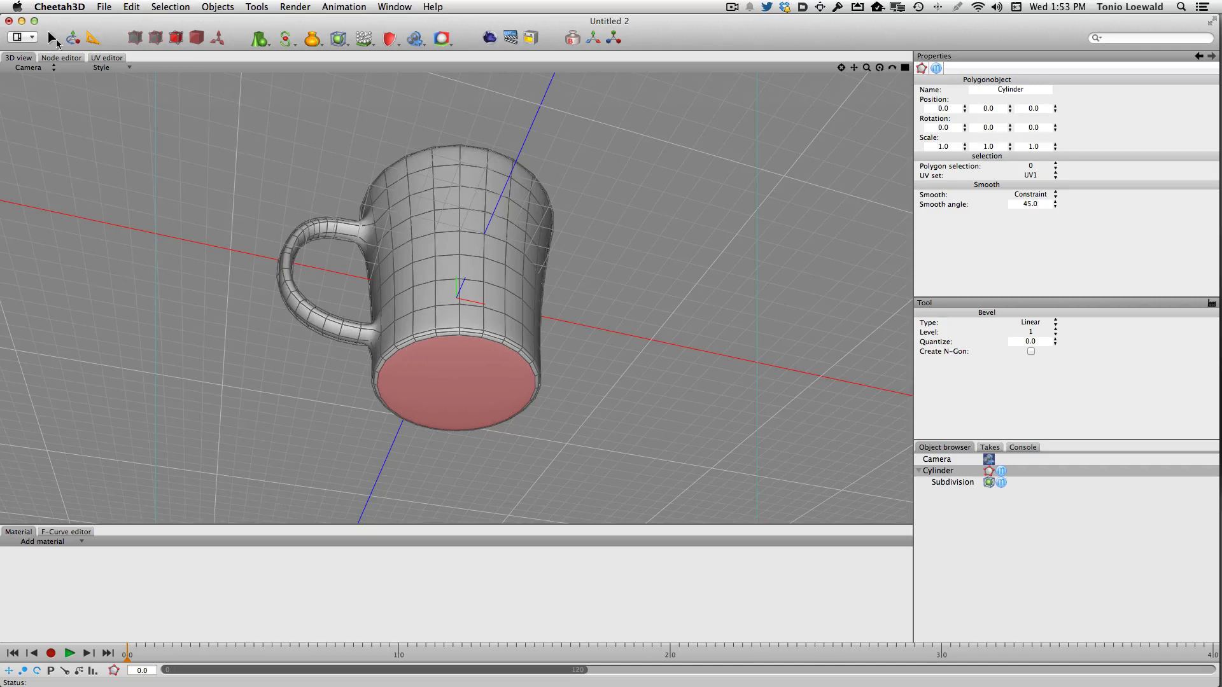
pyautogui.click(73, 38)
pyautogui.click(657, 433)
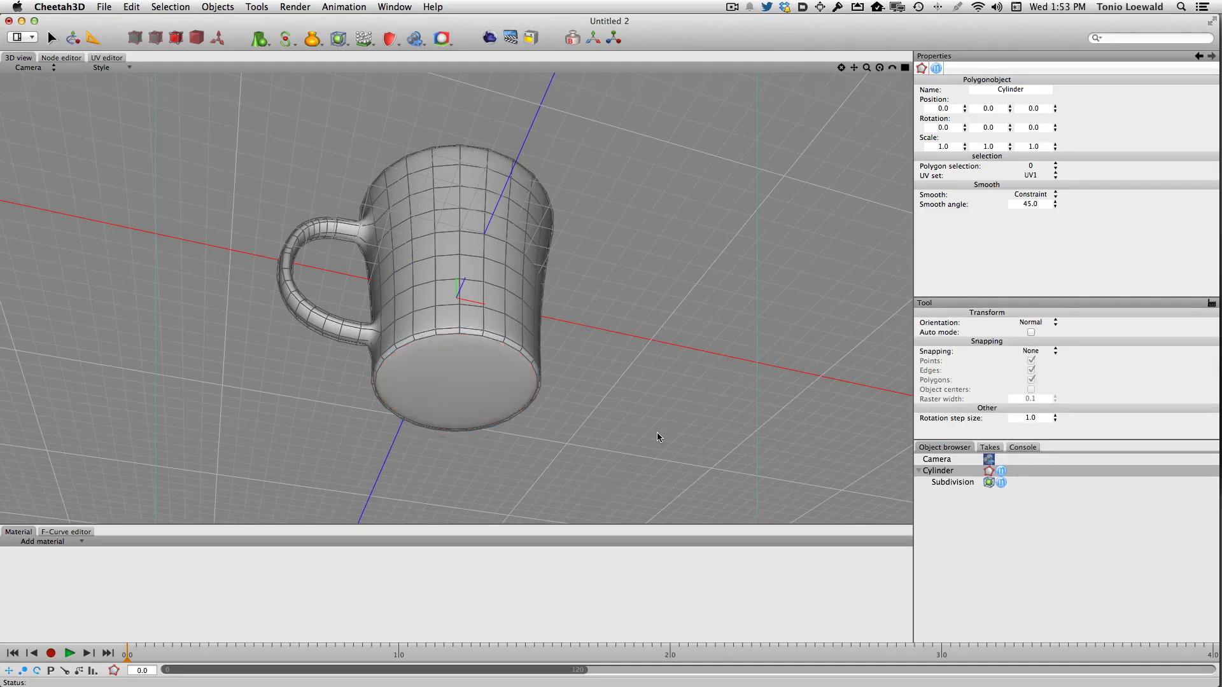
pyautogui.click(445, 385)
pyautogui.press('super+z')
pyautogui.press('super+shift+z')
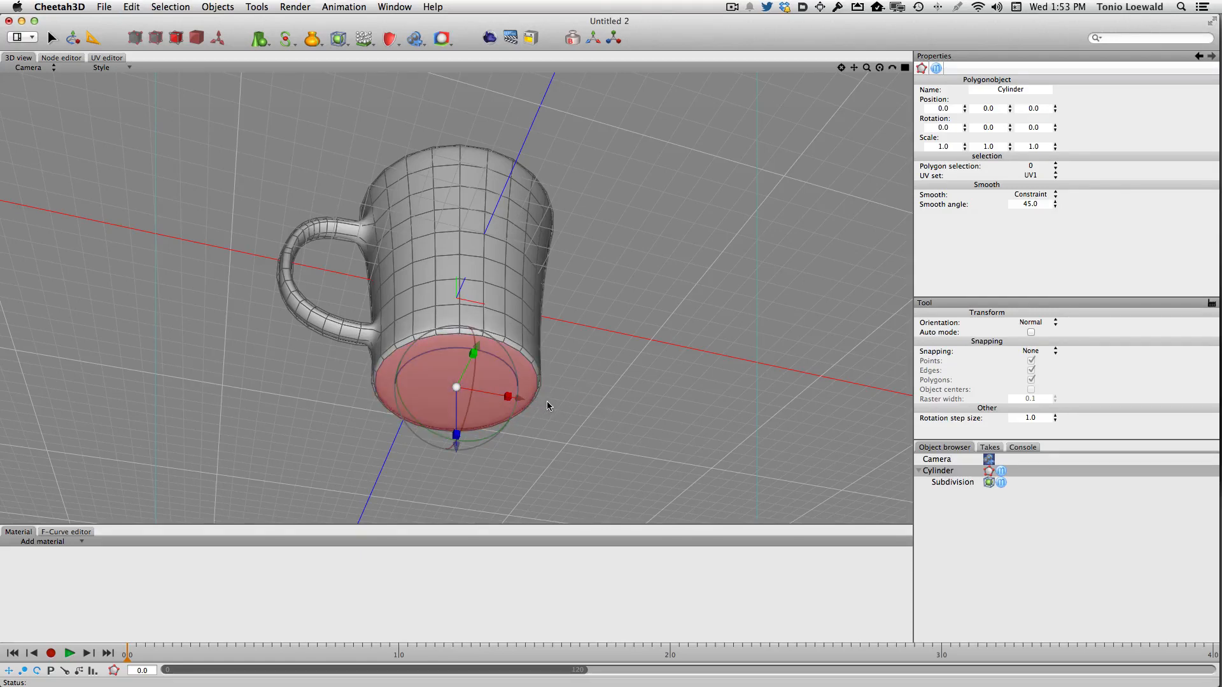
# Step: Scale the base polygon down uniformly and move it slightly up into the cup to recess the underside
pyautogui.moveTo(455, 387); pyautogui.dragTo(495, 319)
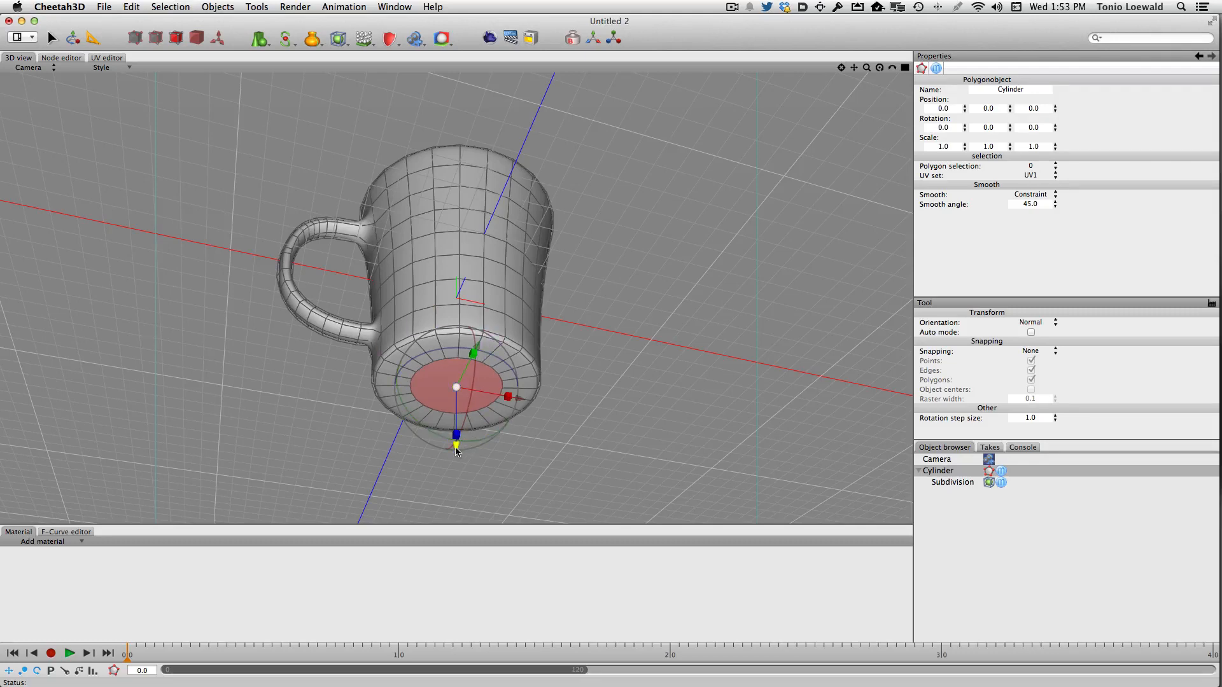
pyautogui.moveTo(456, 447); pyautogui.dragTo(457, 444)
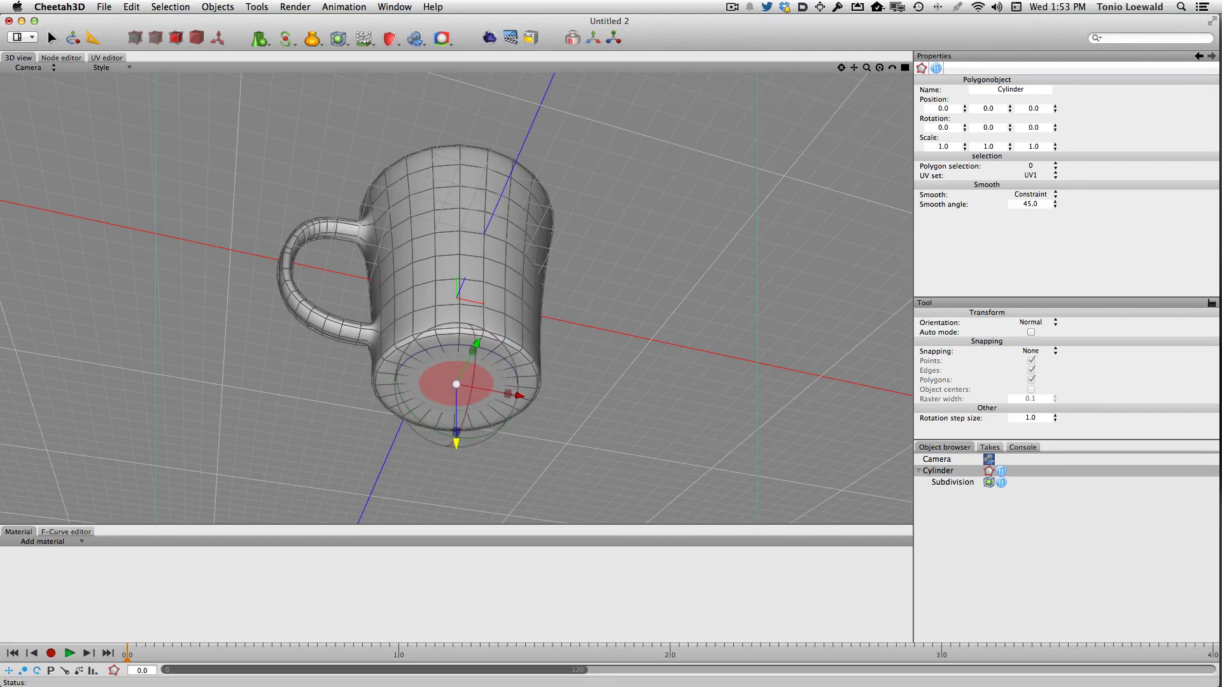
pyautogui.click(636, 393)
pyautogui.moveTo(638, 393); pyautogui.dragTo(623, 472, button='right')
pyautogui.moveTo(599, 280); pyautogui.dragTo(554, 281, button='right')
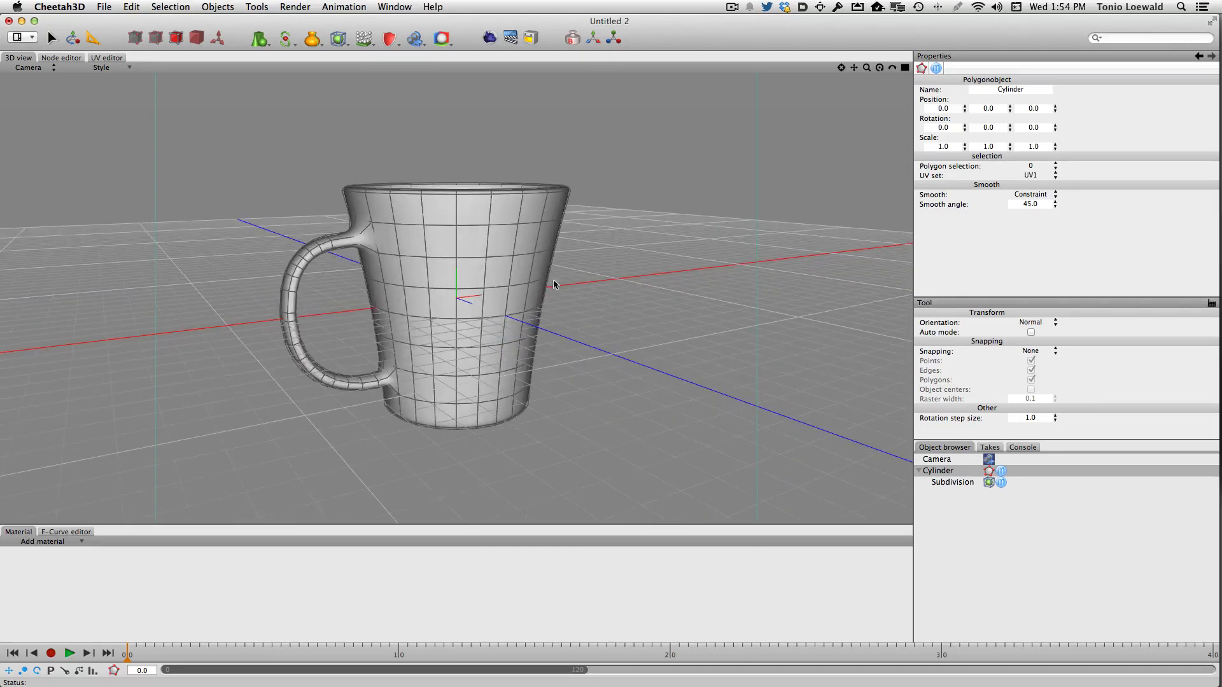
pyautogui.moveTo(628, 304); pyautogui.dragTo(602, 297, button='right')
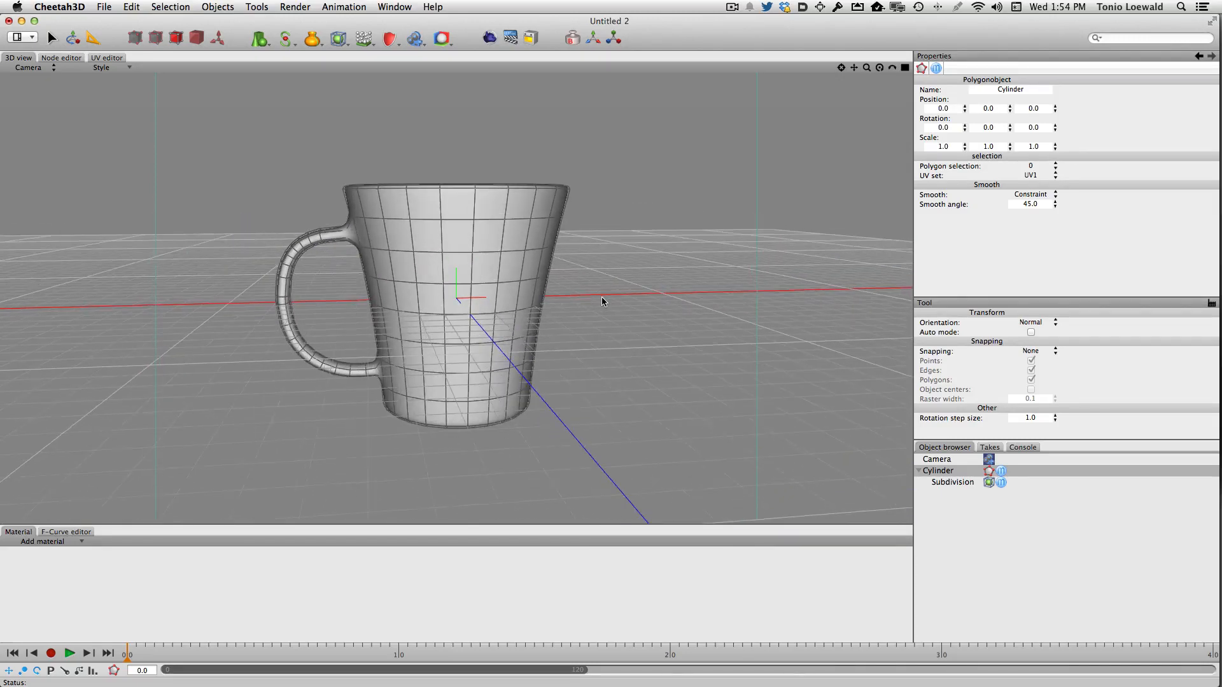
pyautogui.rightClick(658, 275)
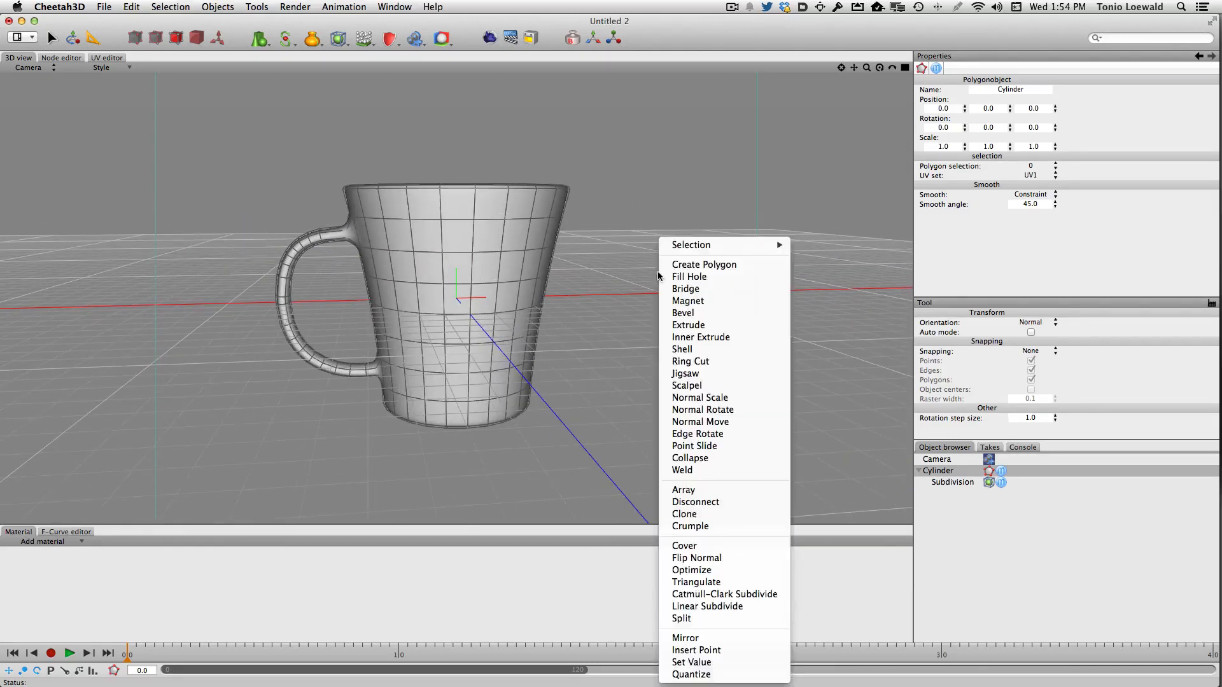
pyautogui.click(691, 361)
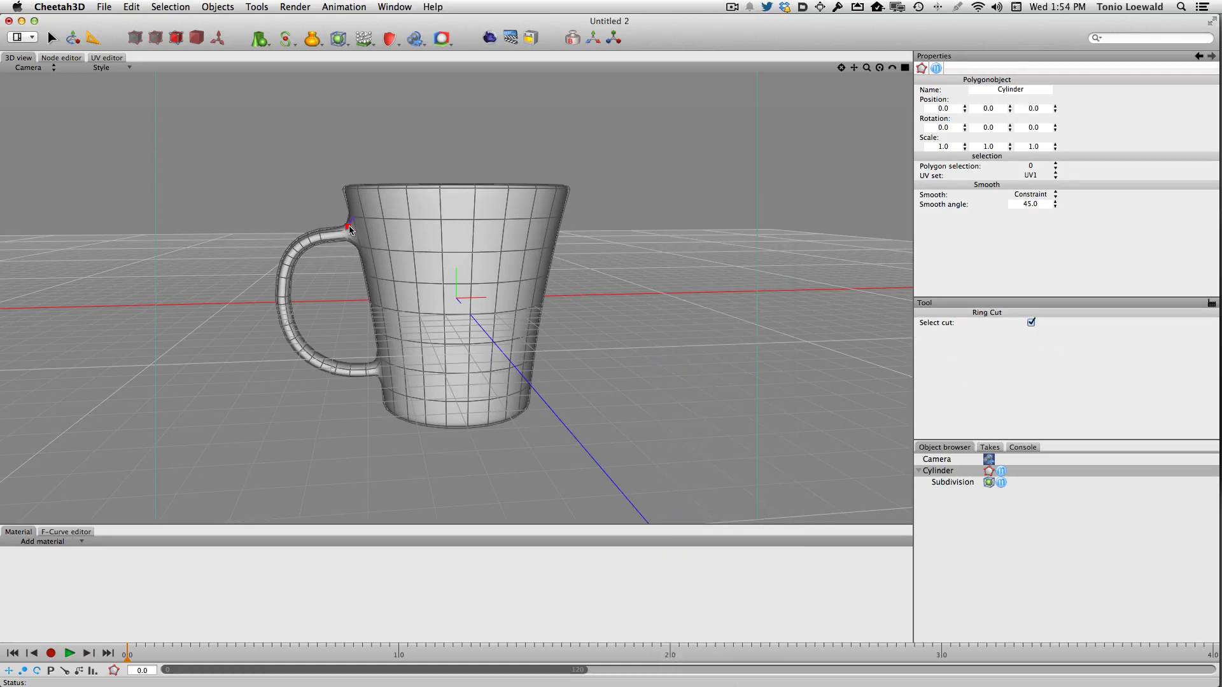
pyautogui.scroll(3, 349, 230)
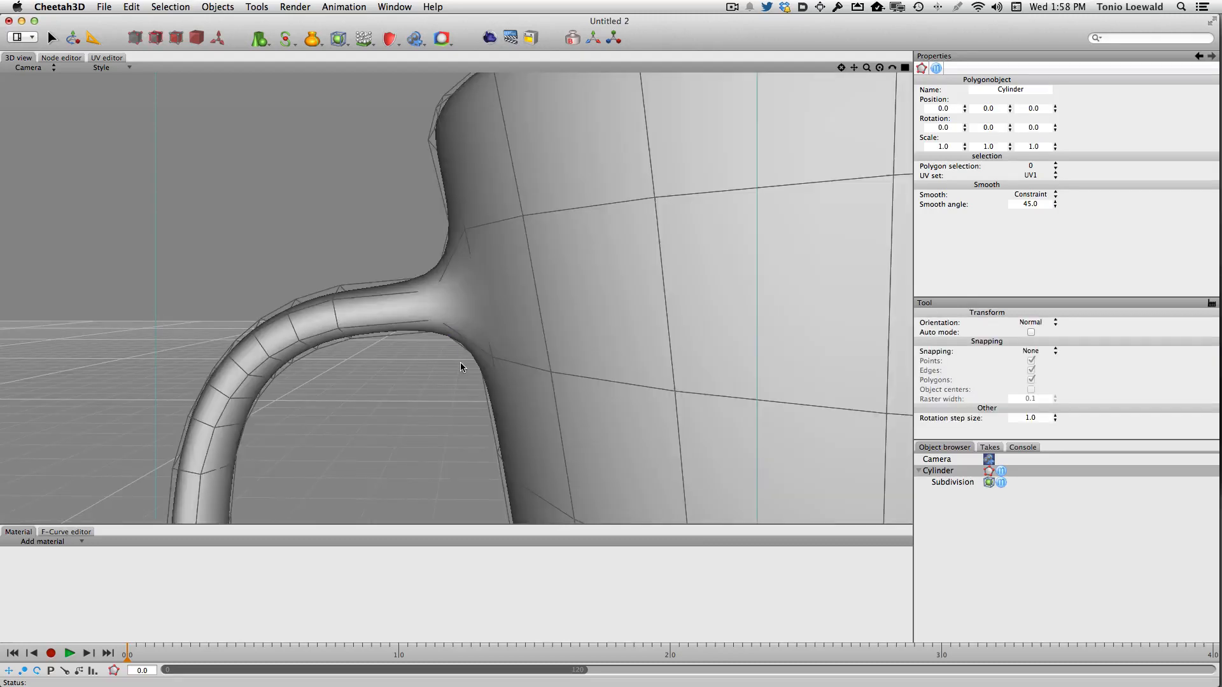
# Step: Ring-select the edges that join the upper end of the handle to the cup wall
pyautogui.rightClick(416, 382)
pyautogui.moveTo(448, 385)
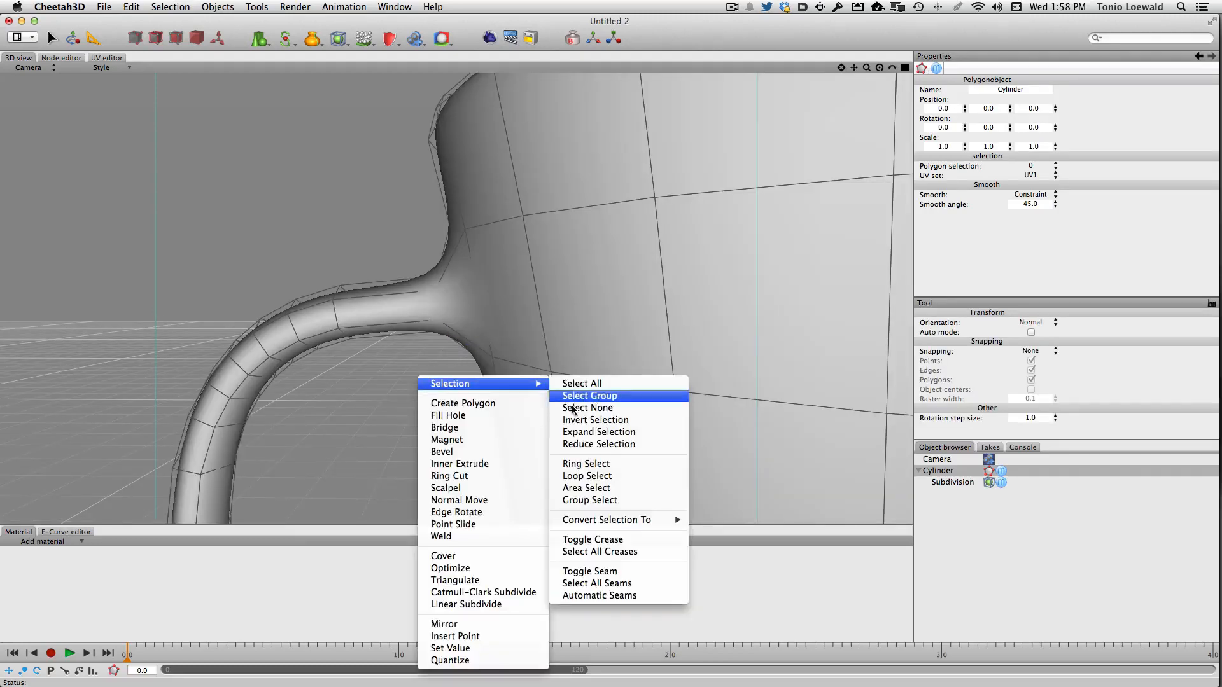
pyautogui.click(581, 468)
pyautogui.click(446, 249)
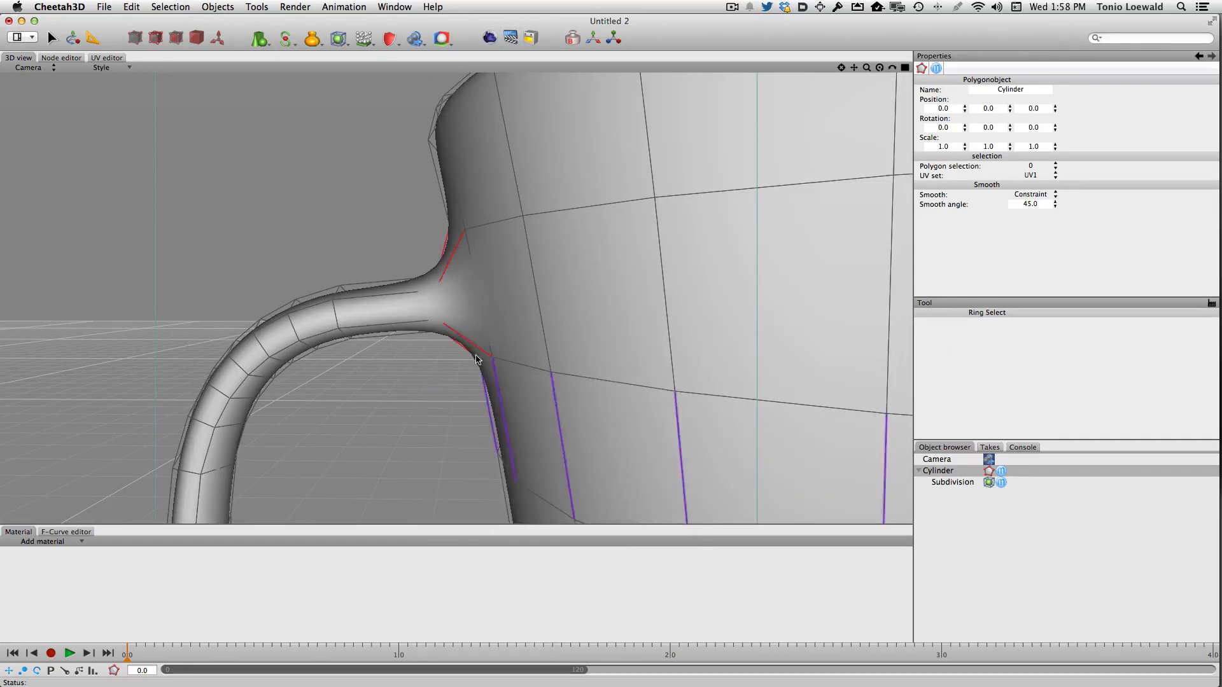
# Step: Switch to polygon mode and add a ring cut through the polygons of the handle's upper joint
pyautogui.rightClick(442, 391)
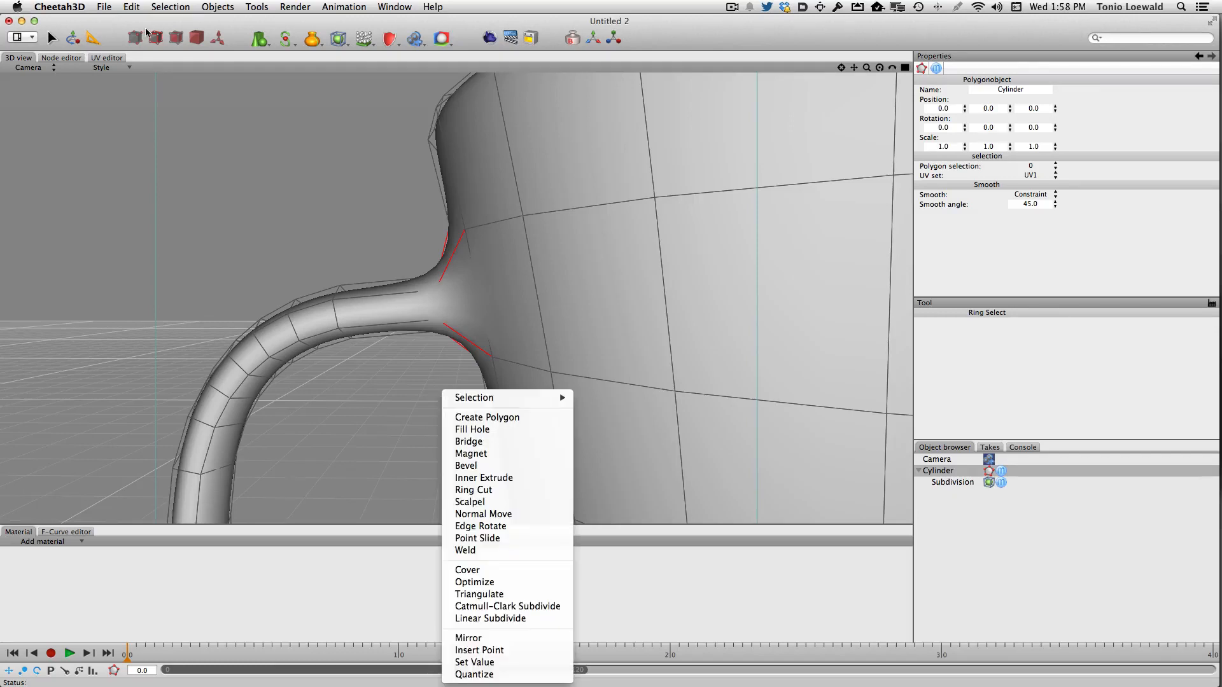
pyautogui.click(180, 40)
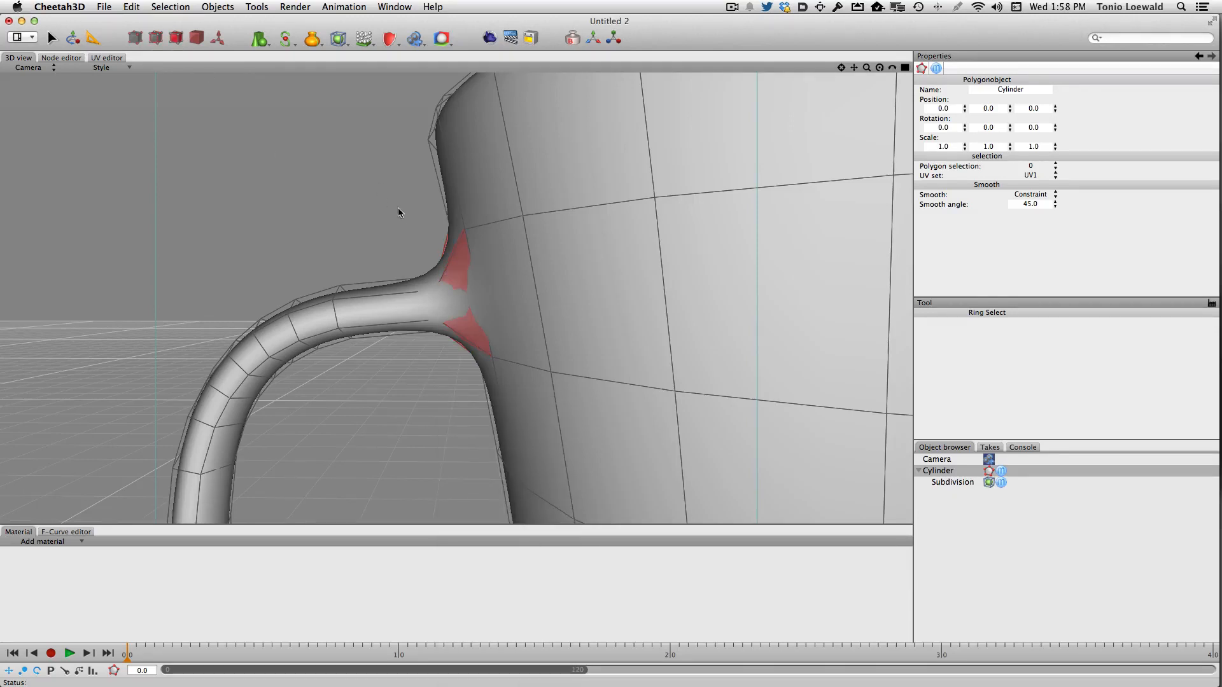
pyautogui.rightClick(449, 399)
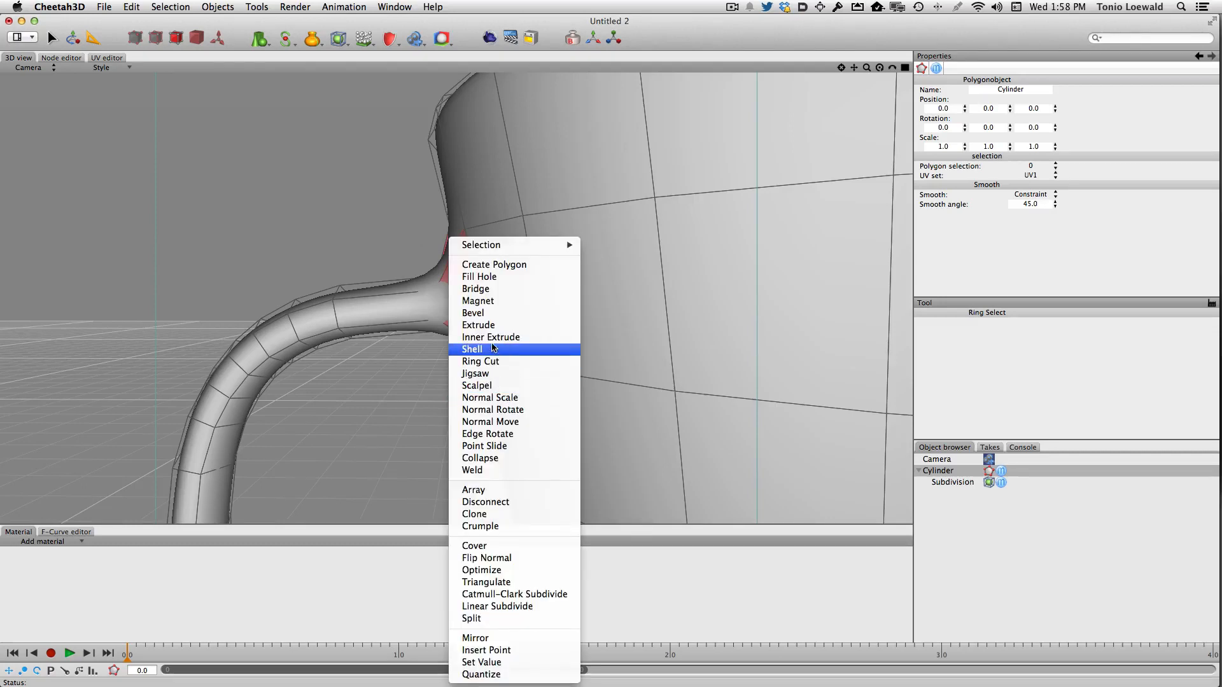
pyautogui.click(487, 362)
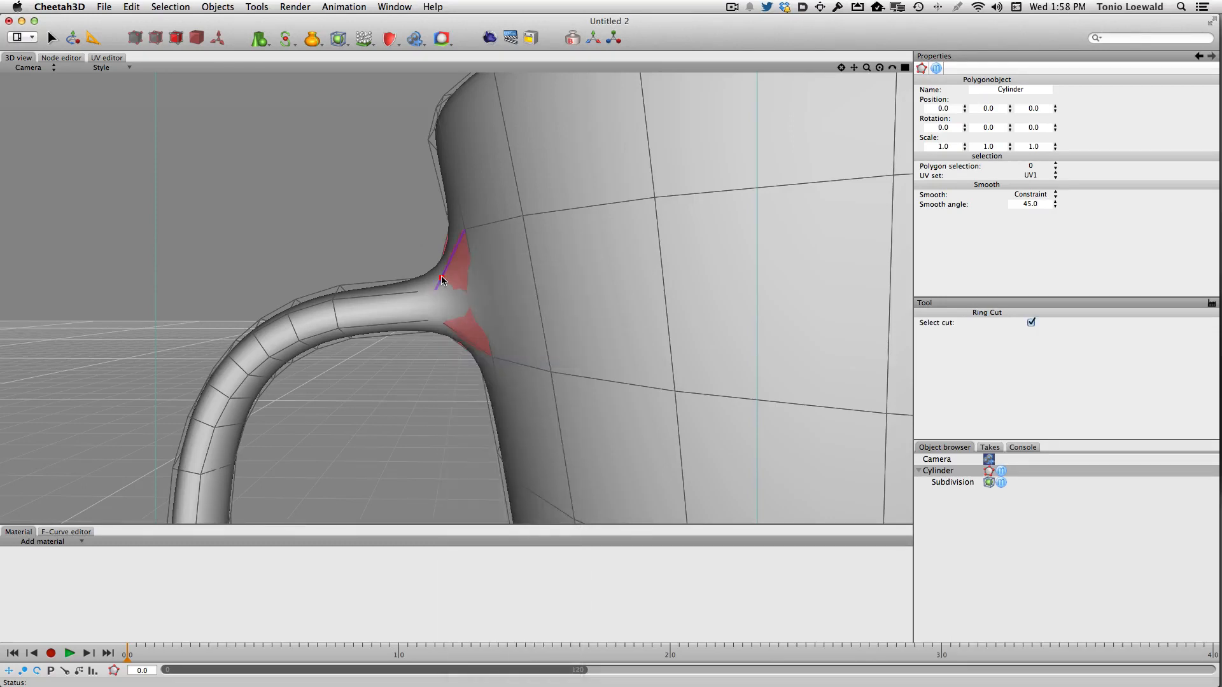
pyautogui.click(441, 275)
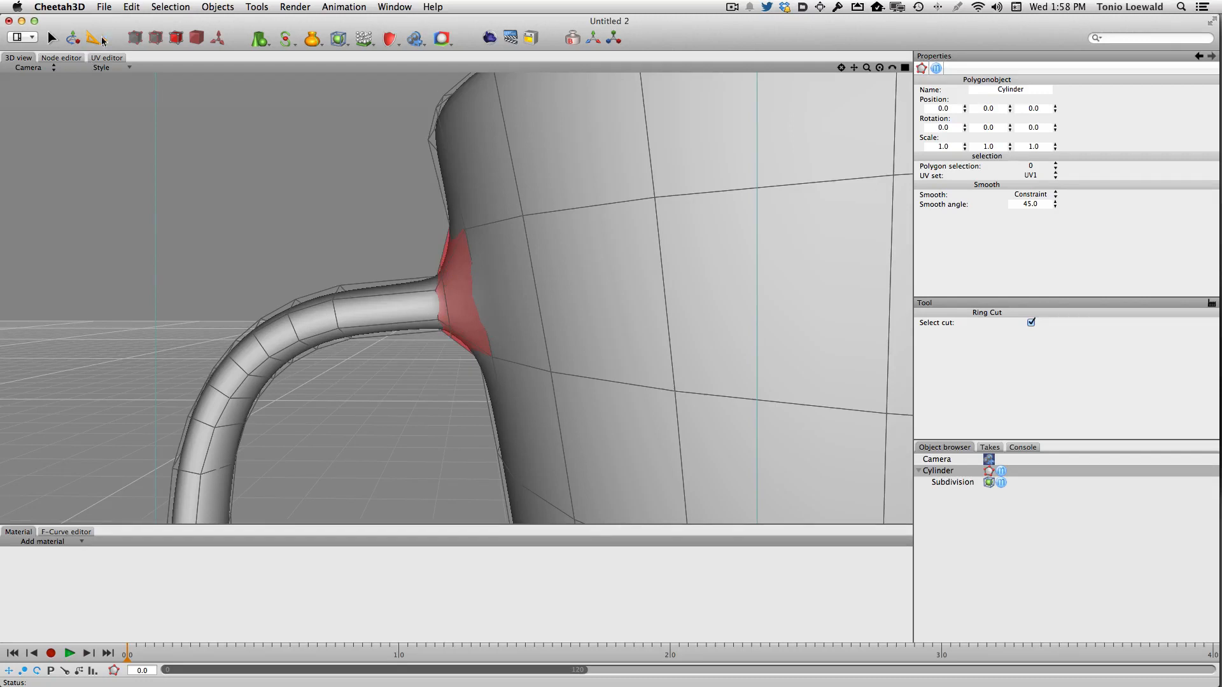
# Step: Loop-select the newly cut edge loop at the handle's upper joint and move it closer to the cup wall
pyautogui.click(156, 39)
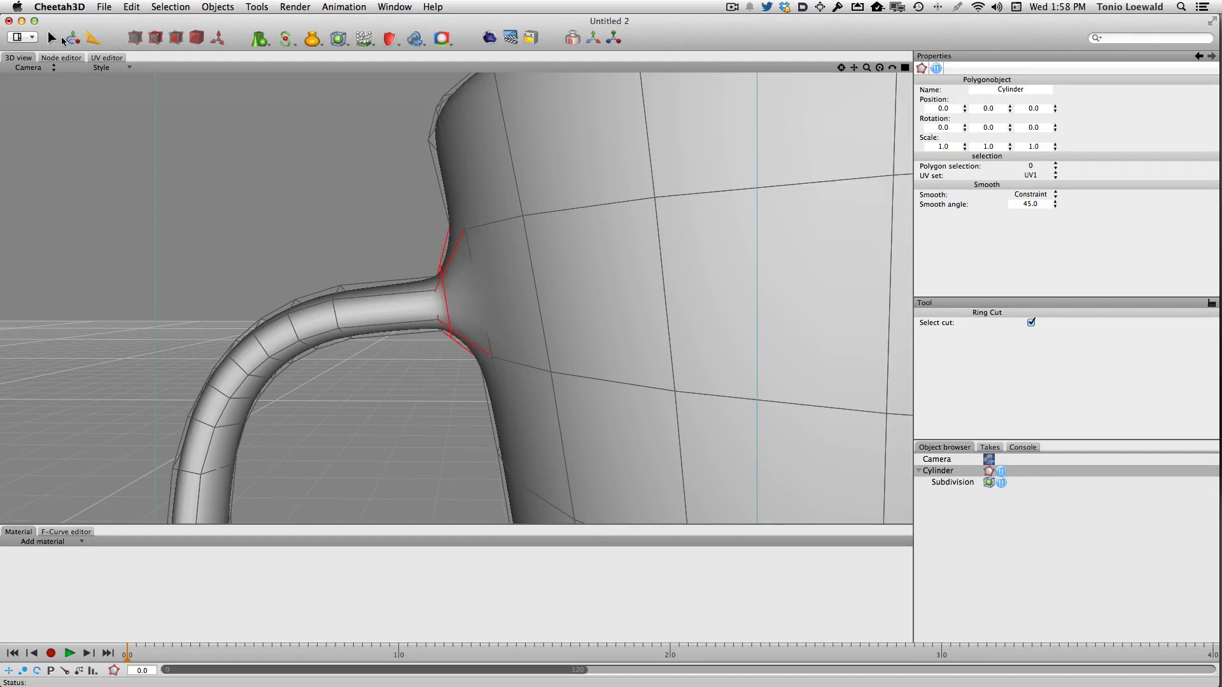
pyautogui.click(75, 37)
pyautogui.click(255, 167)
pyautogui.rightClick(414, 459)
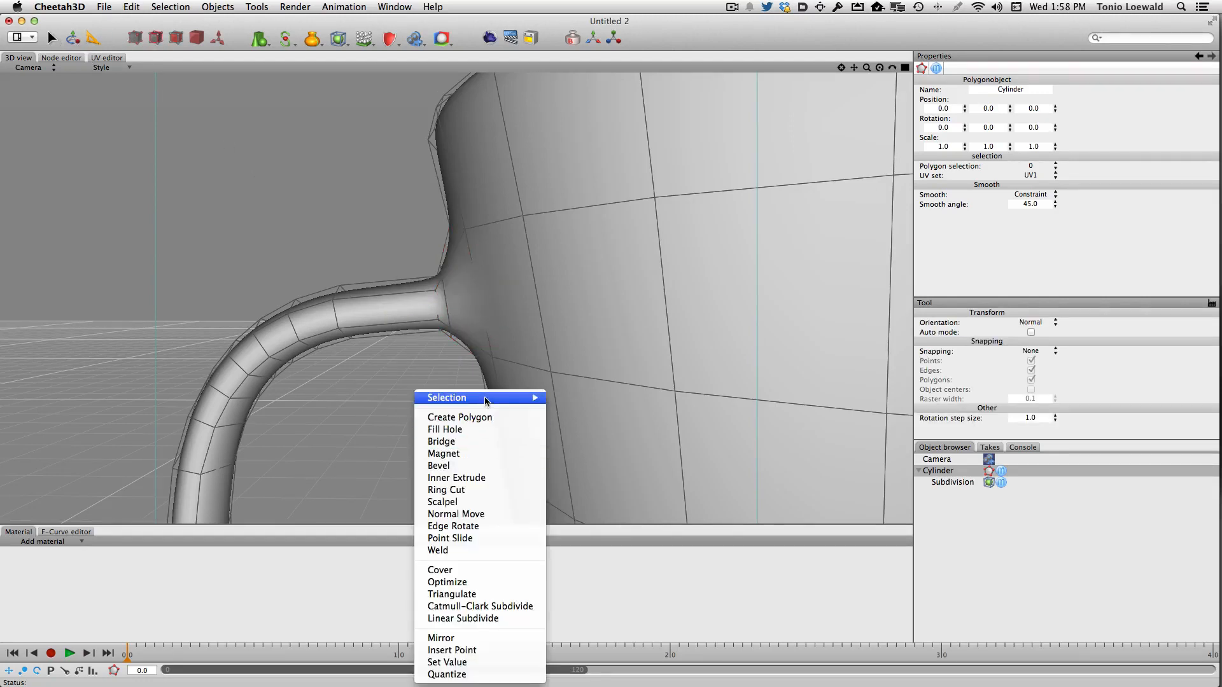
pyautogui.moveTo(485, 399)
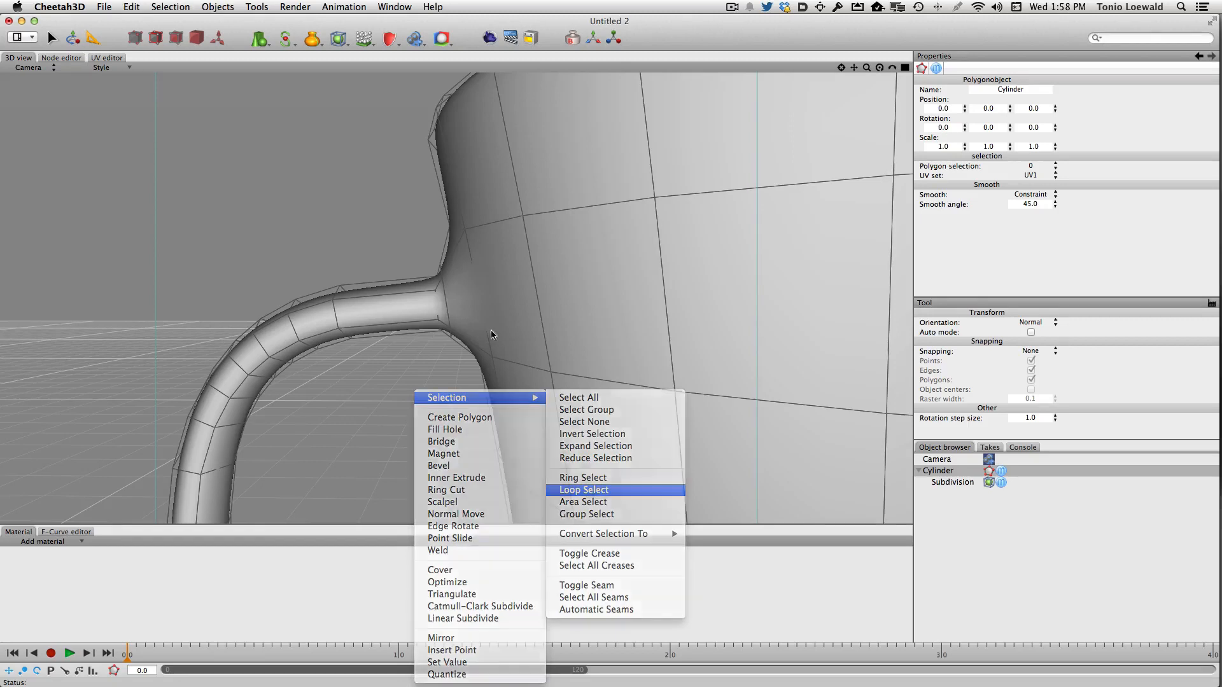
pyautogui.click(627, 498)
pyautogui.click(446, 306)
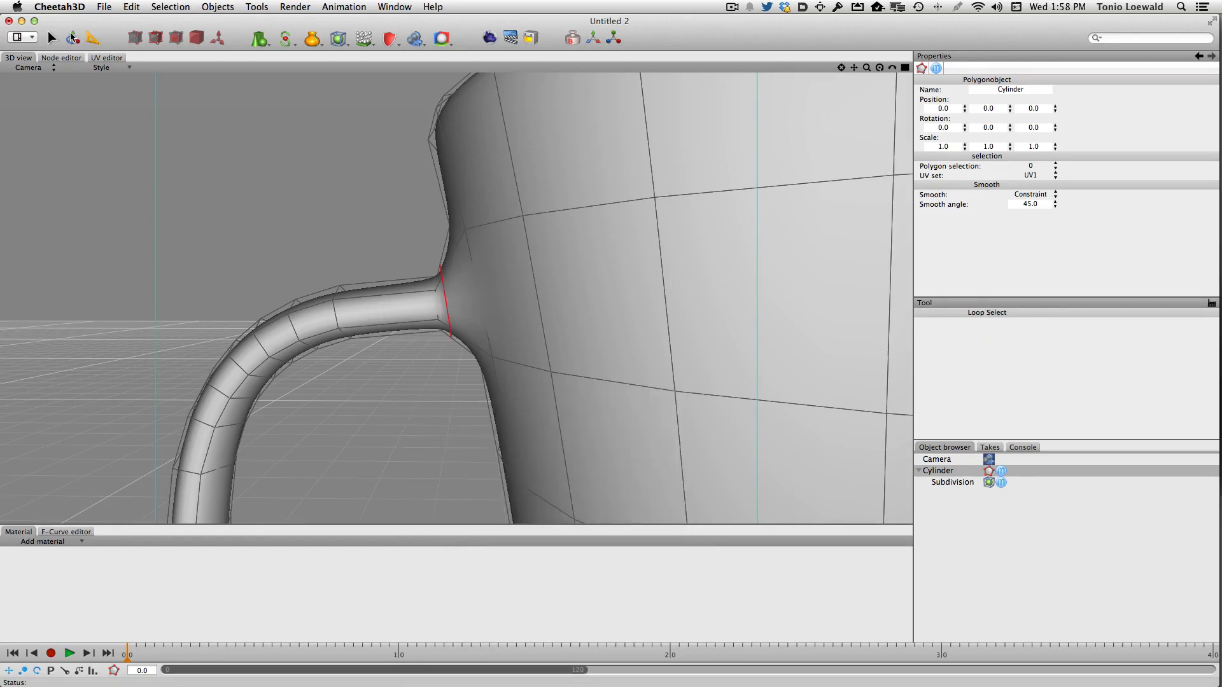
pyautogui.click(73, 37)
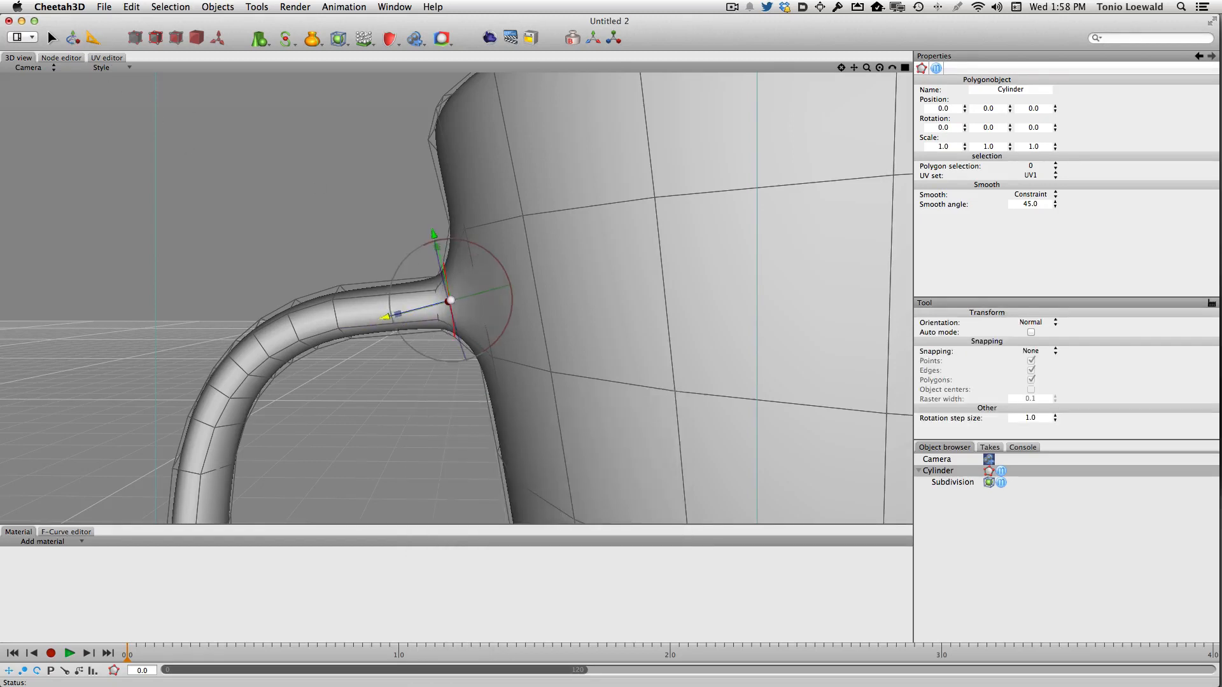
pyautogui.moveTo(449, 300); pyautogui.dragTo(464, 297)
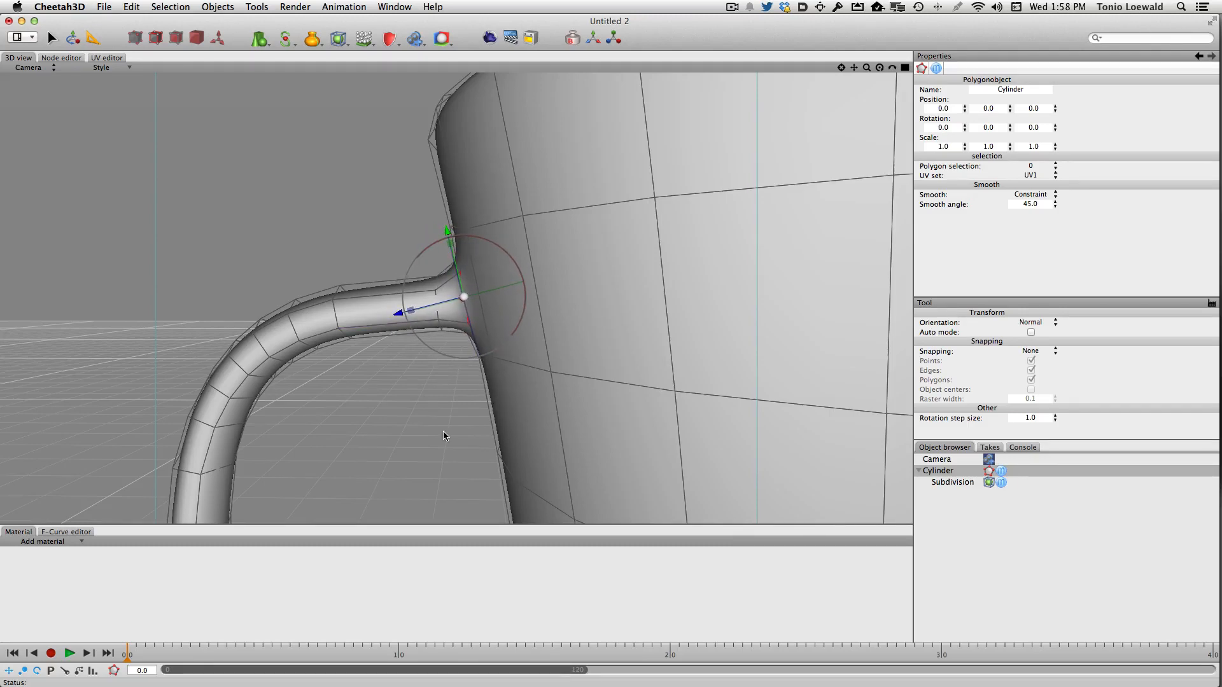
# Step: Ring-select the edges joining the handle's lower end to the cup and add a ring cut across them
pyautogui.scroll(-10, 444, 433)
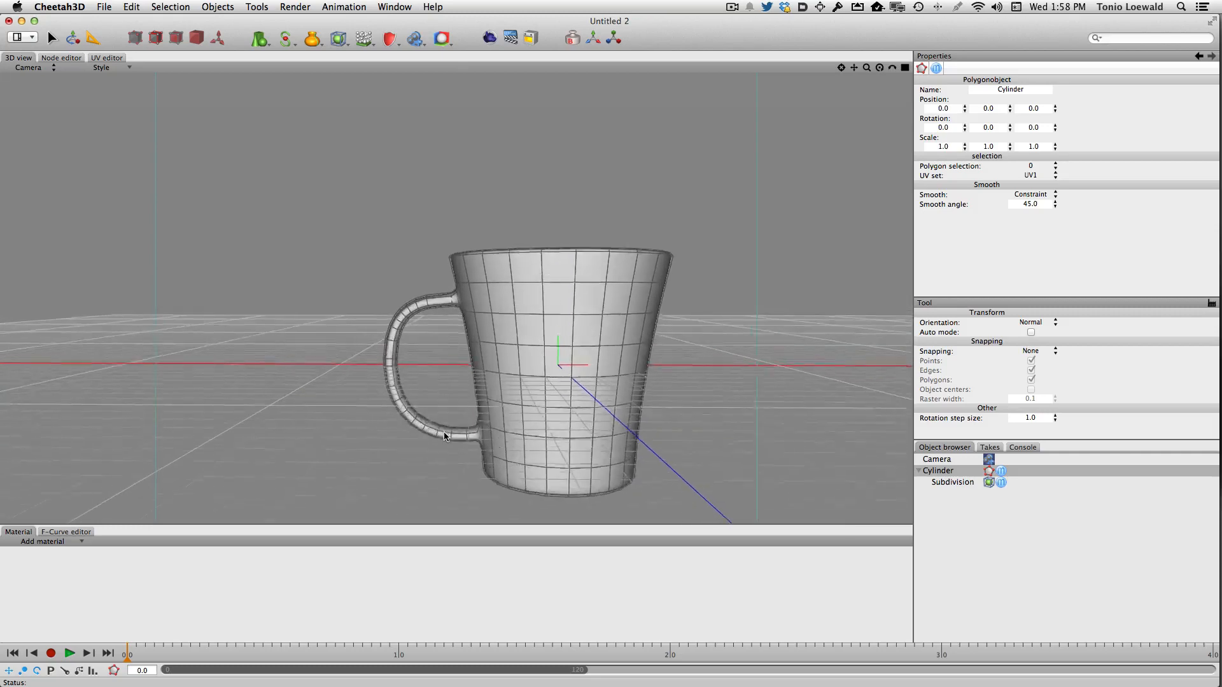
pyautogui.scroll(2, 444, 436)
pyautogui.rightClick(438, 366)
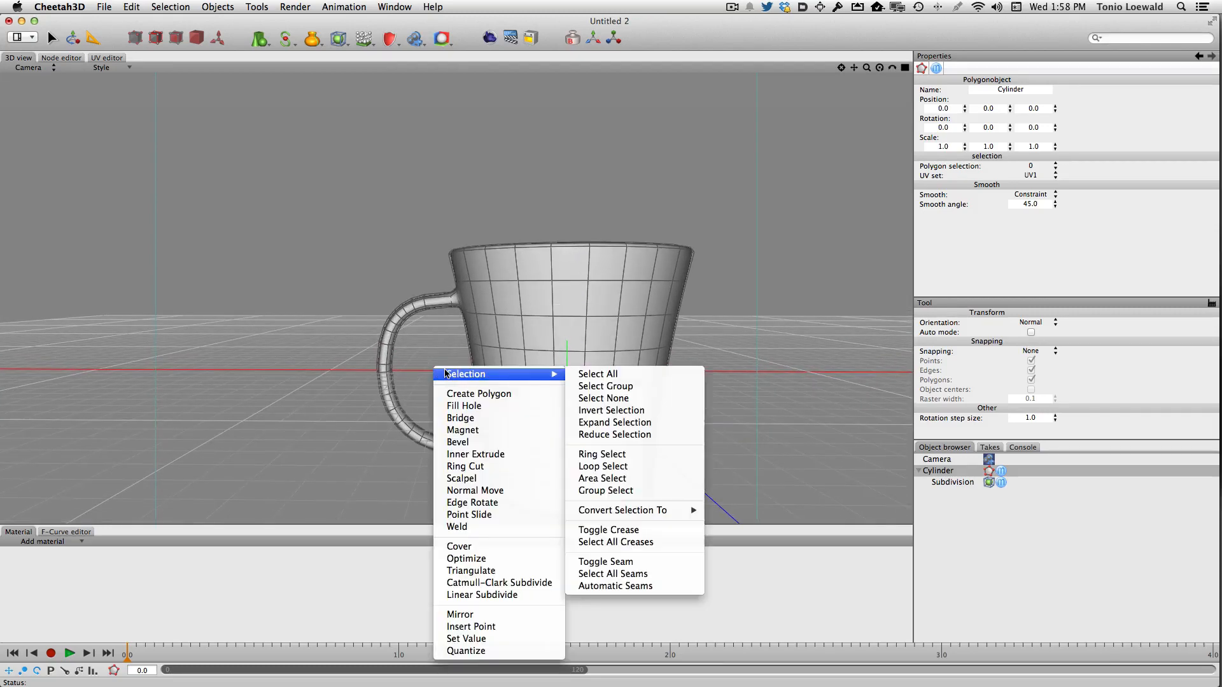
pyautogui.click(598, 453)
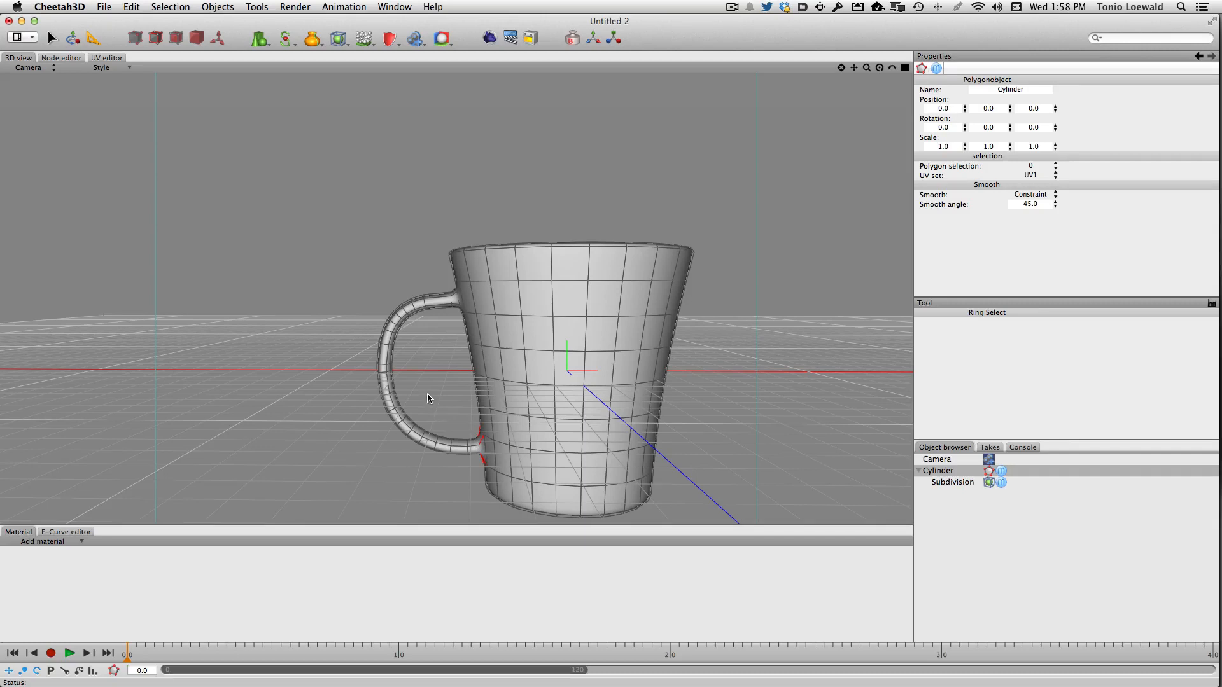
pyautogui.click(841, 68)
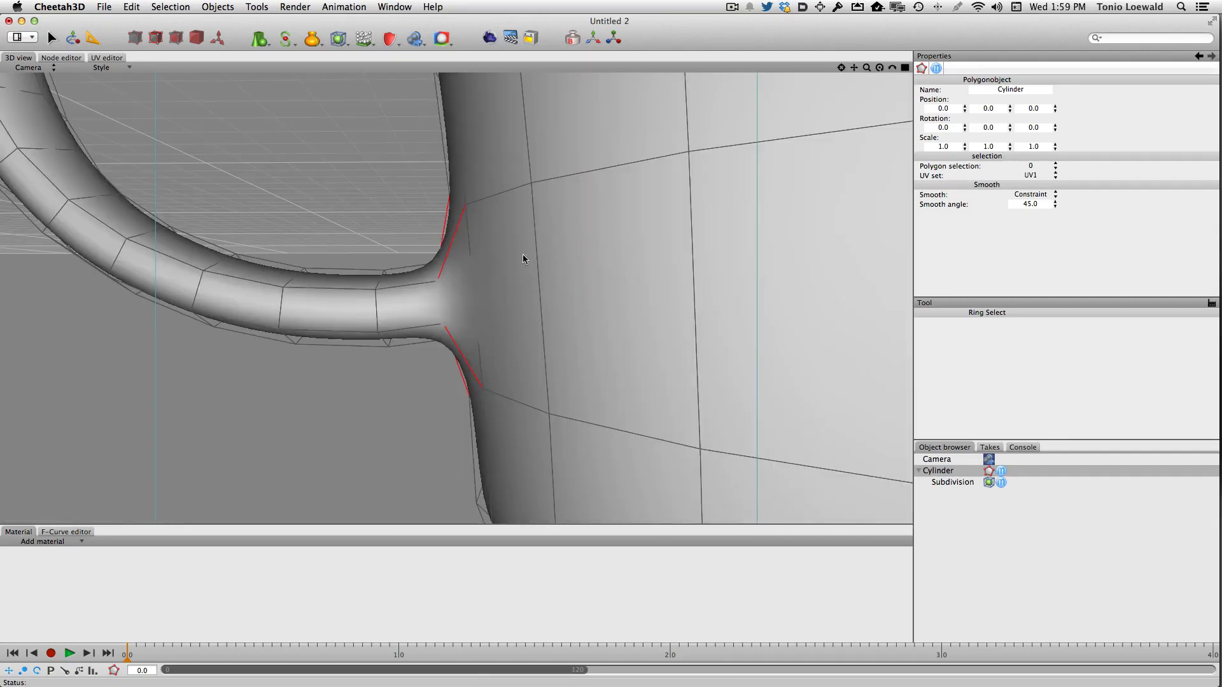
pyautogui.rightClick(343, 471)
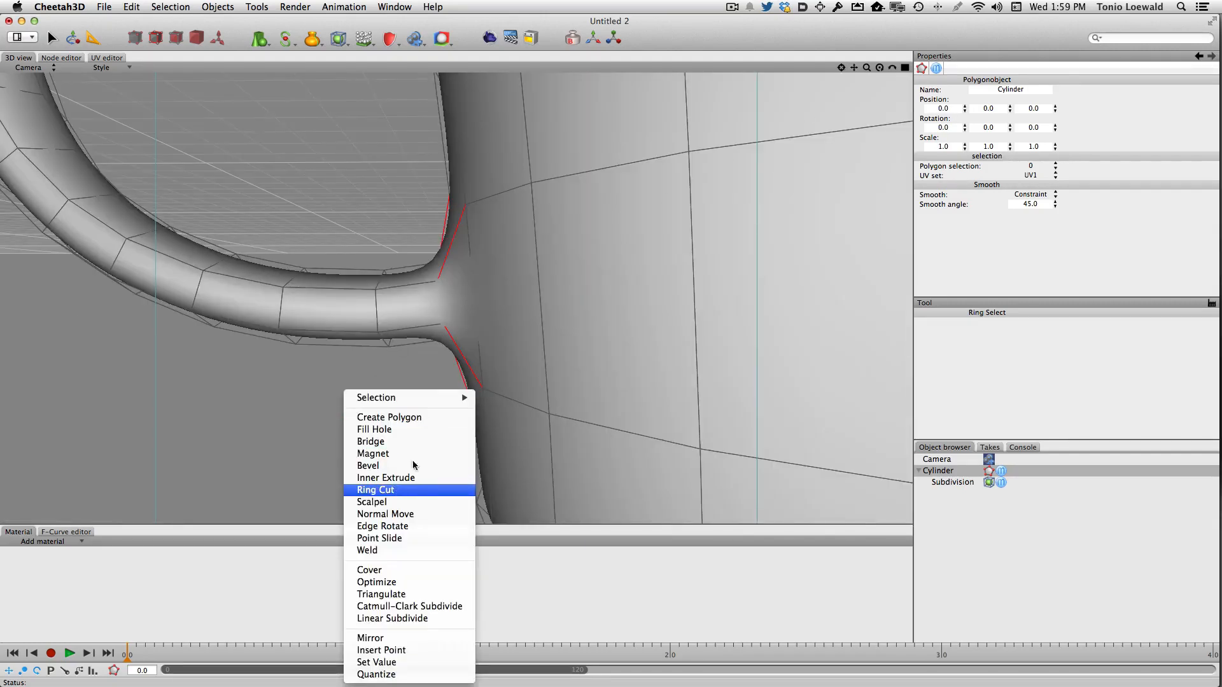
pyautogui.click(411, 490)
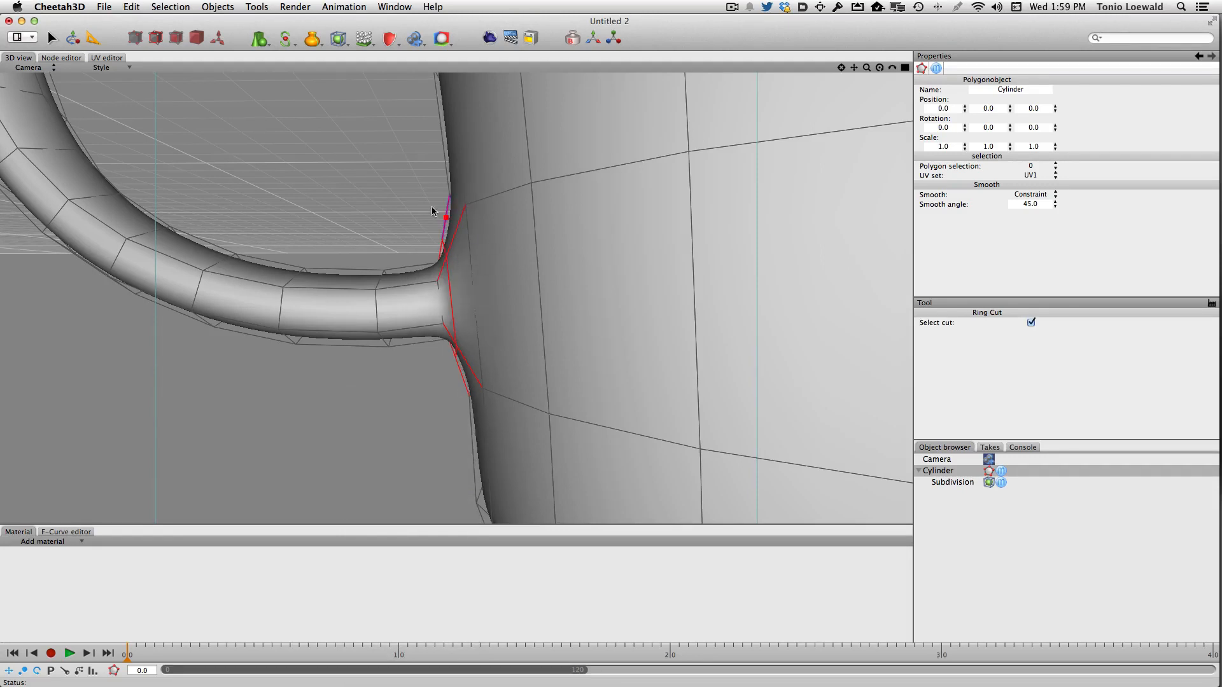
# Step: Loop-select the new edge loop at the handle's lower joint, move it closer to the cup wall, and deselect it
pyautogui.click(75, 38)
pyautogui.click(265, 163)
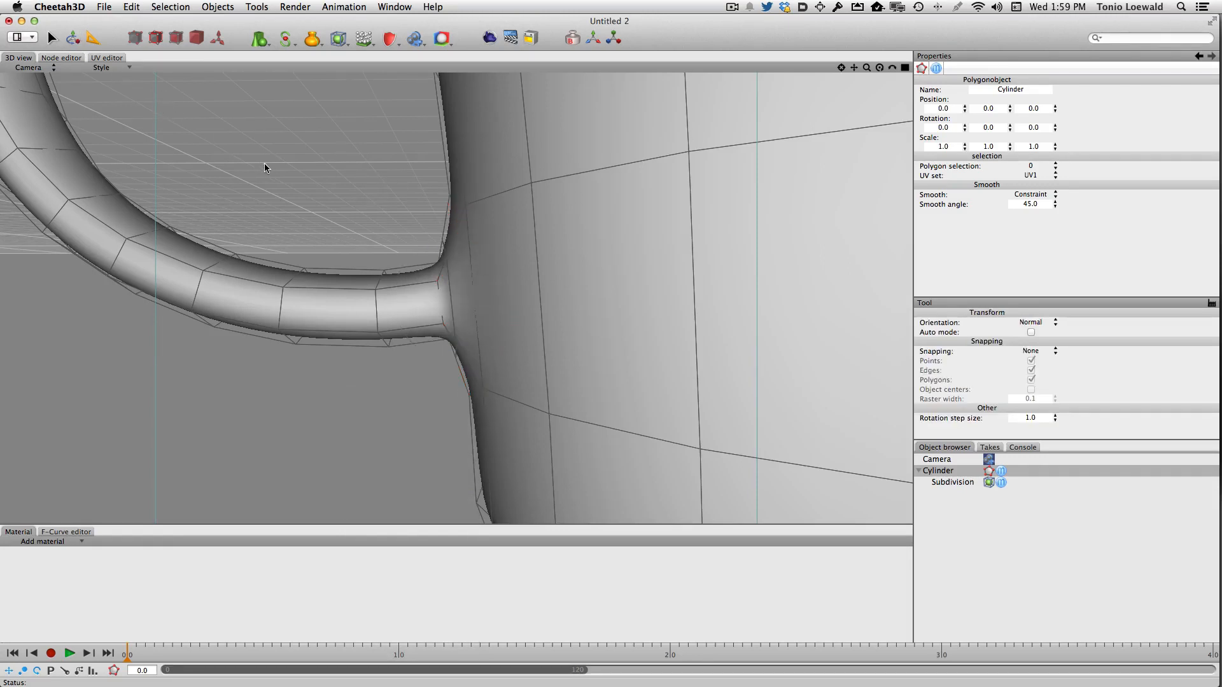
pyautogui.rightClick(268, 163)
pyautogui.moveTo(306, 169)
pyautogui.click(440, 262)
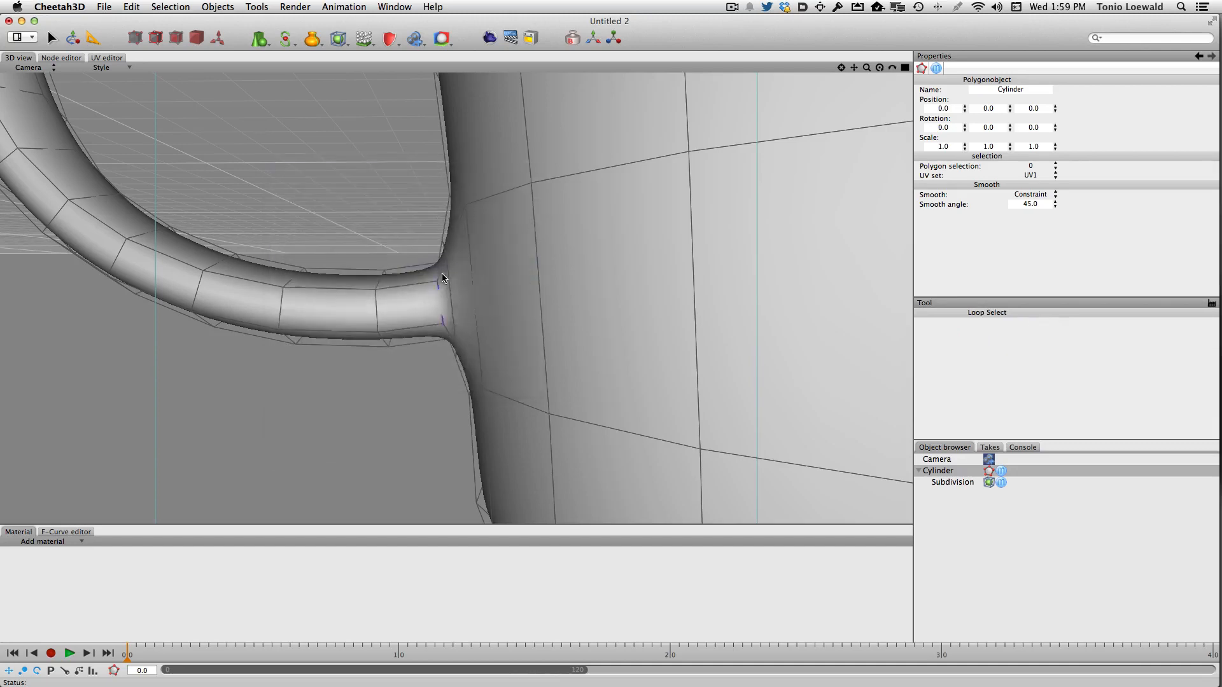
pyautogui.click(449, 283)
pyautogui.click(73, 38)
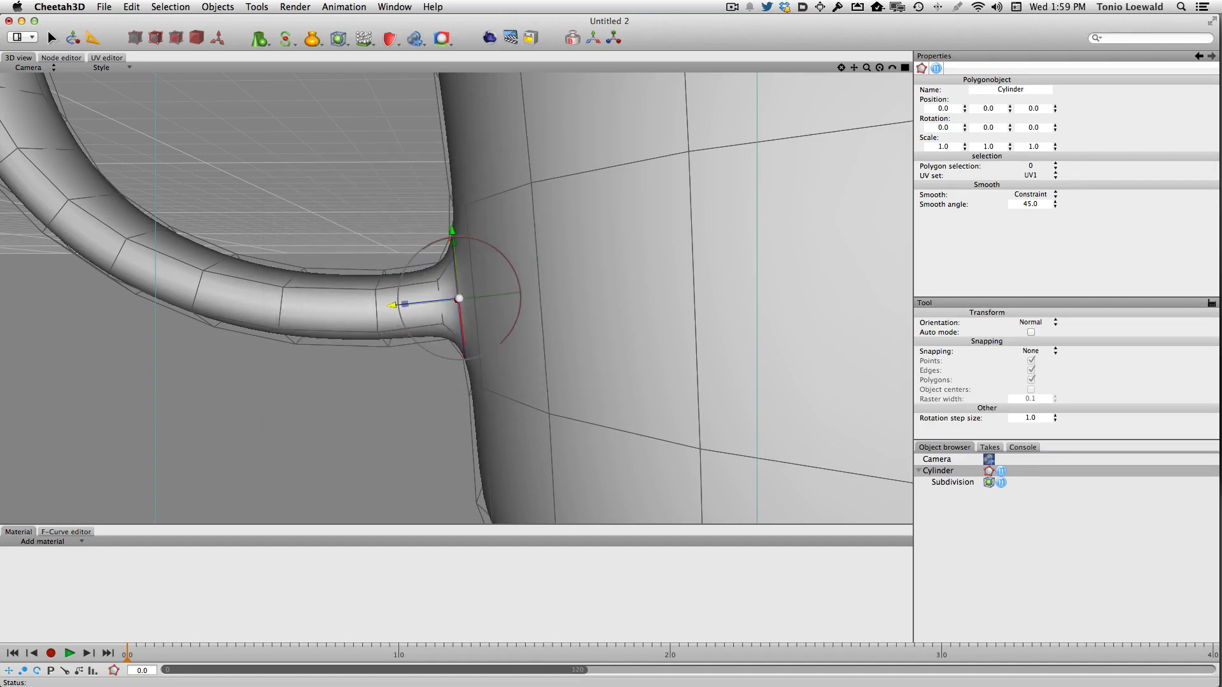
pyautogui.scroll(-5, 514, 337)
pyautogui.scroll(-2, 514, 337)
pyautogui.click(707, 312)
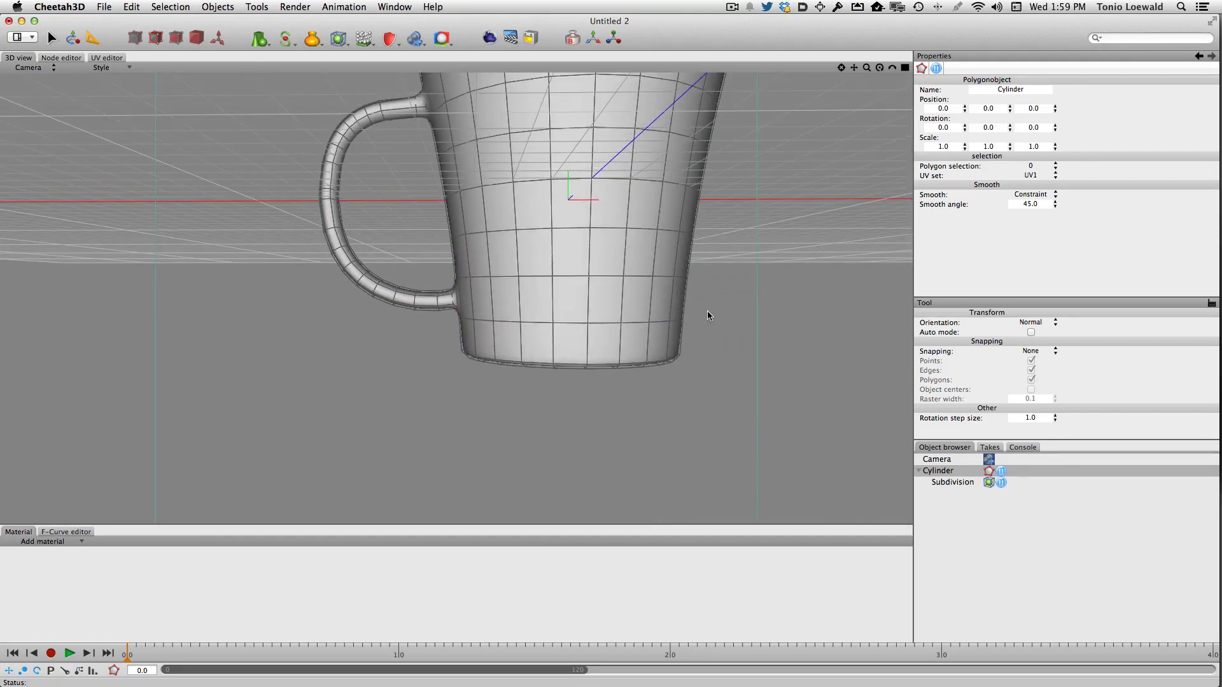
pyautogui.click(841, 69)
pyautogui.moveTo(608, 213)
pyautogui.keyDown('alt'); pyautogui.mouseDown()
pyautogui.moveTo(603, 267)
pyautogui.moveTo(549, 238)
pyautogui.moveTo(603, 255)
pyautogui.moveTo(604, 235)
pyautogui.mouseUp(); pyautogui.keyUp('alt')
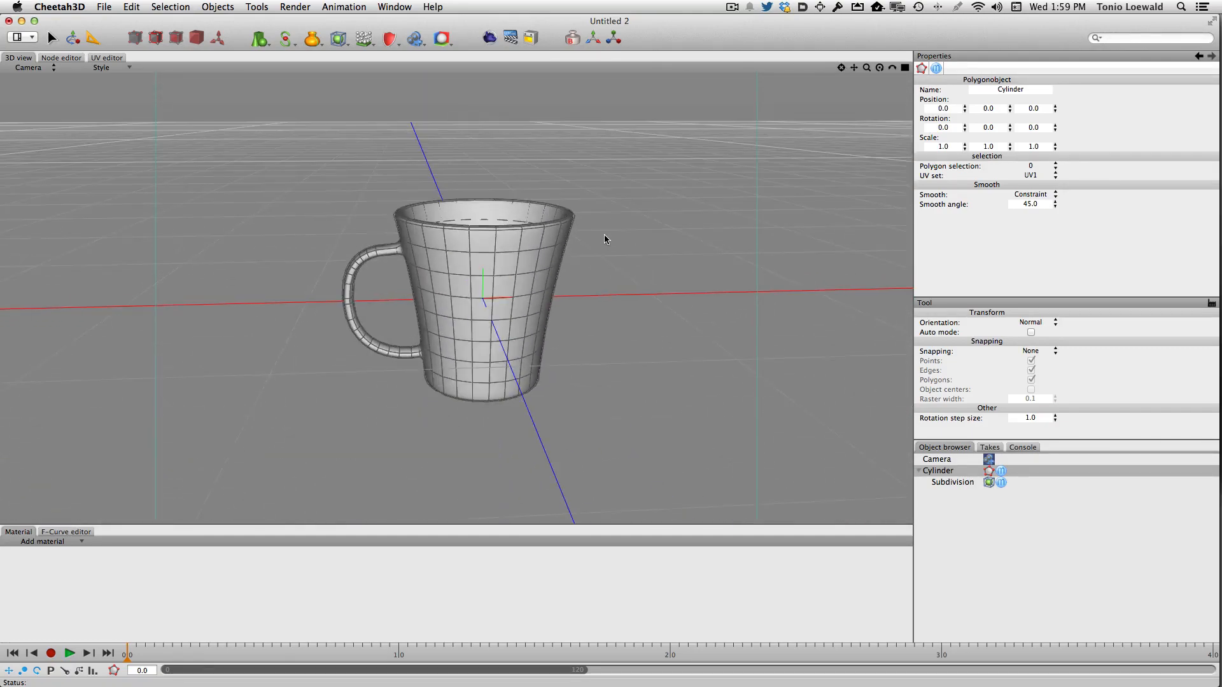
pyautogui.press('super+Tab')
pyautogui.press('super+Tab')
pyautogui.press('super+Tab')
pyautogui.press('super+Tab')
pyautogui.press('super+Tab')
pyautogui.press('super+Tab')
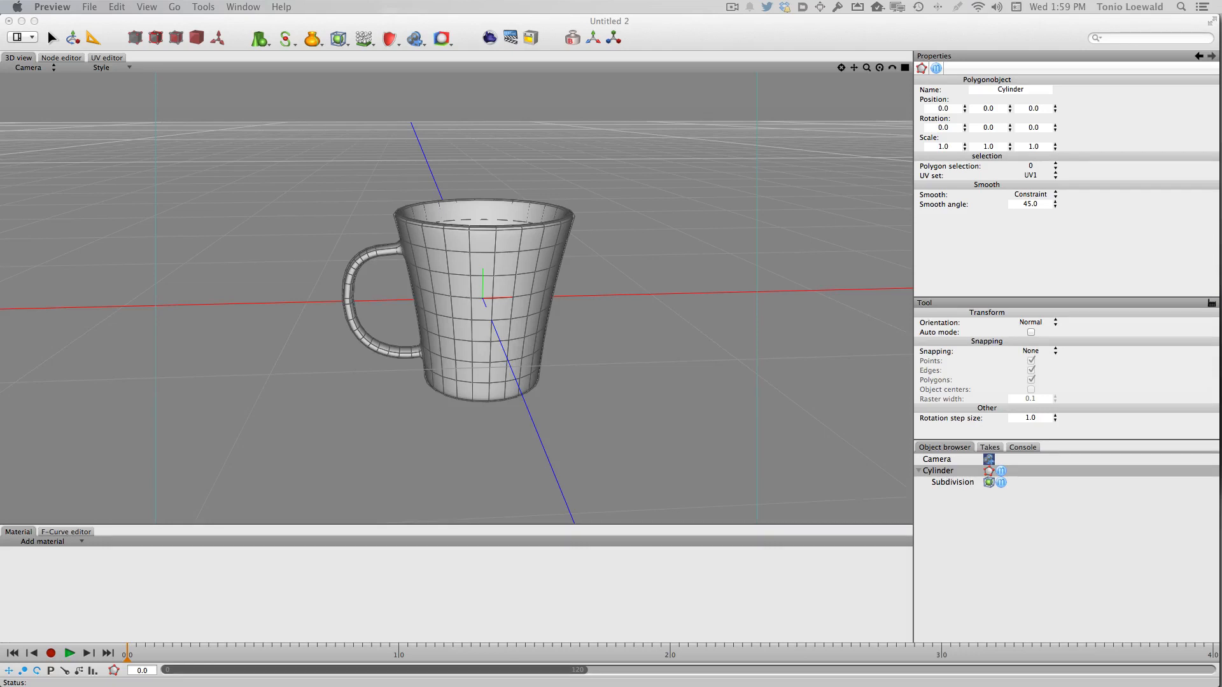
pyautogui.click(591, 323)
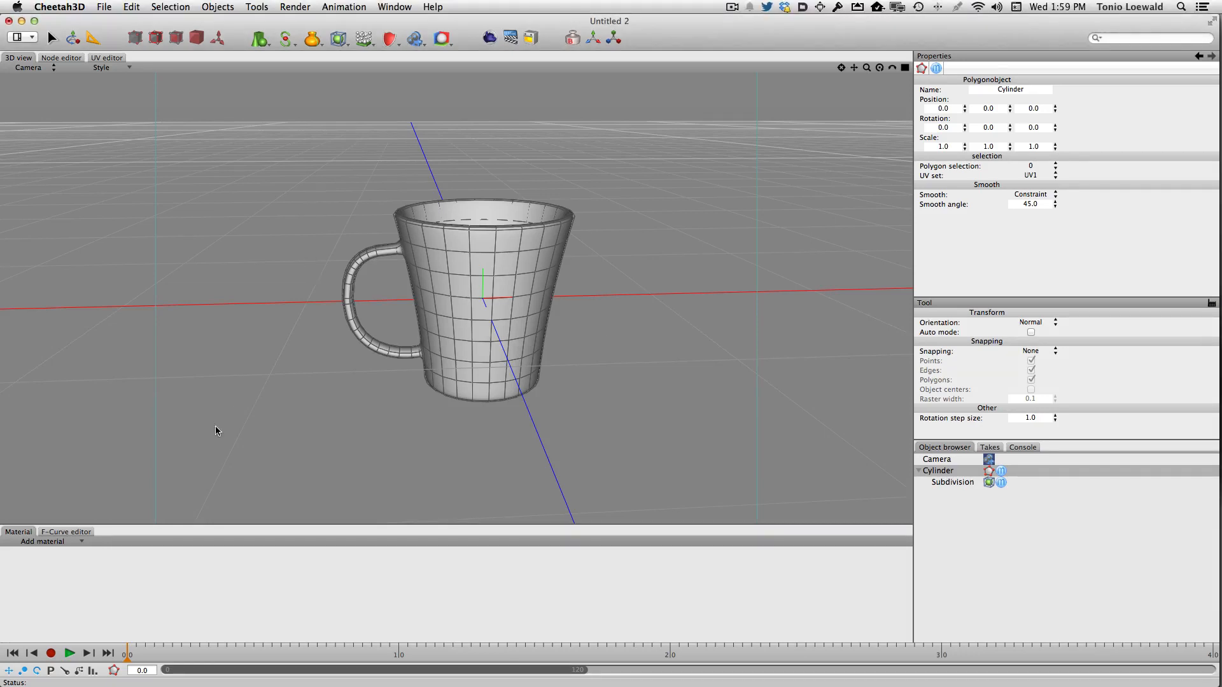
# Step: Create a new material and assign an image texture to its diffuse channel
pyautogui.click(42, 541)
pyautogui.click(45, 553)
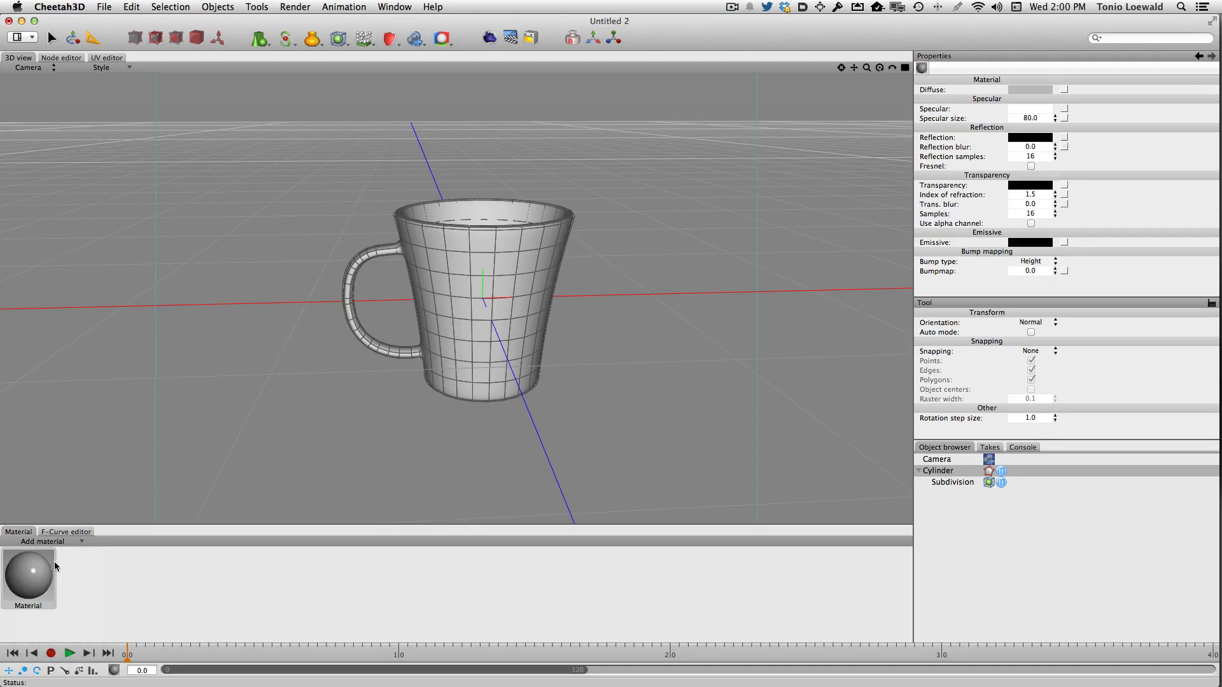
pyautogui.click(1063, 92)
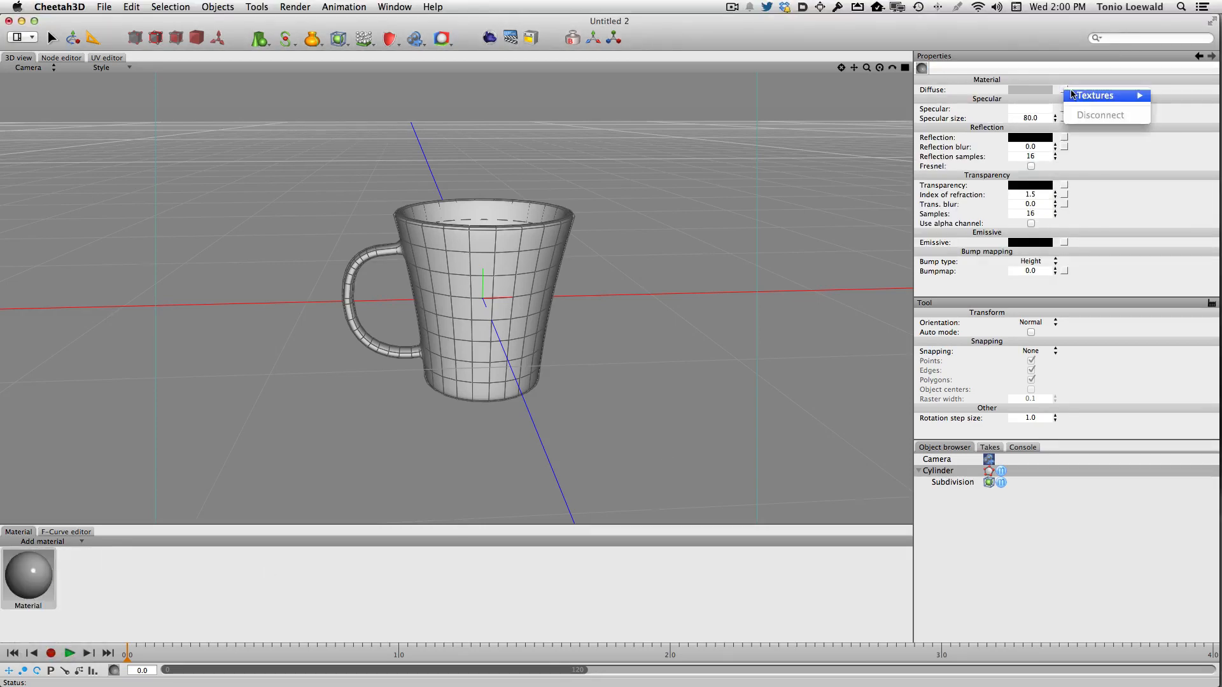
pyautogui.moveTo(1091, 97)
pyautogui.click(1039, 92)
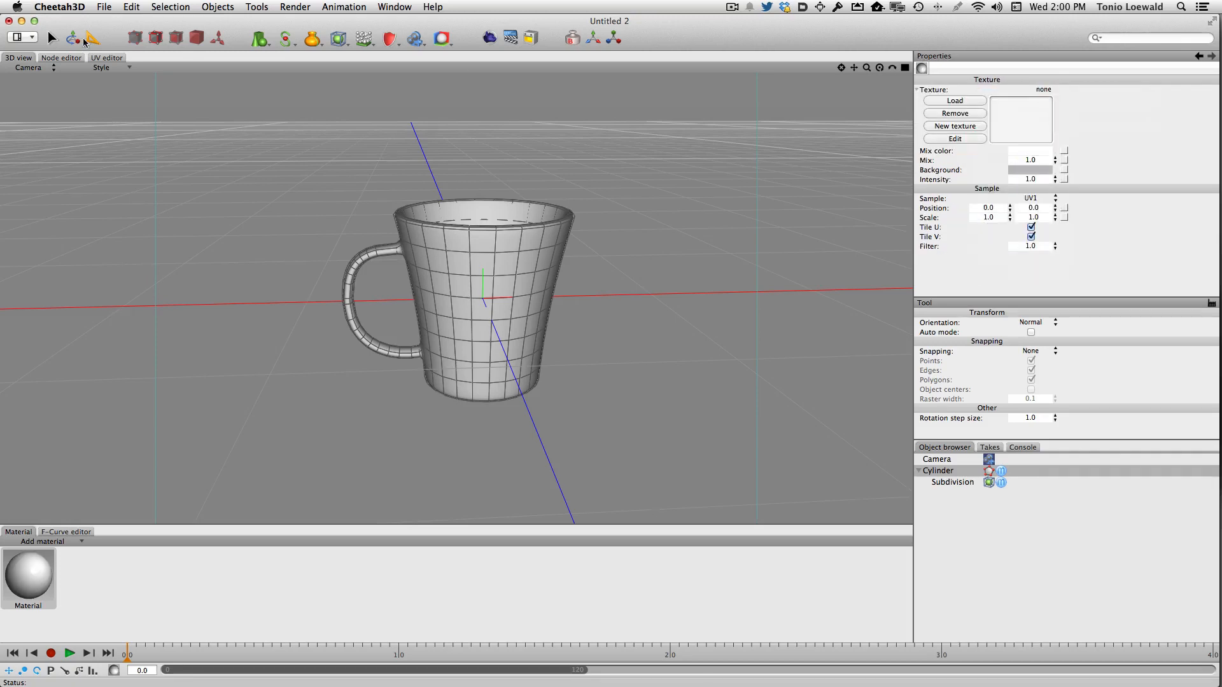
# Step: Show the material in the node editor and delete the image node feeding its diffuse channel
pyautogui.click(104, 58)
pyautogui.click(57, 58)
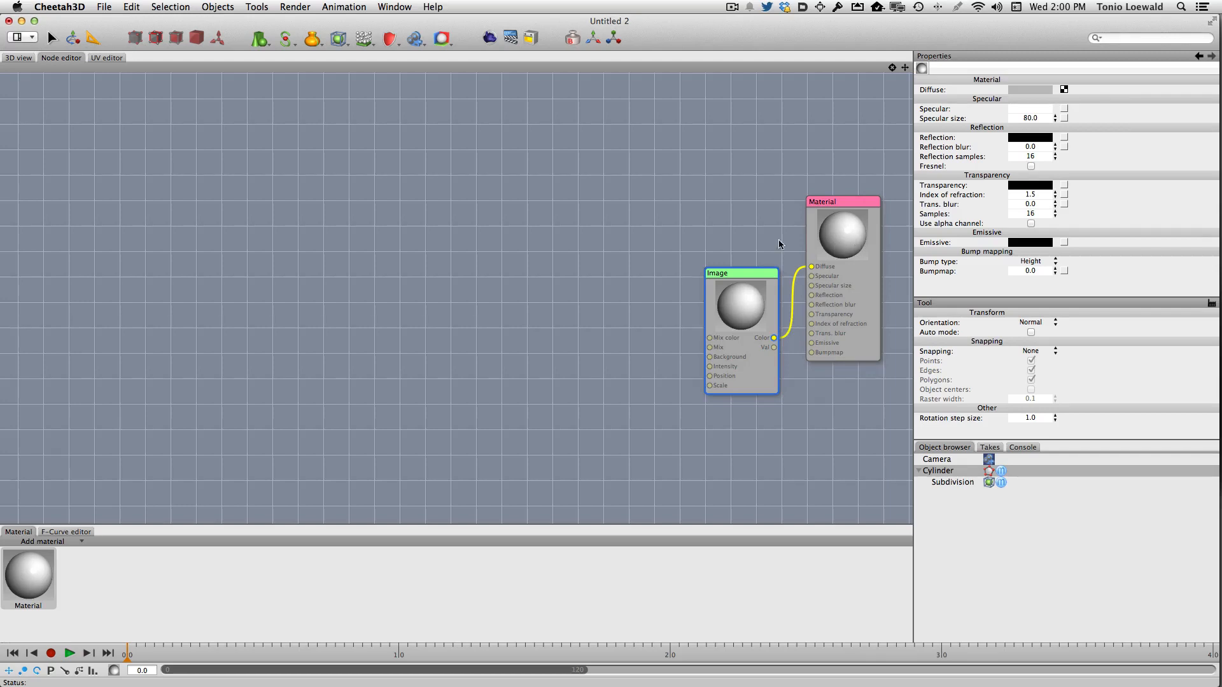
pyautogui.moveTo(747, 278); pyautogui.dragTo(582, 224)
pyautogui.press('BackSpace')
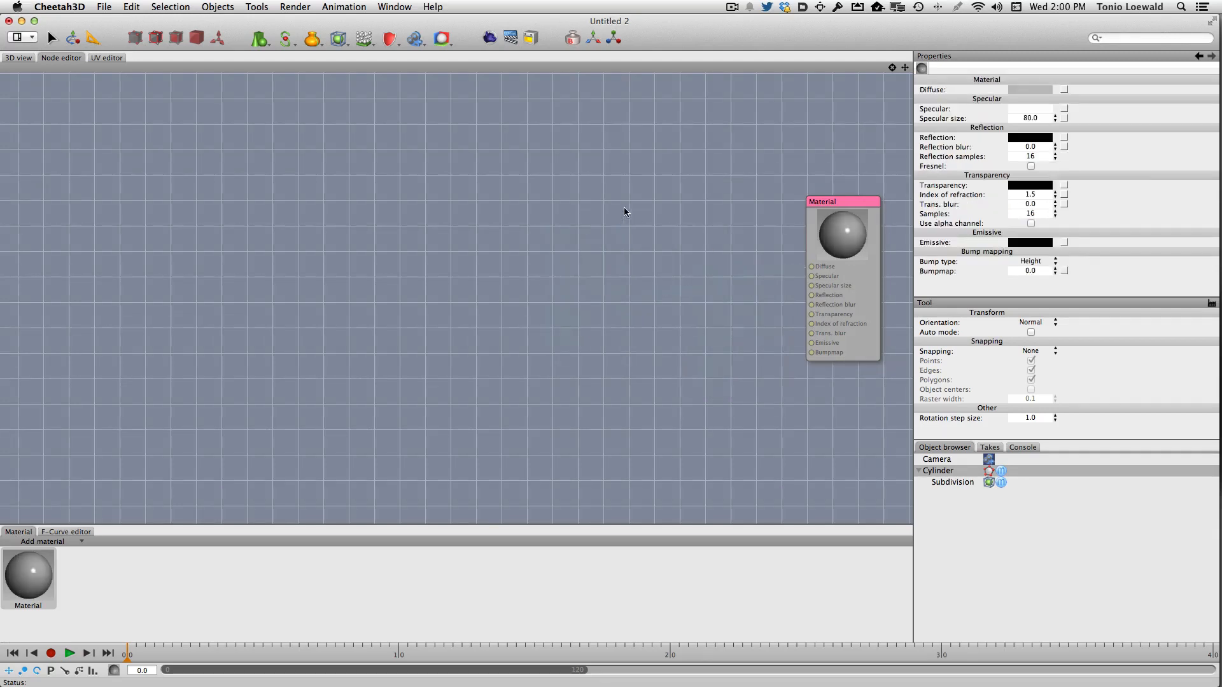
# Step: Add an Image texture node and connect its Color output to the material's Diffuse input
pyautogui.rightClick(624, 207)
pyautogui.moveTo(653, 215)
pyautogui.moveTo(751, 274)
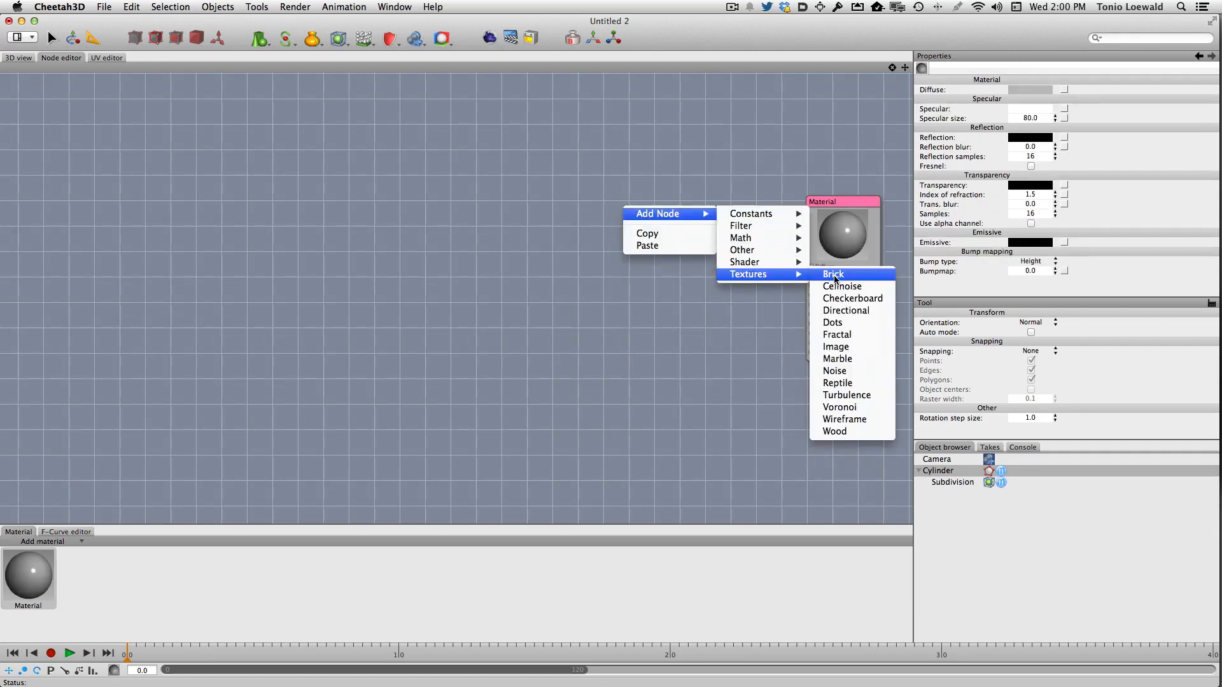
pyautogui.click(840, 347)
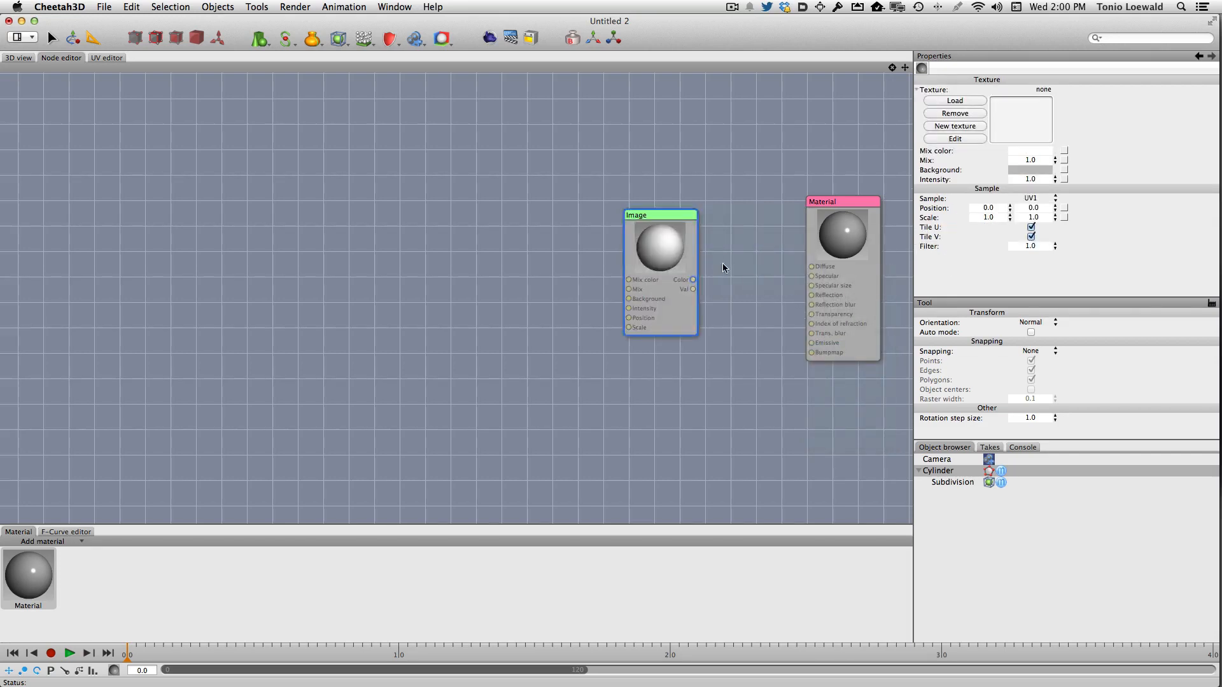
pyautogui.moveTo(714, 288); pyautogui.dragTo(808, 268)
pyautogui.moveTo(688, 219); pyautogui.dragTo(716, 264)
# Step: Load mug-diffuse.png as the texture of the Image node
pyautogui.click(957, 100)
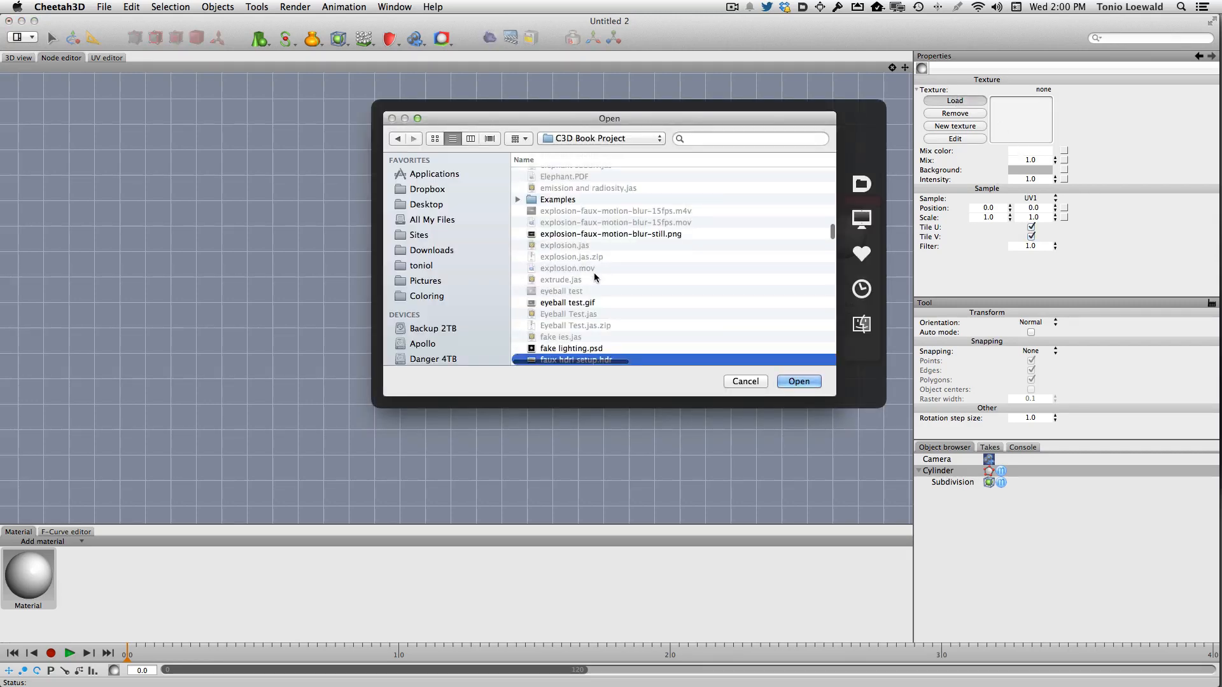
pyautogui.write('mug')
pyautogui.click(798, 381)
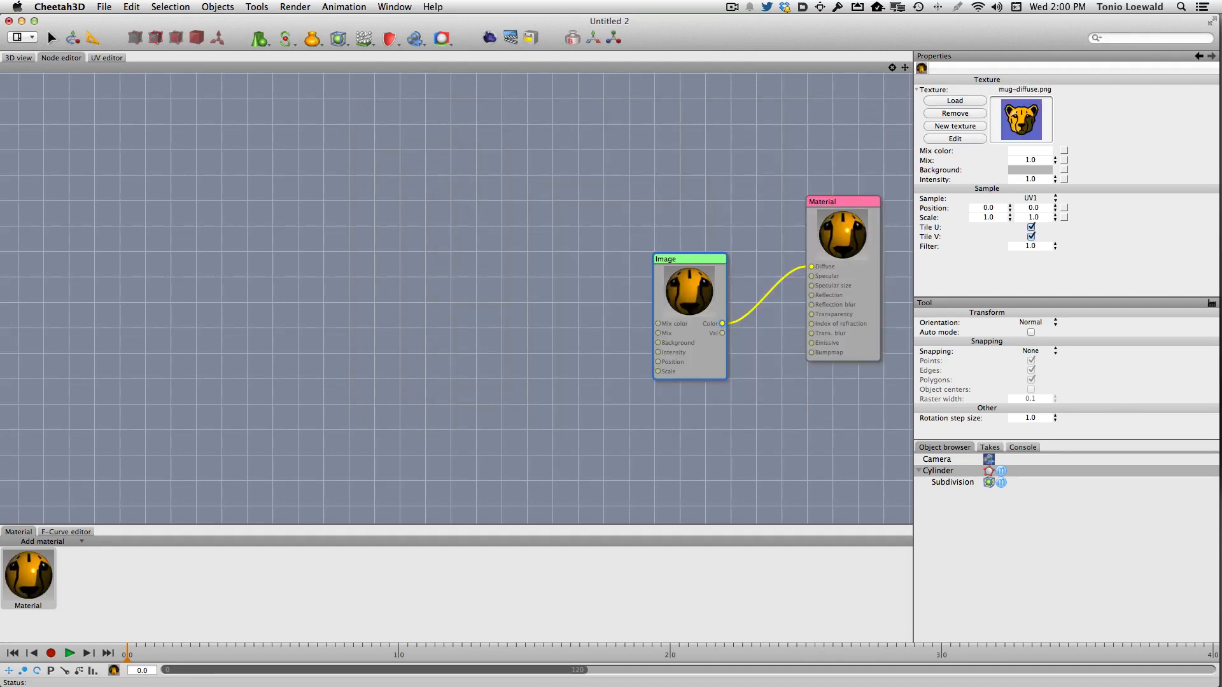
# Step: Return to the 3D view and apply the cheetah-face material to the cup
pyautogui.click(20, 58)
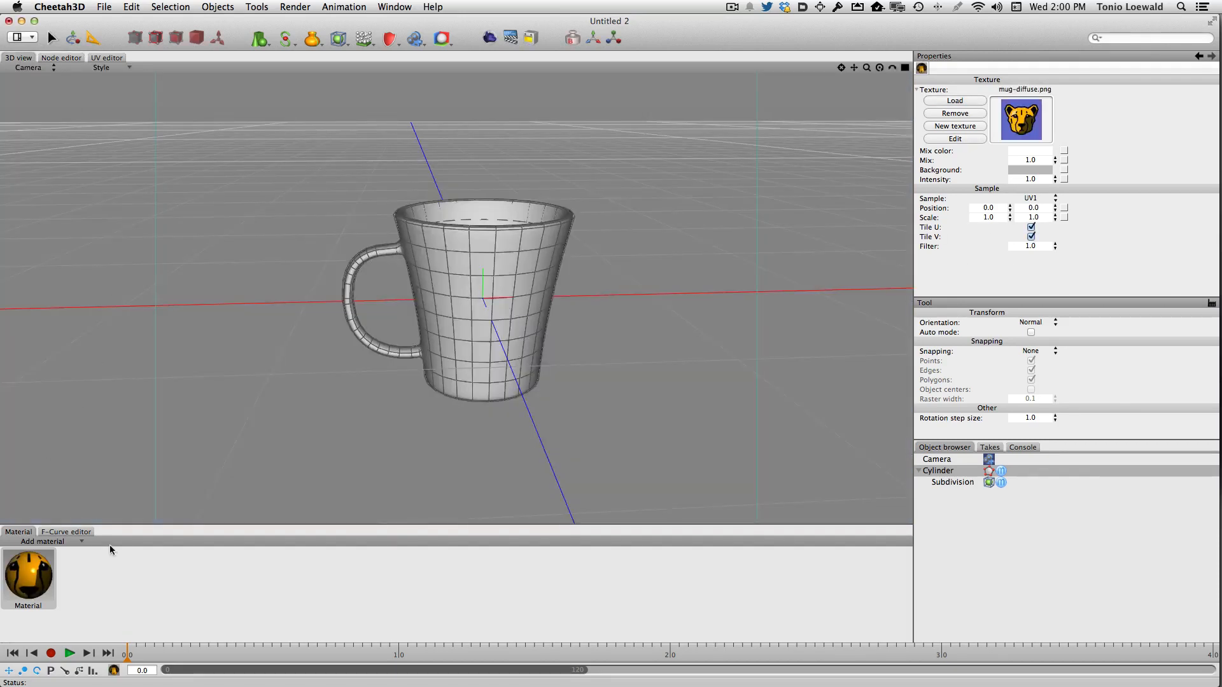
pyautogui.moveTo(45, 574); pyautogui.dragTo(529, 275)
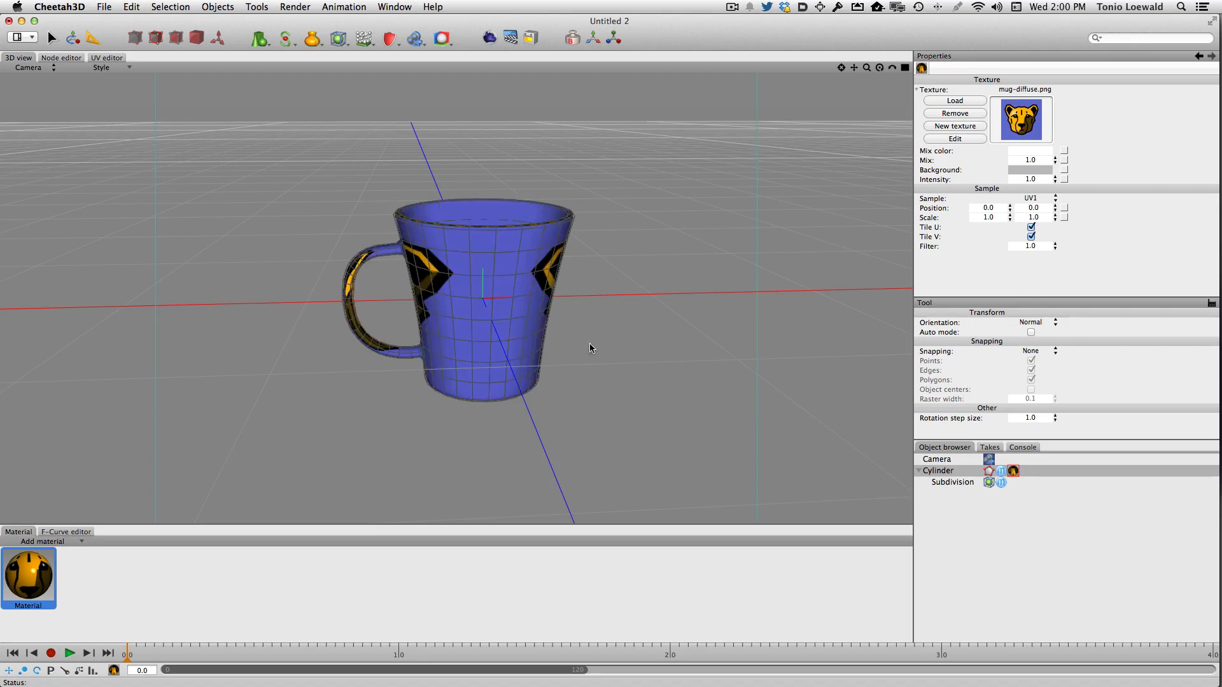
pyautogui.moveTo(579, 343)
pyautogui.keyDown('alt'); pyautogui.mouseDown()
pyautogui.moveTo(509, 382)
pyautogui.moveTo(472, 315)
pyautogui.moveTo(561, 342)
pyautogui.moveTo(552, 323)
pyautogui.moveTo(578, 311)
pyautogui.moveTo(578, 334)
pyautogui.moveTo(570, 321)
pyautogui.mouseUp(); pyautogui.keyUp('alt')
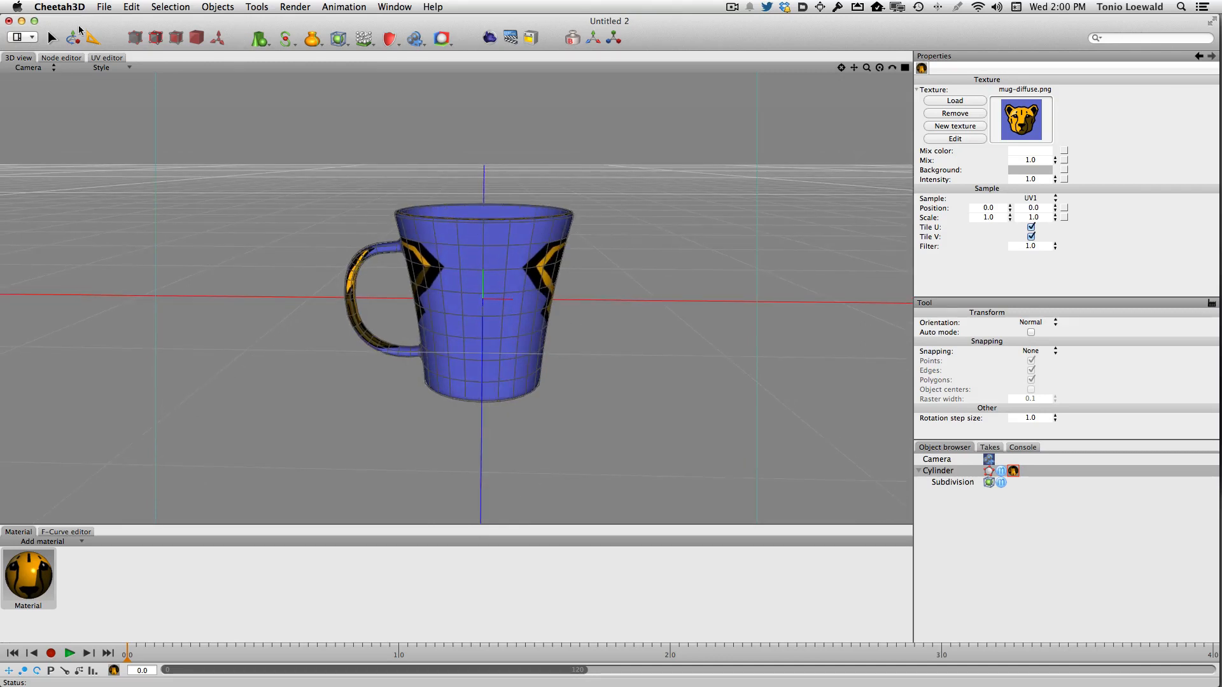
# Step: Switch to the UV editing layout and display mug-diffuse.png behind the cup's UVs by editing the material's texture
pyautogui.click(98, 59)
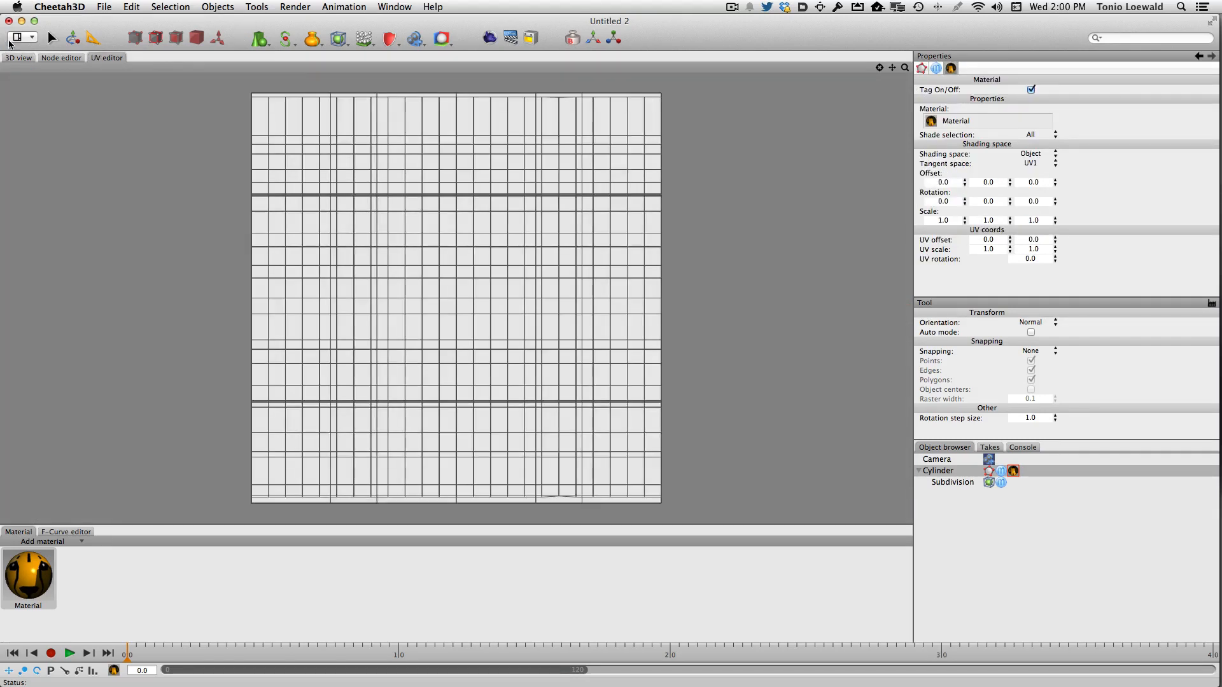
pyautogui.click(18, 38)
pyautogui.click(32, 70)
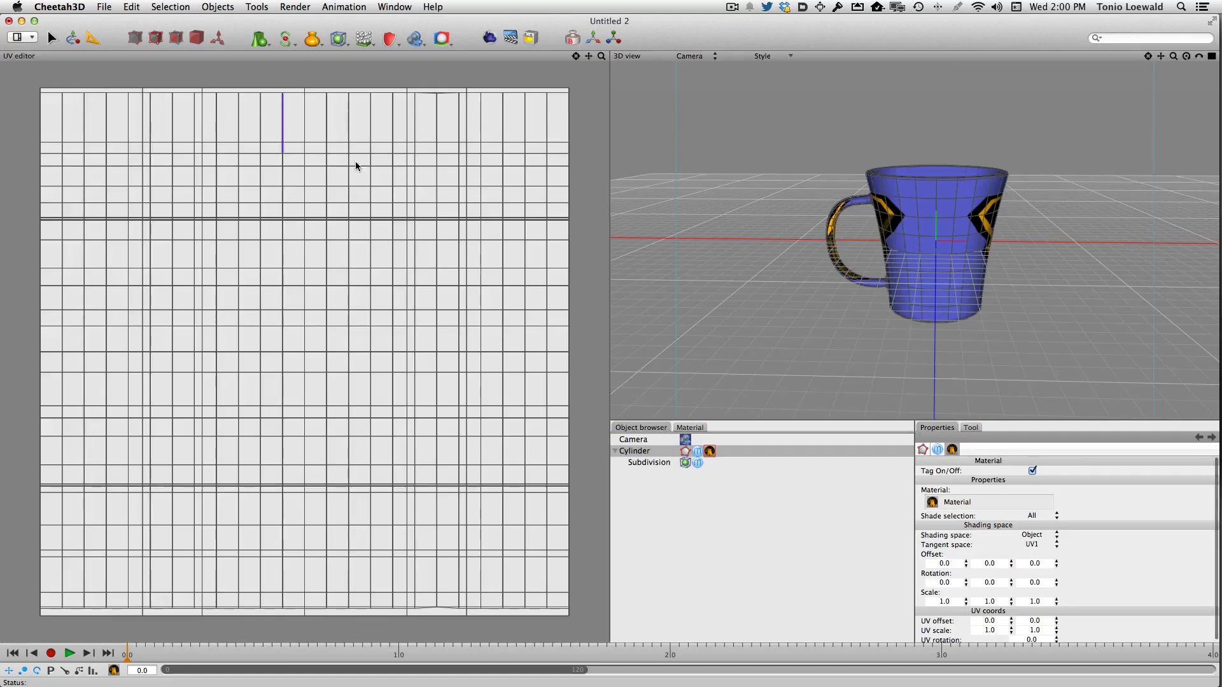
pyautogui.doubleClick(1018, 506)
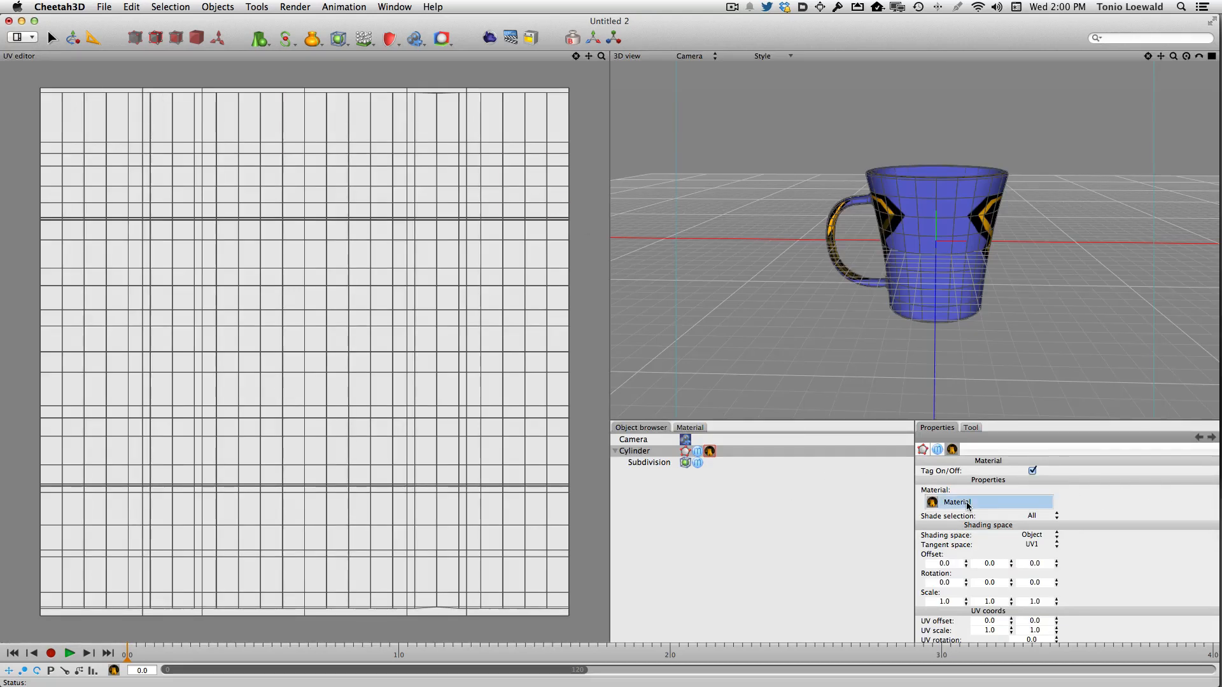
pyautogui.click(1063, 474)
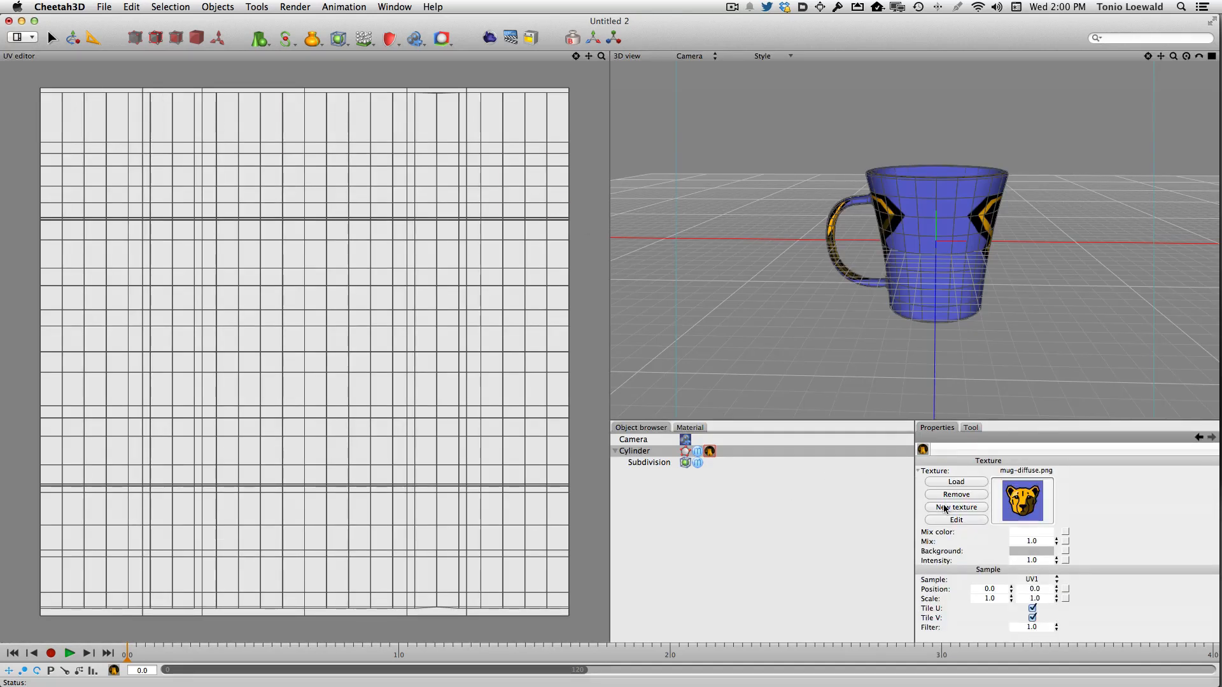
pyautogui.click(956, 519)
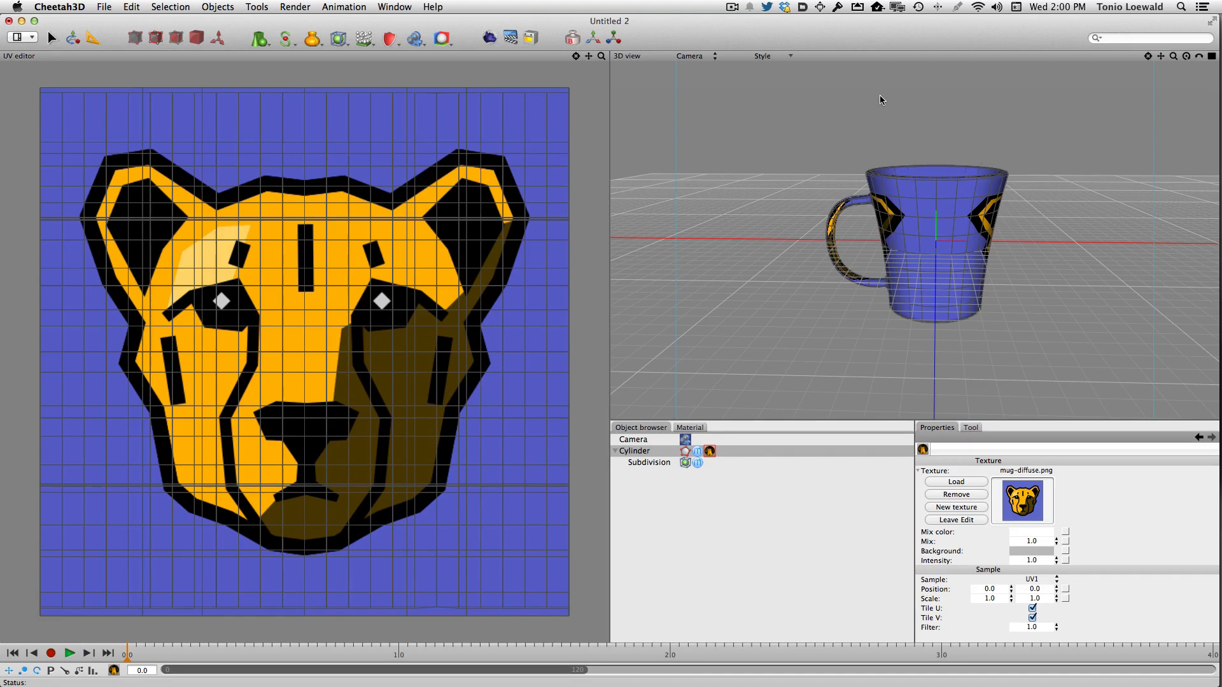
# Step: Select all the cup's polygons, shrink their UVs uniformly and place them on the texture's plain blue lower-right corner
pyautogui.click(173, 42)
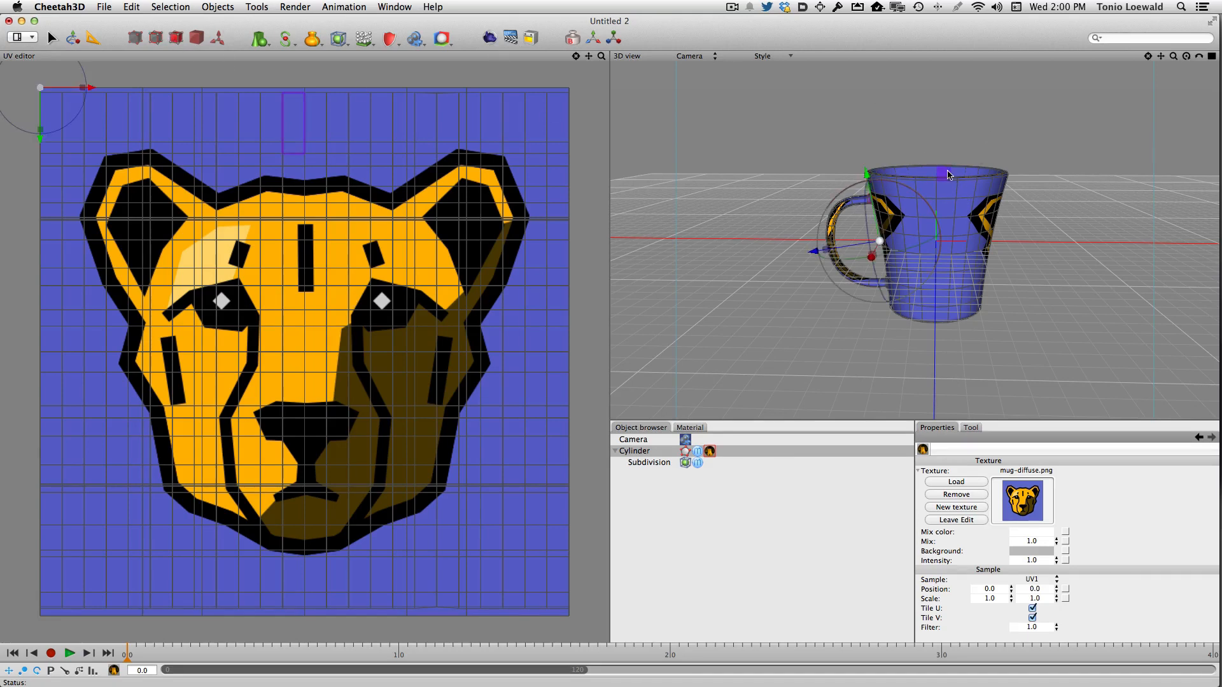
pyautogui.press('super+a')
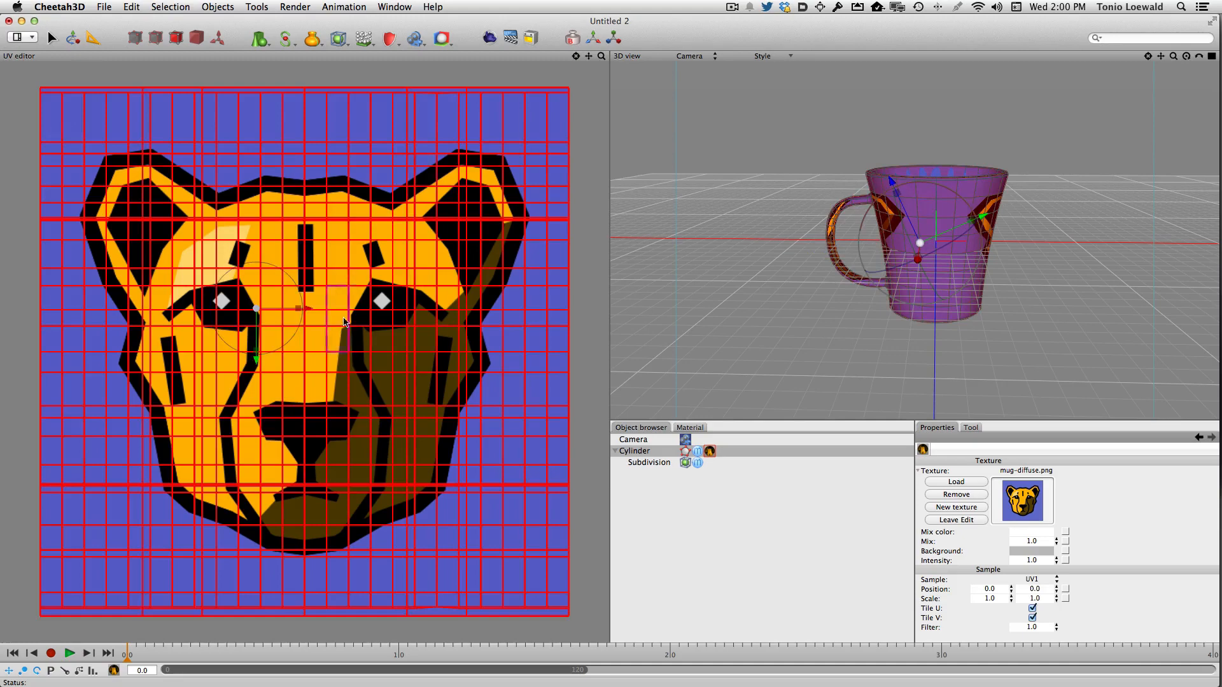
pyautogui.moveTo(255, 309); pyautogui.dragTo(186, 259)
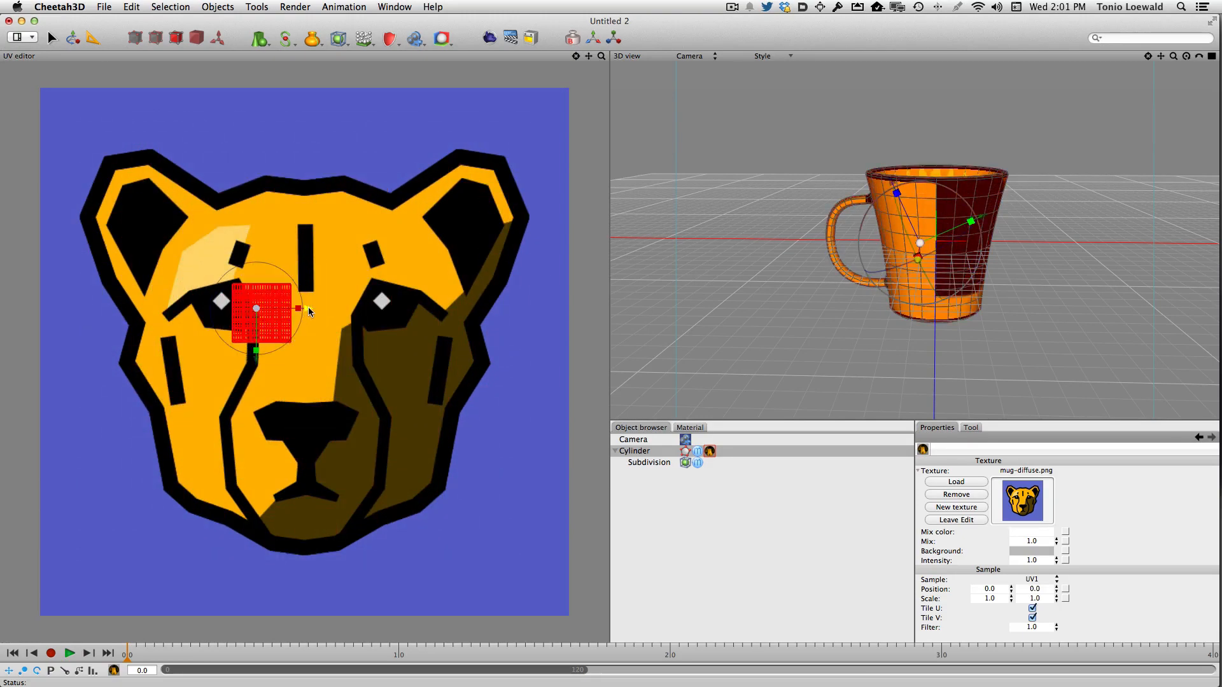
pyautogui.moveTo(257, 309); pyautogui.dragTo(507, 576)
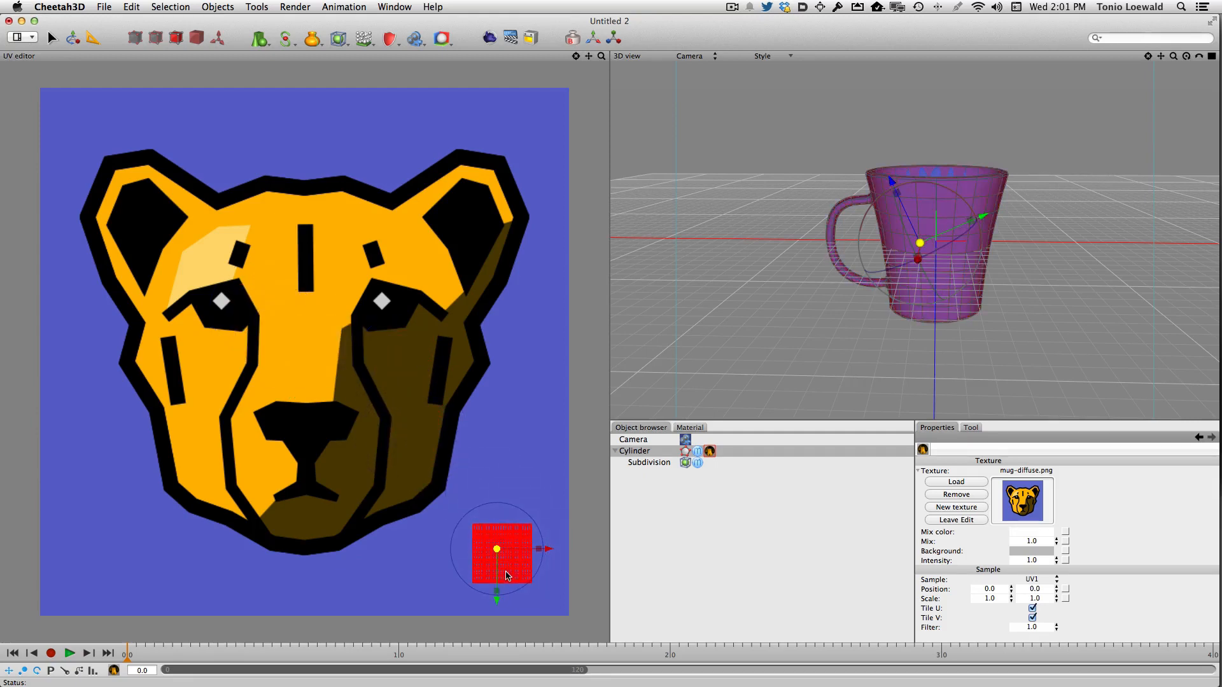
pyautogui.click(520, 466)
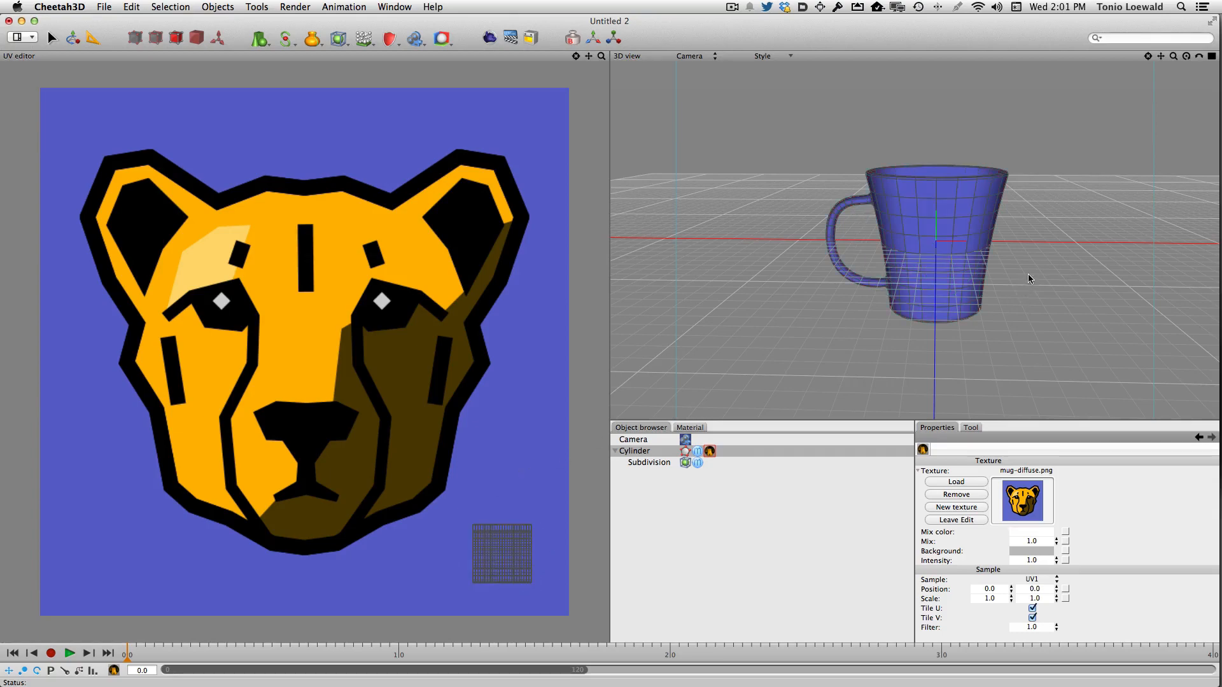
# Step: Select the four central polygons on the cup side that has the handle at its right and grow the selection twice
pyautogui.moveTo(1029, 274); pyautogui.dragTo(788, 256, button='right')
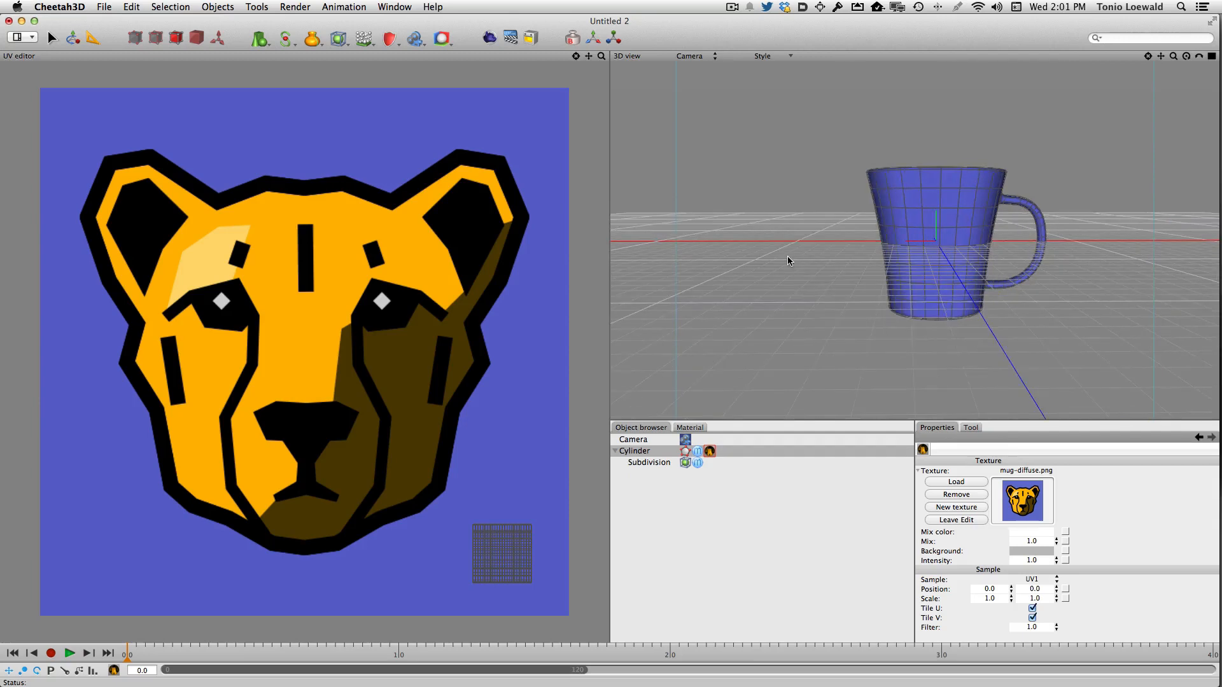
pyautogui.click(48, 35)
pyautogui.moveTo(947, 236)
pyautogui.mouseDown()
pyautogui.moveTo(931, 236)
pyautogui.moveTo(945, 253)
pyautogui.mouseUp()
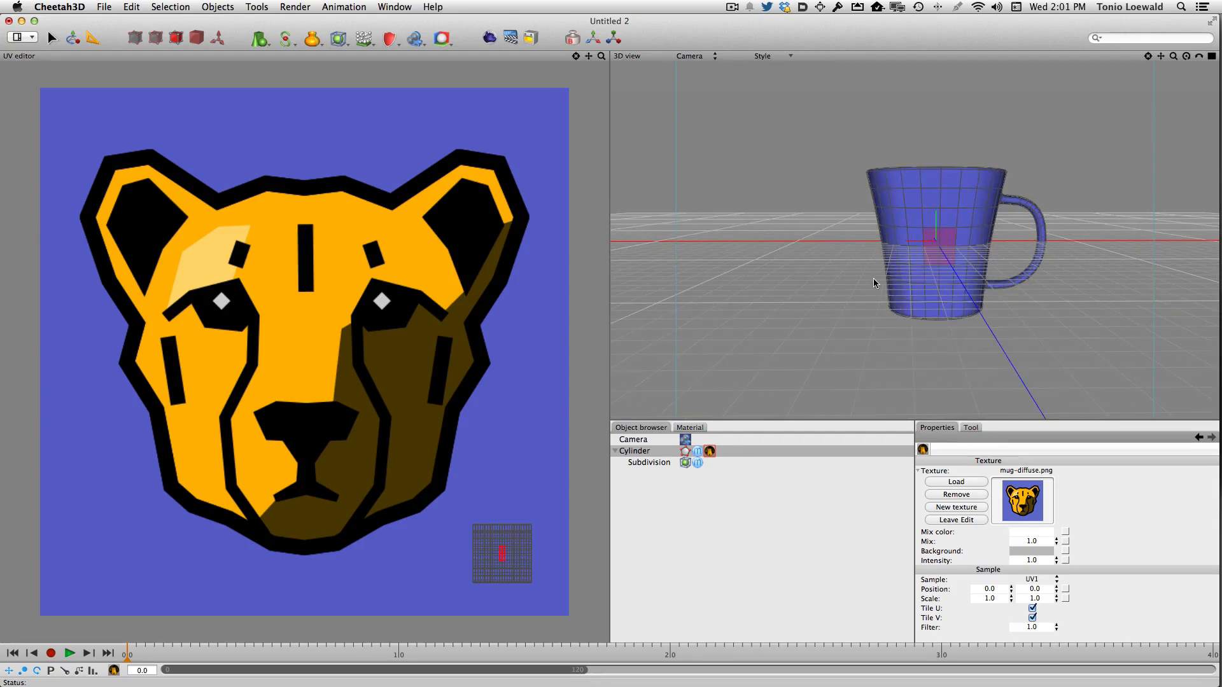
pyautogui.press('super+plus')
pyautogui.press('super+plus')
# Step: Enlarge and centre the selected patch's UVs over the cheetah face, stretching width and height until the face looks proportionate on the cup
pyautogui.click(74, 39)
pyautogui.moveTo(500, 555); pyautogui.dragTo(944, 537)
pyautogui.click(353, 356)
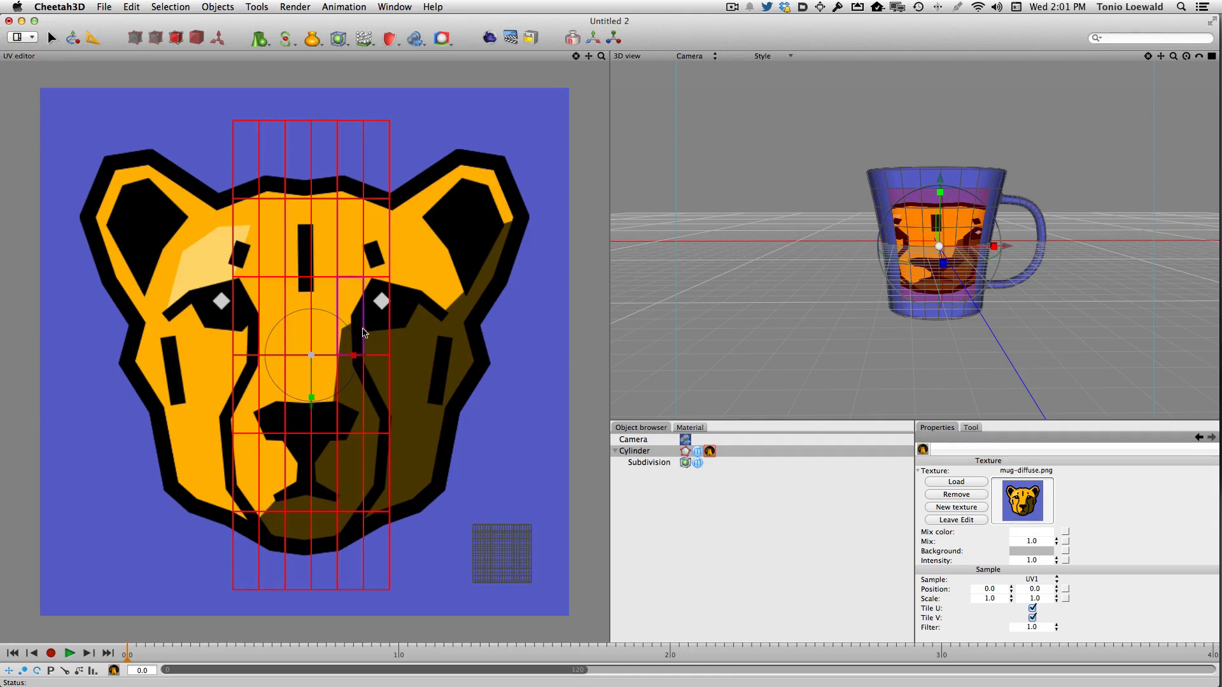
pyautogui.moveTo(353, 355); pyautogui.dragTo(522, 357)
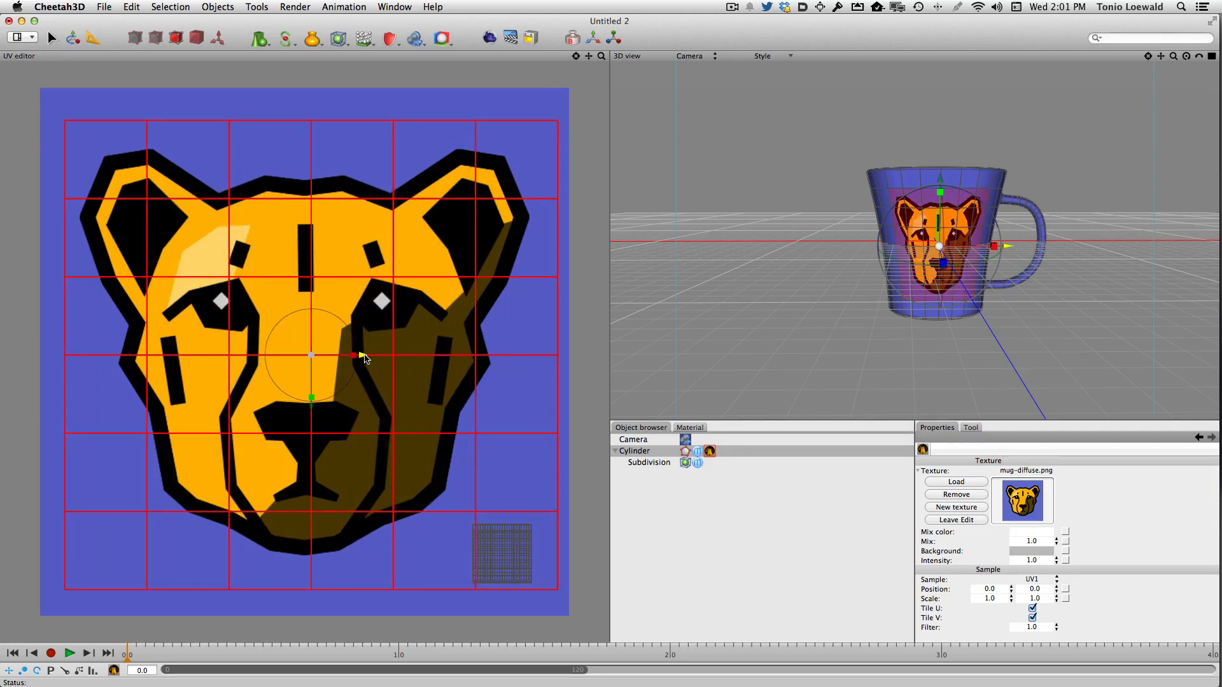
pyautogui.moveTo(364, 358); pyautogui.dragTo(327, 354)
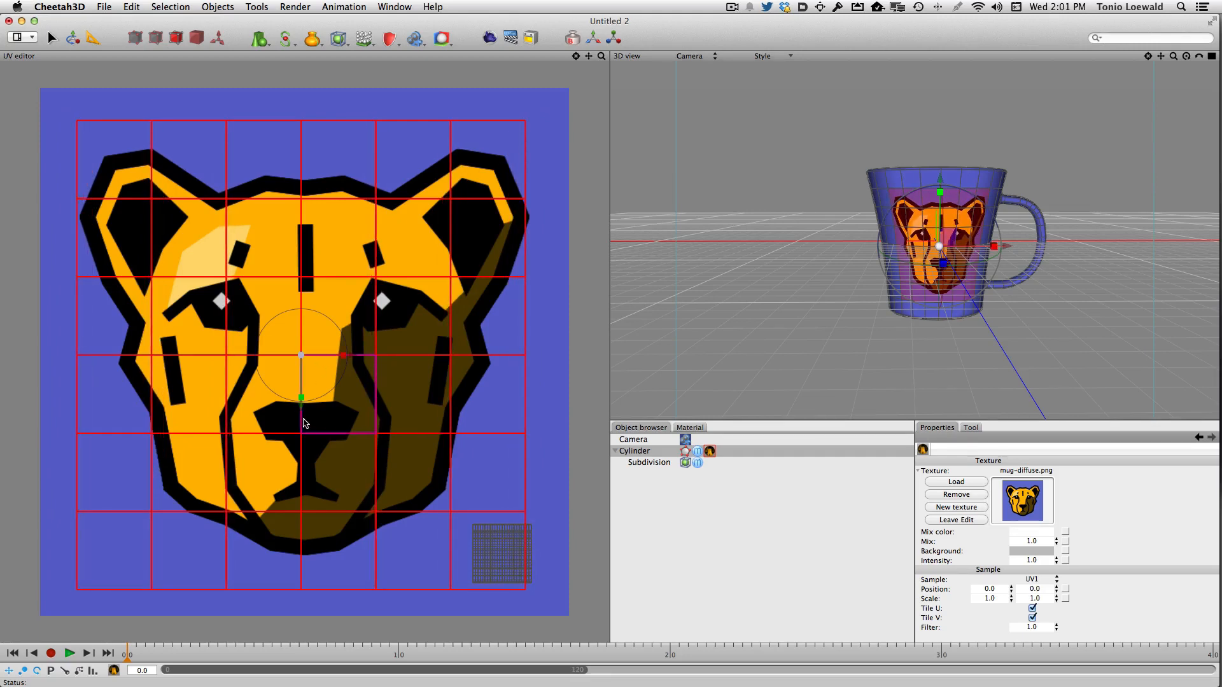
pyautogui.moveTo(303, 399); pyautogui.dragTo(308, 419)
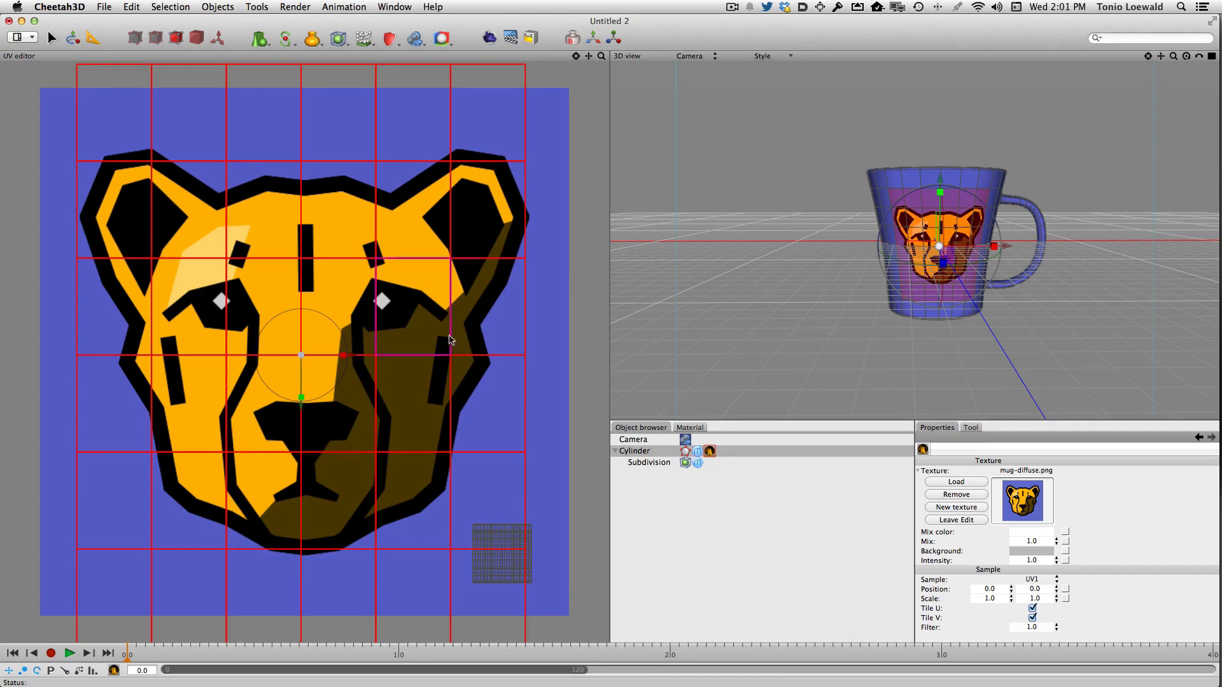
pyautogui.click(551, 297)
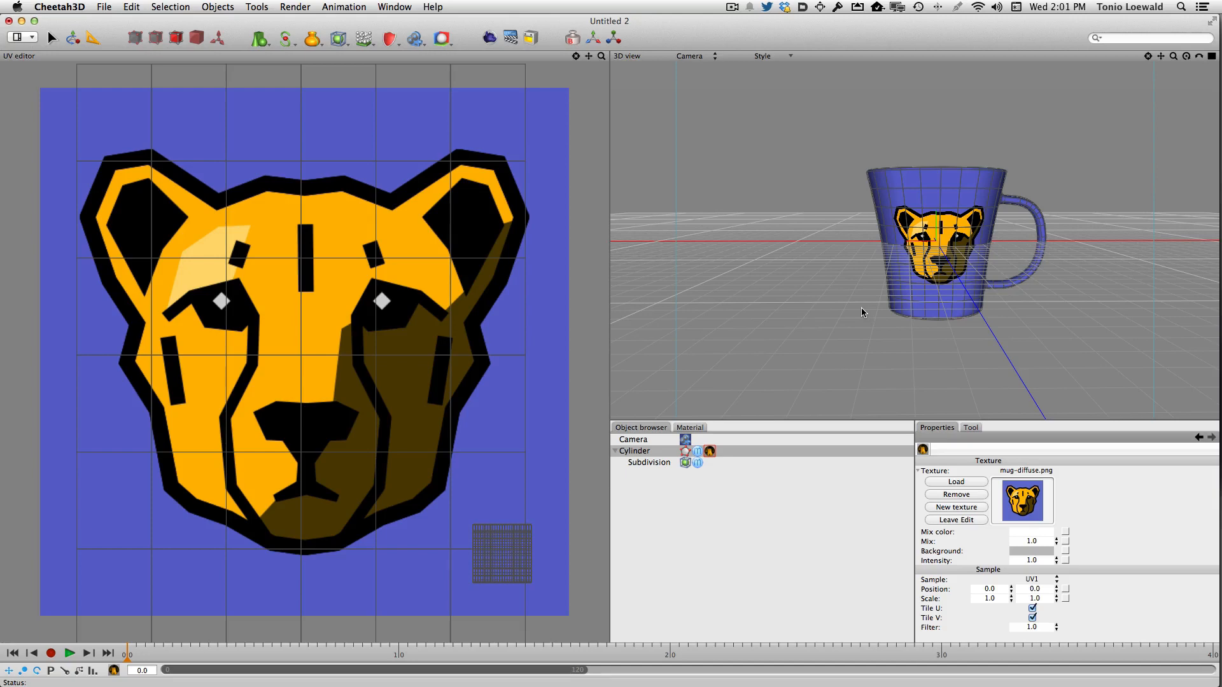
# Step: Select the four central polygons on the opposite side of the cup and grow the selection twice
pyautogui.keyDown('alt'); pyautogui.moveTo(796, 282); pyautogui.dragTo(1024, 267); pyautogui.keyUp('alt')
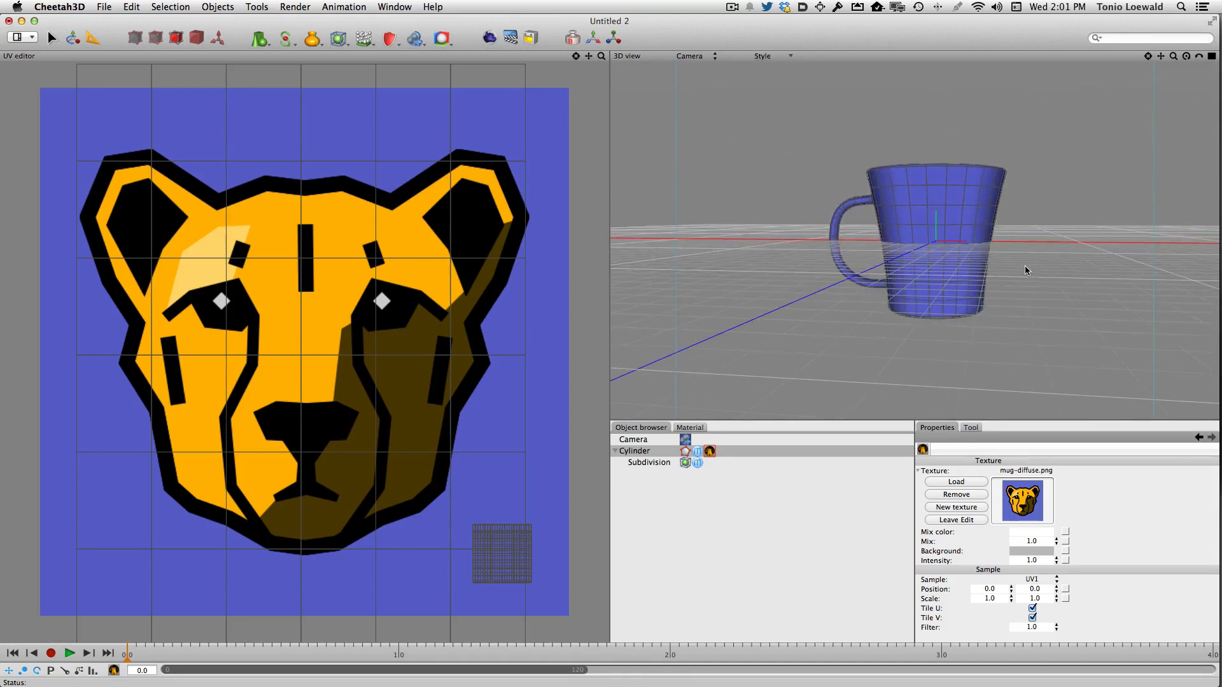
pyautogui.click(913, 219)
pyautogui.moveTo(936, 233); pyautogui.dragTo(933, 250)
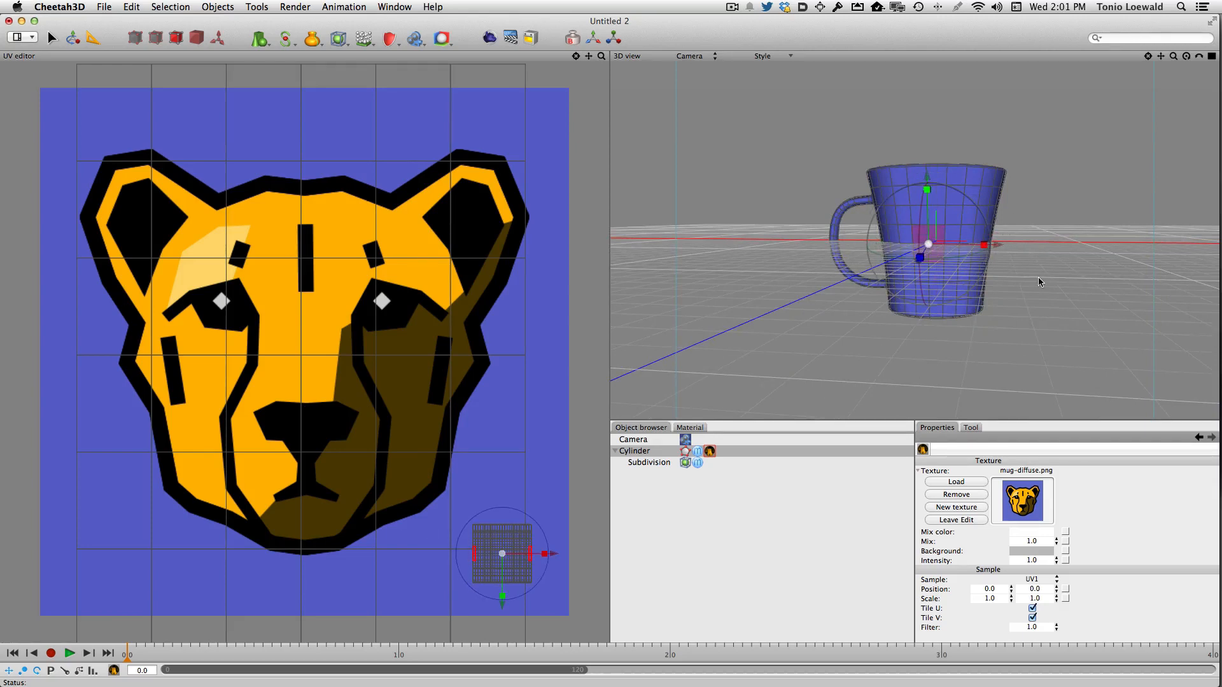
pyautogui.press('+')
pyautogui.press('+')
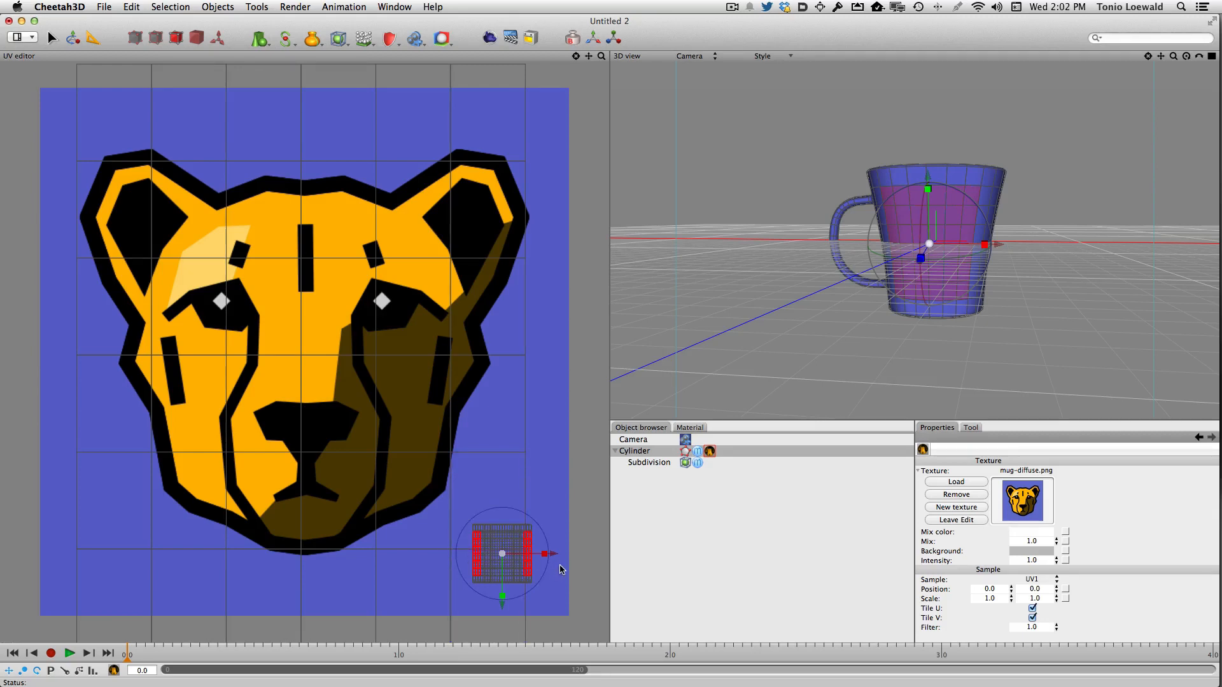
# Step: Move the selected patch's two separate UV strips out of the shrunken UV grid to a clear area beside the cheetah face
pyautogui.moveTo(548, 554); pyautogui.dragTo(341, 540)
pyautogui.moveTo(303, 598); pyautogui.dragTo(414, 450)
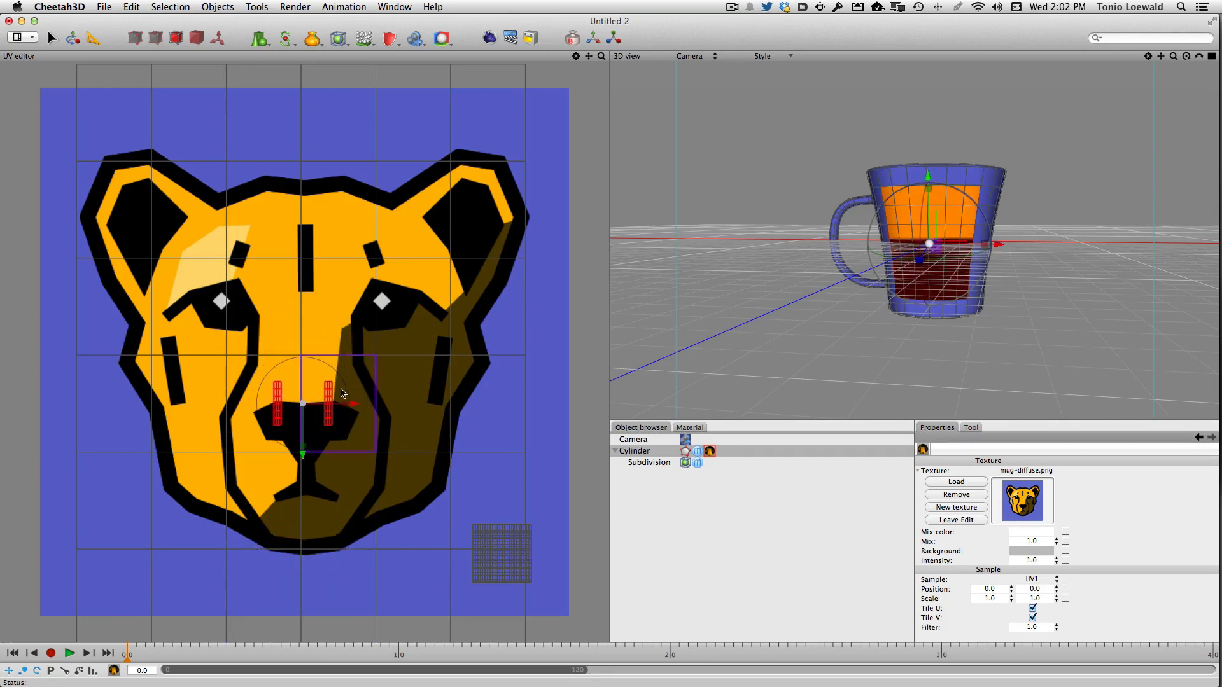
pyautogui.moveTo(342, 393); pyautogui.dragTo(612, 445)
# Step: Select only the right UV strip and move it against the left side of the other strip to form one patch
pyautogui.press('Escape')
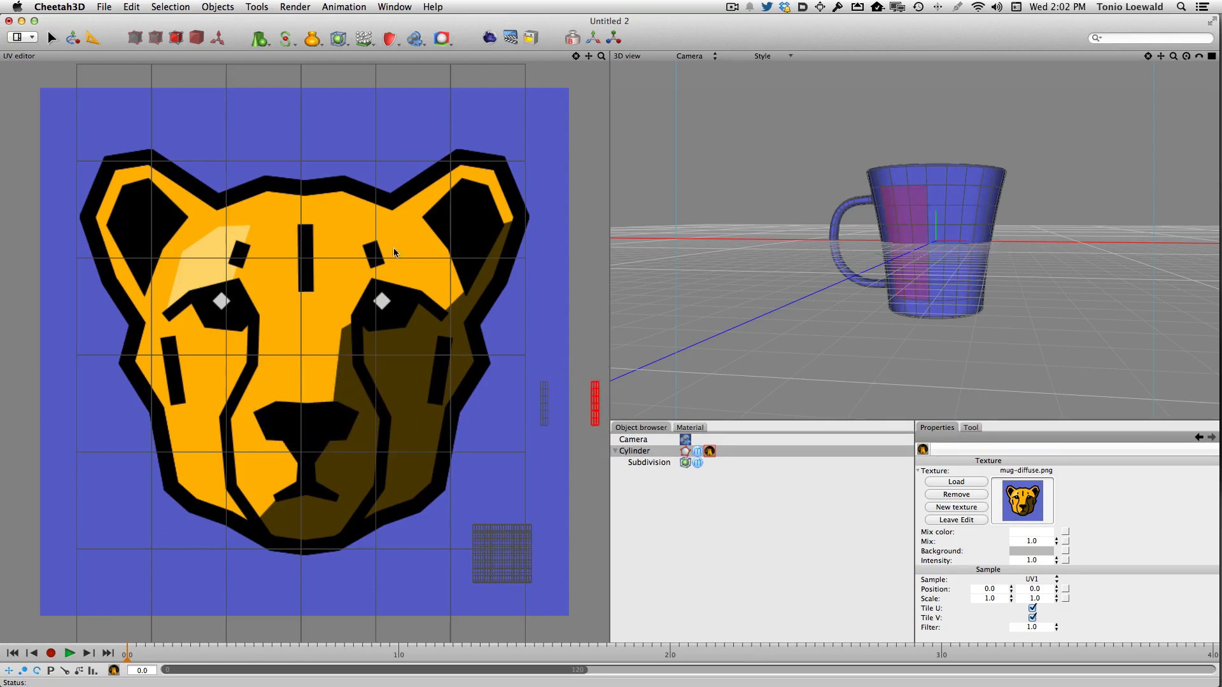
pyautogui.click(76, 36)
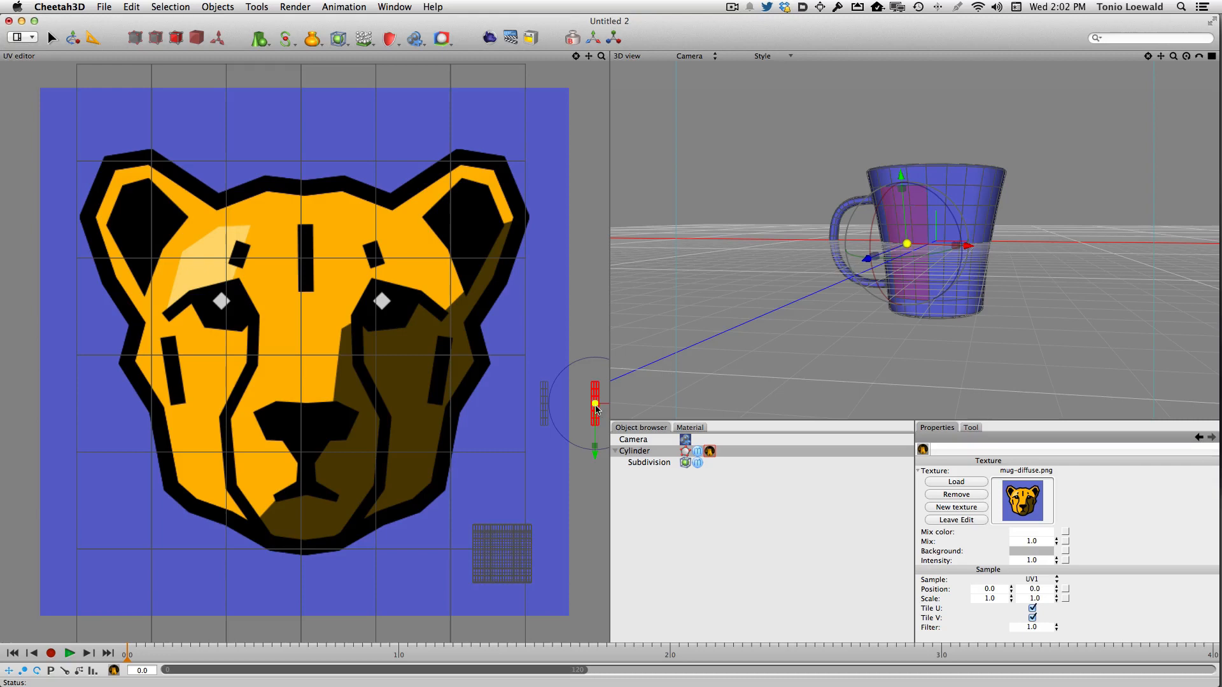
pyautogui.moveTo(595, 404); pyautogui.dragTo(538, 407)
pyautogui.scroll(3, 548, 412)
pyautogui.scroll(-3, 548, 413)
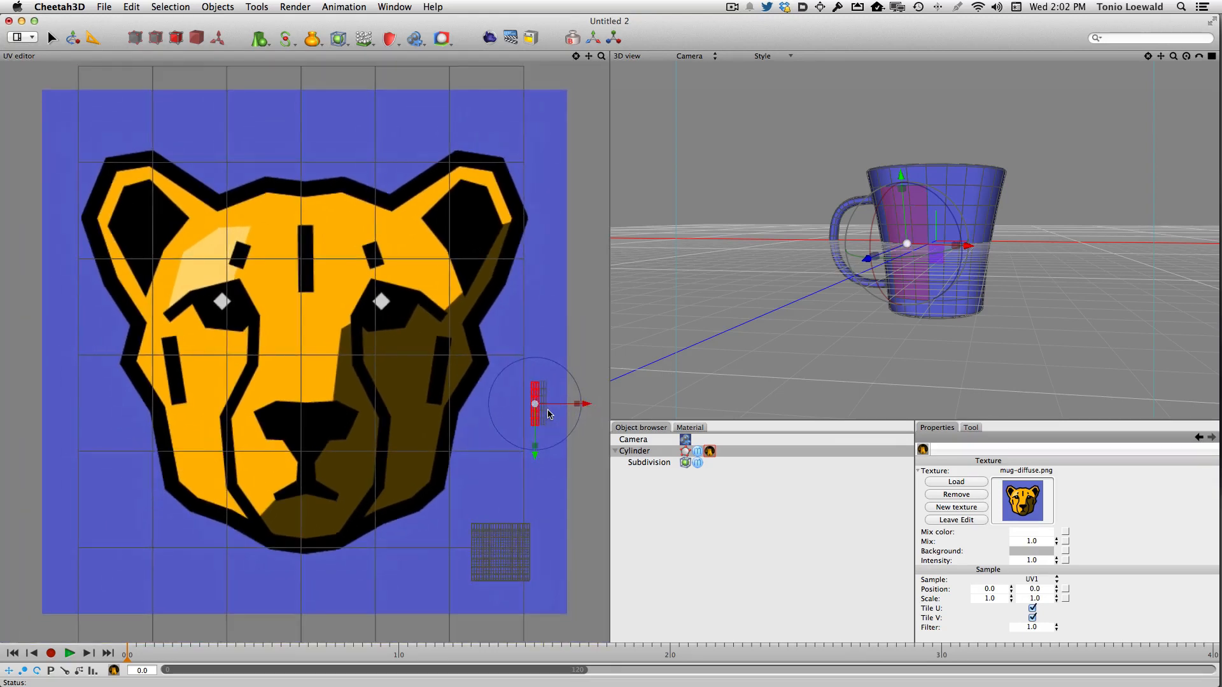
pyautogui.click(568, 441)
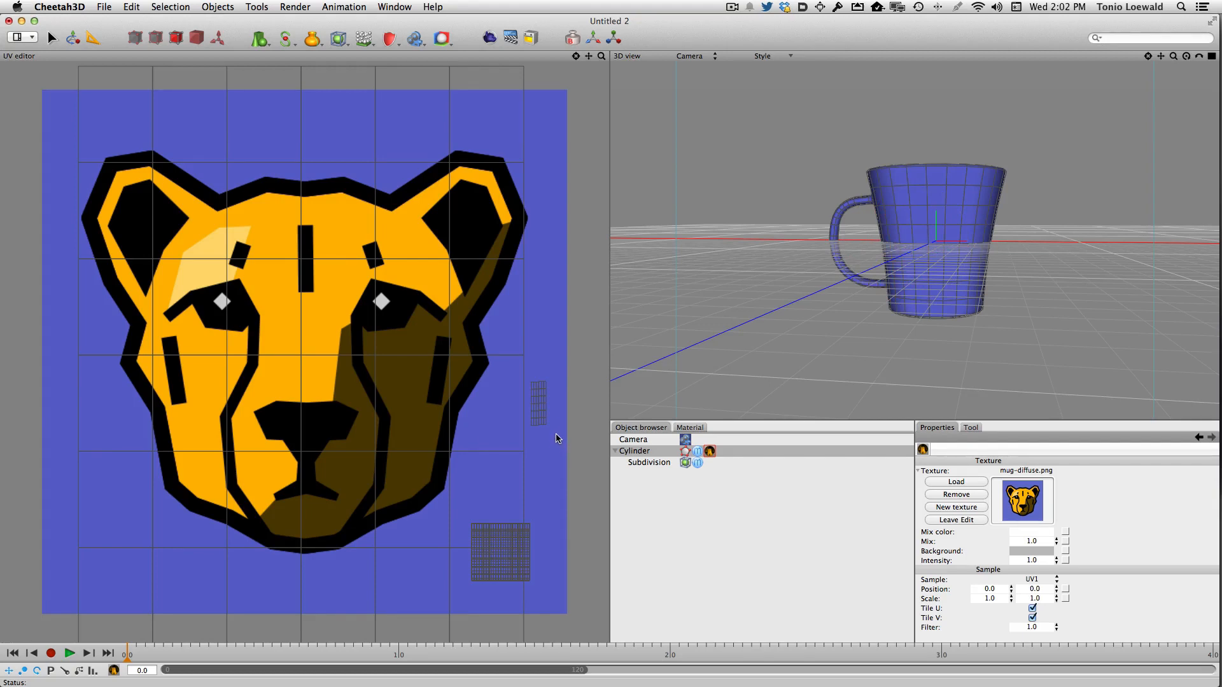
# Step: Select both adjoining UV strips and unwrap them with LSCM
pyautogui.moveTo(557, 436); pyautogui.dragTo(523, 358)
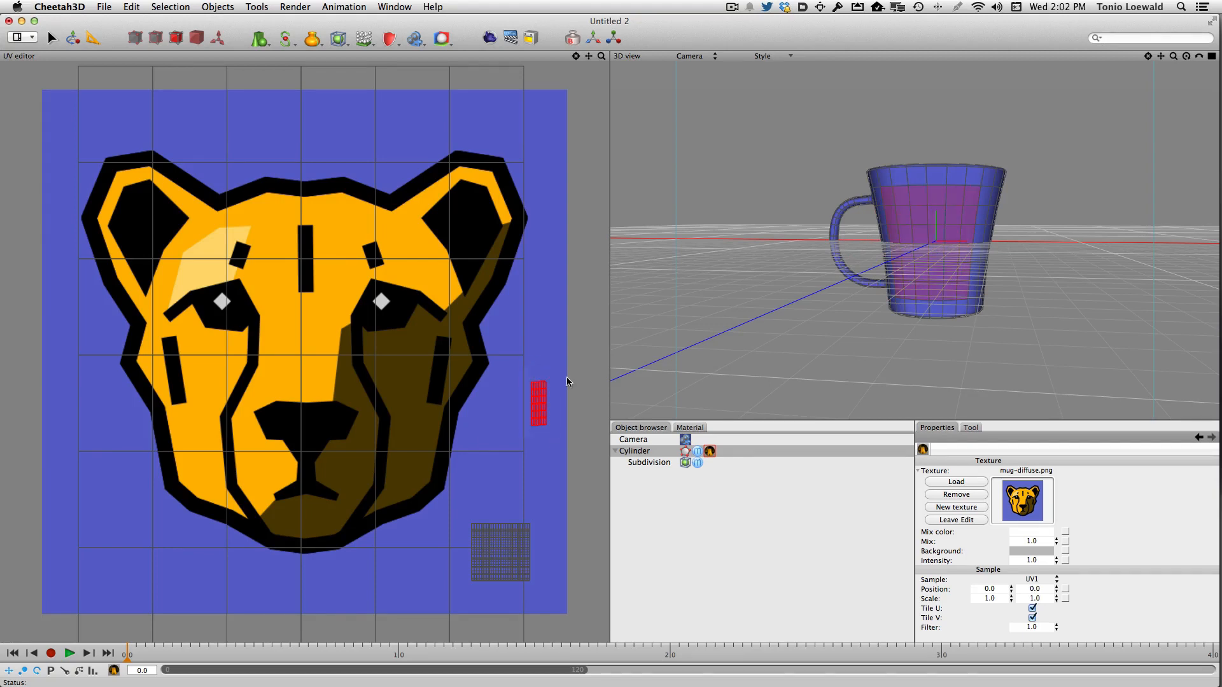
pyautogui.rightClick(551, 213)
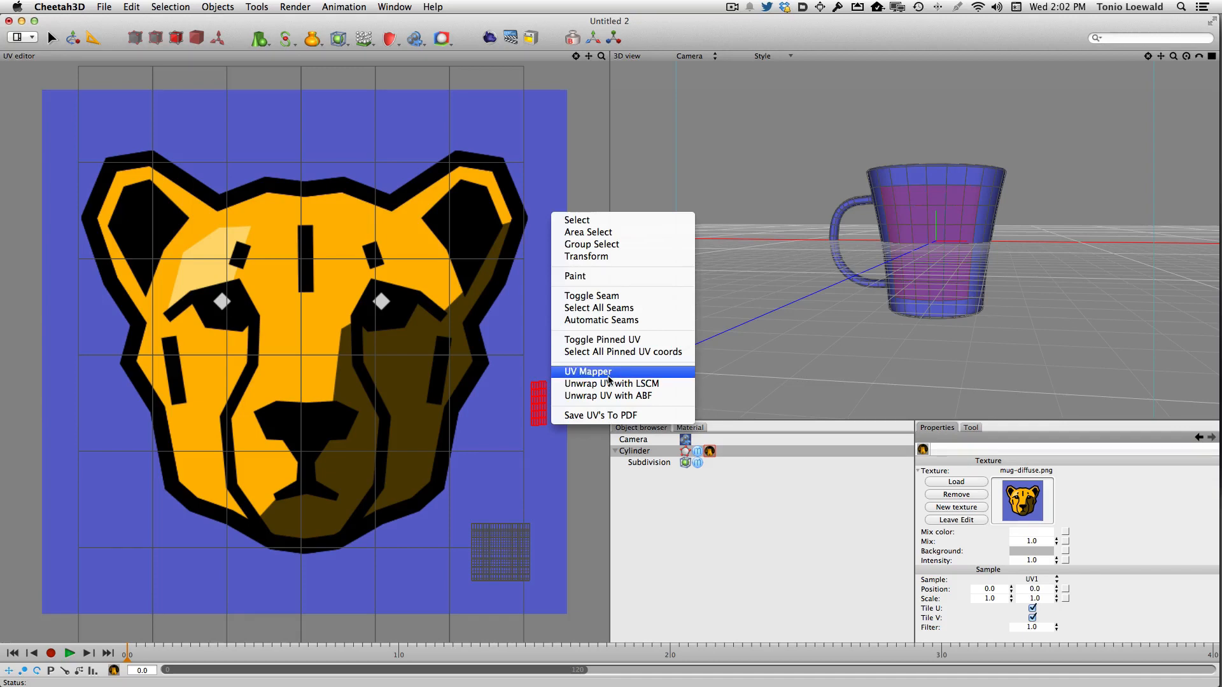
pyautogui.click(611, 384)
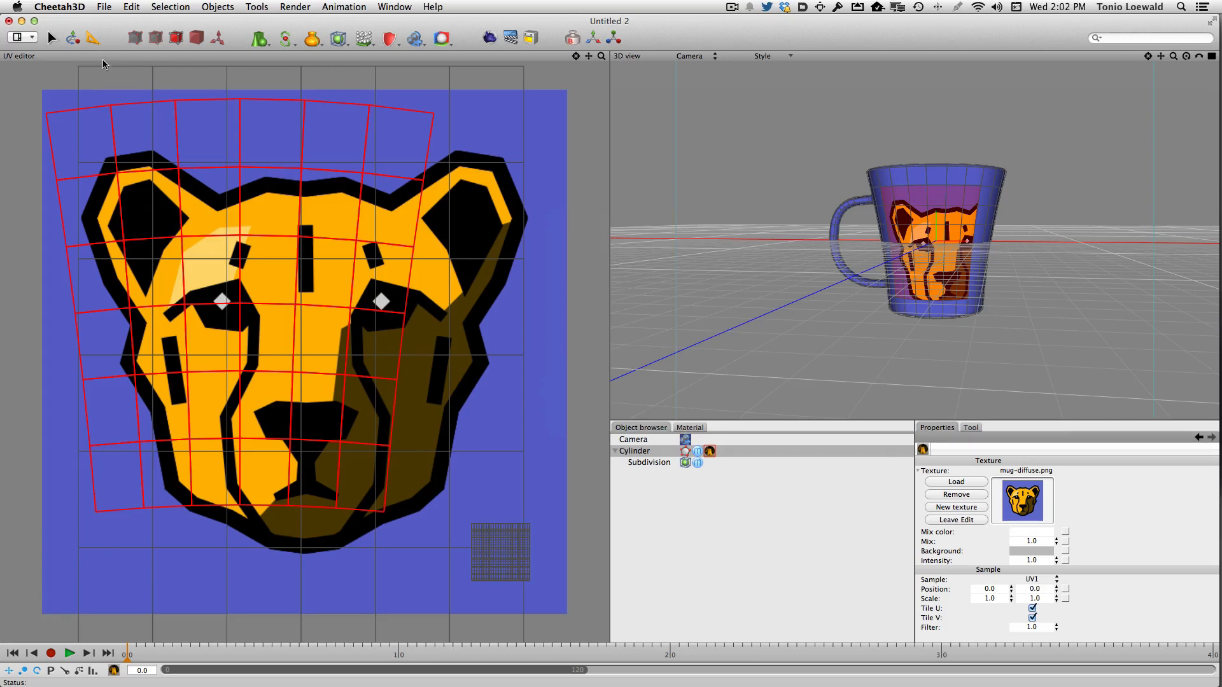
# Step: Centre the unwrapped patch over the cheetah face and enlarge its UVs uniformly around the whole face
pyautogui.click(239, 306)
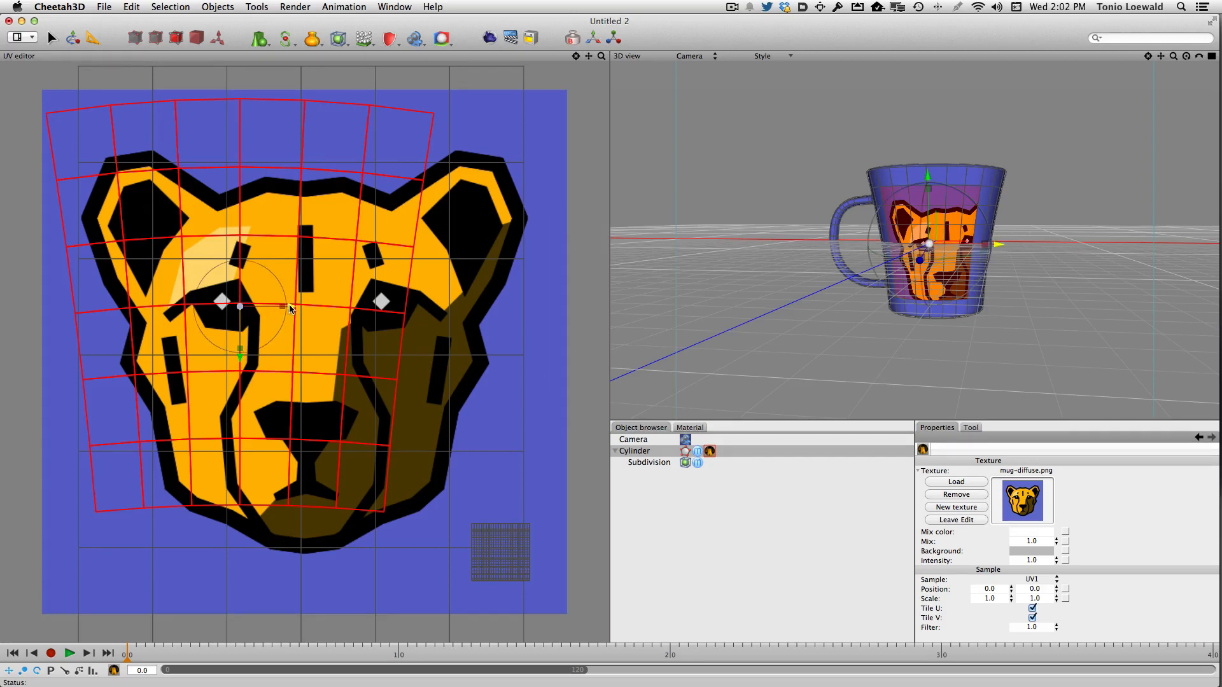
pyautogui.moveTo(290, 308); pyautogui.dragTo(368, 313)
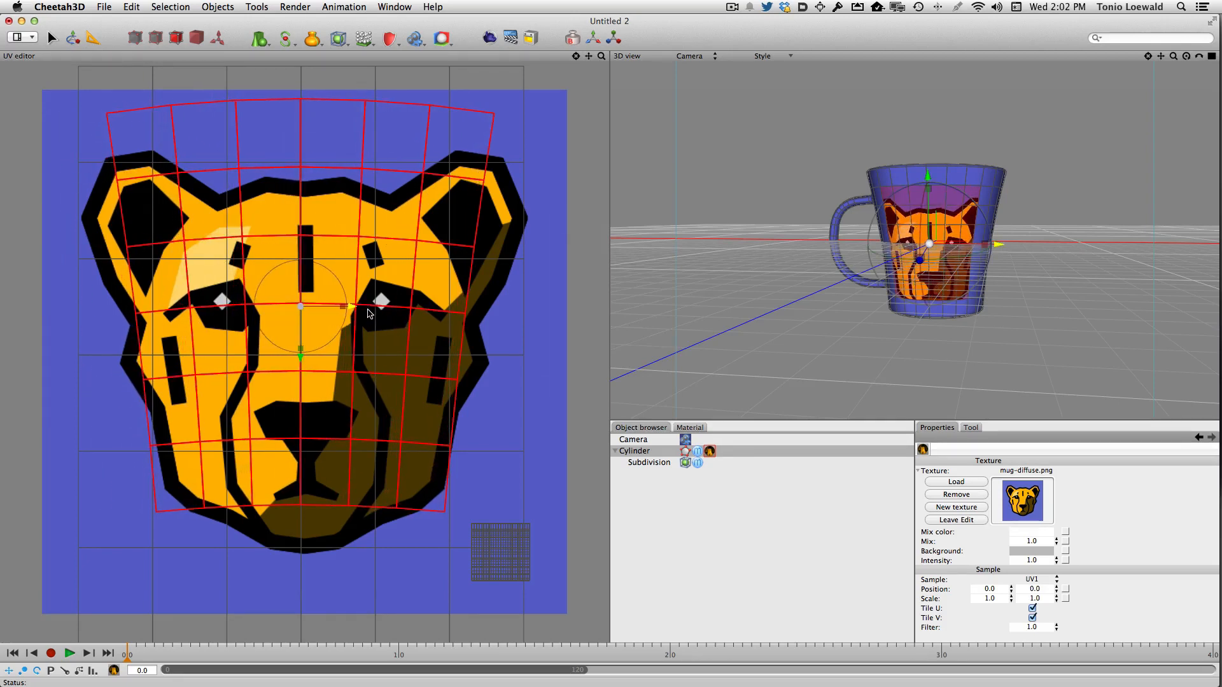
pyautogui.moveTo(300, 352); pyautogui.dragTo(320, 425)
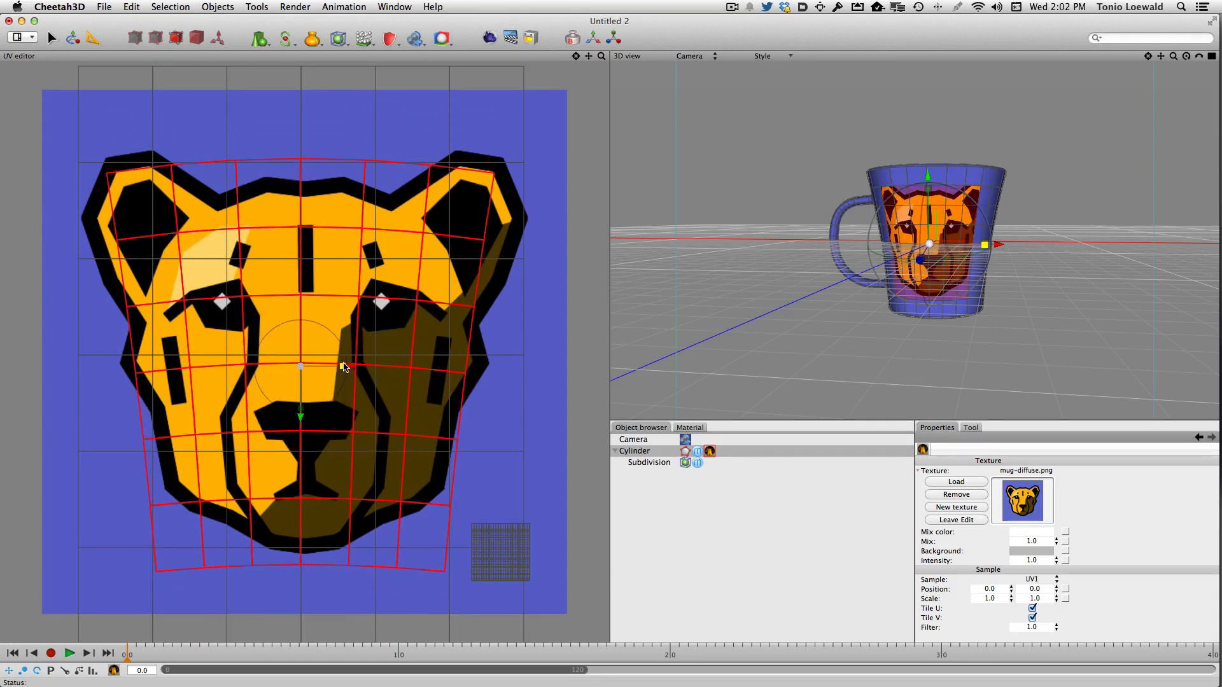
pyautogui.moveTo(300, 366); pyautogui.dragTo(327, 369)
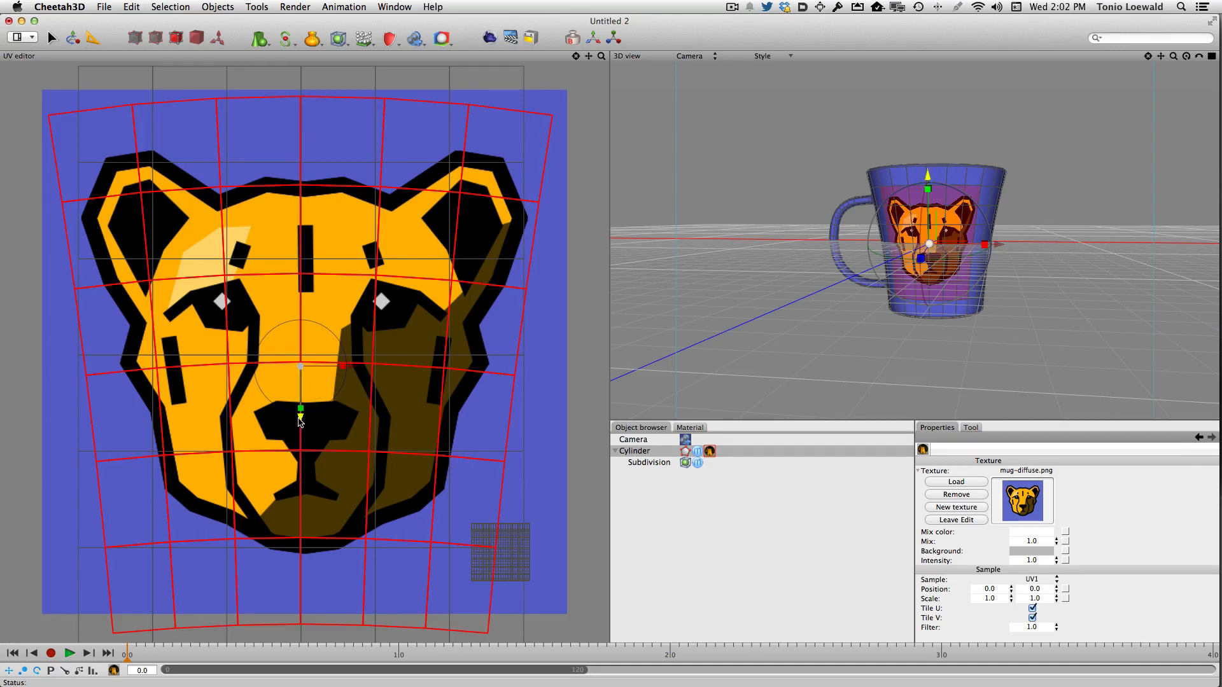
# Step: Move the enlarged UV patch slightly upward over the cheetah face along the vertical axis
pyautogui.moveTo(300, 413); pyautogui.dragTo(302, 407)
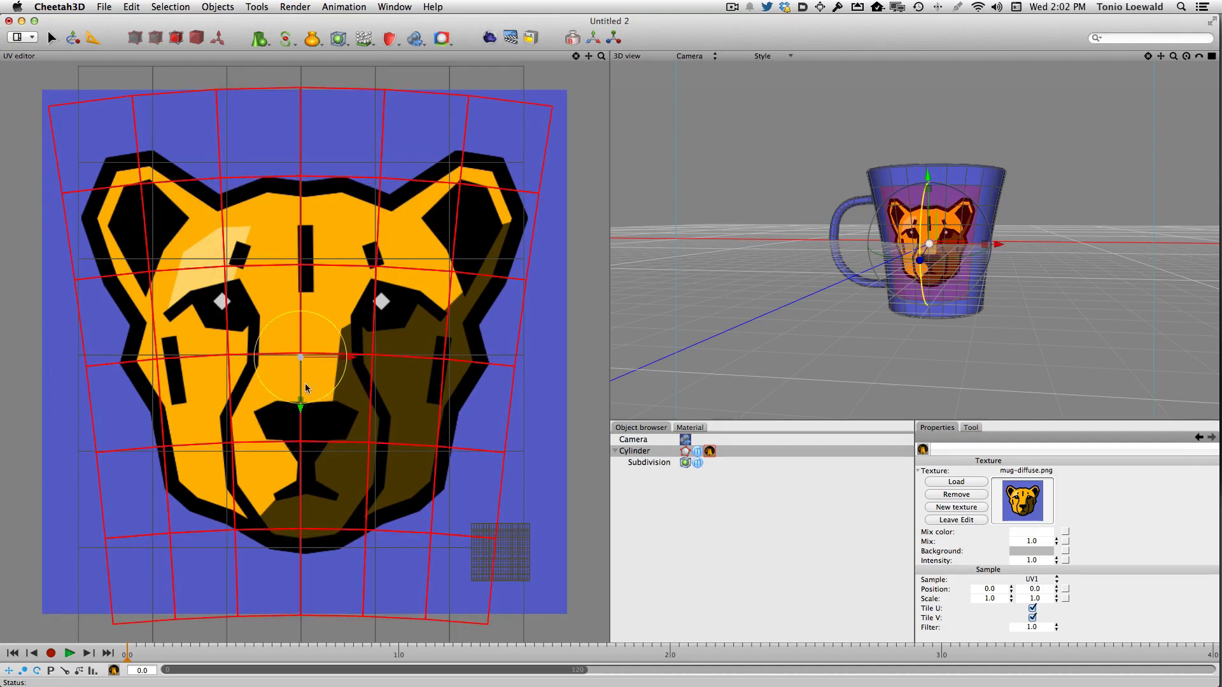
pyautogui.click(836, 329)
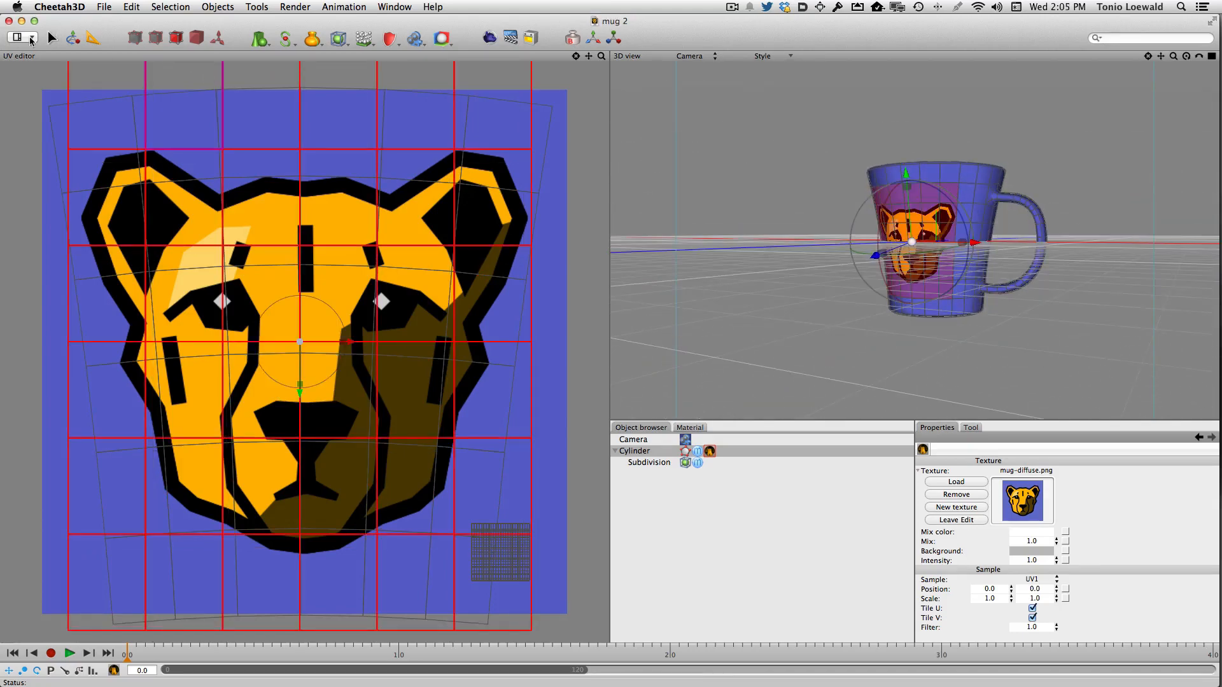
# Step: Switch from the UV-editing layout to the layout with a large 3D view and inspect the cheetah face on the mug
pyautogui.click(30, 40)
pyautogui.click(31, 54)
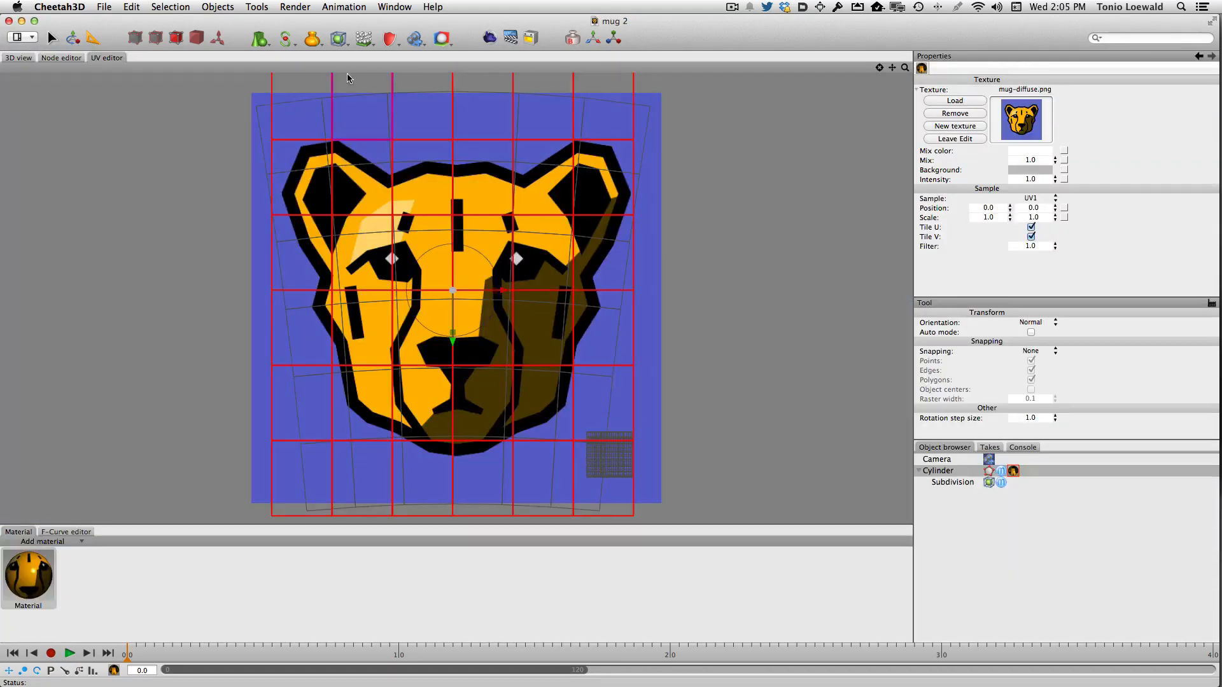
pyautogui.click(19, 58)
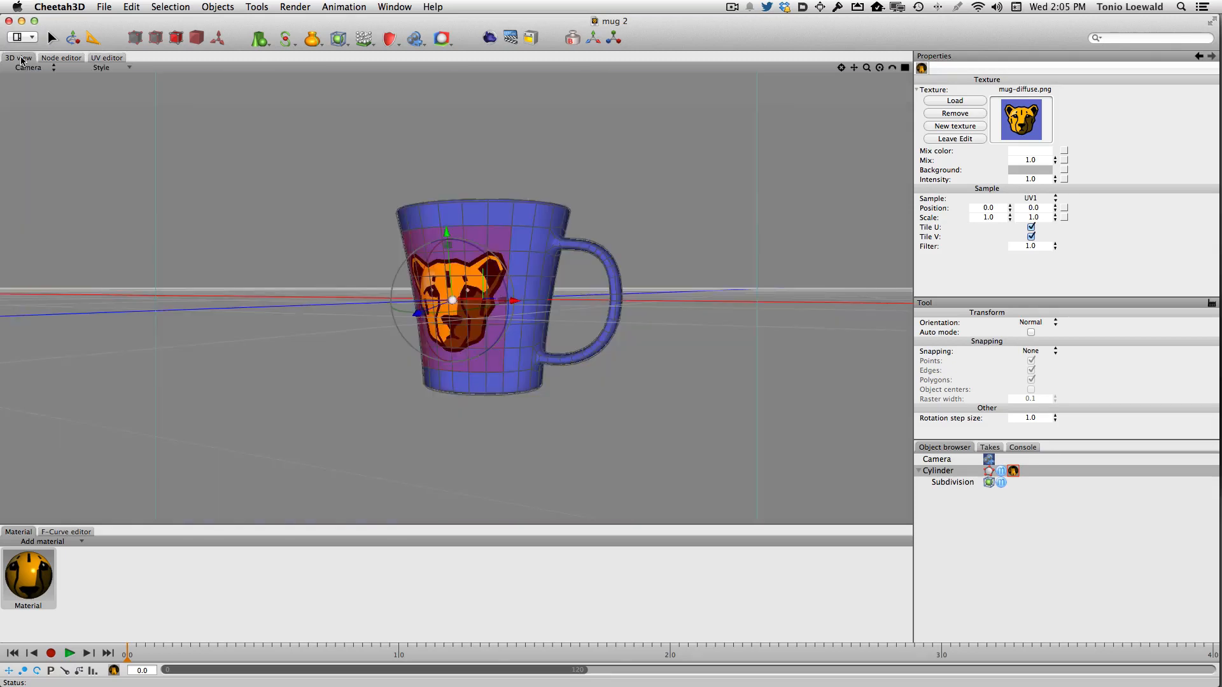
pyautogui.scroll(5, 560, 163)
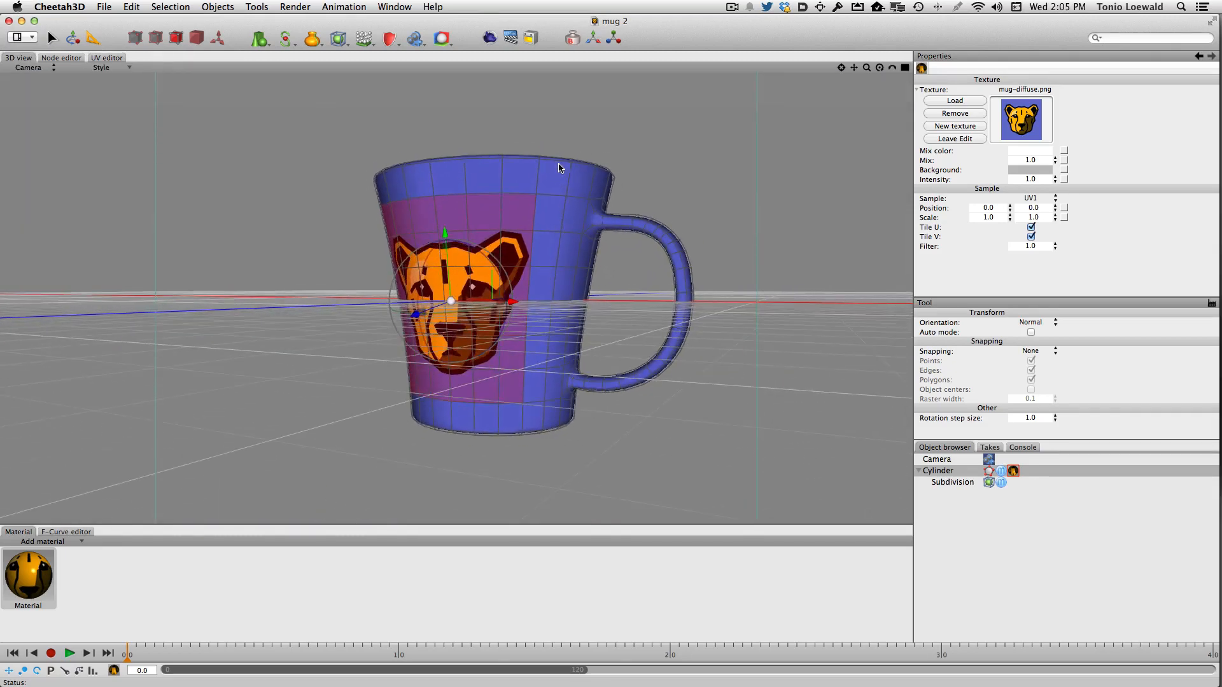
pyautogui.click(671, 158)
pyautogui.moveTo(675, 177)
pyautogui.keyDown('alt'); pyautogui.mouseDown()
pyautogui.moveTo(677, 200)
pyautogui.moveTo(695, 183)
pyautogui.mouseUp(); pyautogui.keyUp('alt')
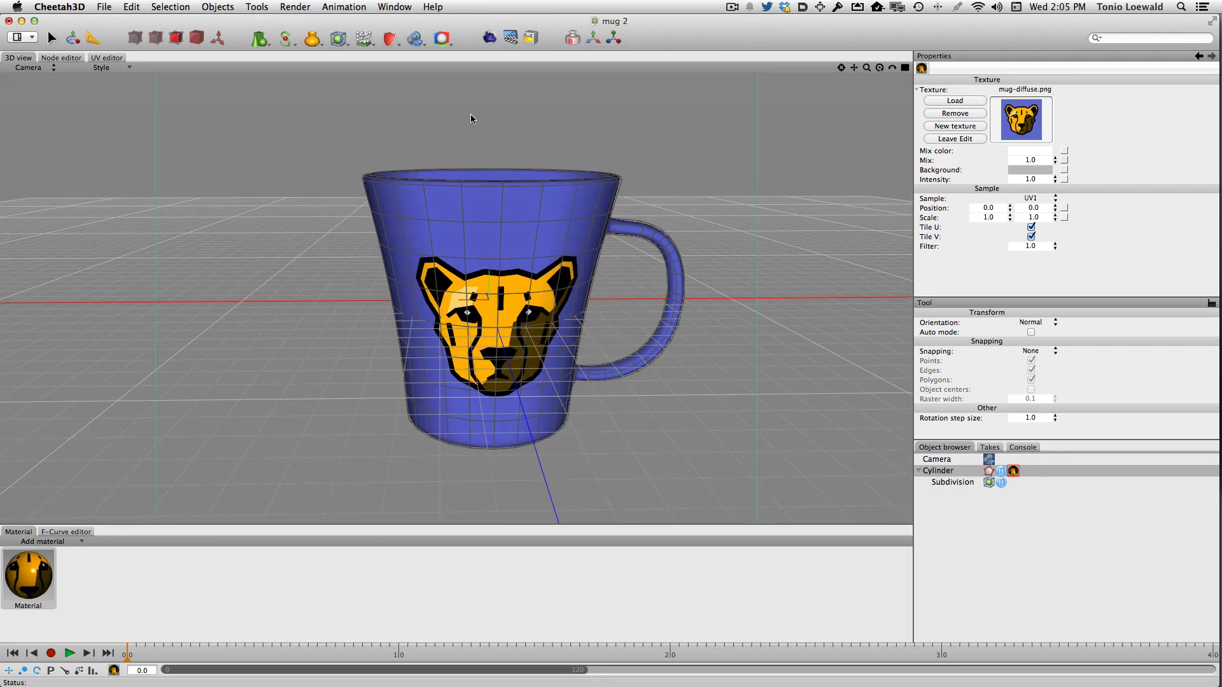
# Step: Add a Sky Light to the scene and check how it lights both sides of the mug
pyautogui.click(414, 39)
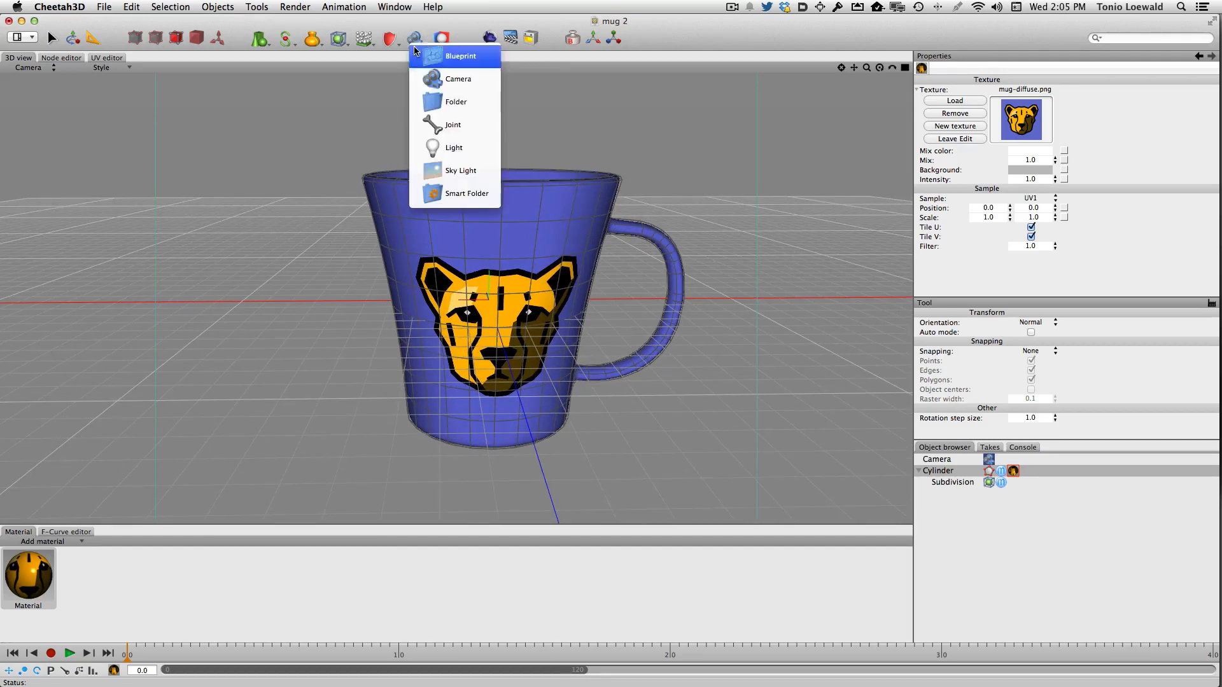
pyautogui.click(458, 170)
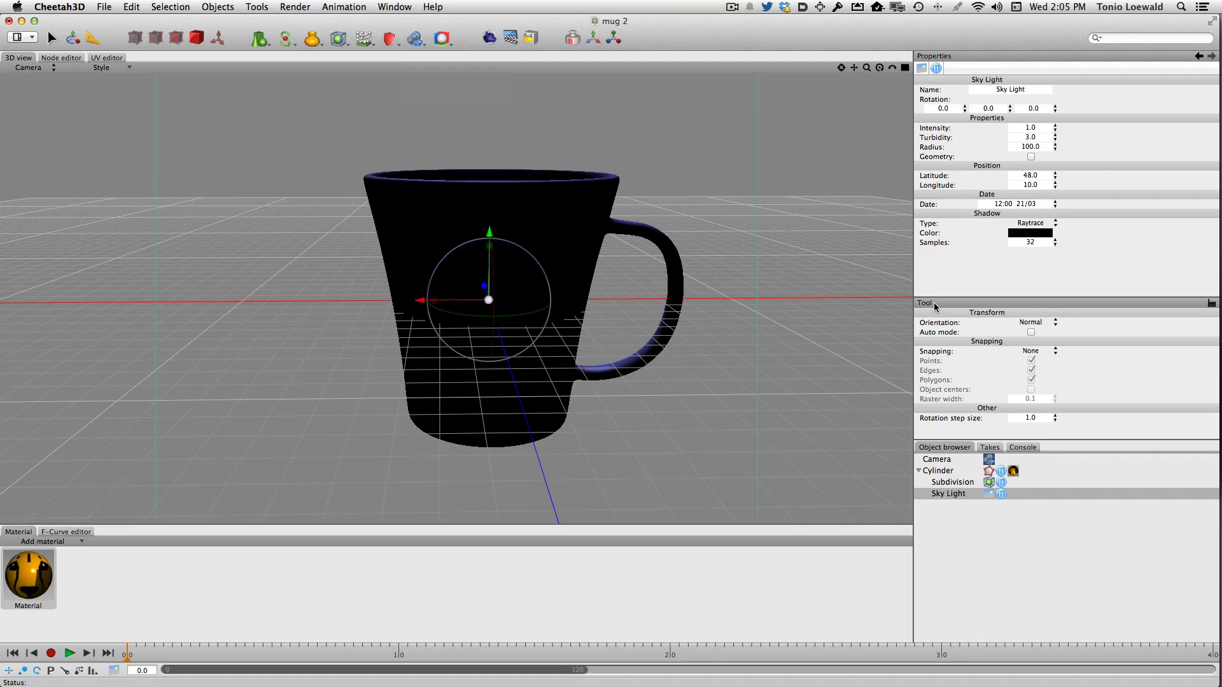
pyautogui.keyDown('alt'); pyautogui.moveTo(594, 386); pyautogui.dragTo(956, 503); pyautogui.keyUp('alt')
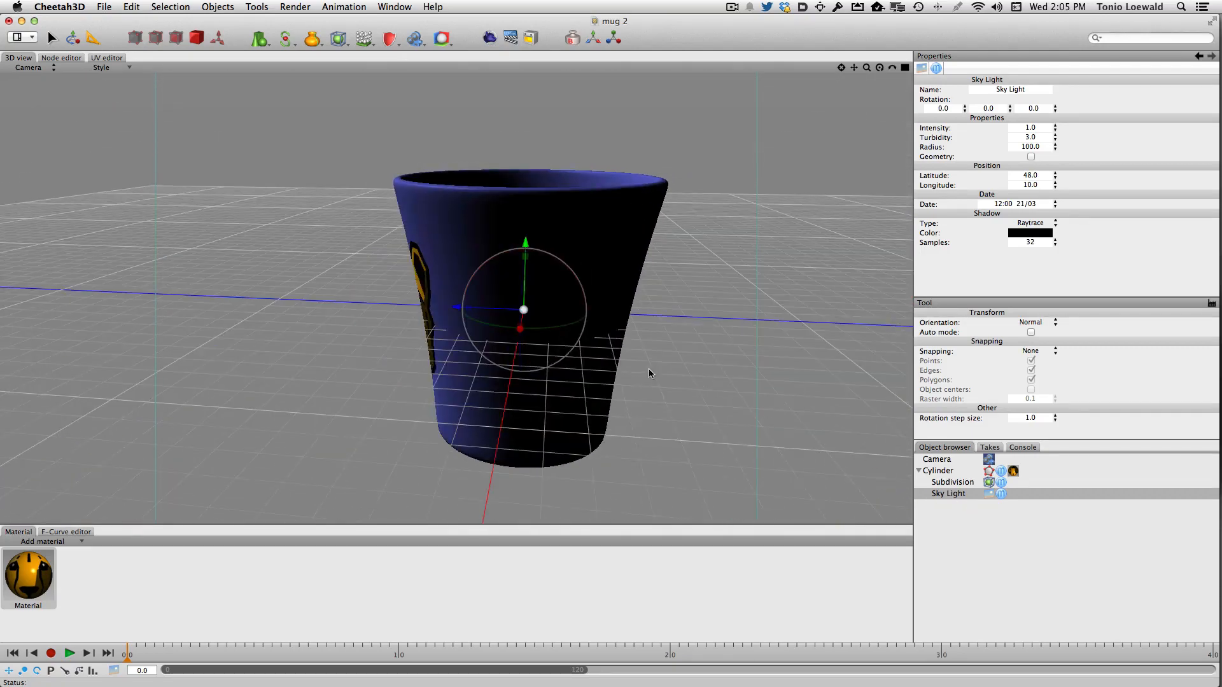
pyautogui.keyDown('alt'); pyautogui.moveTo(649, 372); pyautogui.dragTo(759, 372); pyautogui.keyUp('alt')
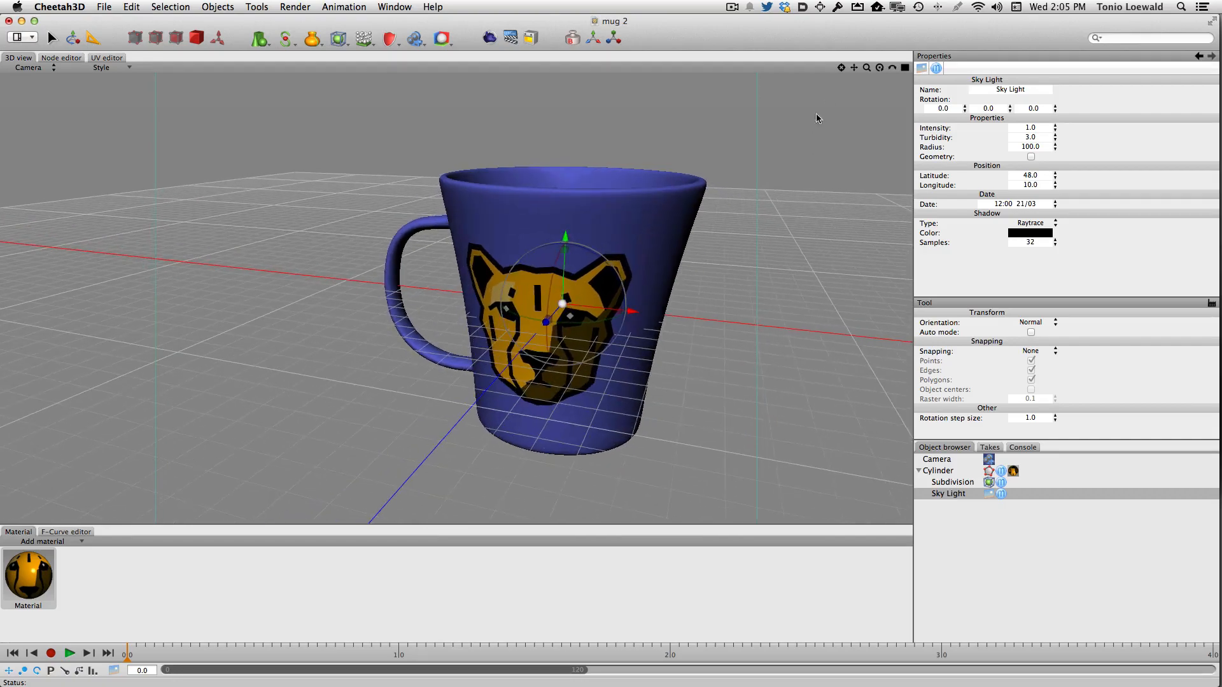
pyautogui.moveTo(856, 72); pyautogui.dragTo(855, 70)
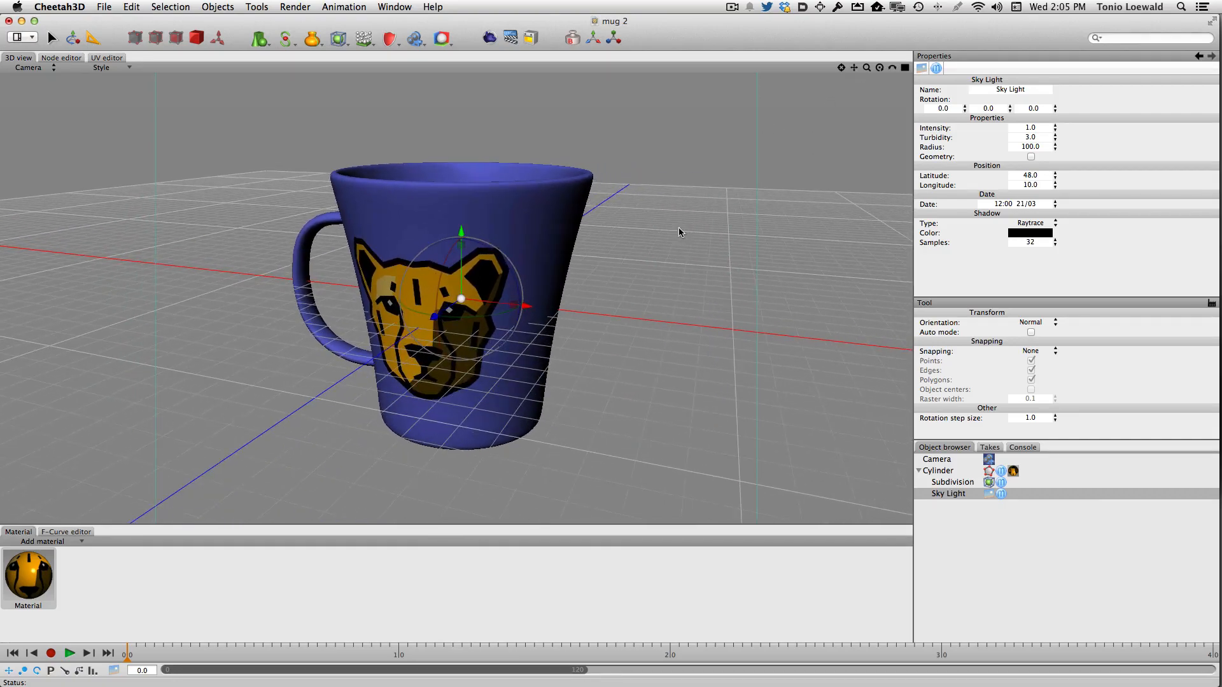
pyautogui.keyDown('alt'); pyautogui.moveTo(471, 241); pyautogui.dragTo(306, 238); pyautogui.keyUp('alt')
# Step: Try setting the Sky Light's date and time to 16:00 21/03, and undo the change
pyautogui.click(996, 496)
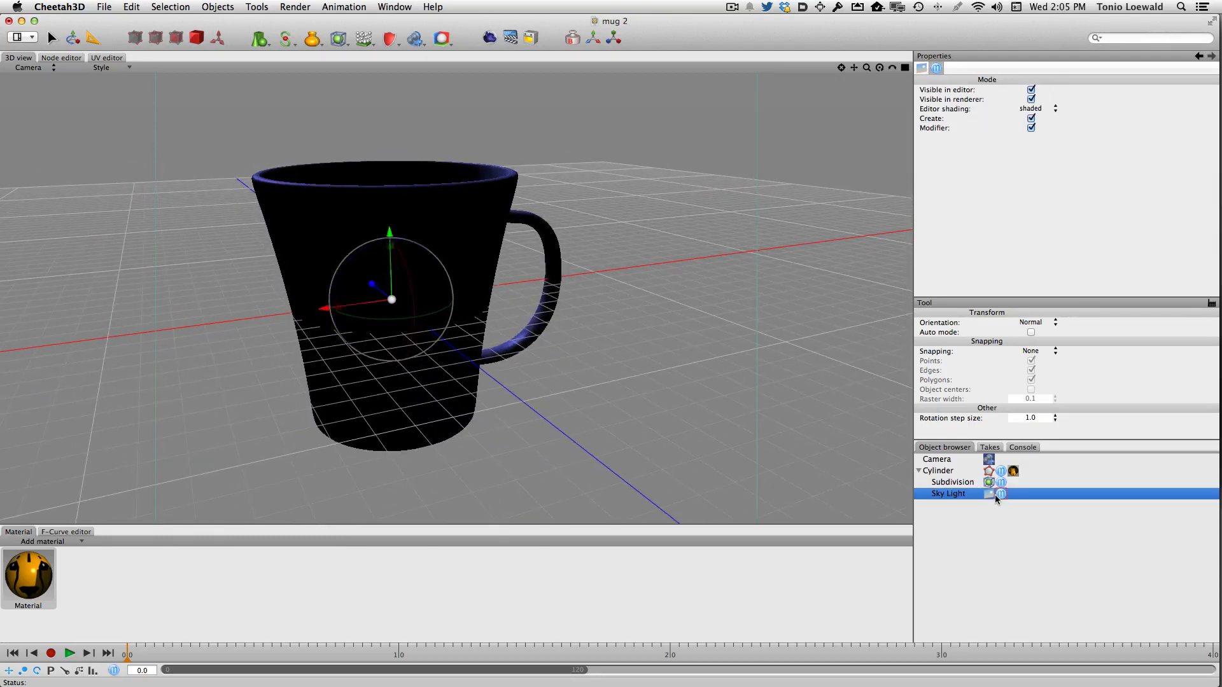
pyautogui.click(965, 494)
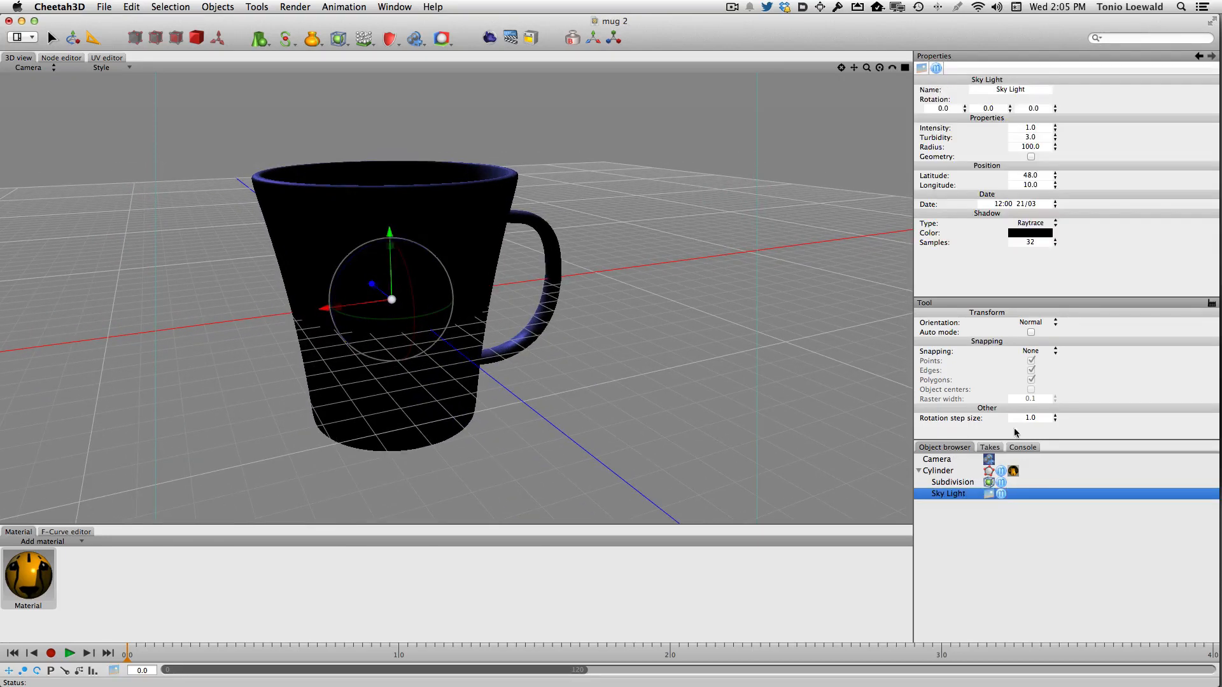
pyautogui.click(1001, 204)
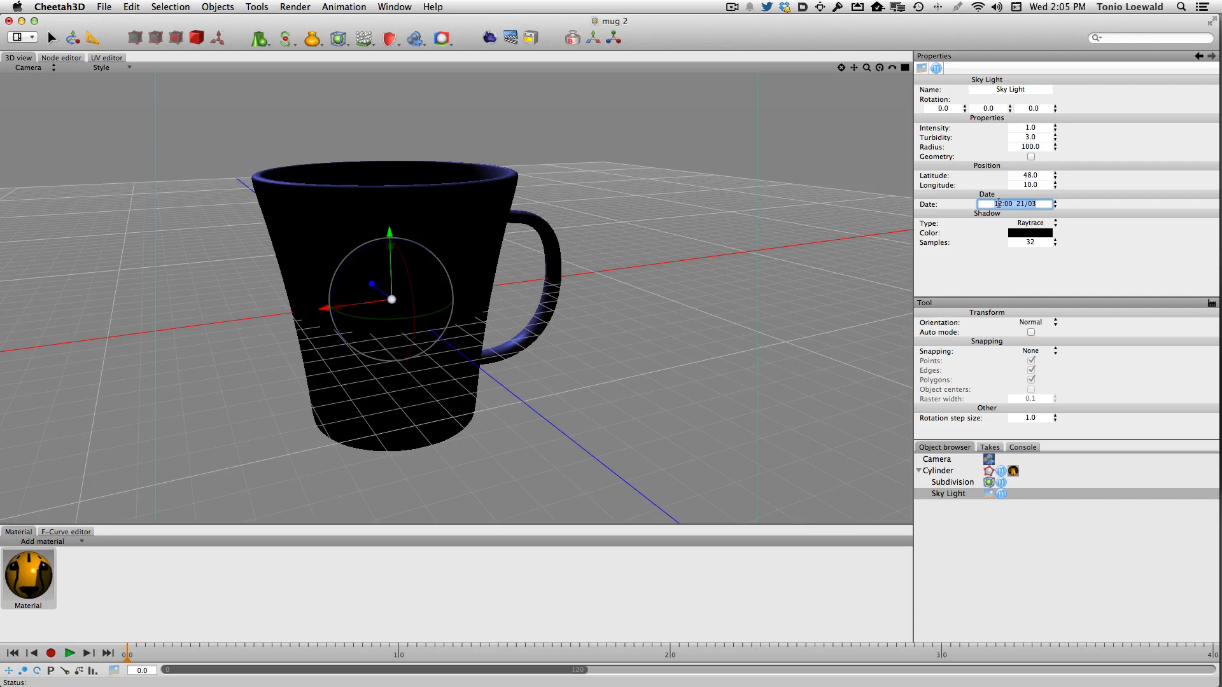
pyautogui.click(998, 204)
pyautogui.press('Delete')
pyautogui.write('6')
pyautogui.press('Tab')
pyautogui.click(750, 217)
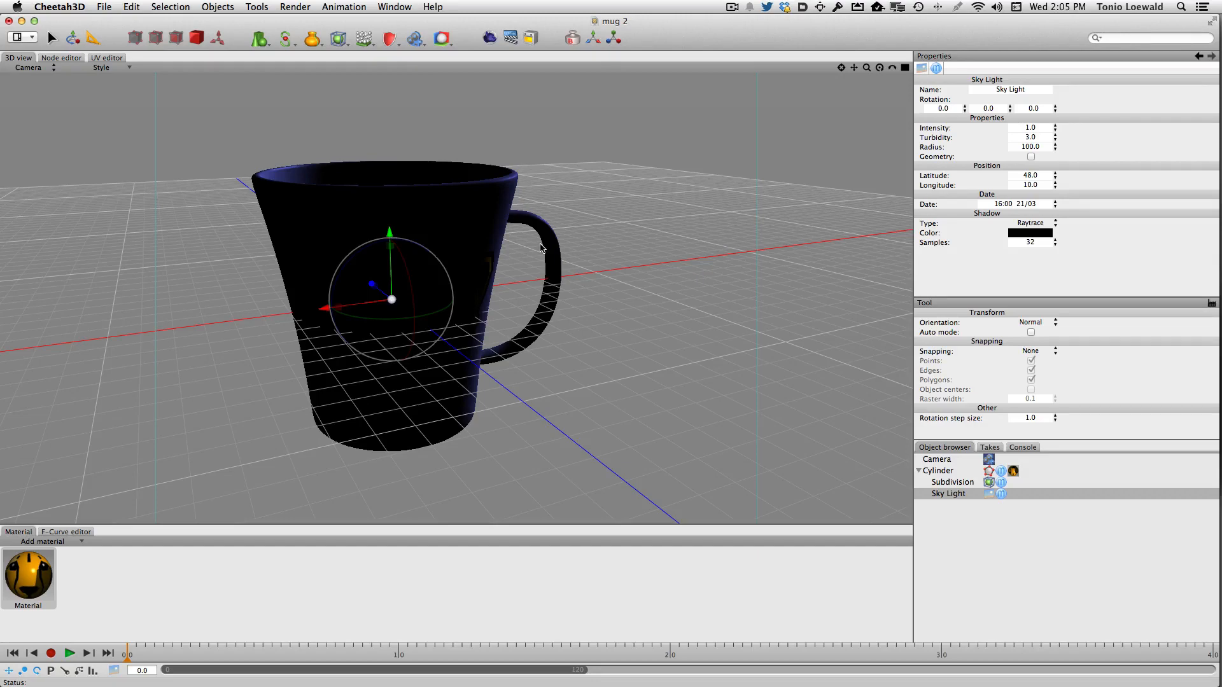
pyautogui.press('super+z')
# Step: Try rotating the mug with the Sky Light nested under it, and undo the rotation
pyautogui.keyDown('alt'); pyautogui.moveTo(502, 283); pyautogui.dragTo(709, 274); pyautogui.keyUp('alt')
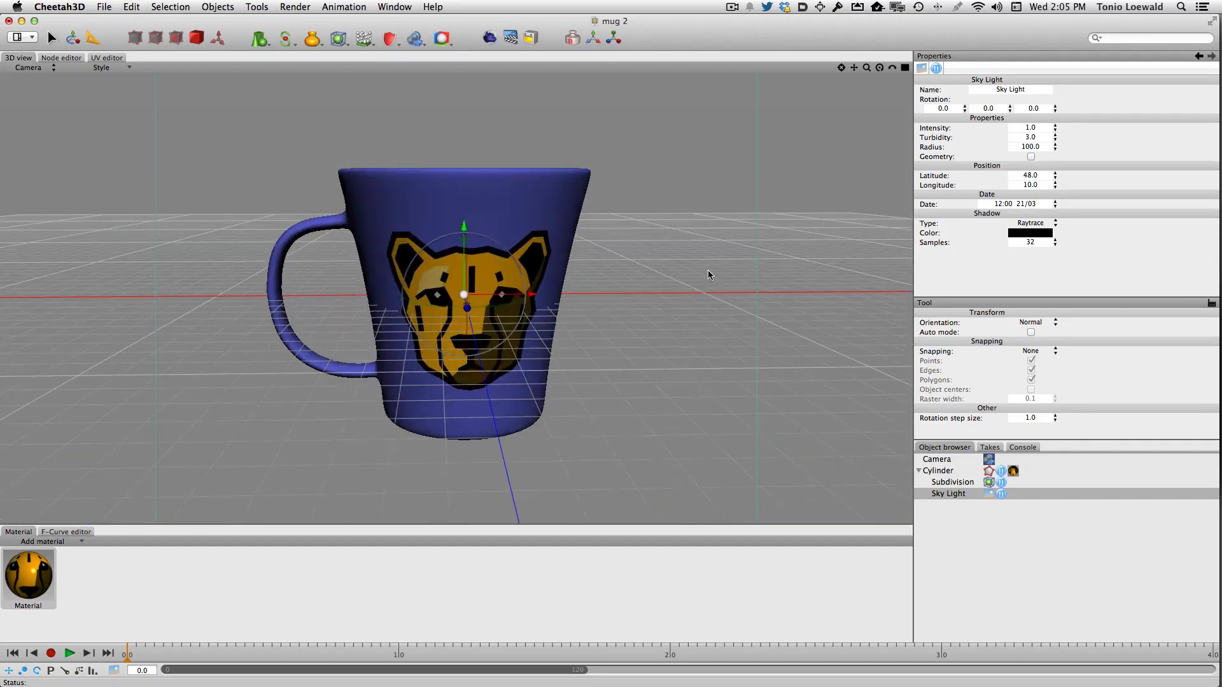
pyautogui.click(506, 209)
pyautogui.moveTo(452, 304)
pyautogui.mouseDown()
pyautogui.moveTo(704, 306)
pyautogui.moveTo(463, 298)
pyautogui.mouseUp()
pyautogui.press('super+z')
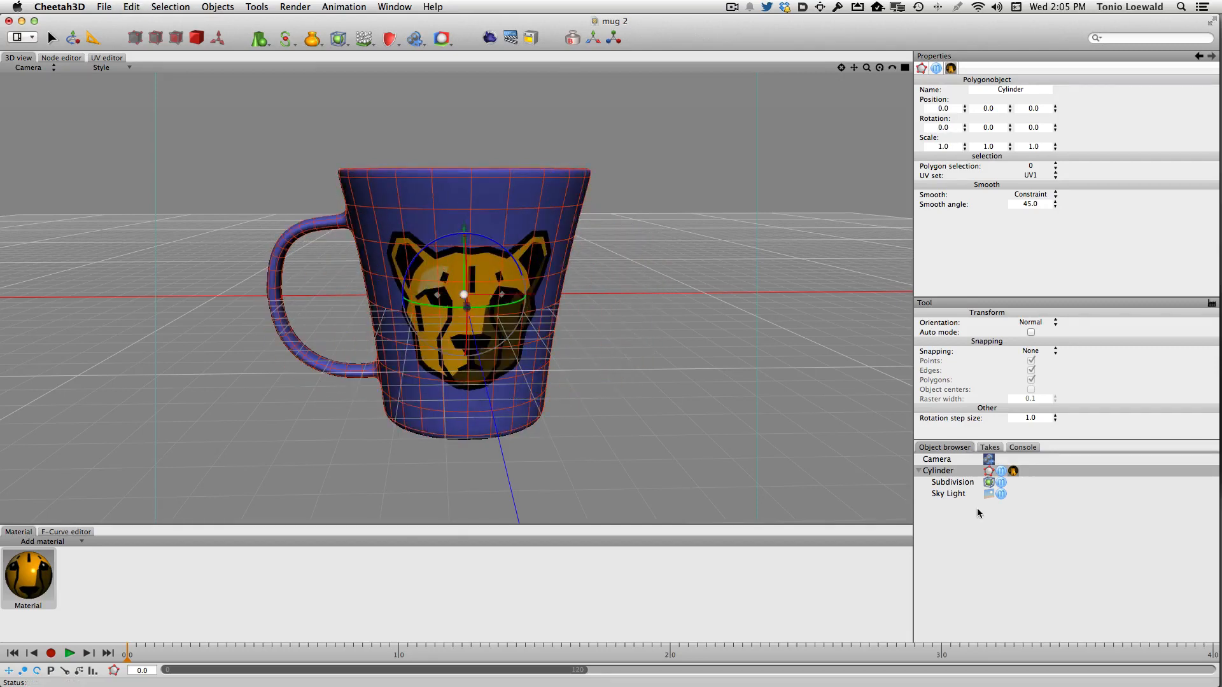
# Step: Move the Sky Light out of the Cylinder's hierarchy and rotate the mug to 186° about its vertical axis
pyautogui.click(956, 494)
pyautogui.moveTo(957, 494); pyautogui.dragTo(952, 471)
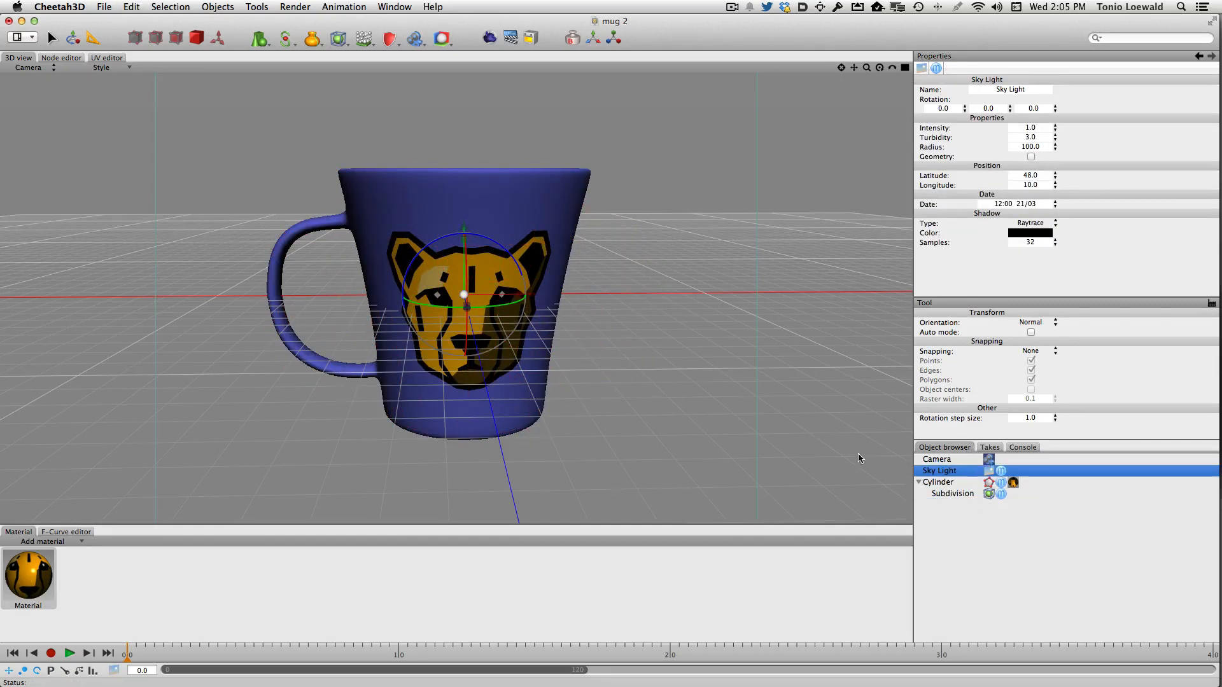
pyautogui.click(949, 482)
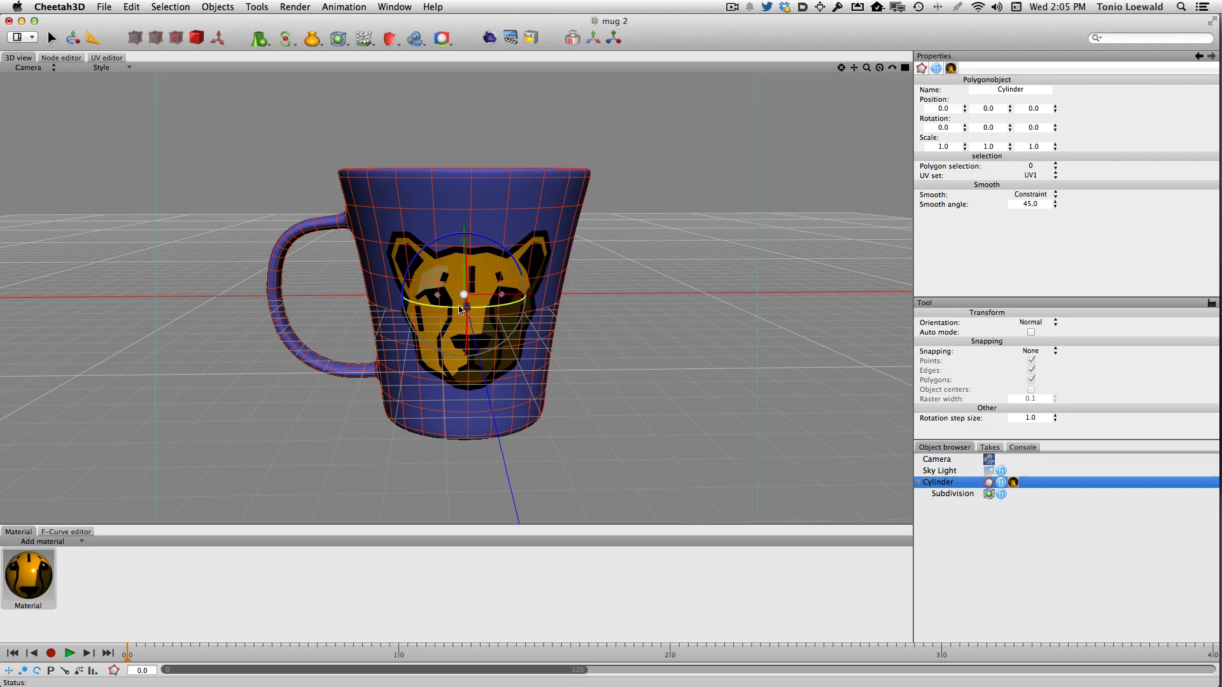
pyautogui.moveTo(460, 308); pyautogui.dragTo(707, 311)
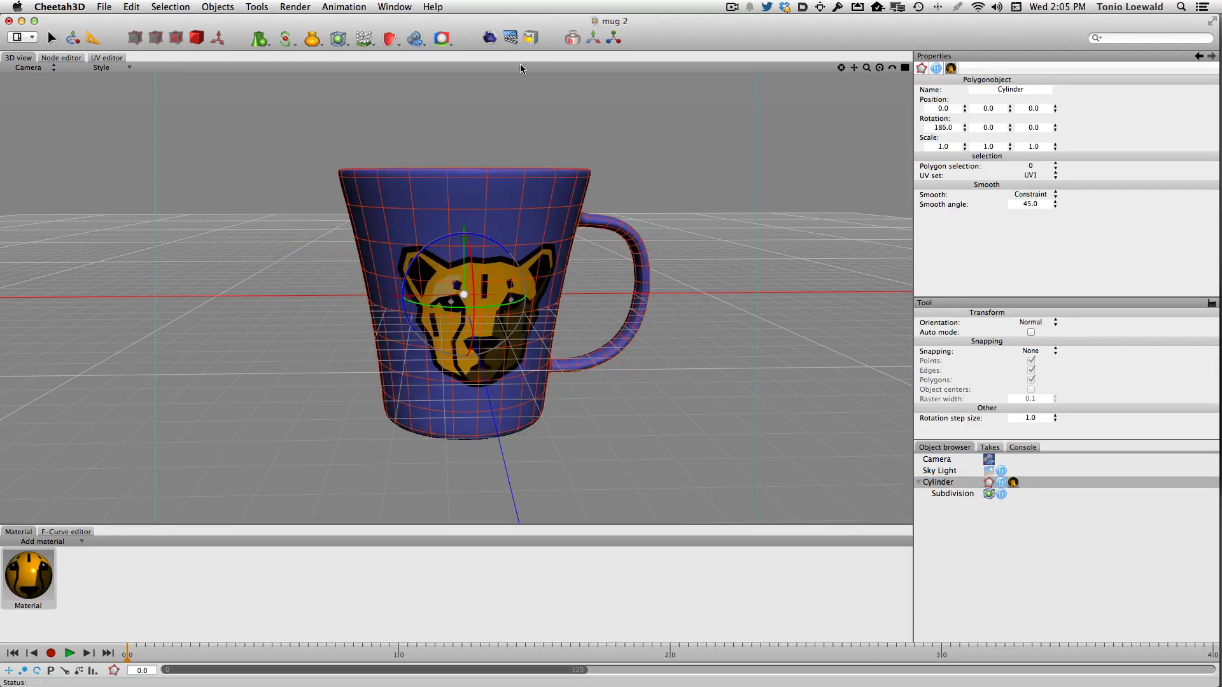
# Step: Make a test render of the mug, and set the camera's background color to 0% opacity
pyautogui.click(488, 38)
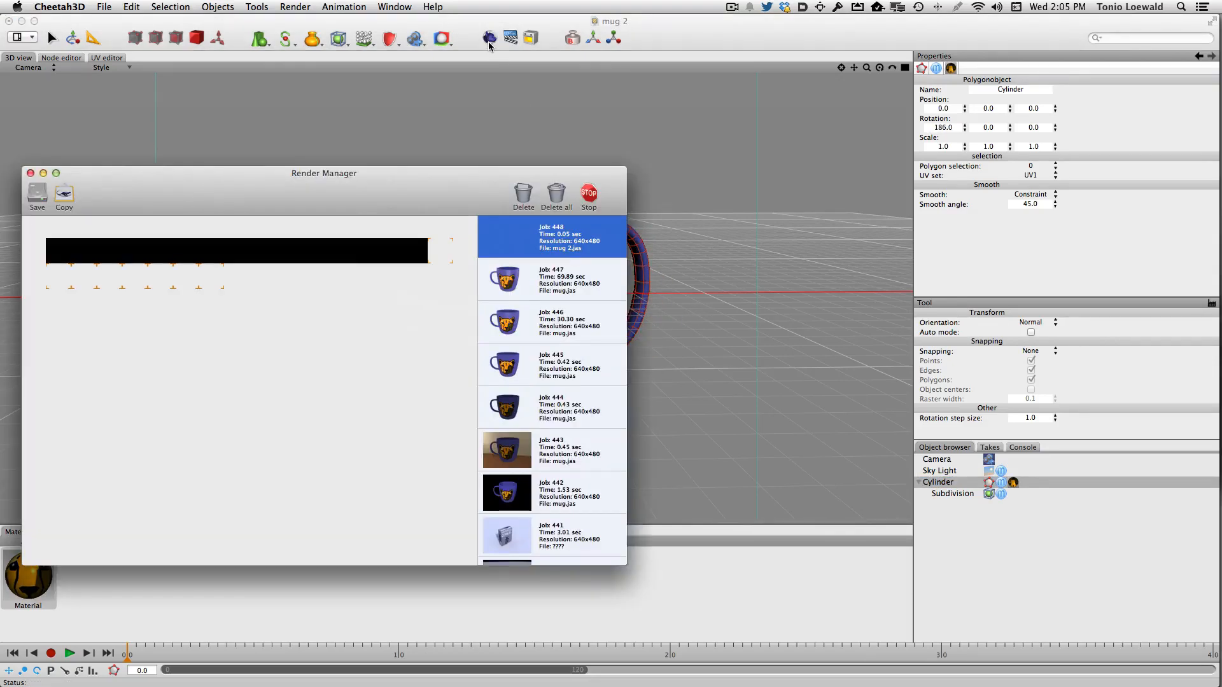
pyautogui.press('super+w')
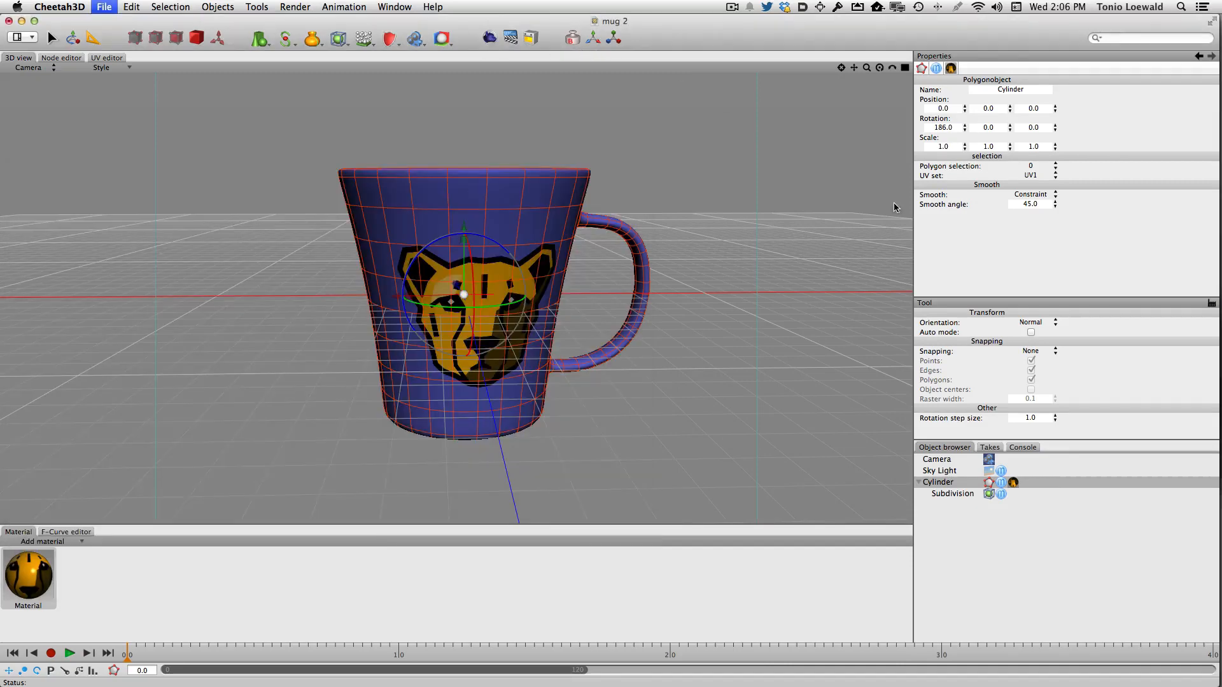
pyautogui.click(985, 460)
pyautogui.scroll(-5, 1017, 267)
pyautogui.scroll(1, 1018, 261)
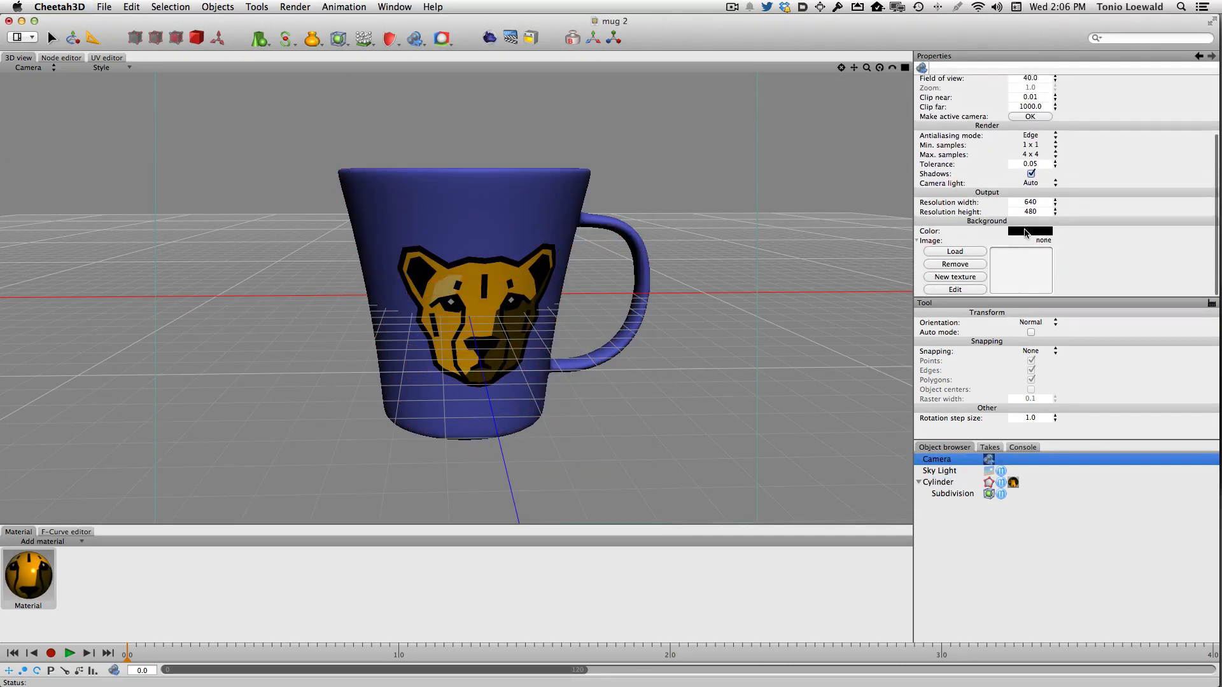
pyautogui.click(1026, 231)
pyautogui.moveTo(1103, 564); pyautogui.dragTo(995, 567)
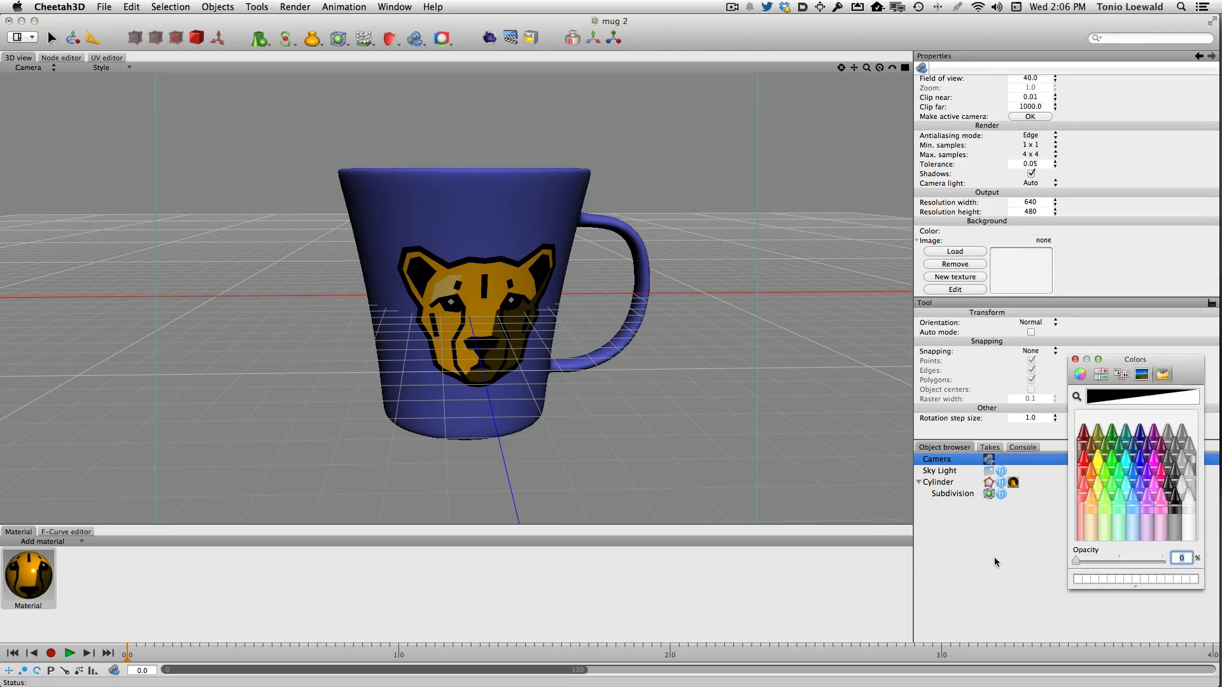
pyautogui.click(1074, 359)
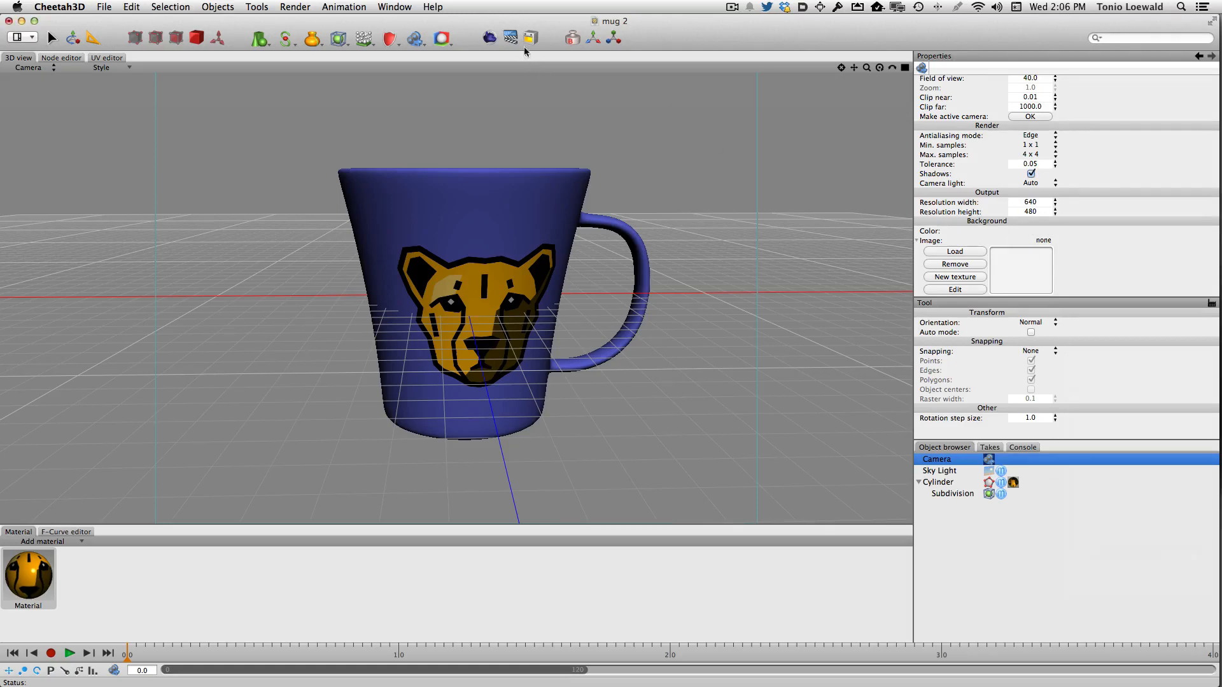
# Step: Tilt the camera to look slightly down into the mug and render the scene with the transparent background
pyautogui.moveTo(455, 155); pyautogui.dragTo(479, 74, button='right')
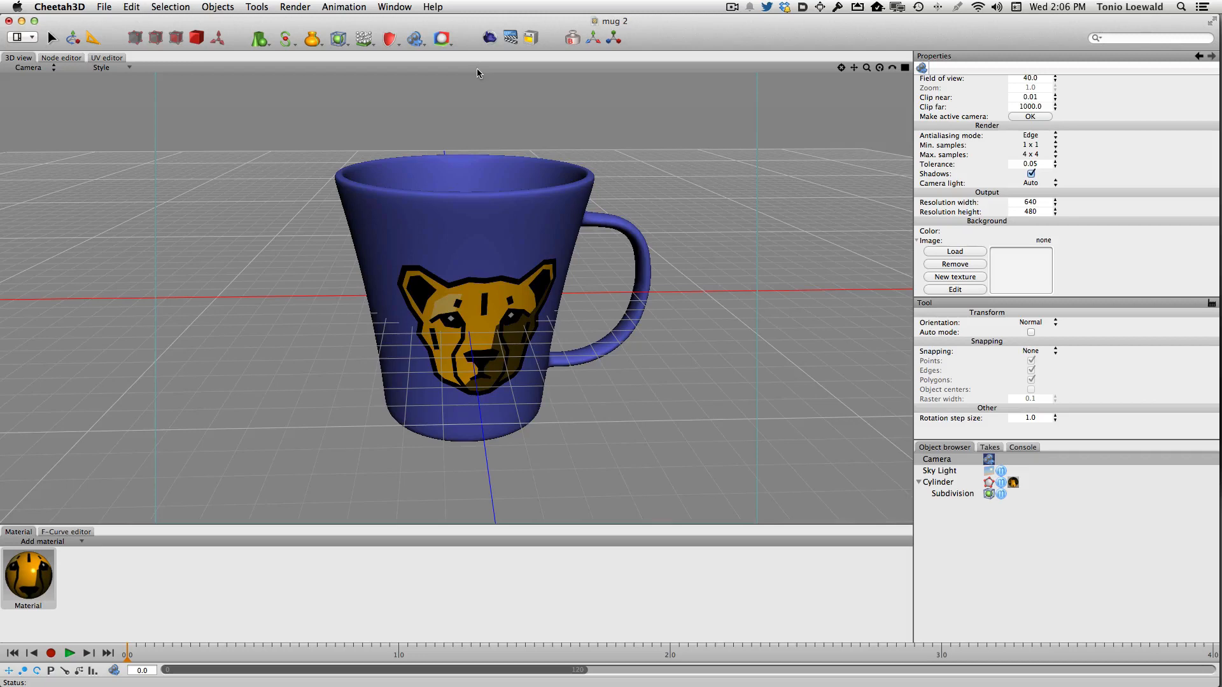
pyautogui.click(490, 37)
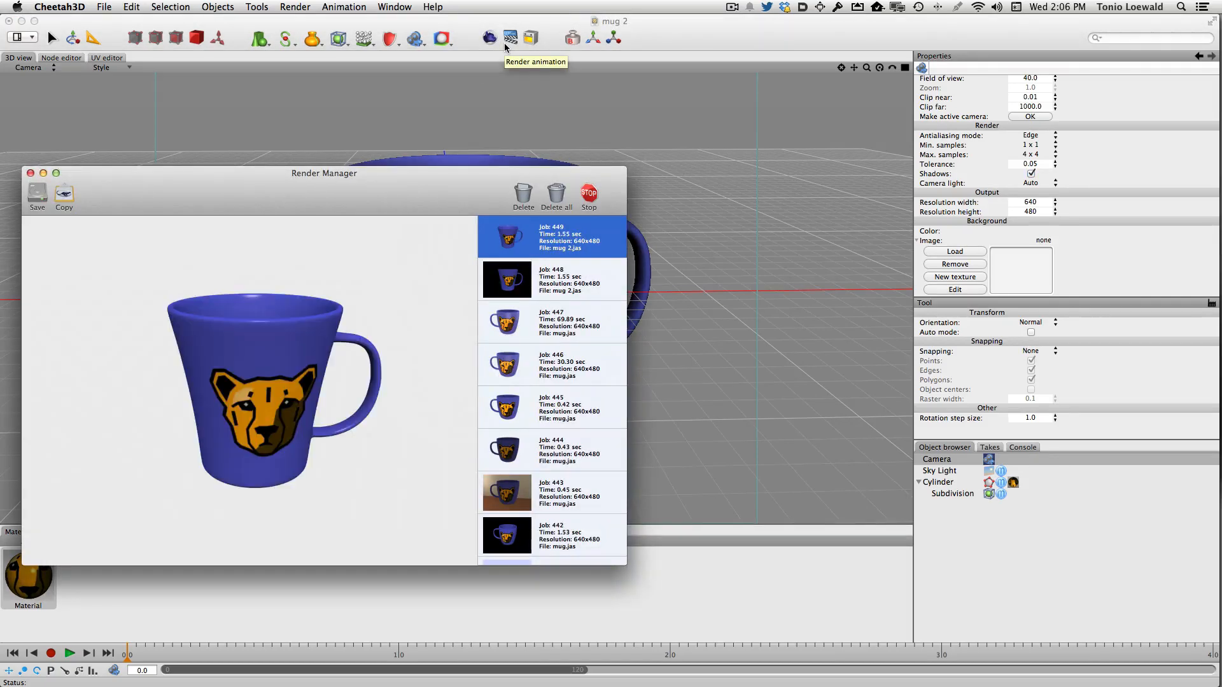
pyautogui.press('super+w')
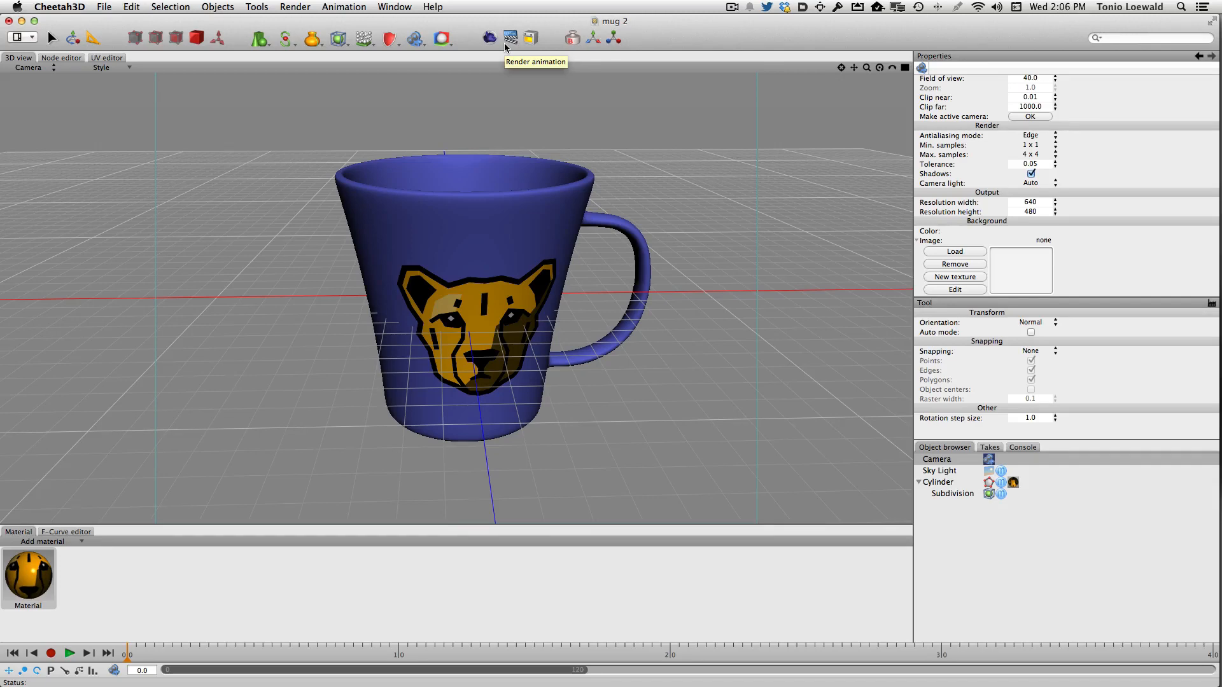
# Step: Delete the Sky Light and add an HDRI tag to the Camera
pyautogui.click(948, 471)
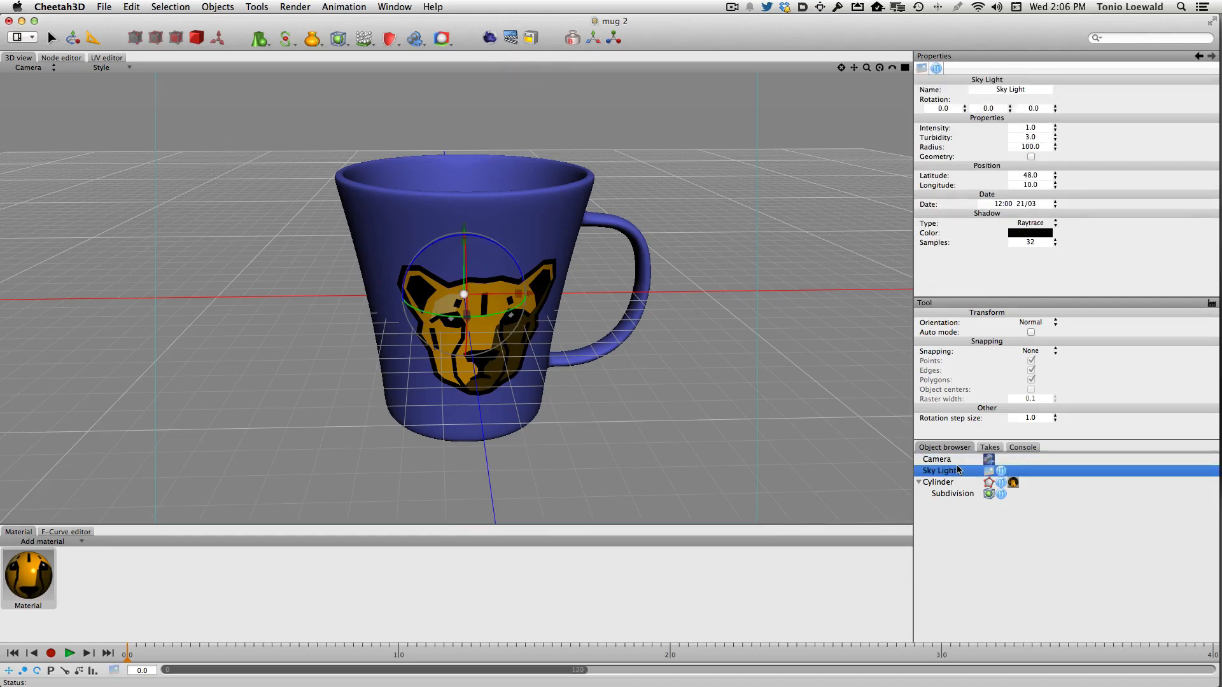
pyautogui.press('BackSpace')
pyautogui.click(950, 460)
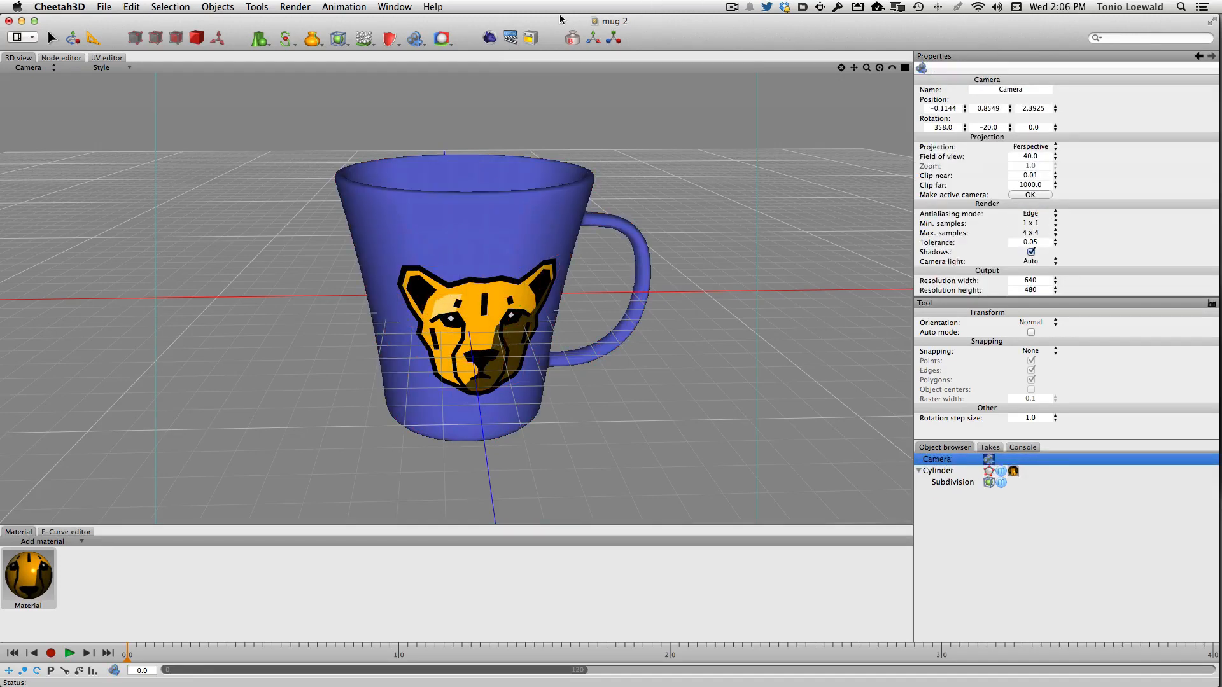
pyautogui.click(441, 39)
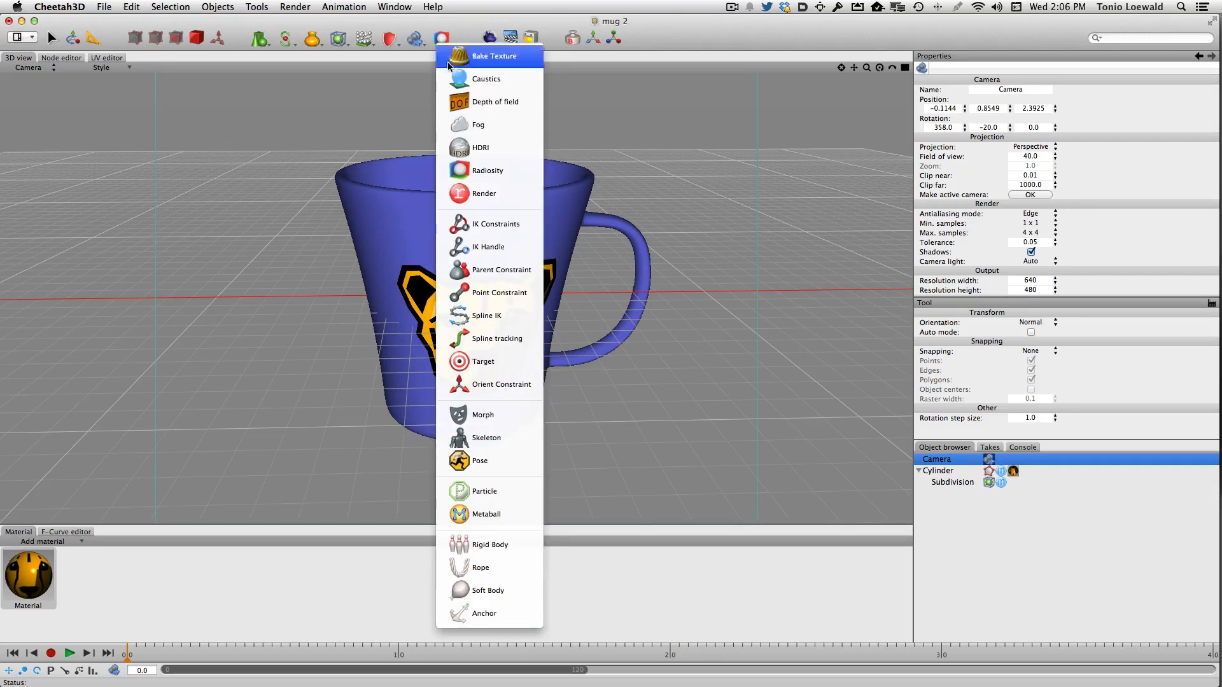
pyautogui.click(476, 150)
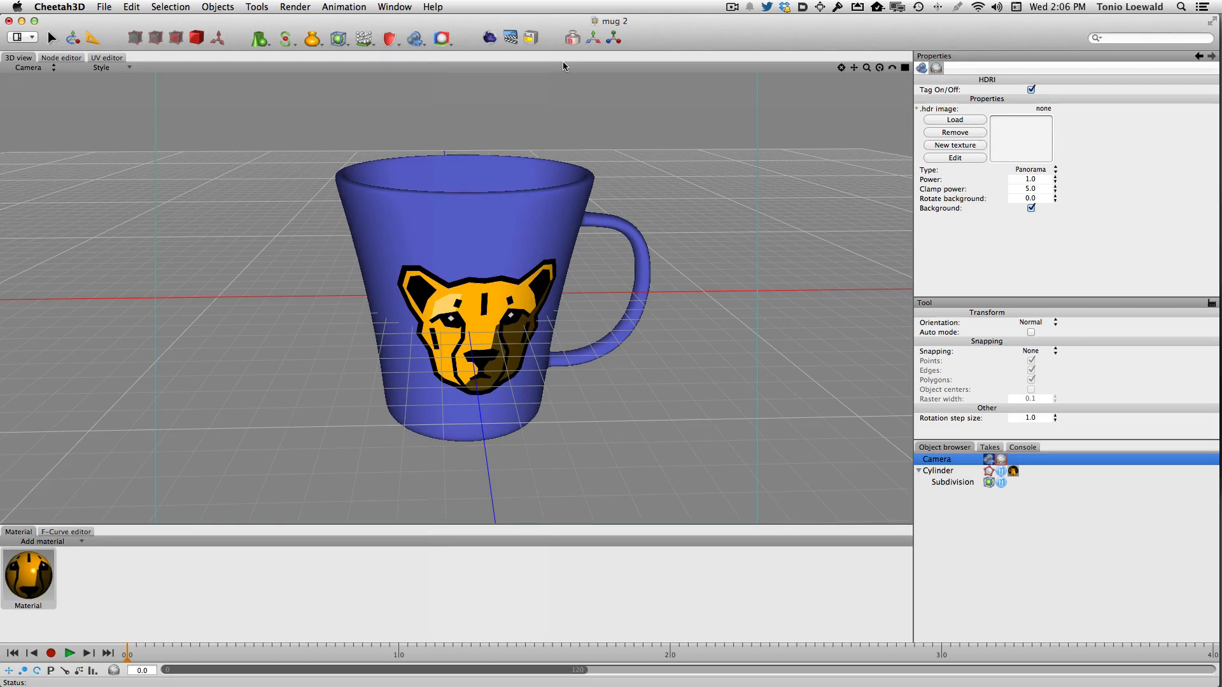
# Step: Load faux hdri setup.hdr as the image of the camera's HDRI tag
pyautogui.click(954, 119)
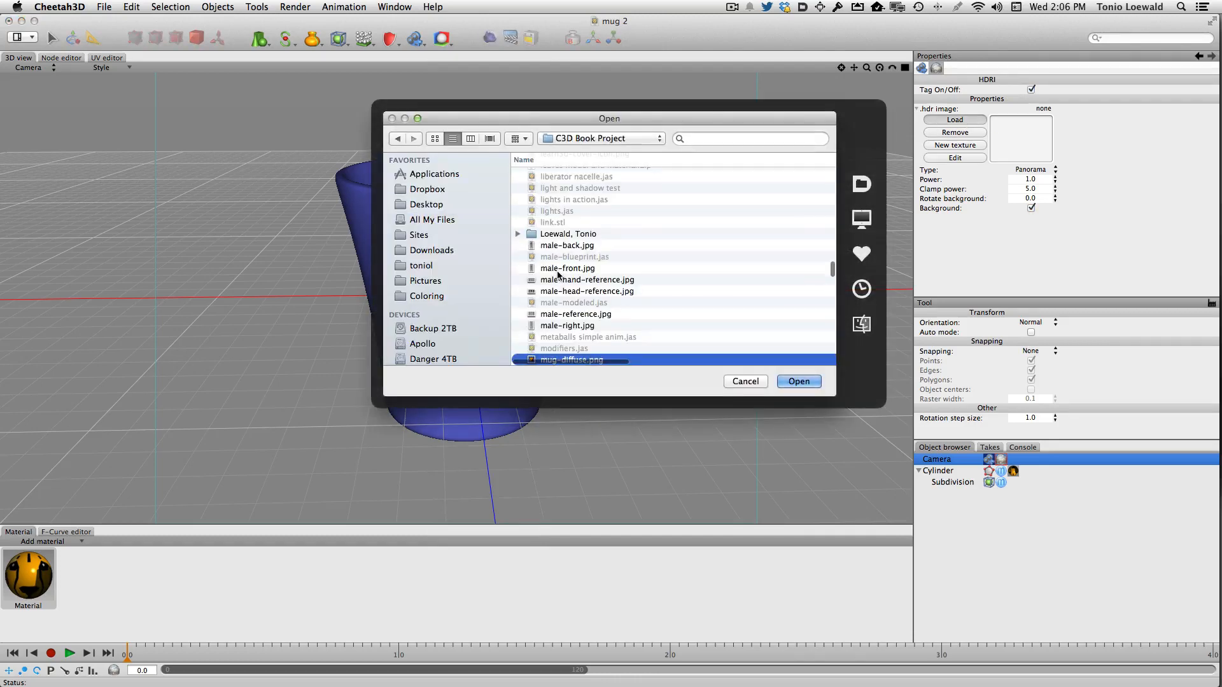
pyautogui.scroll(-5, 558, 276)
pyautogui.press('Down')
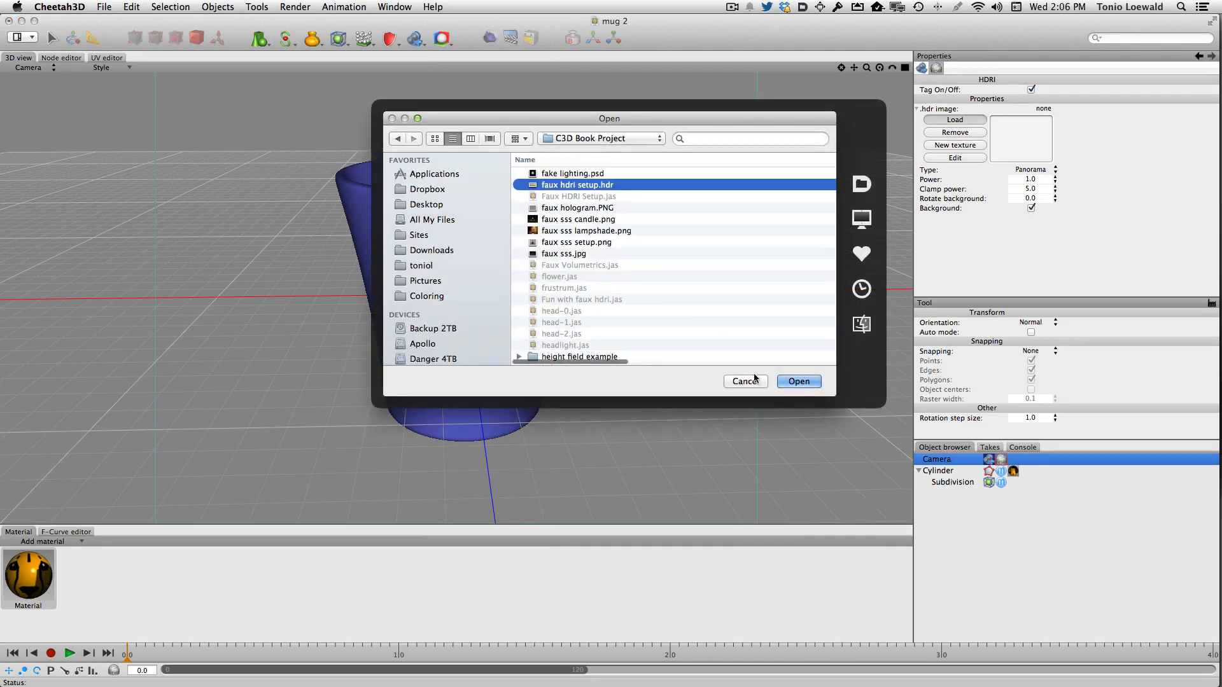
pyautogui.click(798, 381)
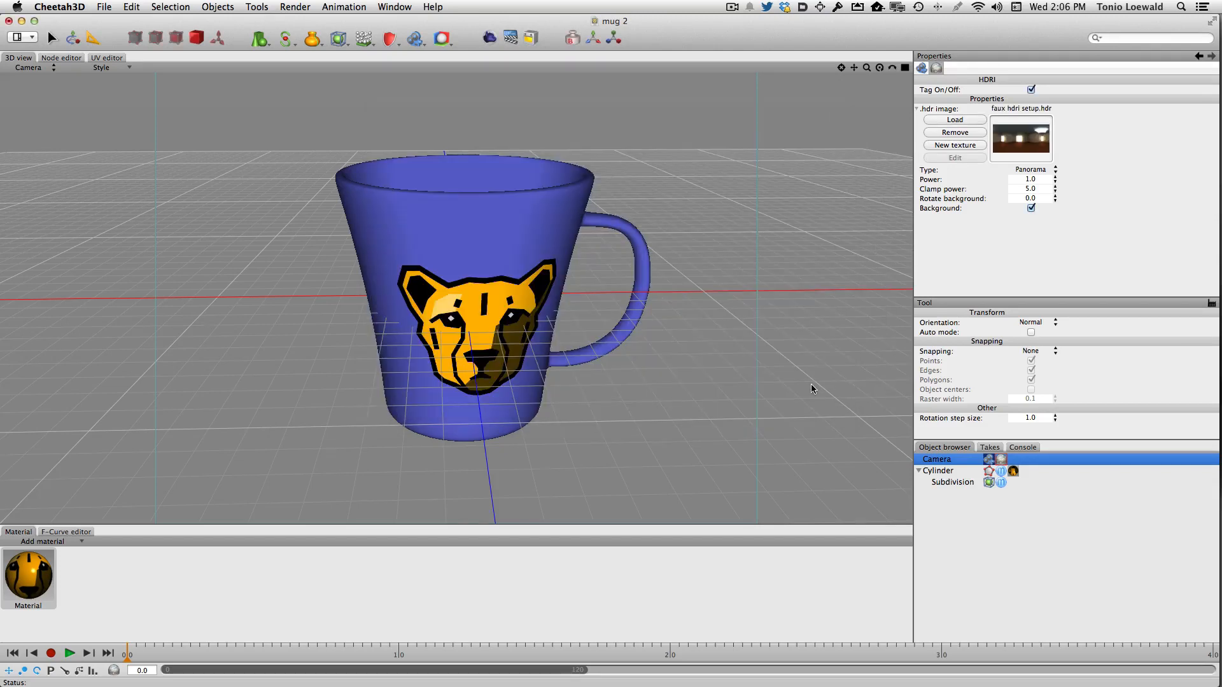
# Step: Set the power of the camera's HDRI tag to 3.0
pyautogui.click(1016, 180)
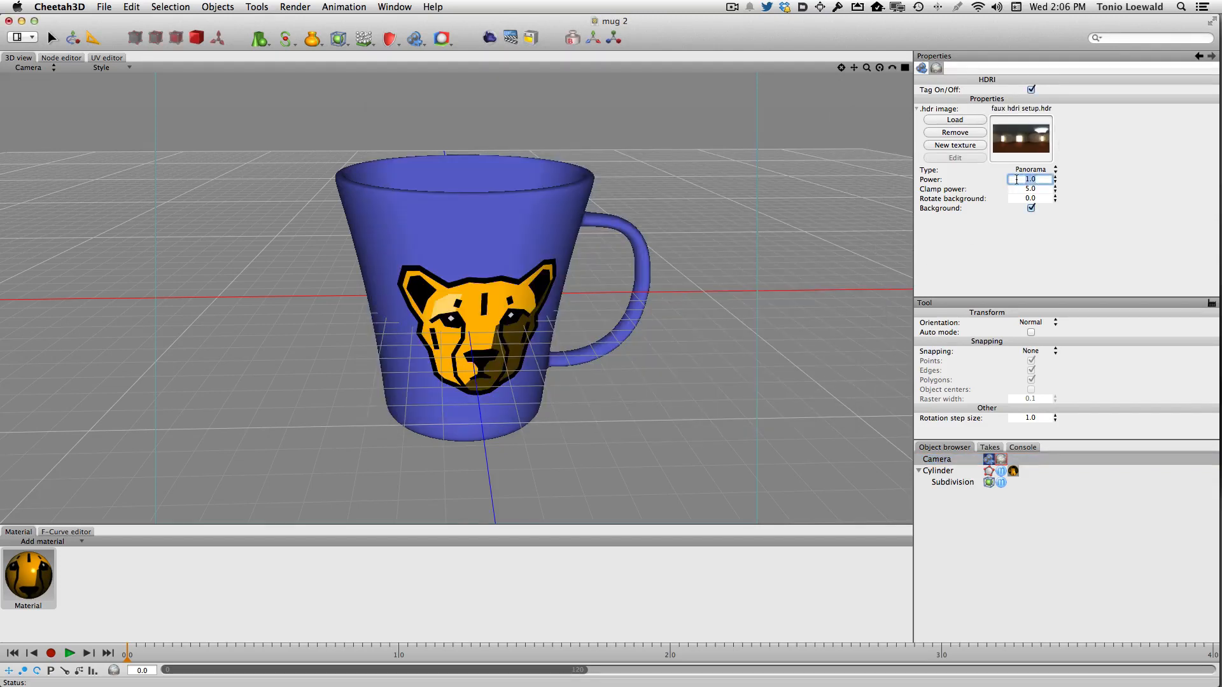
pyautogui.write('3')
pyautogui.press('Tab')
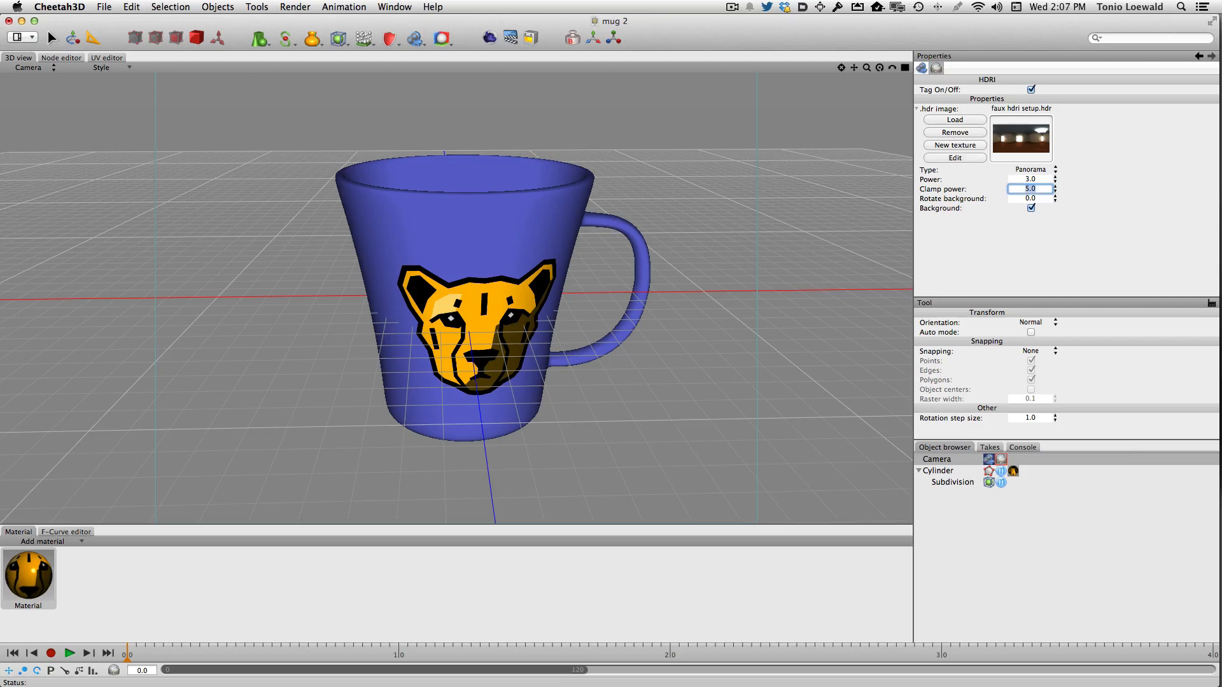
# Step: Add a Radiosity tag to the Camera and set its type to Radiosity
pyautogui.click(441, 40)
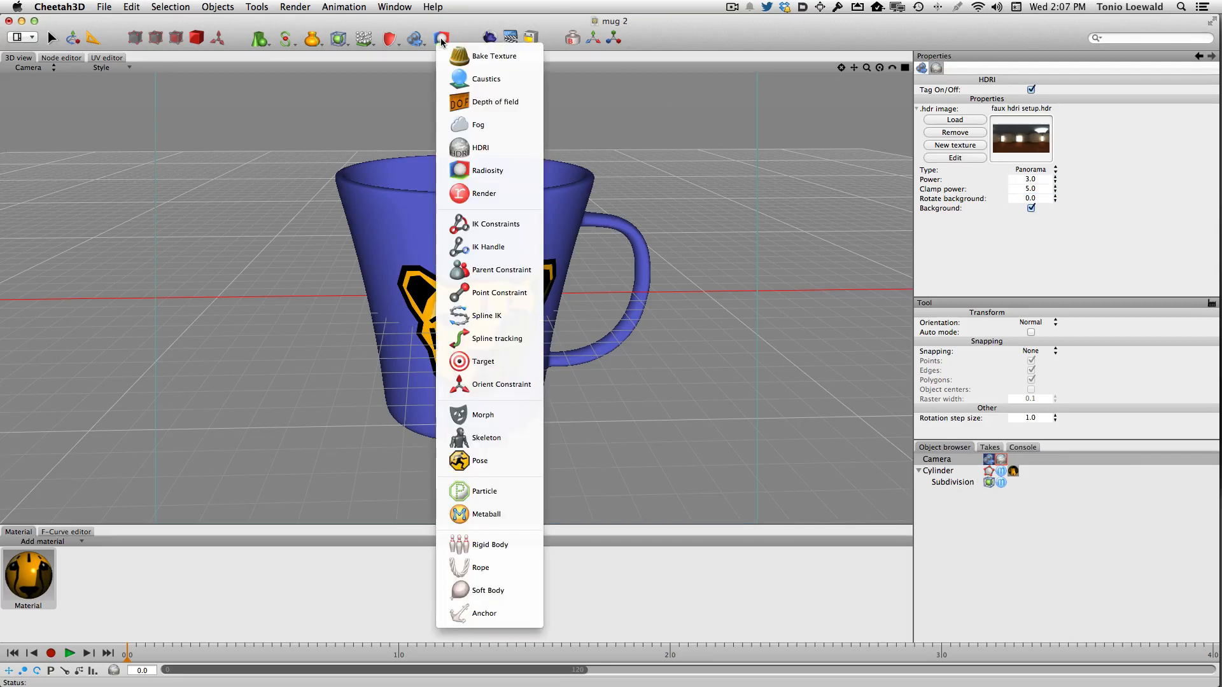
pyautogui.click(487, 171)
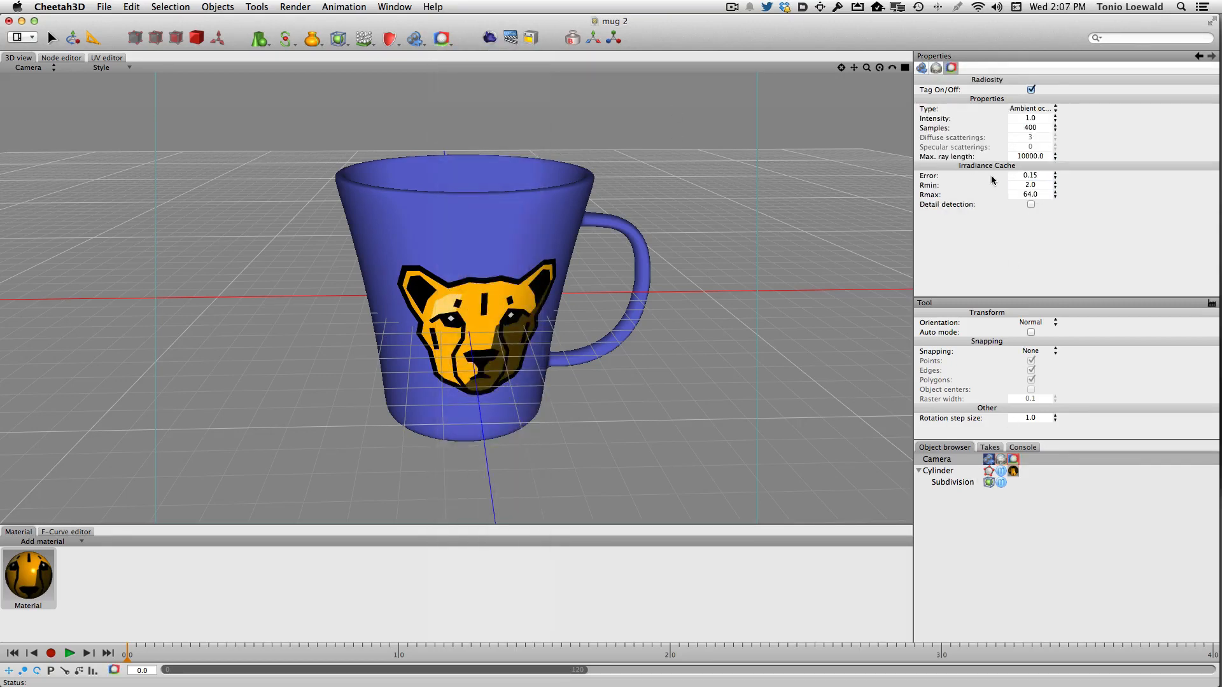
pyautogui.click(1025, 109)
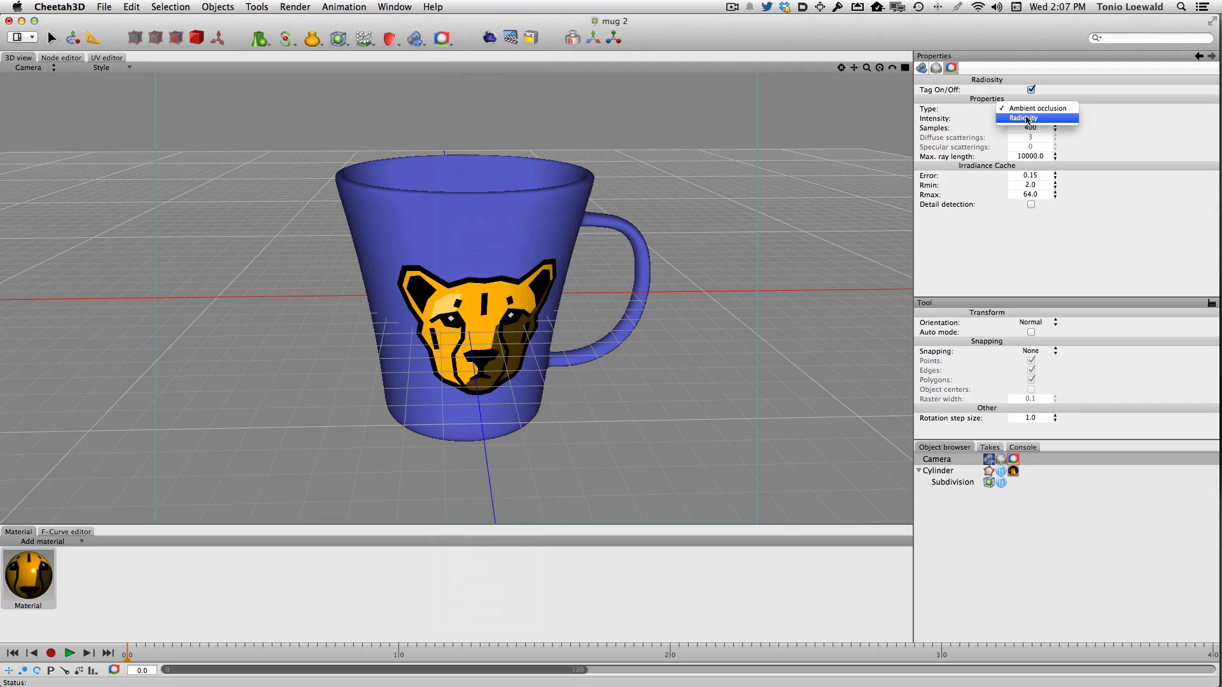
pyautogui.click(1027, 119)
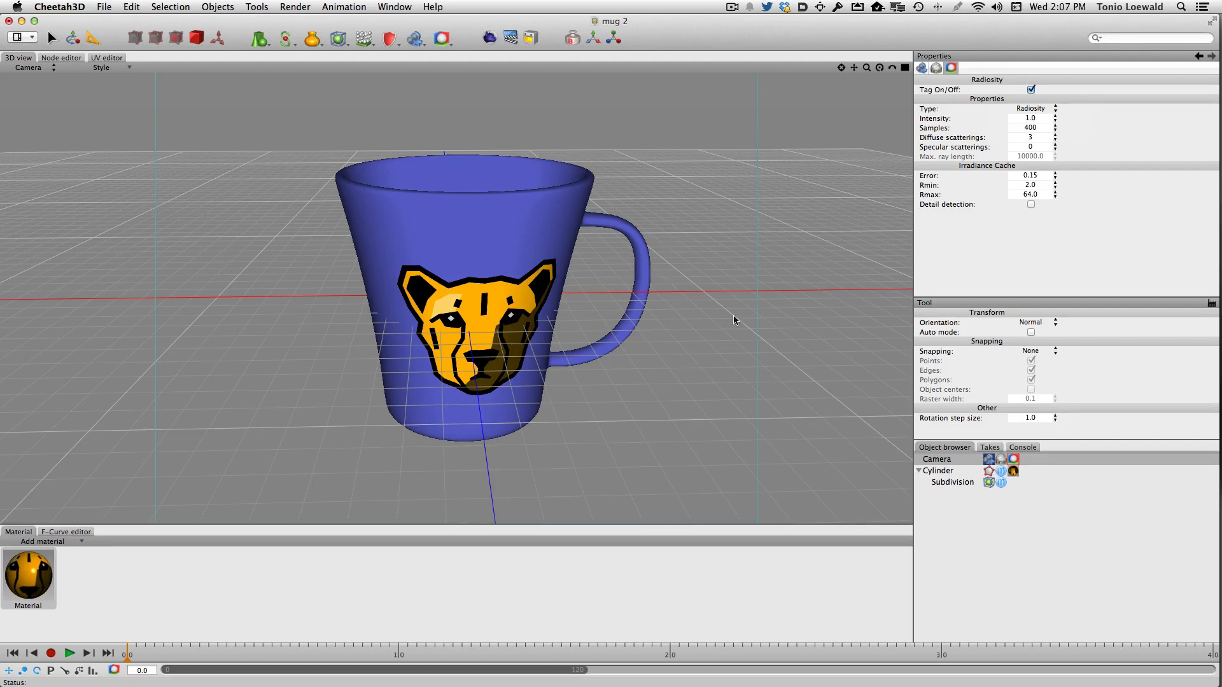
# Step: Turn off the background option of the camera's HDRI tag
pyautogui.click(1001, 459)
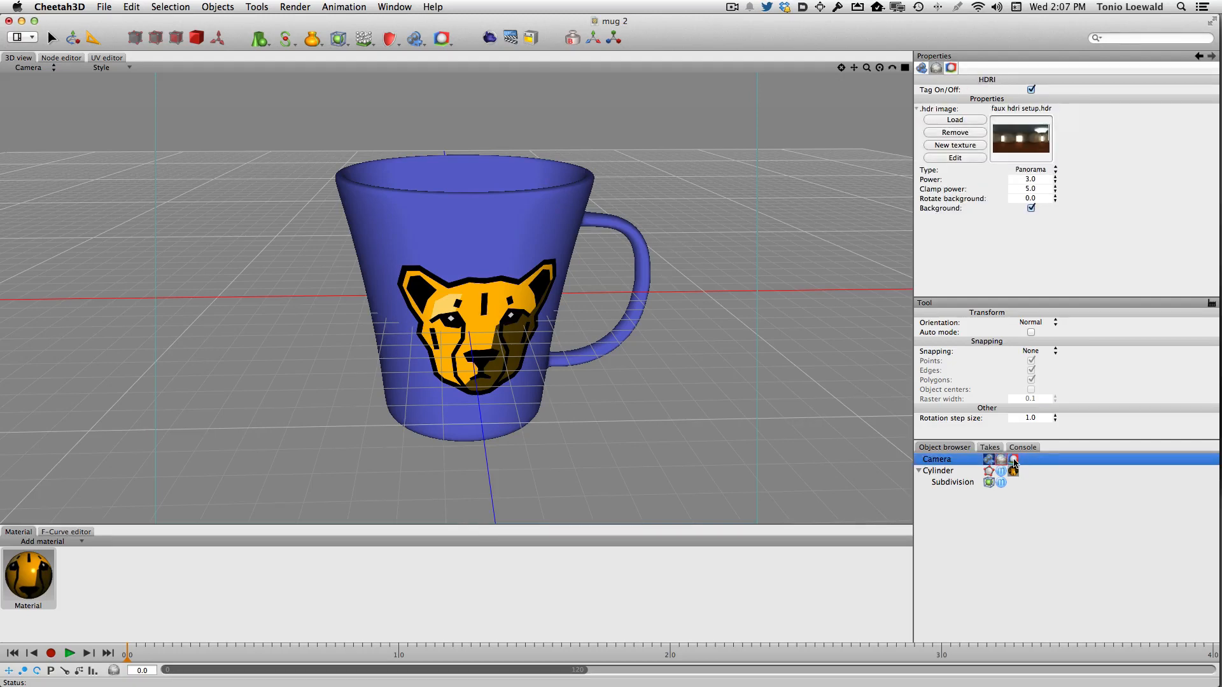
pyautogui.click(1013, 458)
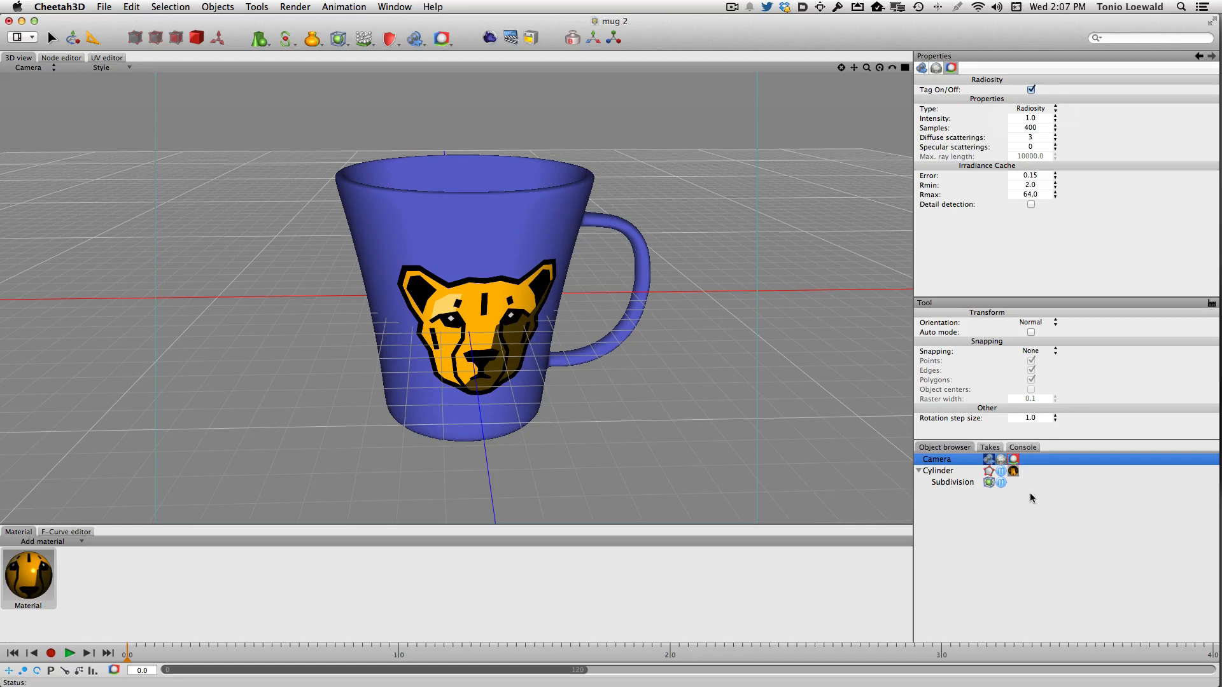
pyautogui.click(1001, 459)
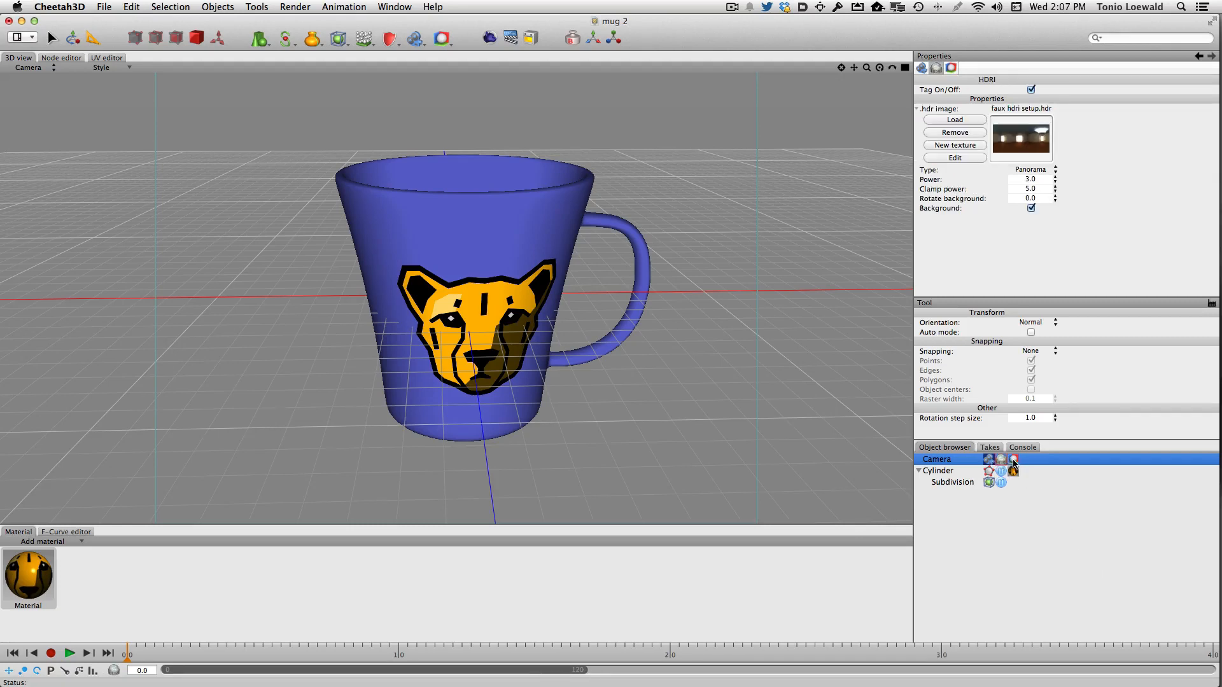
pyautogui.click(1031, 208)
# Step: Enable detail detection on the camera's Radiosity tag and render the scene
pyautogui.click(1013, 460)
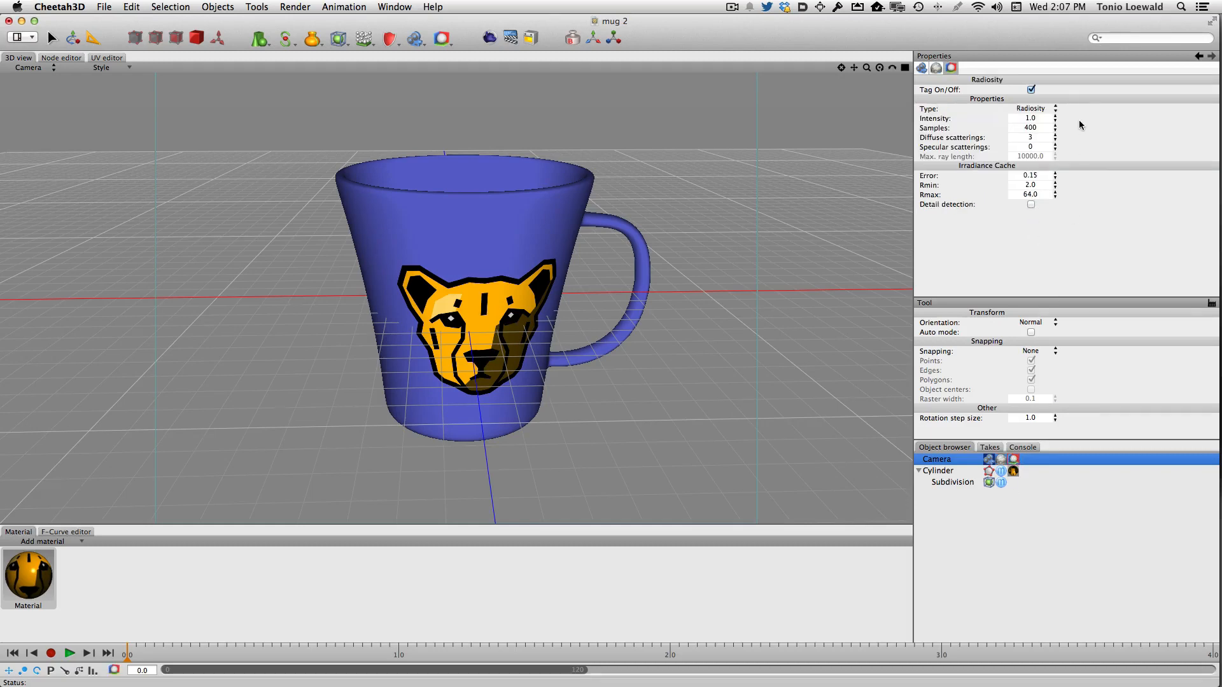
pyautogui.click(1030, 204)
pyautogui.click(488, 38)
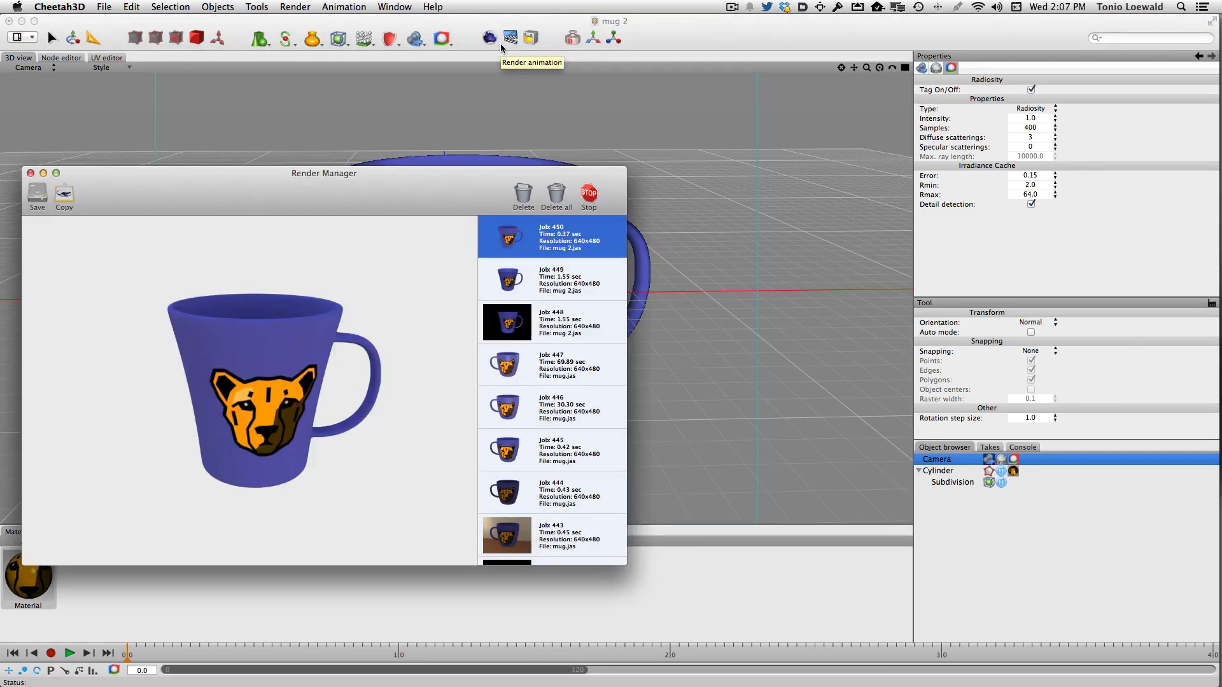
pyautogui.click(775, 375)
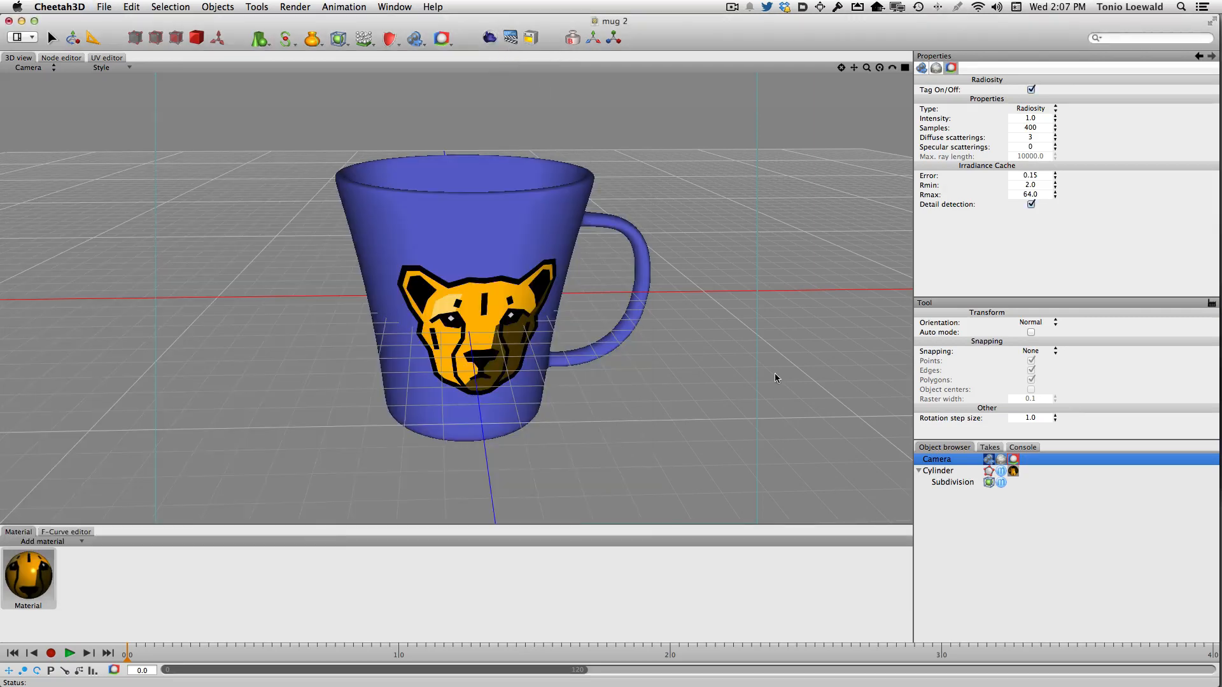
# Step: Set the specular color of the mug's cheetah material to black (Licorice)
pyautogui.click(27, 582)
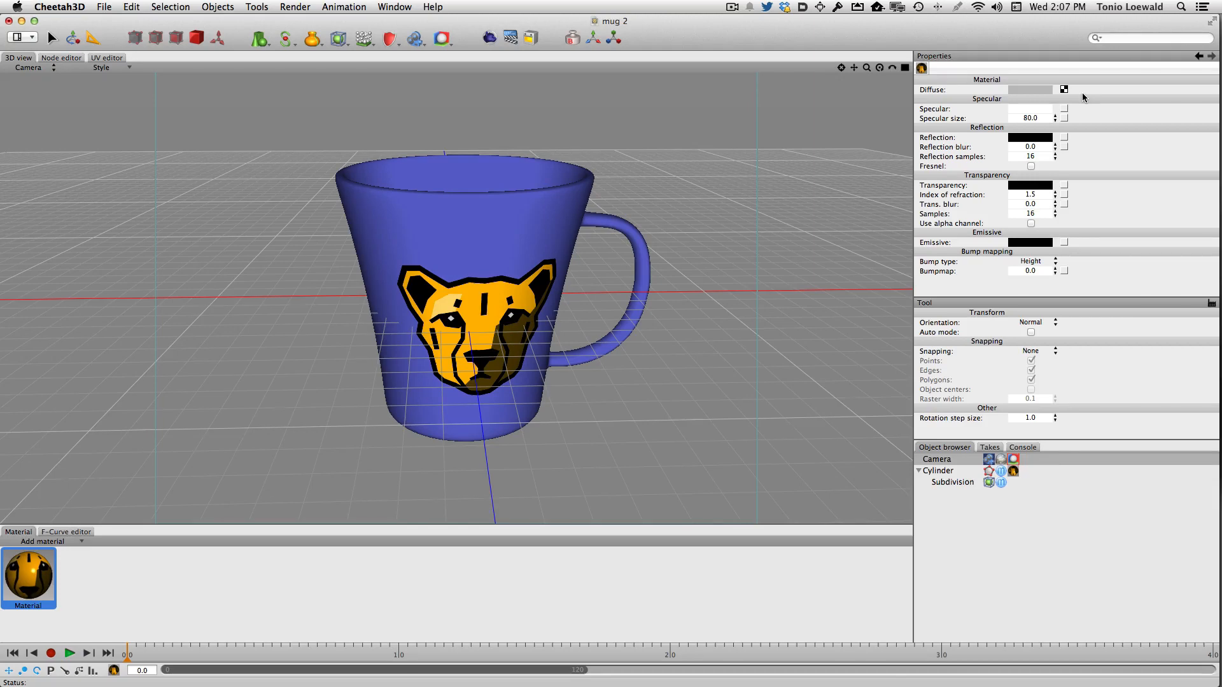
pyautogui.click(1032, 112)
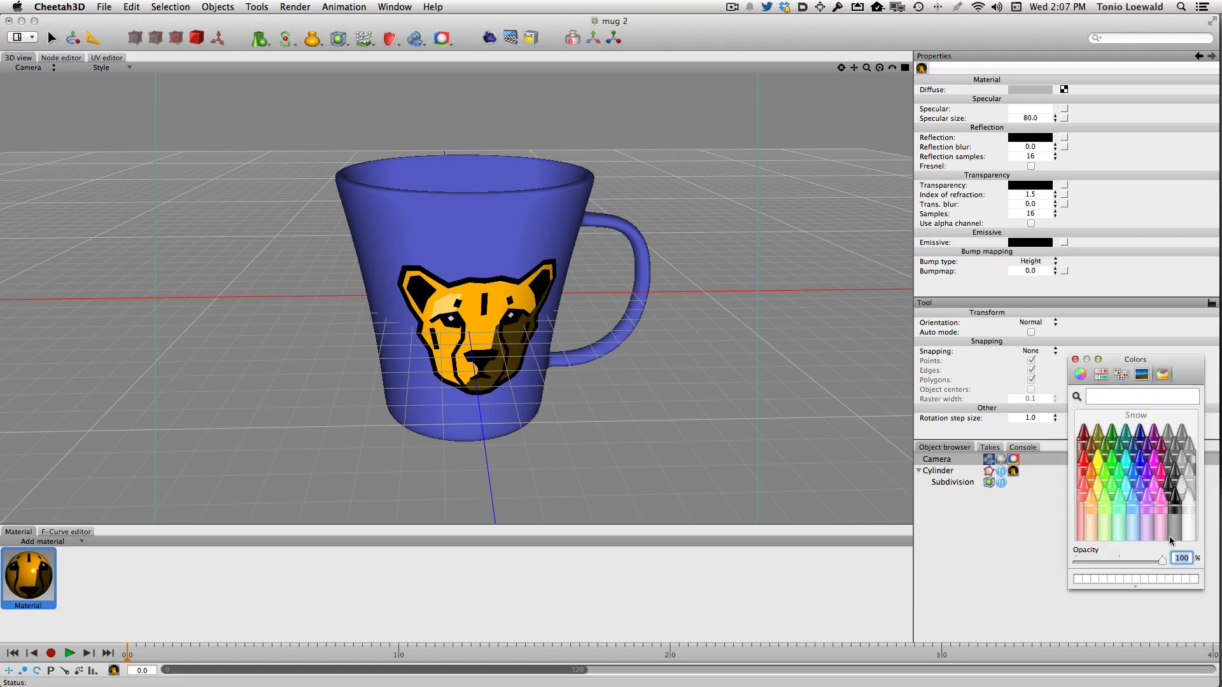
pyautogui.click(1174, 509)
pyautogui.click(1075, 360)
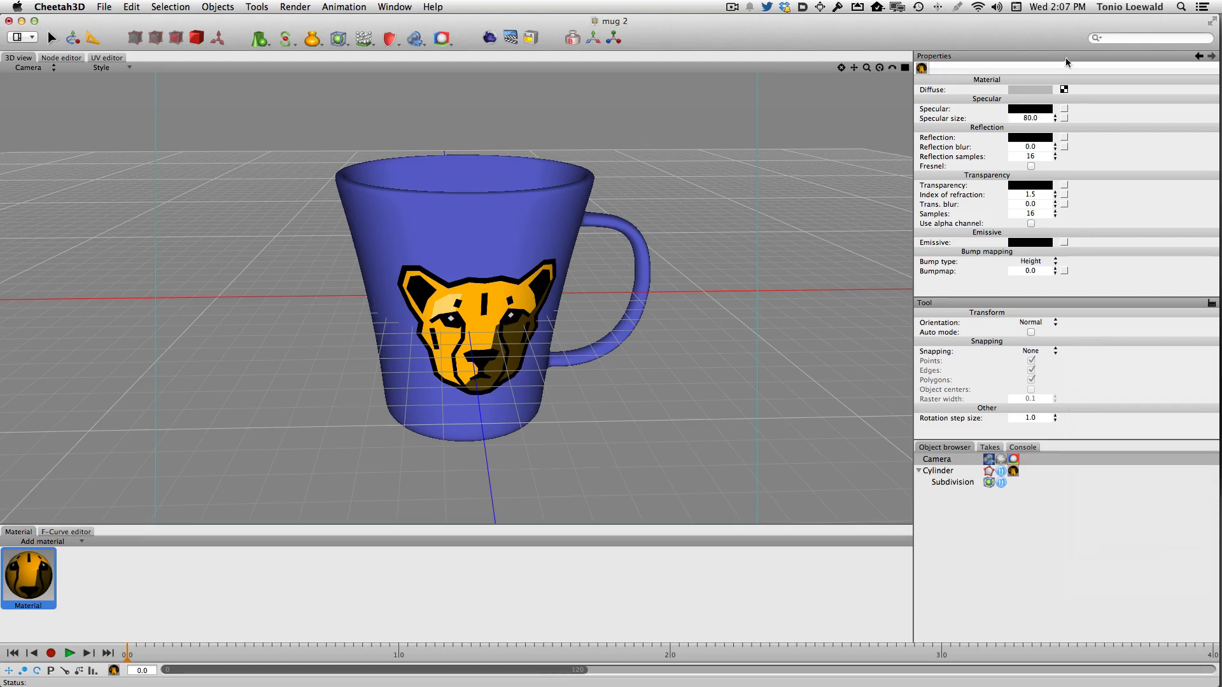
# Step: Set the cheetah material's reflection color to the dark gray Tungsten and its reflection blur to 5
pyautogui.click(1031, 139)
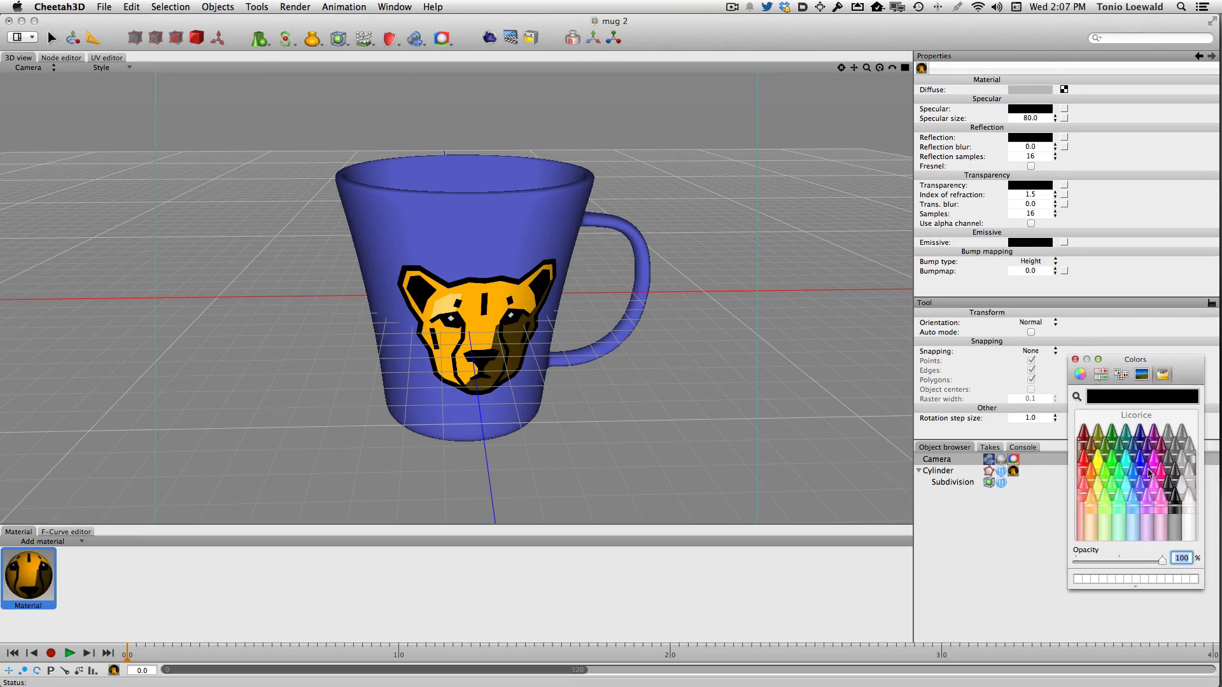
pyautogui.click(1177, 475)
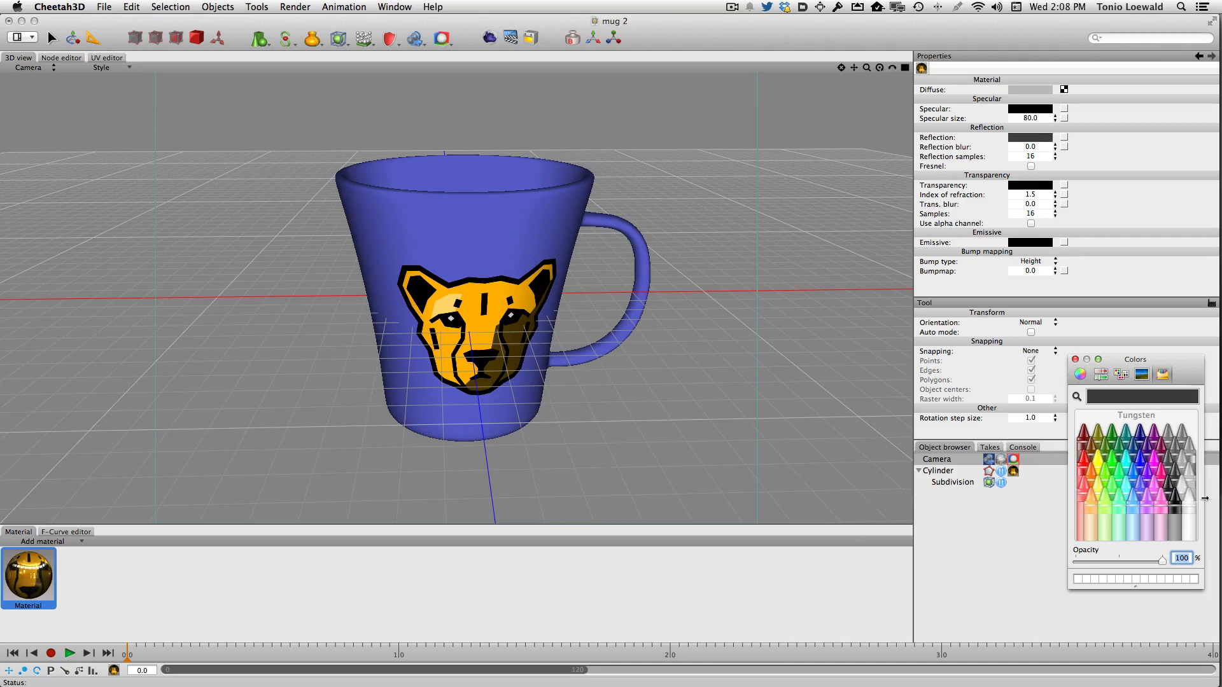
pyautogui.click(1075, 359)
pyautogui.click(1036, 146)
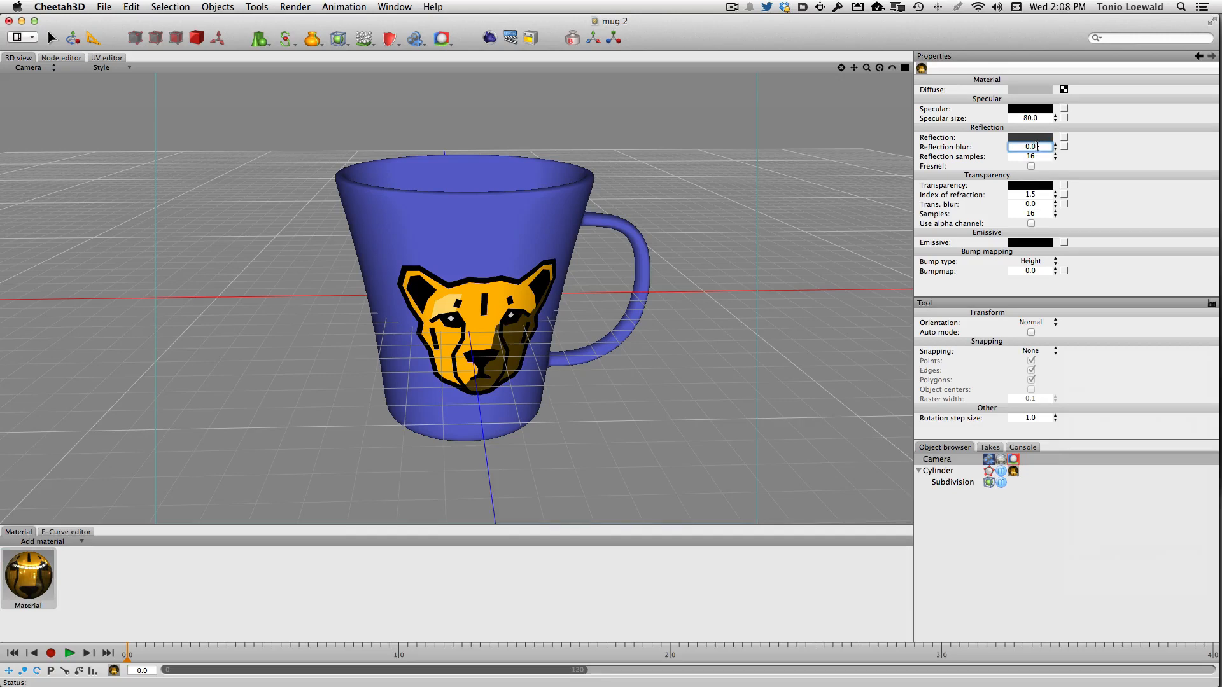
pyautogui.write('5')
pyautogui.press('Return')
pyautogui.click(848, 308)
# Step: Render the mug with the reflective material and HDRI lighting, and close the finished render
pyautogui.click(972, 471)
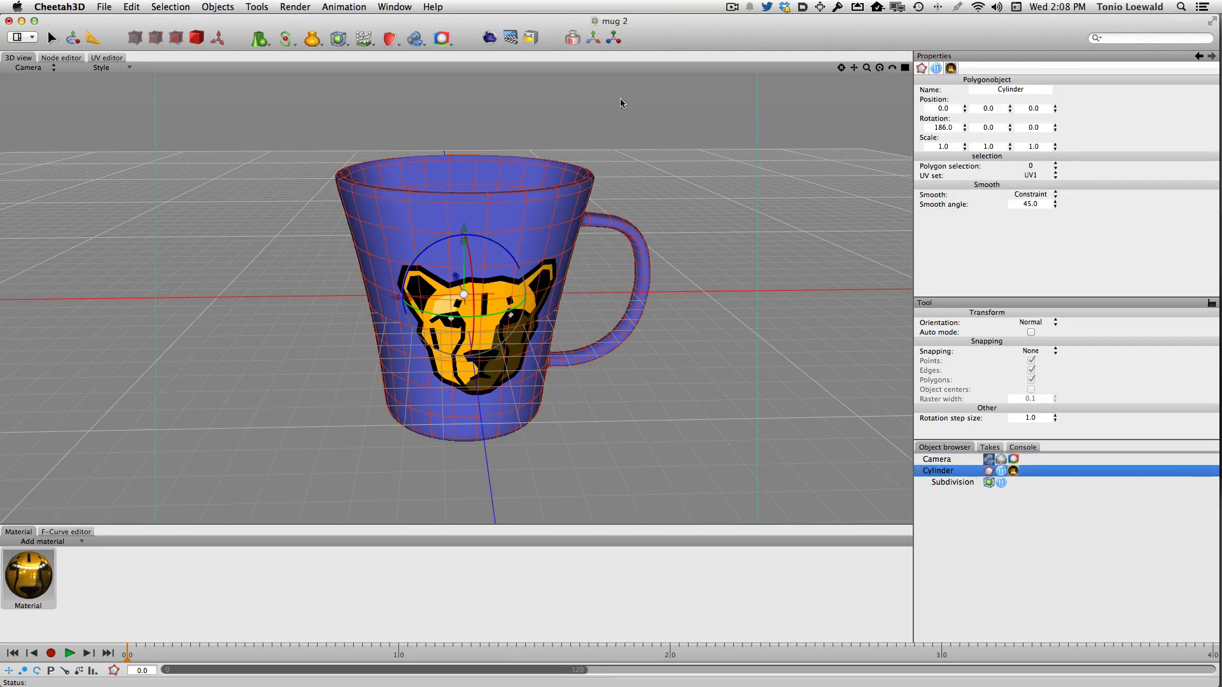
pyautogui.click(489, 38)
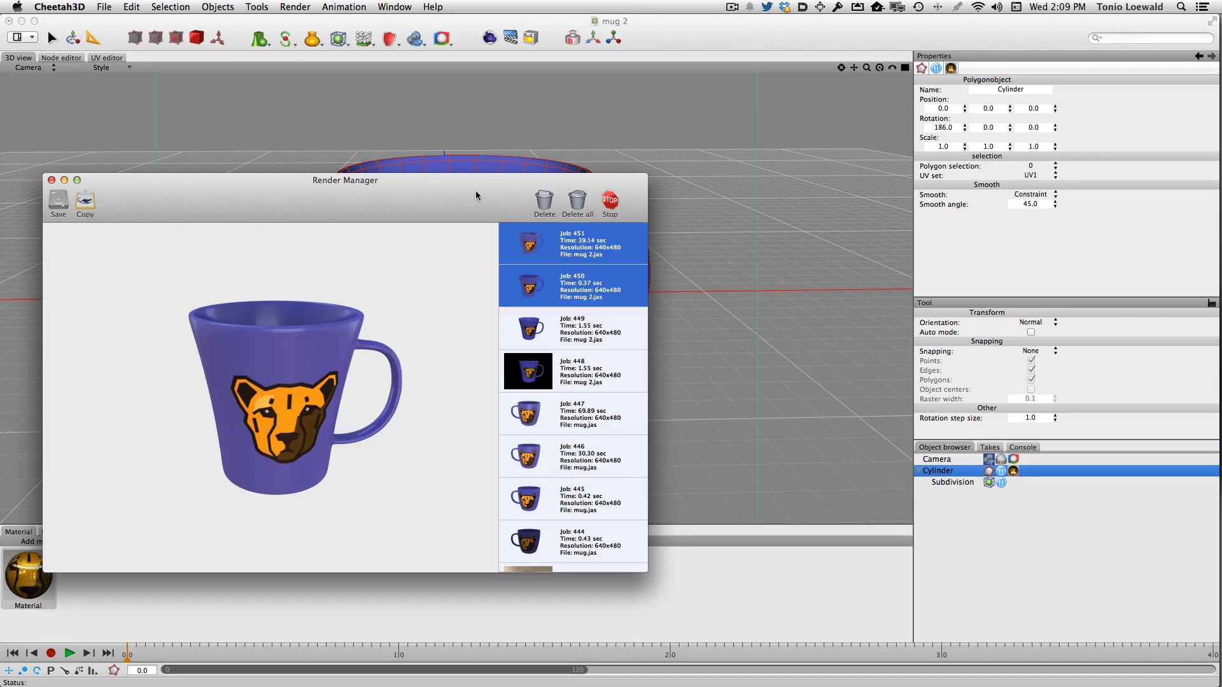
pyautogui.press('super+w')
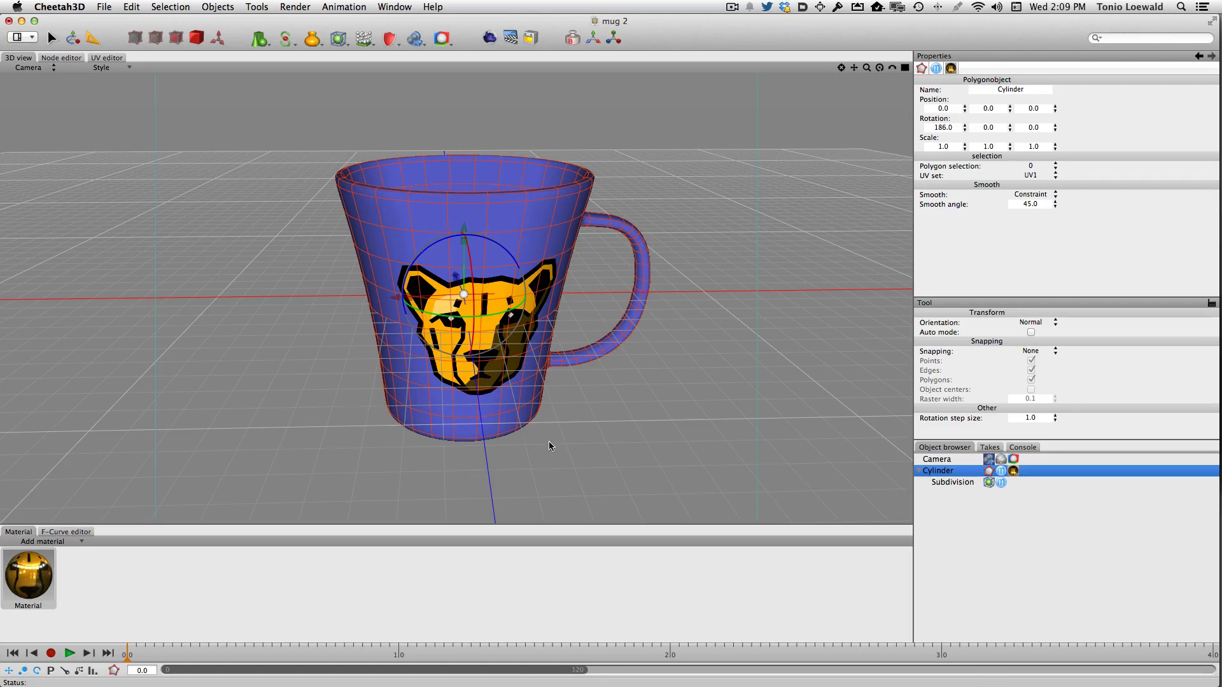
# Step: Lower the camera until it looks at the mug nearly level with its rim
pyautogui.moveTo(548, 441)
pyautogui.keyDown('alt'); pyautogui.mouseDown()
pyautogui.moveTo(543, 360)
pyautogui.moveTo(555, 432)
pyautogui.mouseUp(); pyautogui.keyUp('alt')
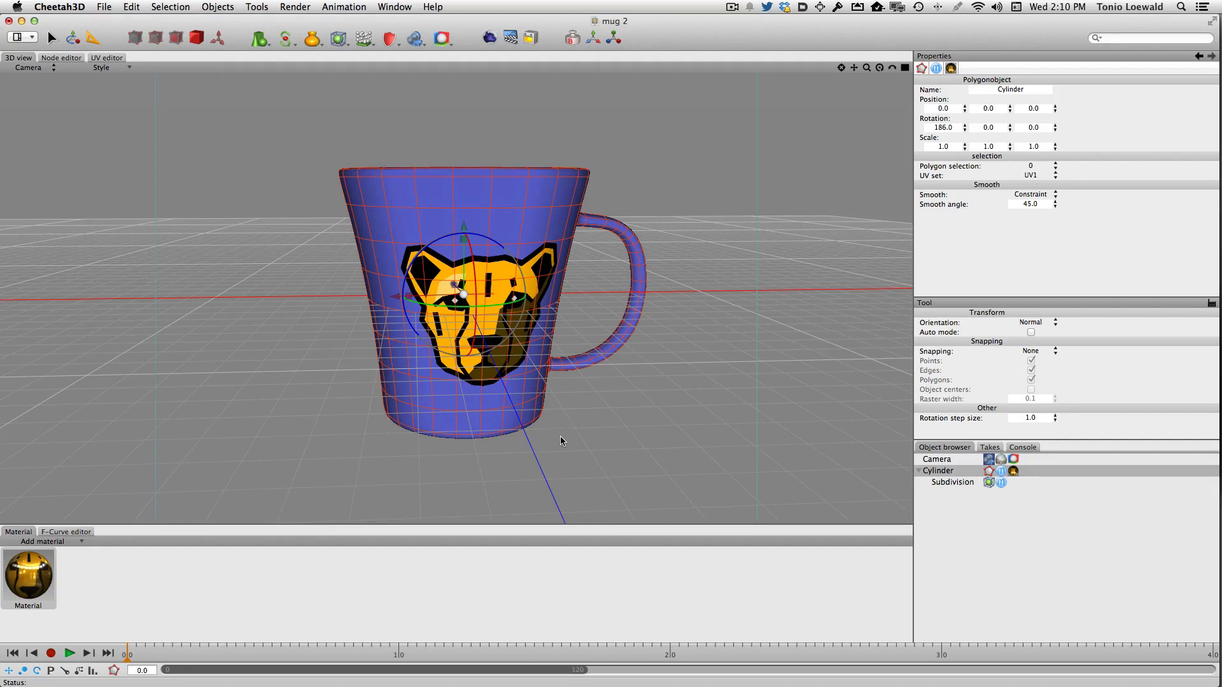